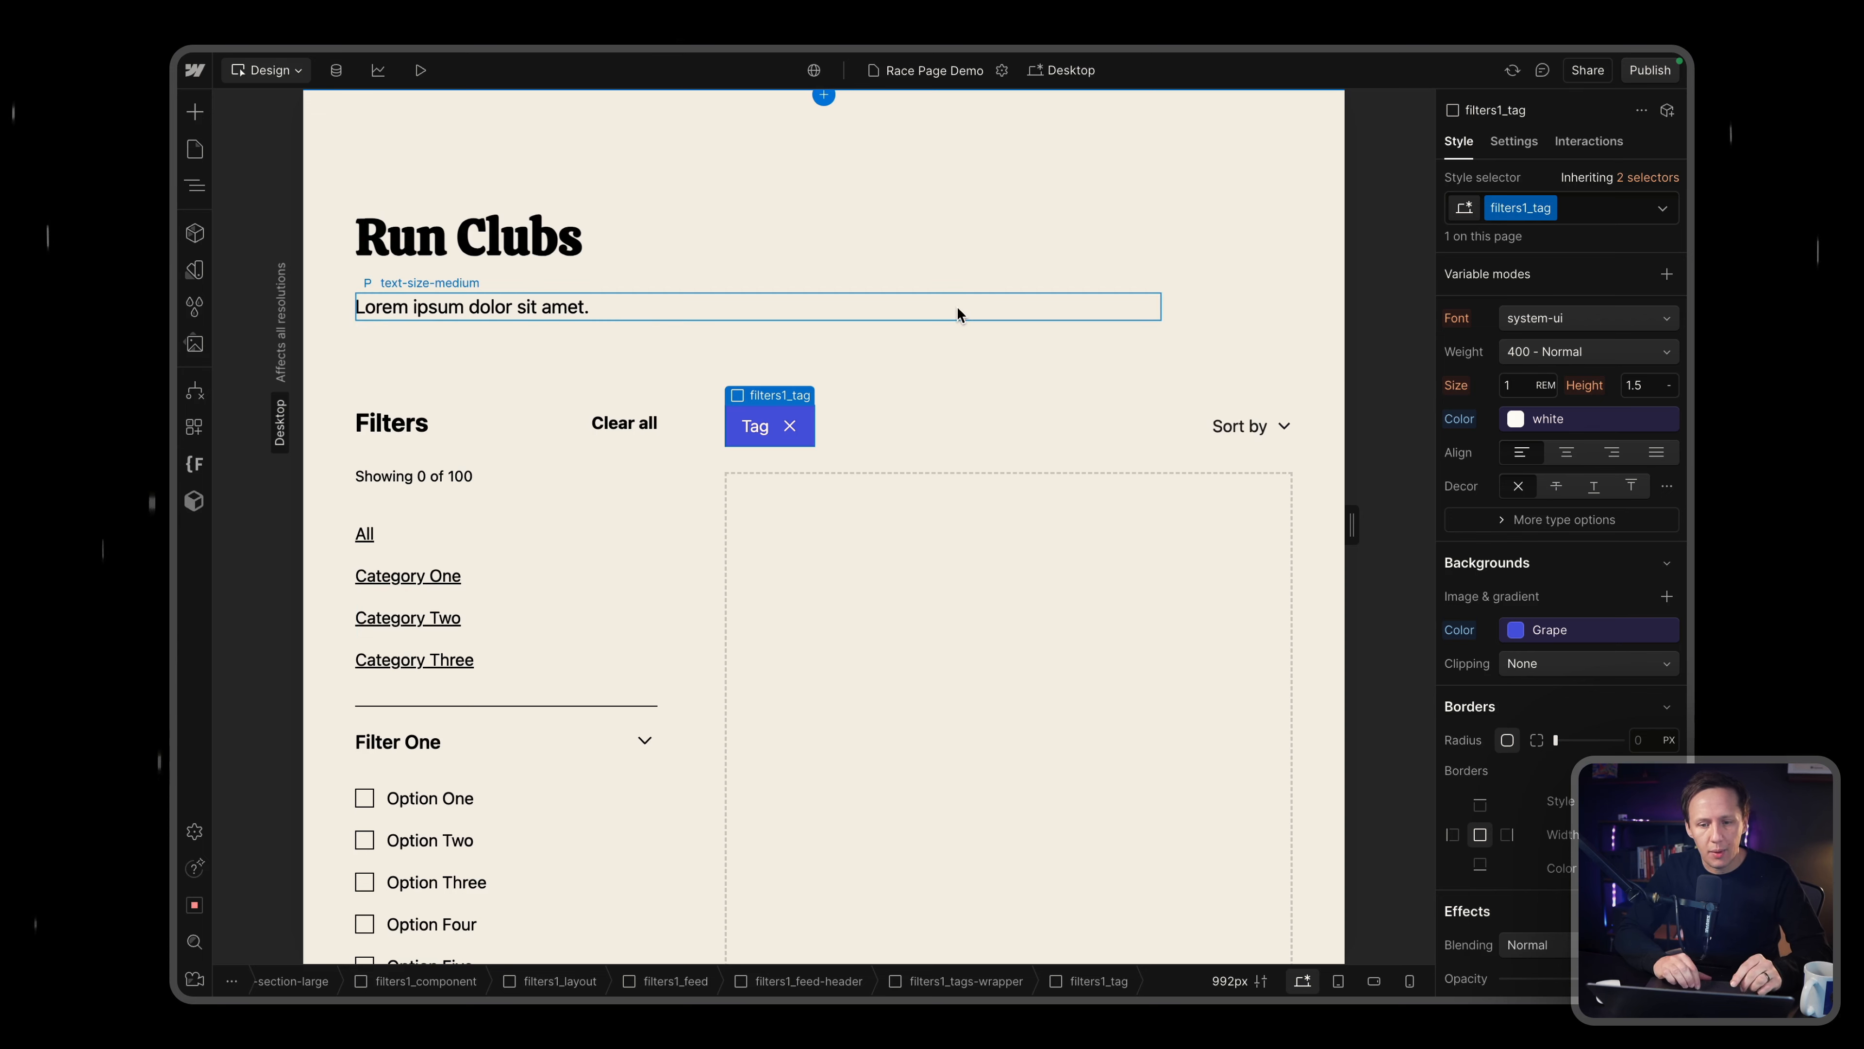
# Preview the Run Clubs page at the tablet breakpoint and at the next smaller breakpoint.
pyautogui.hotkey('shift', '3')
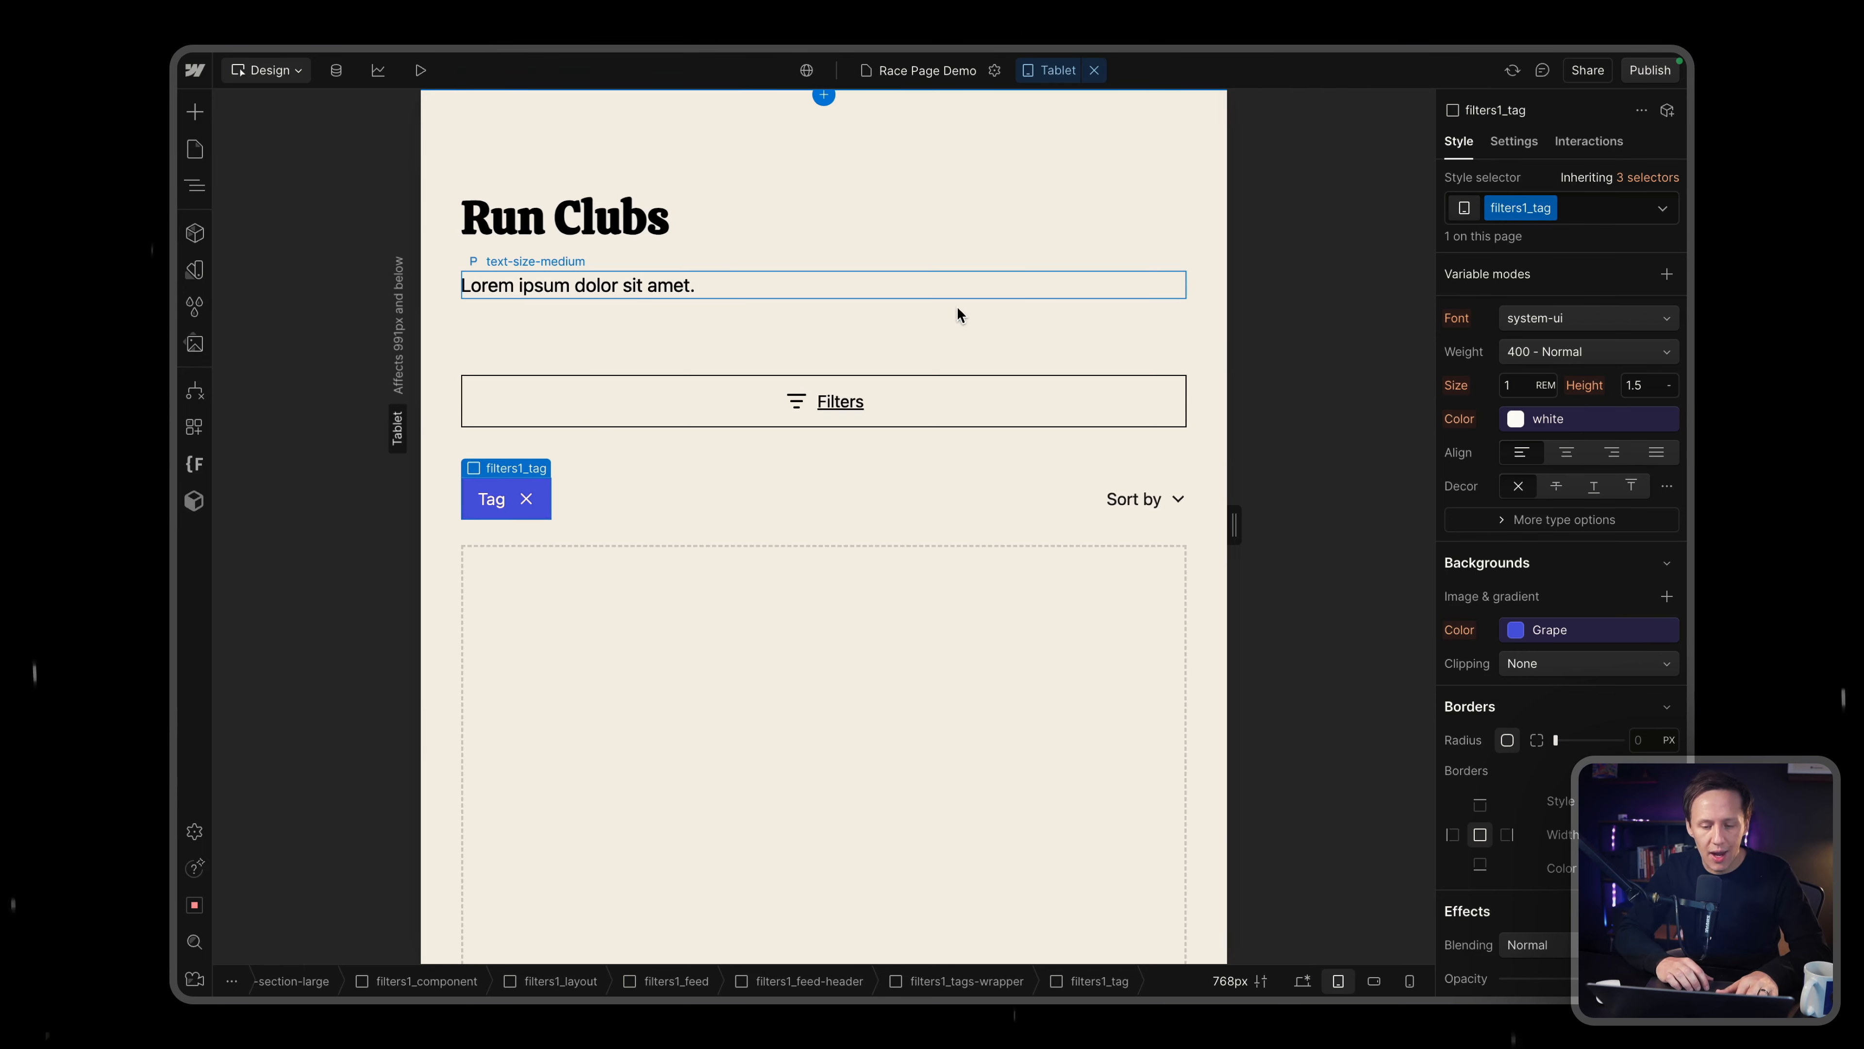
pyautogui.hotkey('shift', '4')
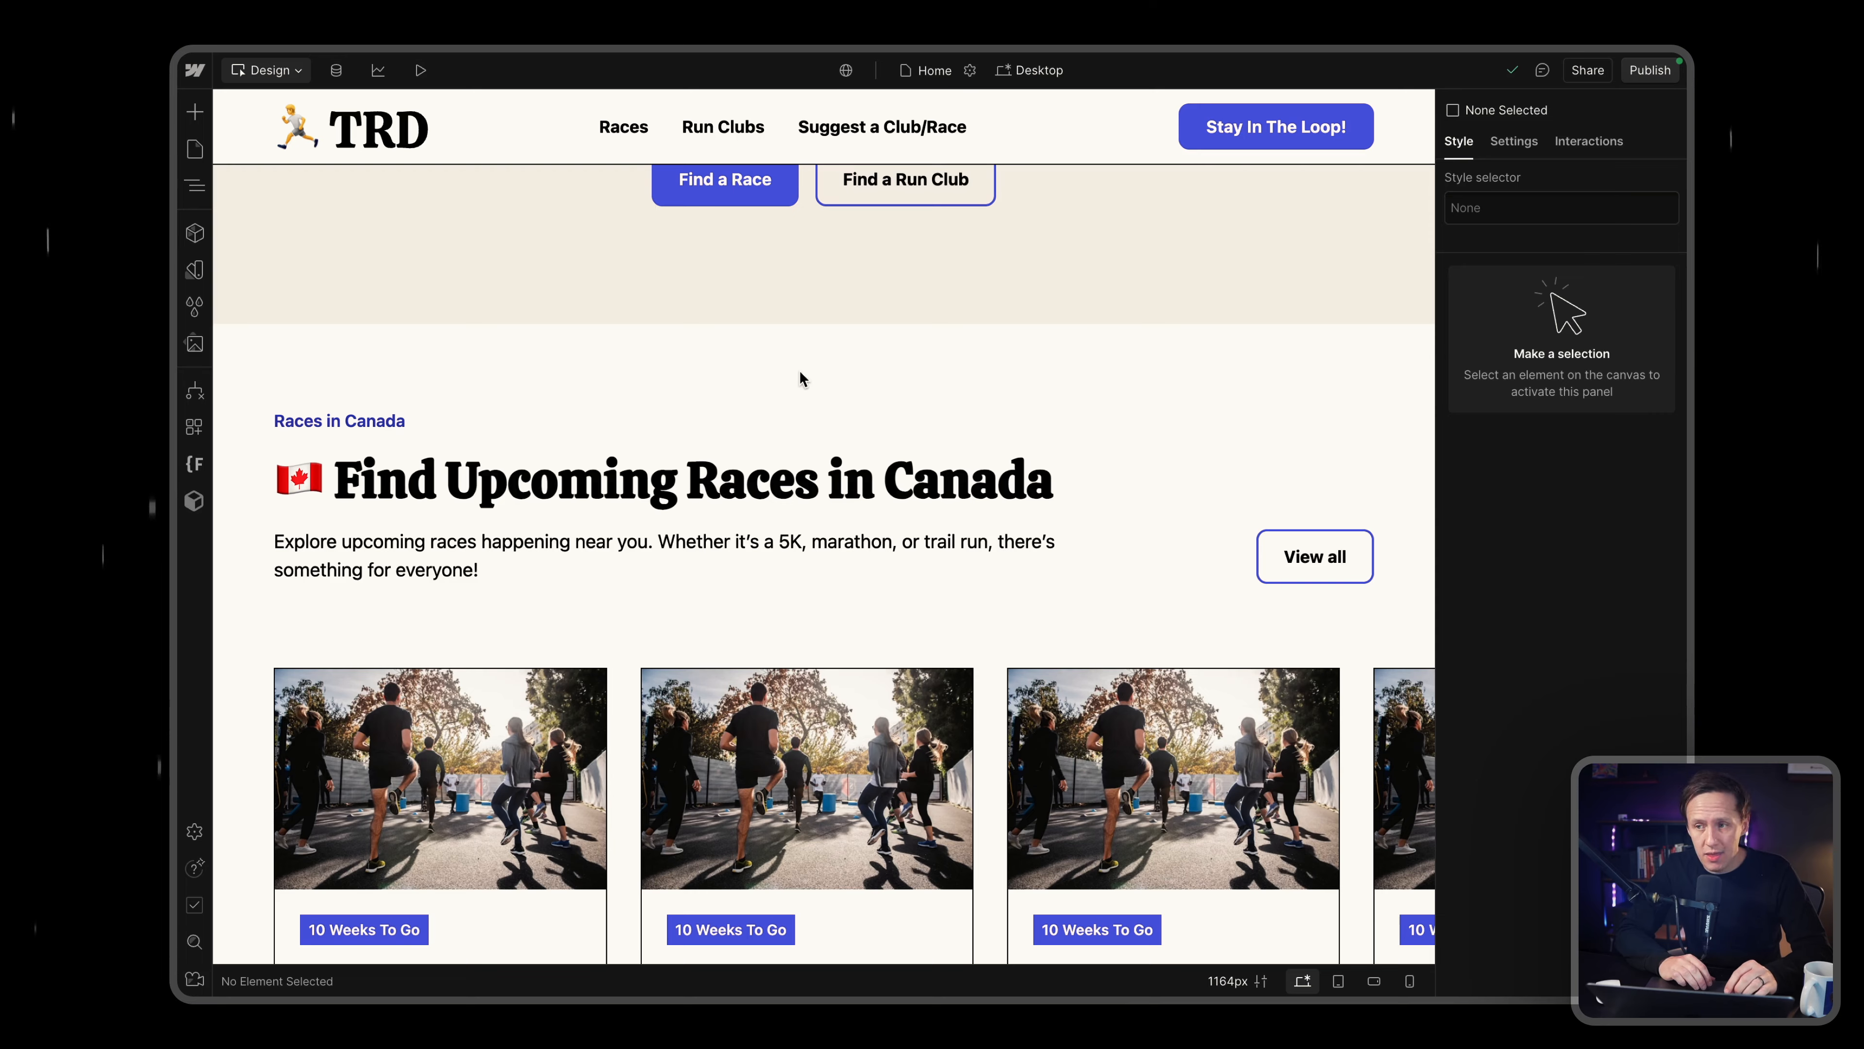
# Look through the home page down to the race cards in the upcoming Canadian races section.
pyautogui.scroll(1, 799, 372)
pyautogui.scroll(3, 799, 370)
pyautogui.scroll(-7, 799, 367)
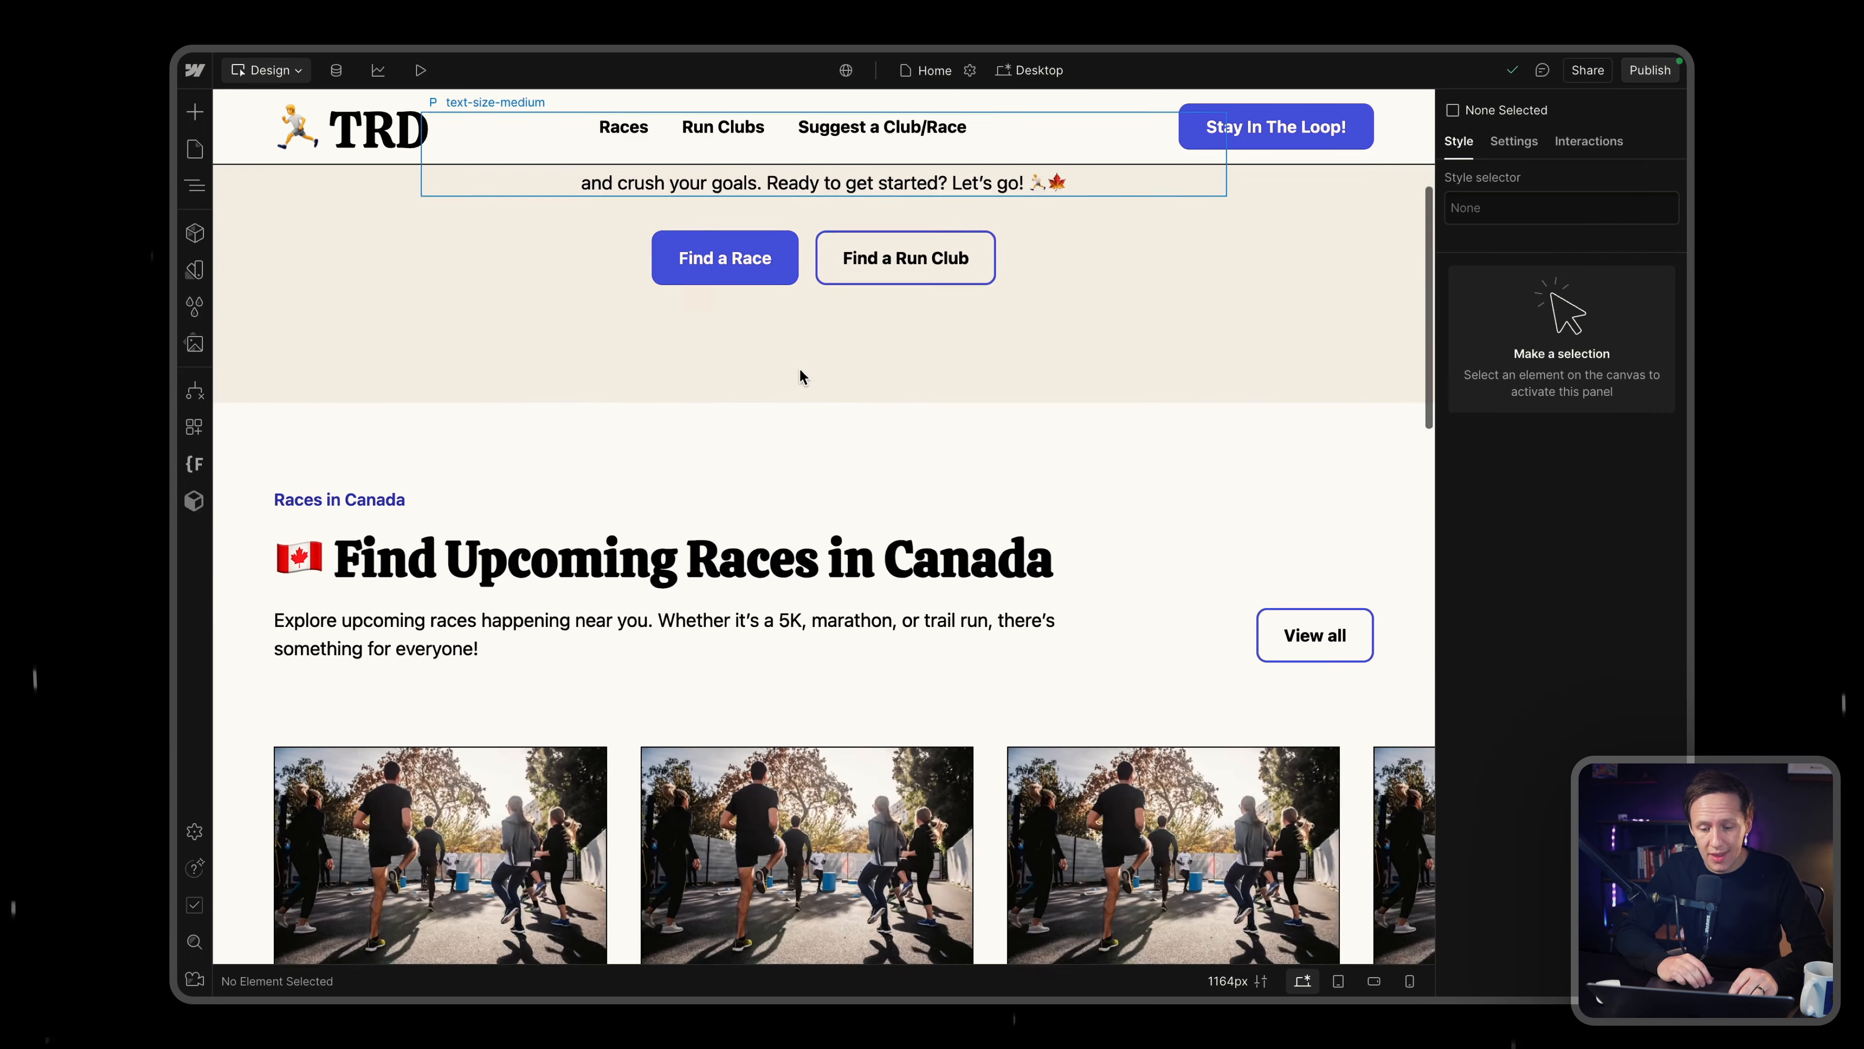
pyautogui.scroll(-2, 800, 367)
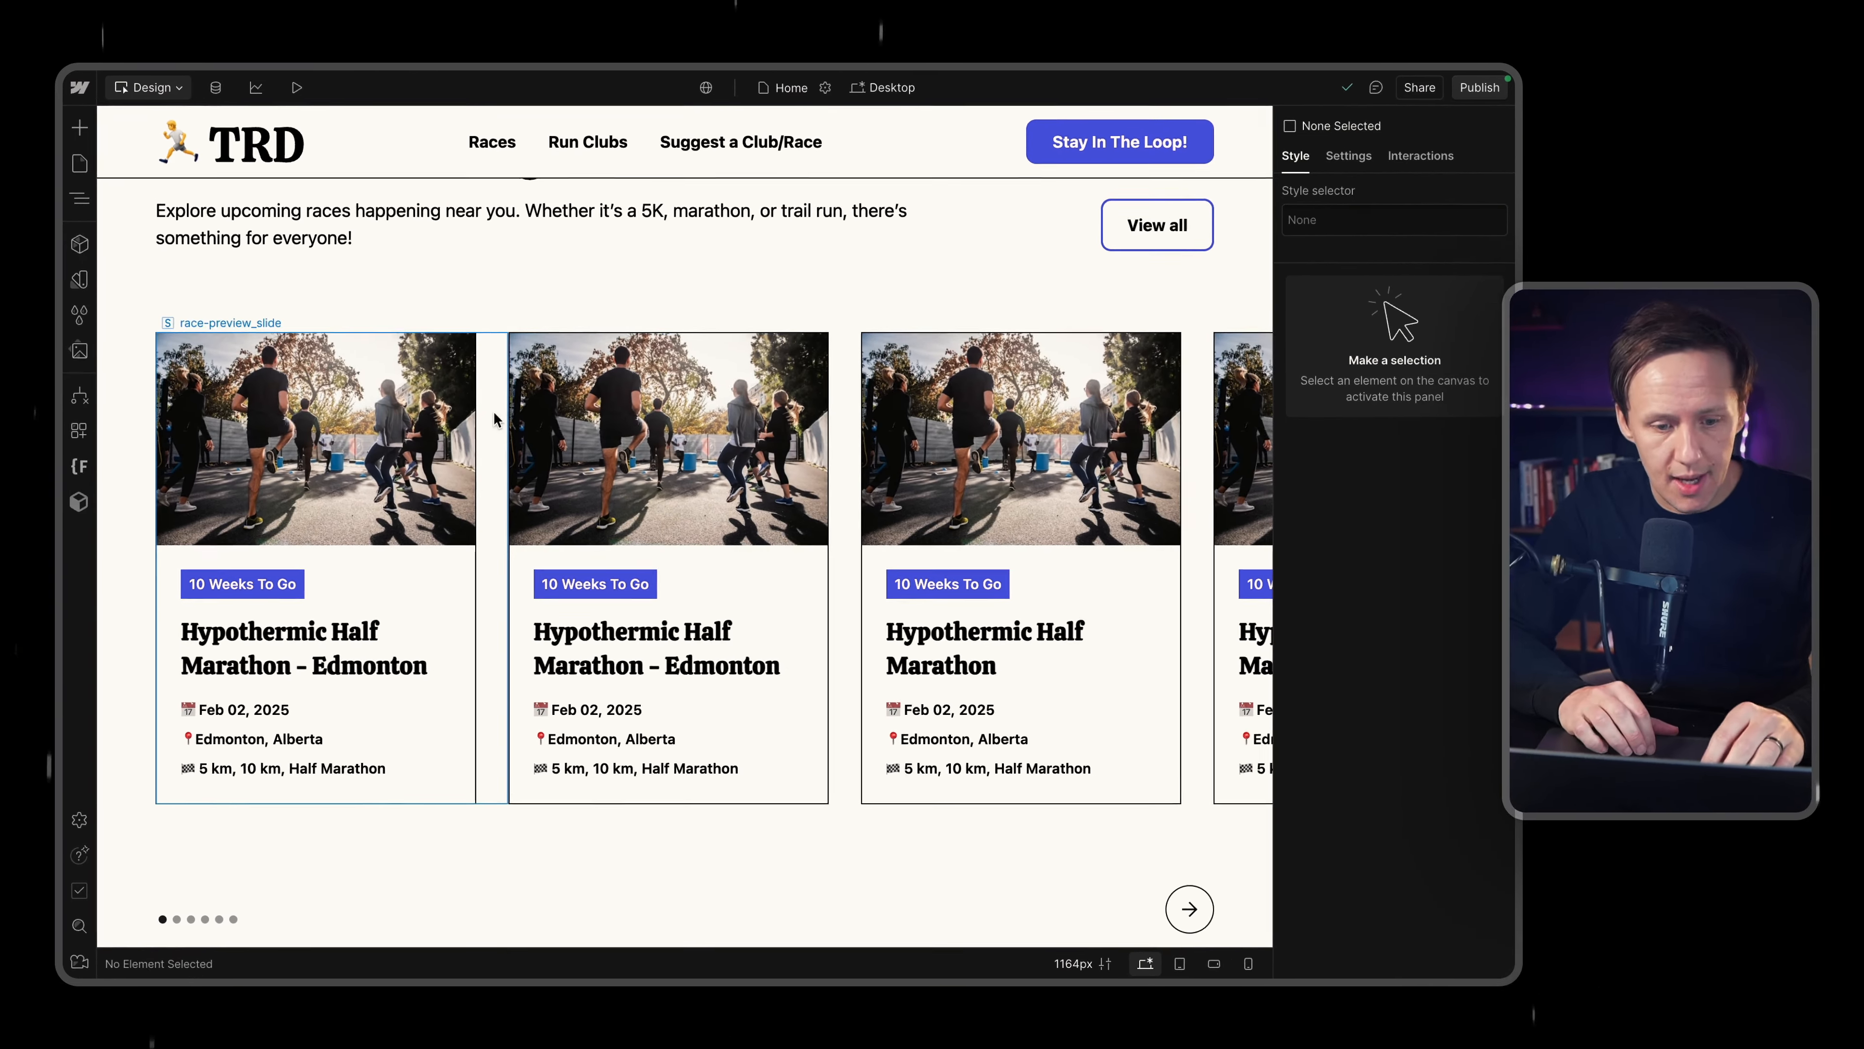
# Switch to The Running Directory base in Airtable and view the first columns and records of the Races table.
pyautogui.moveTo(66, 705)
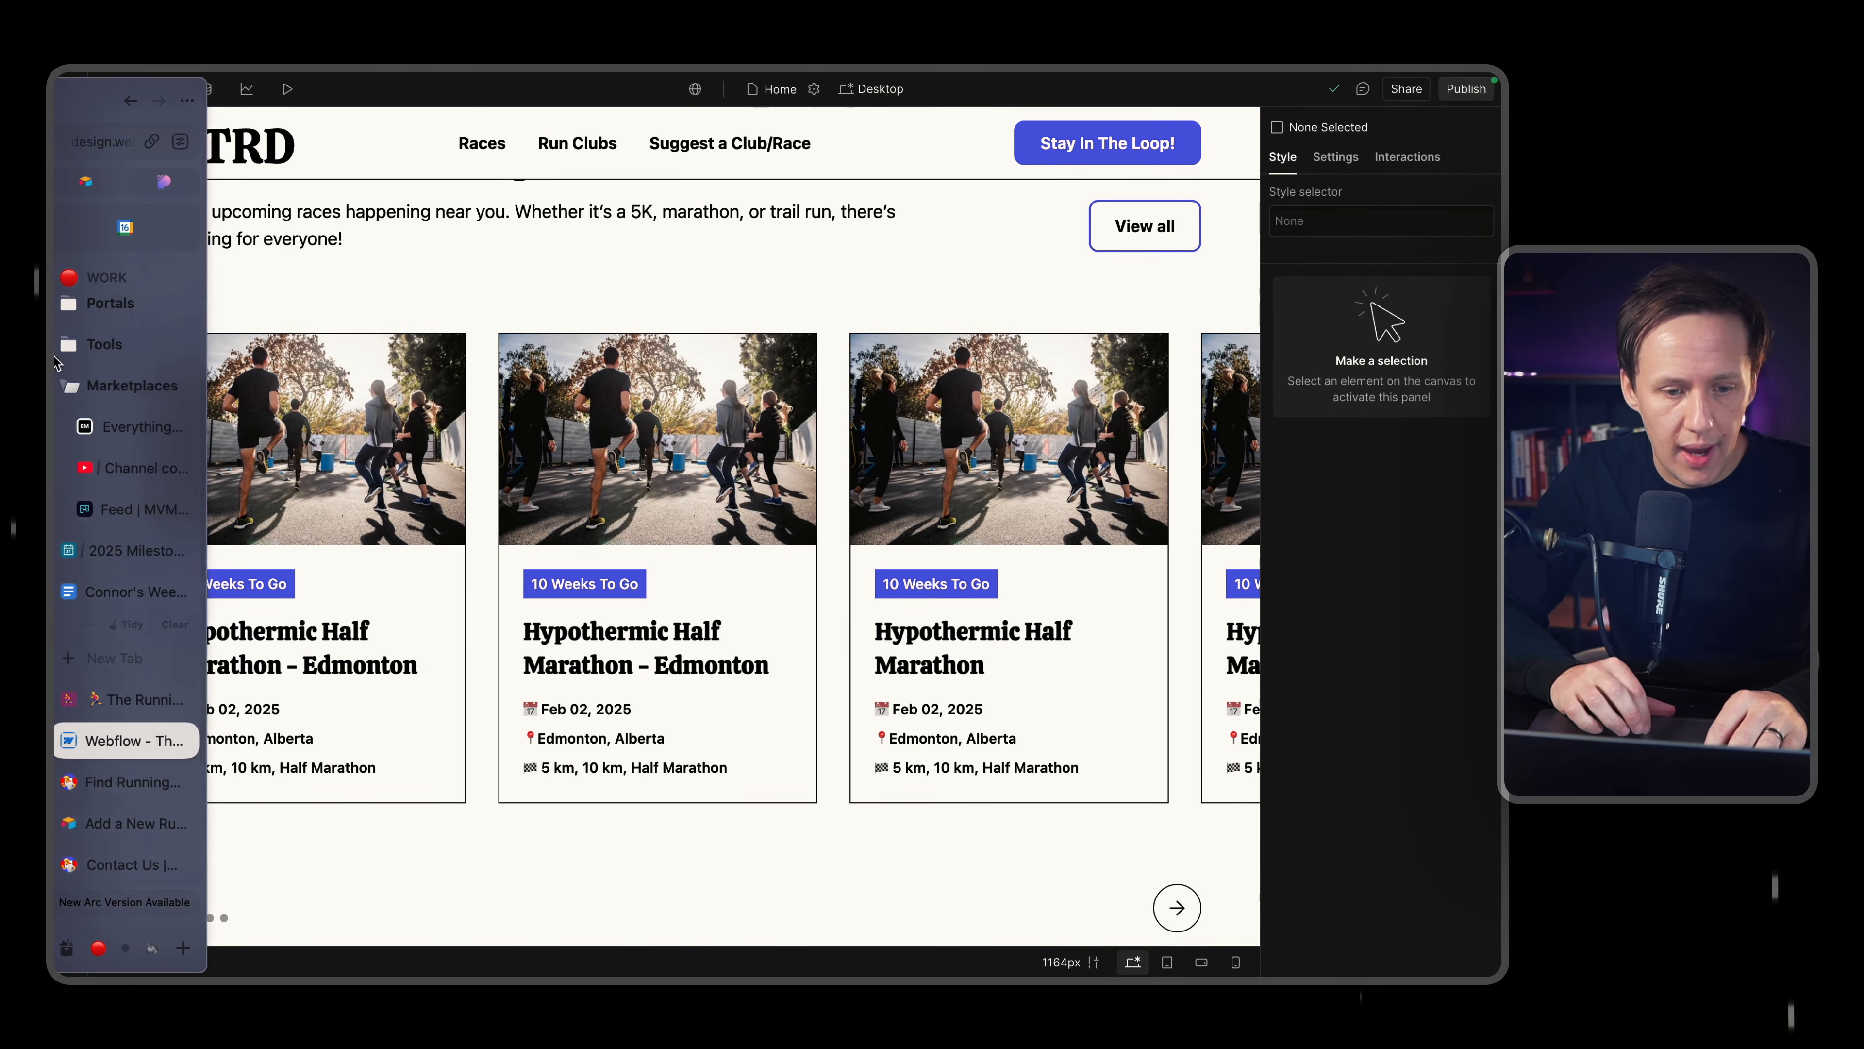
pyautogui.click(144, 698)
pyautogui.scroll(10, 720, 542)
pyautogui.hscroll(-15, 720, 541)
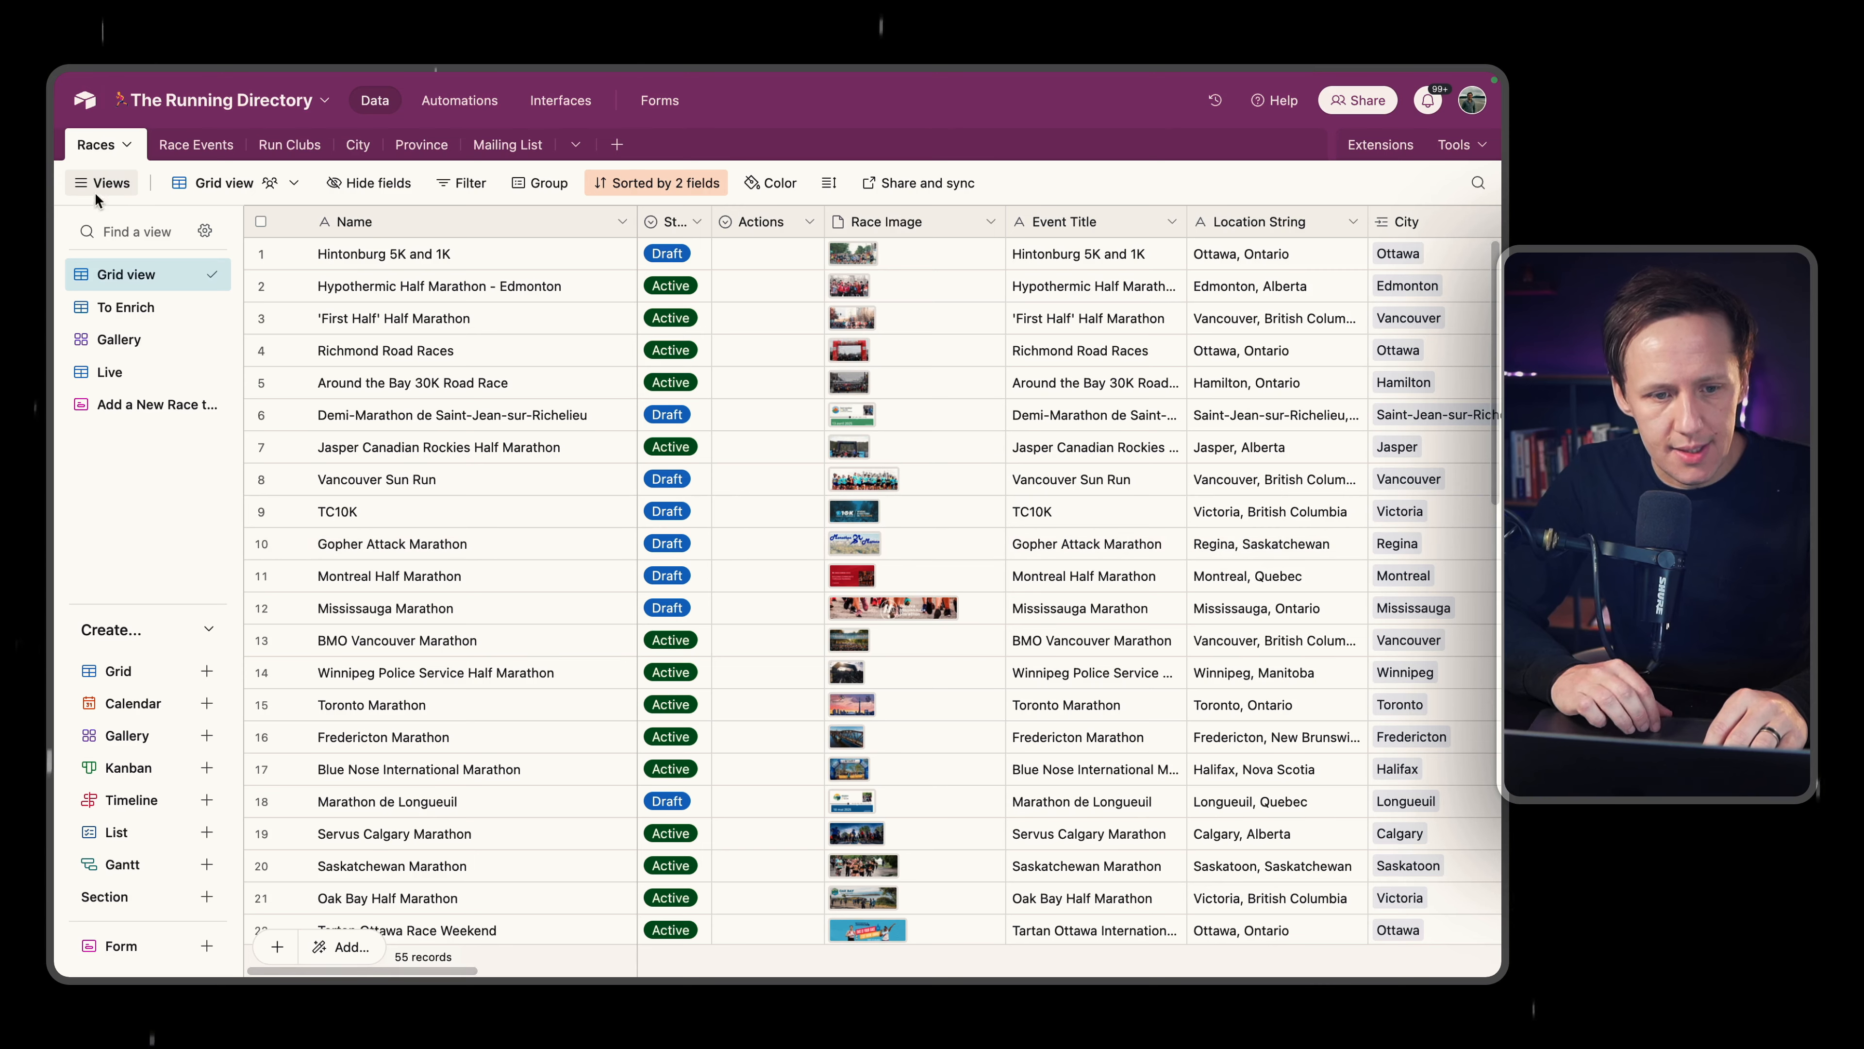
# Look through the base's Run Clubs, City and Province tables.
pyautogui.click(286, 144)
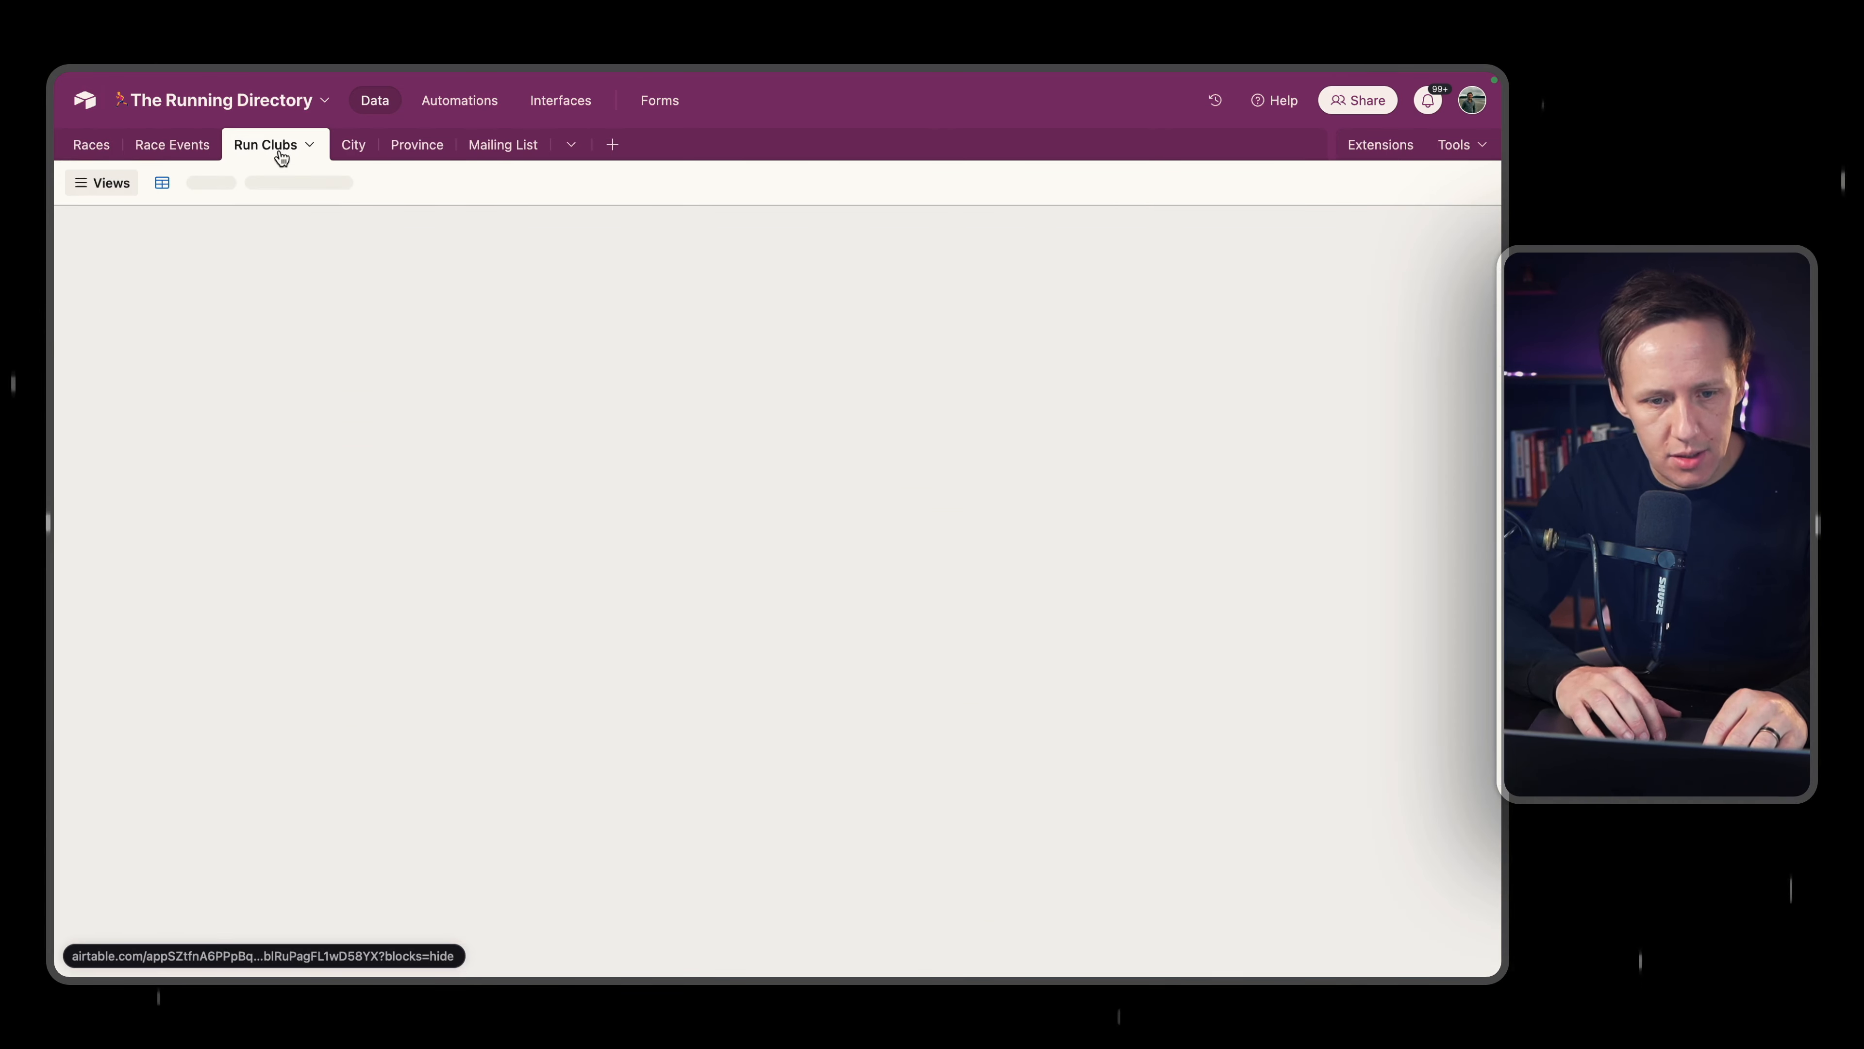
pyautogui.hscroll(-15, 540, 506)
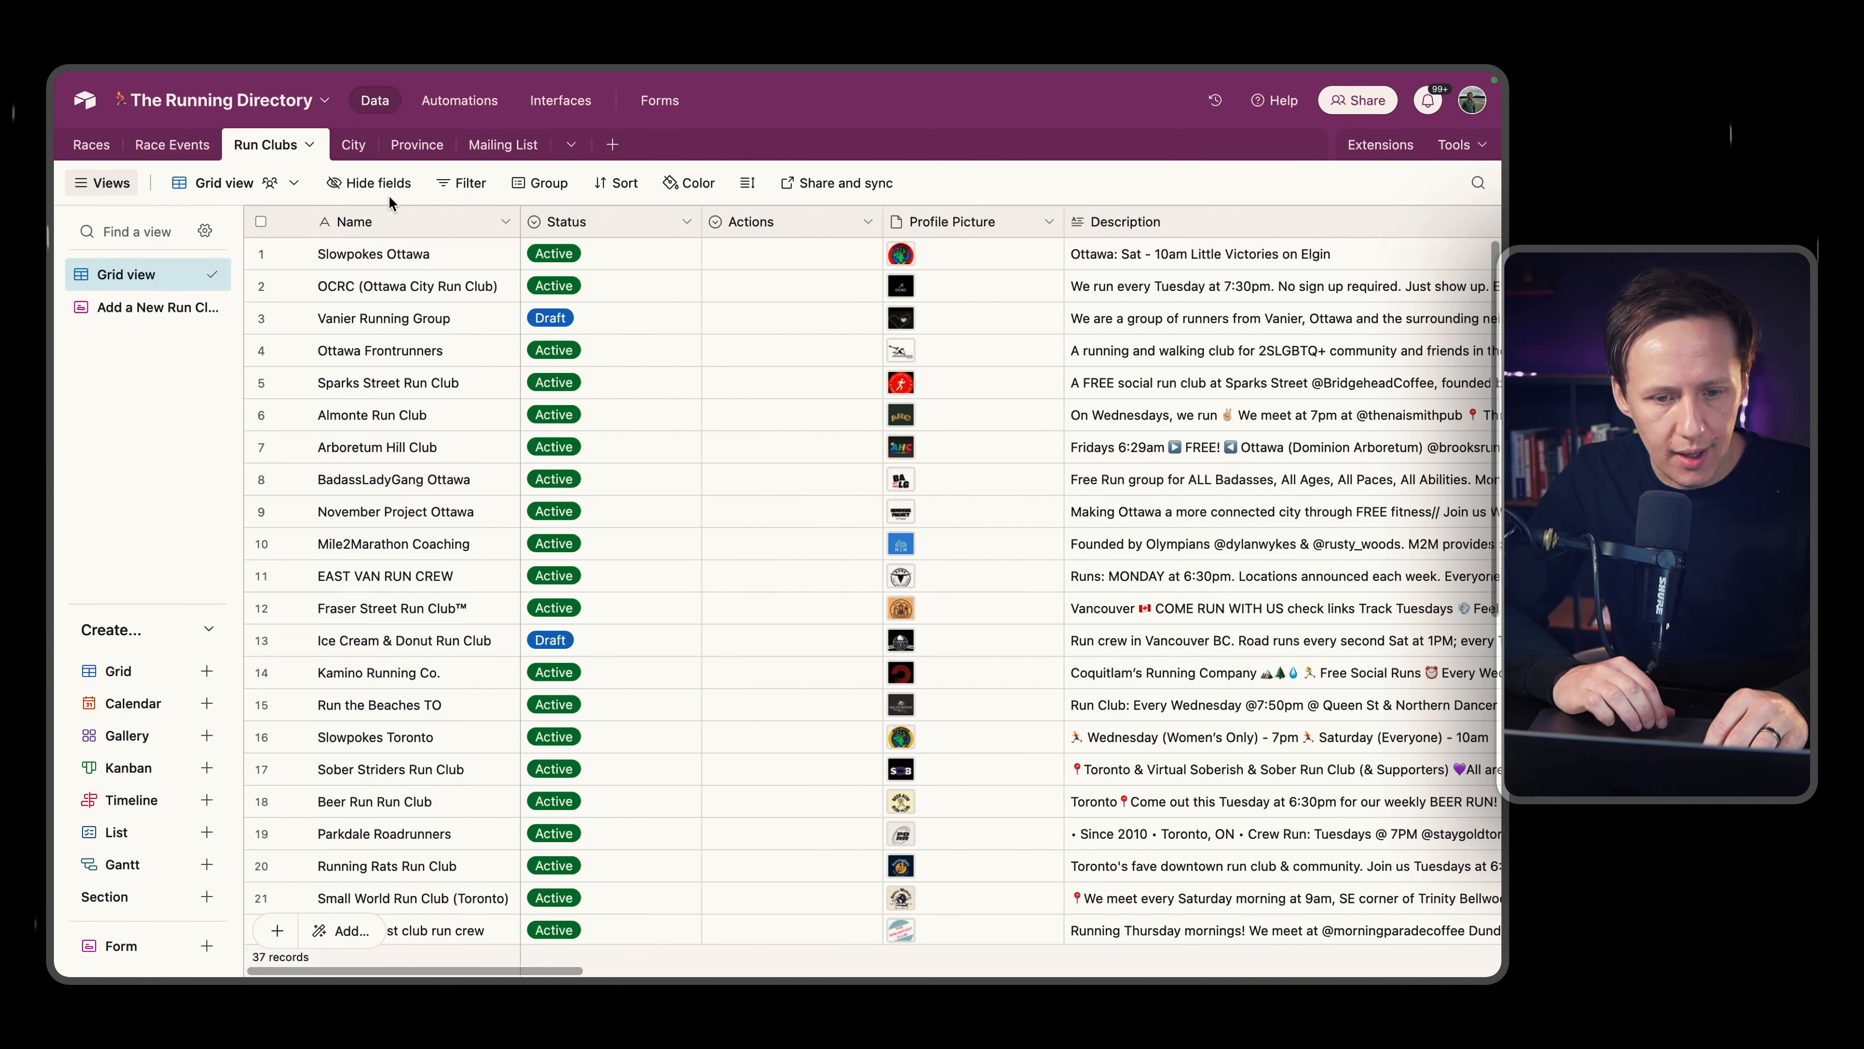
pyautogui.click(353, 145)
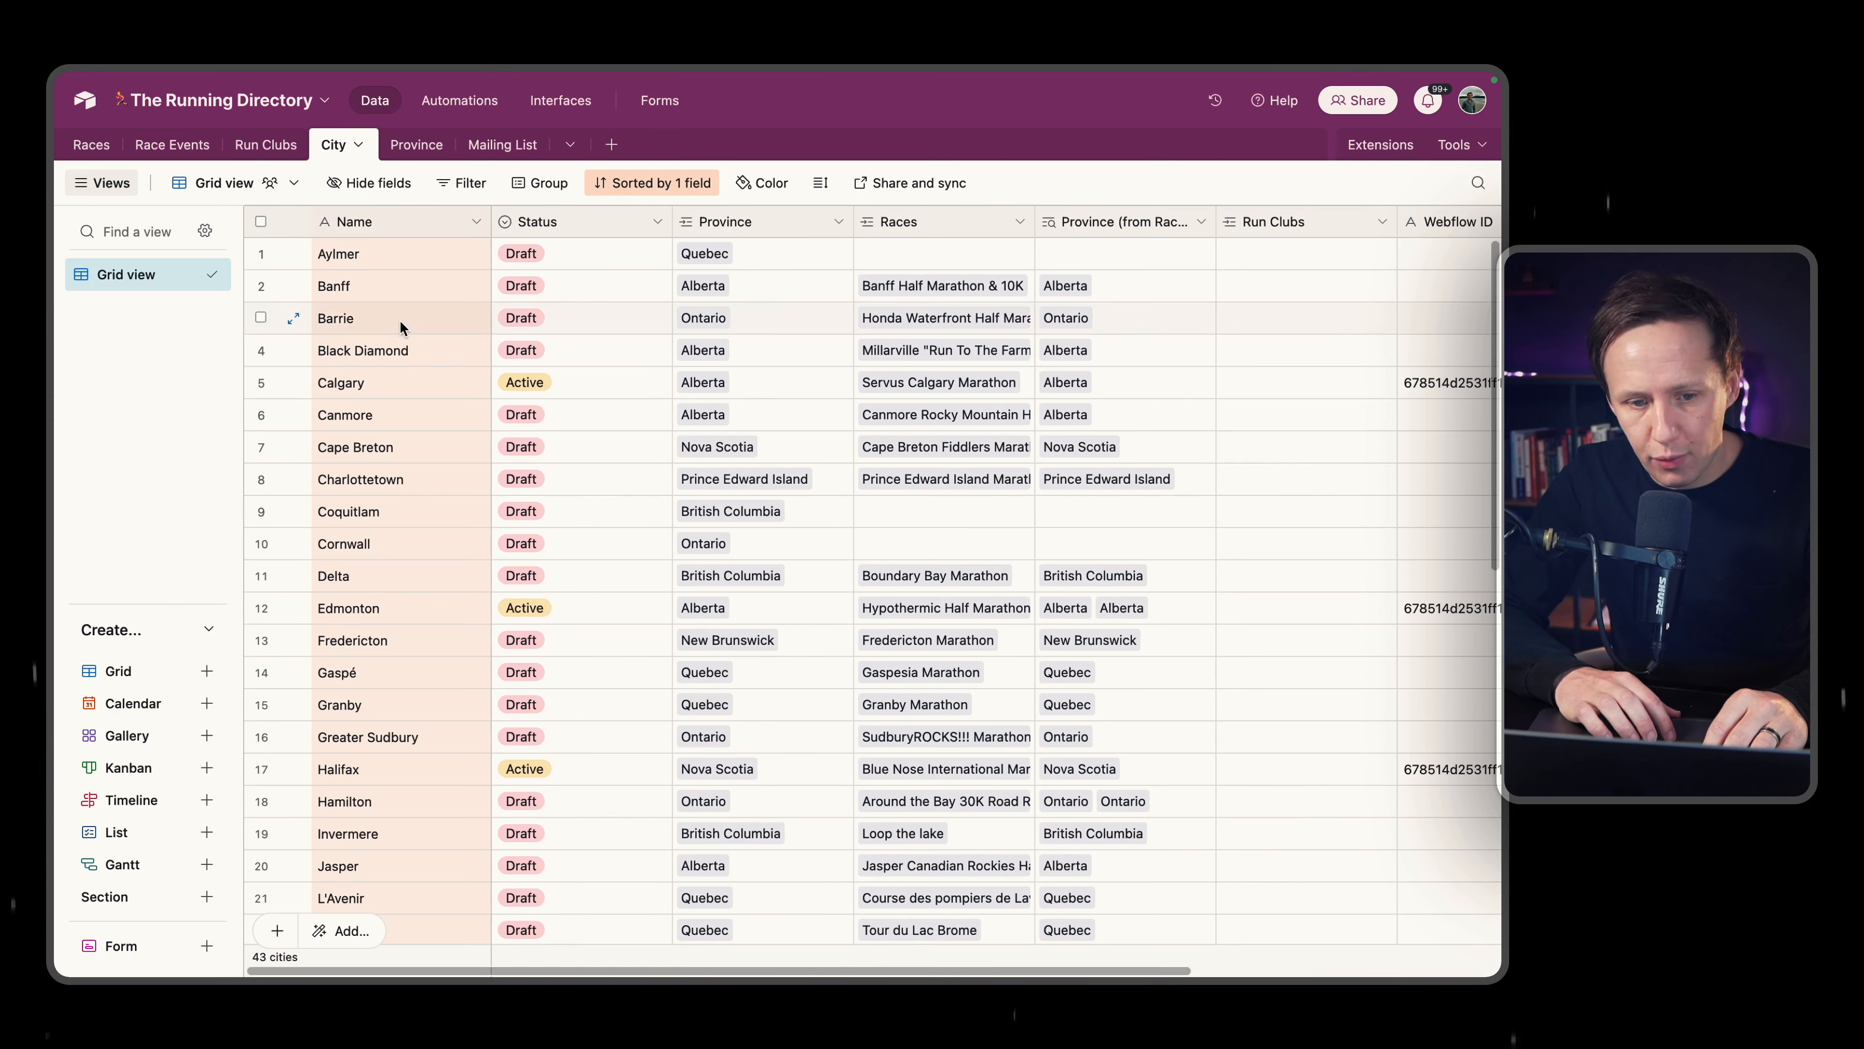
pyautogui.click(416, 144)
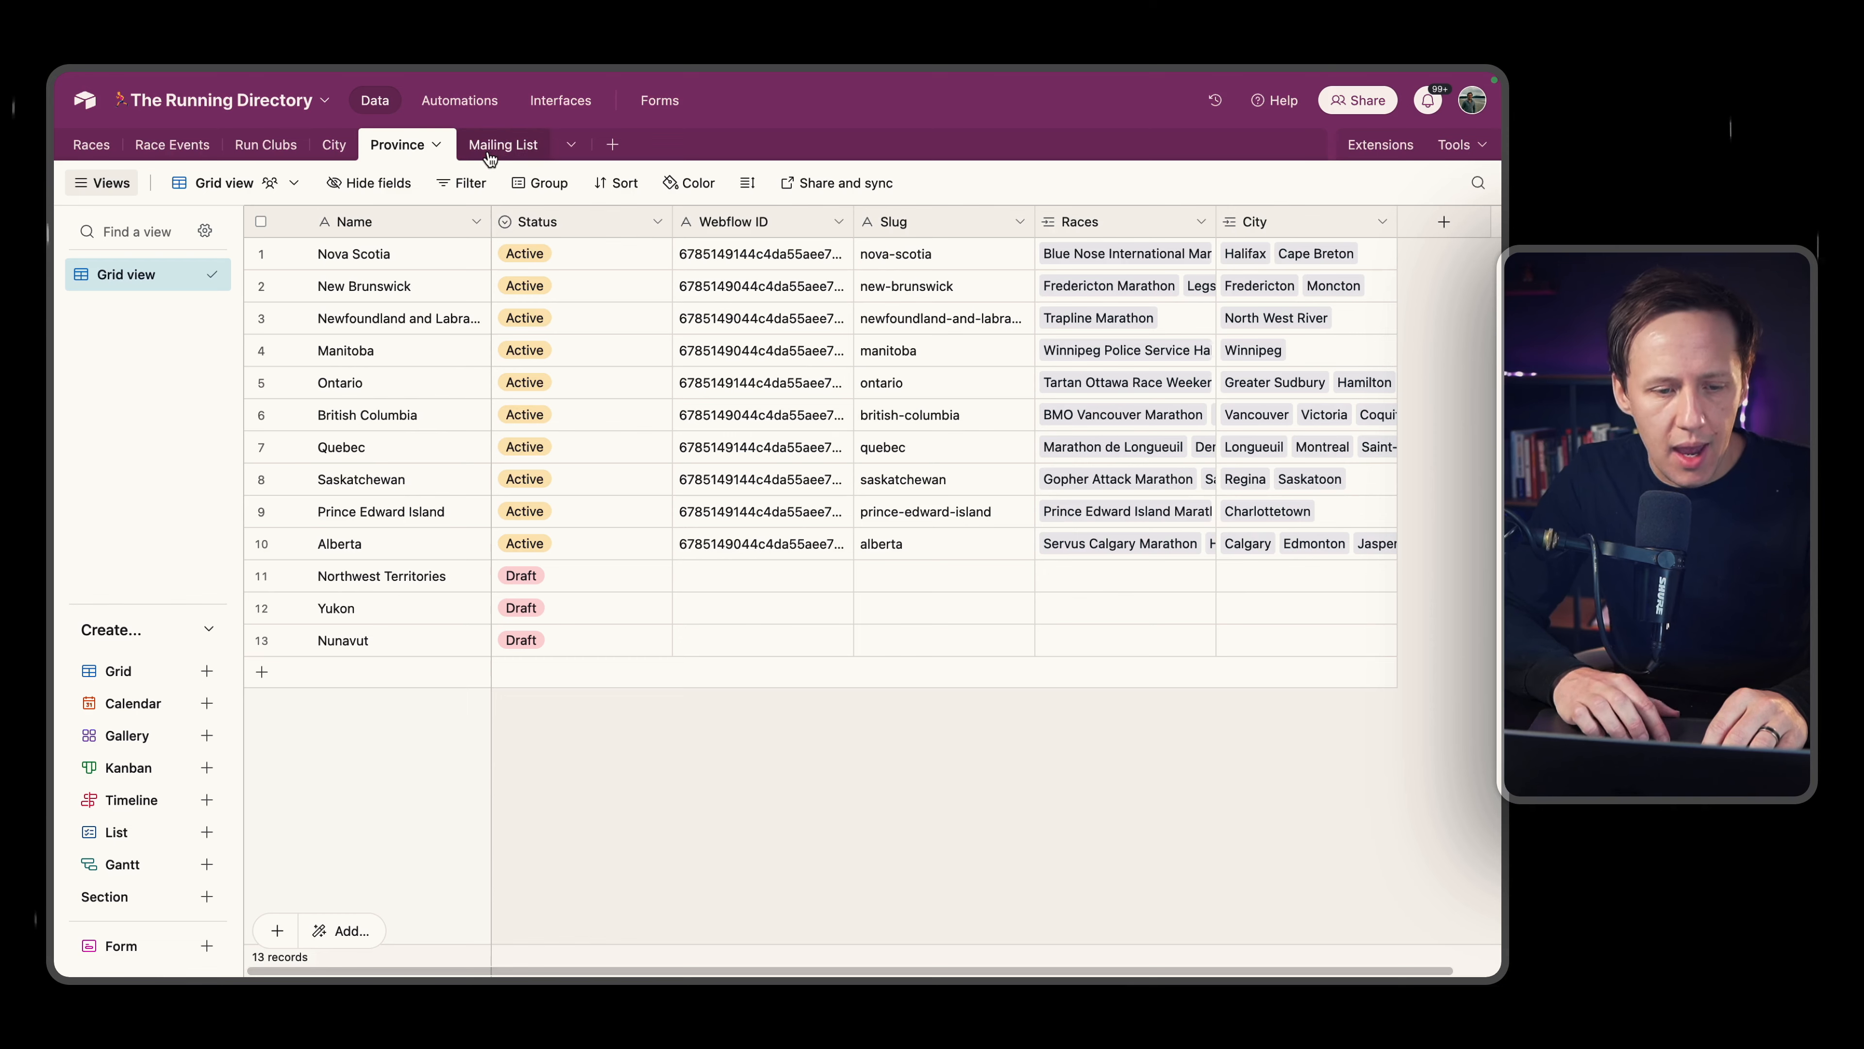
# Switch to the live race listing page, view the Stay In The Loop signup form and close it.
pyautogui.moveTo(59, 383)
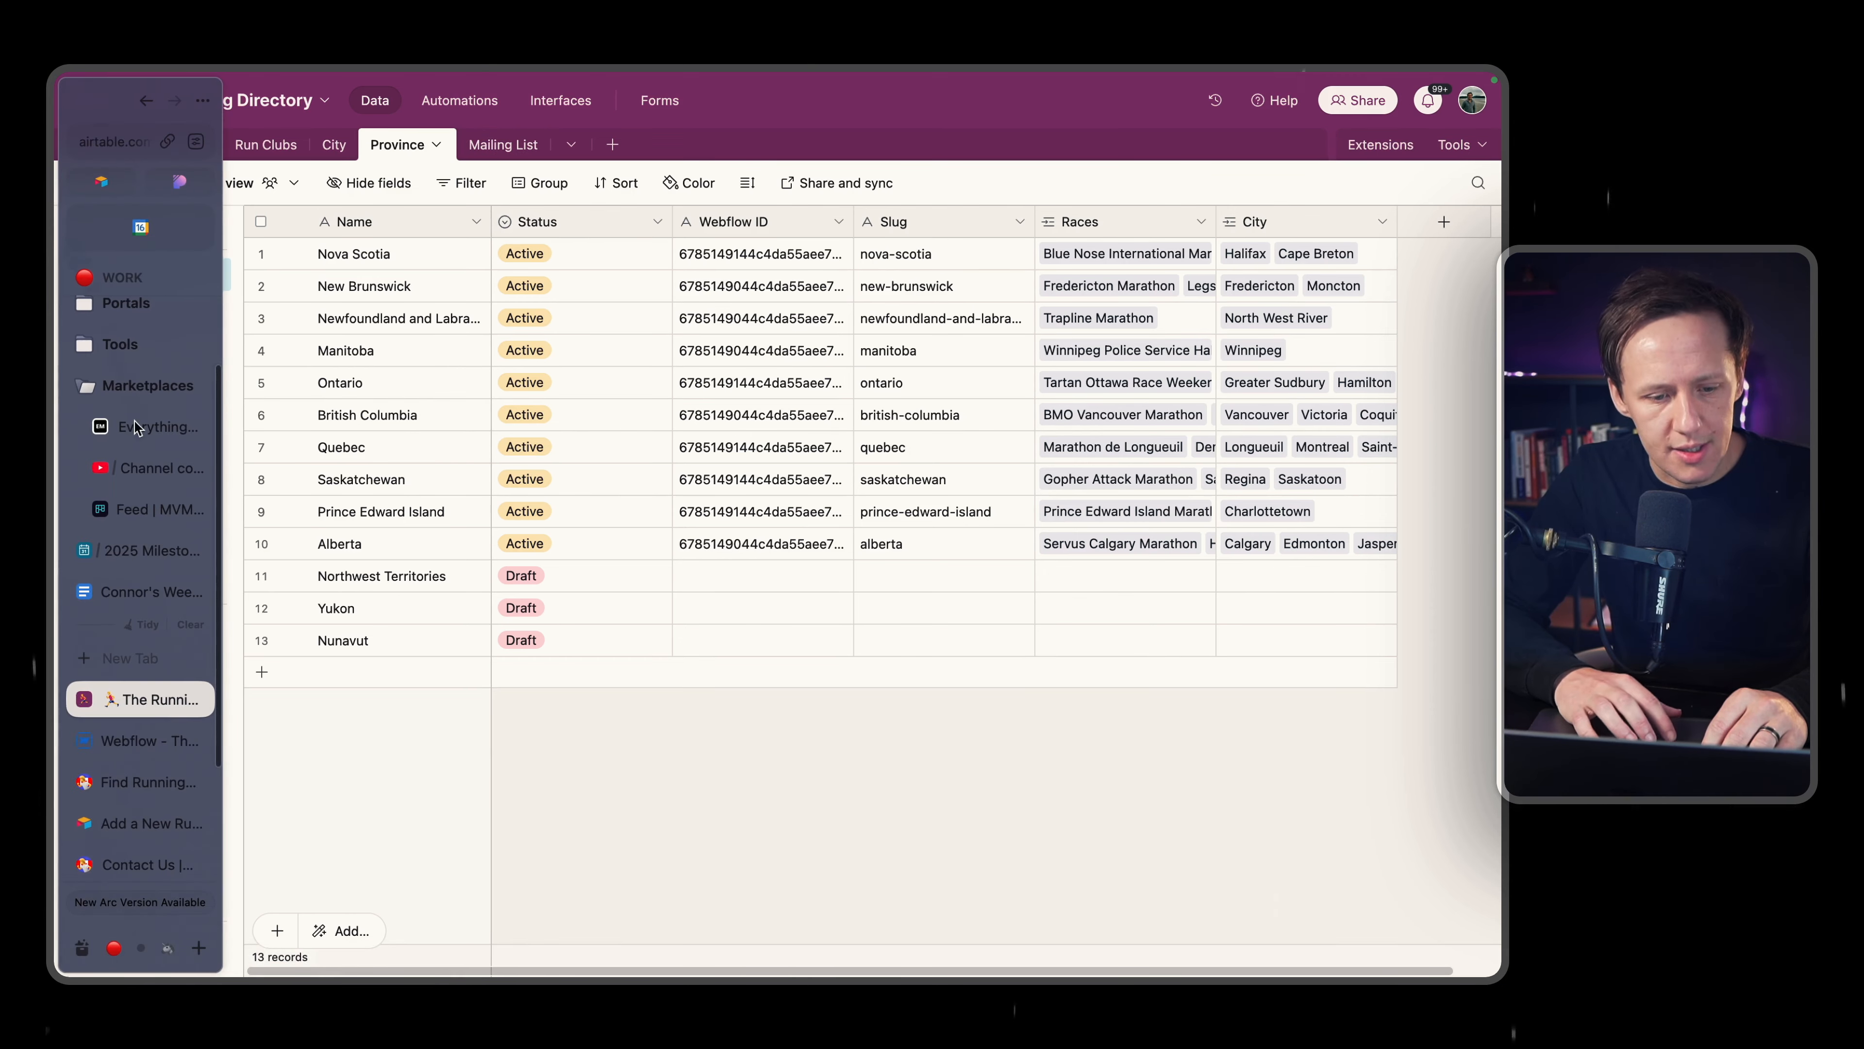
pyautogui.click(143, 780)
pyautogui.click(1277, 123)
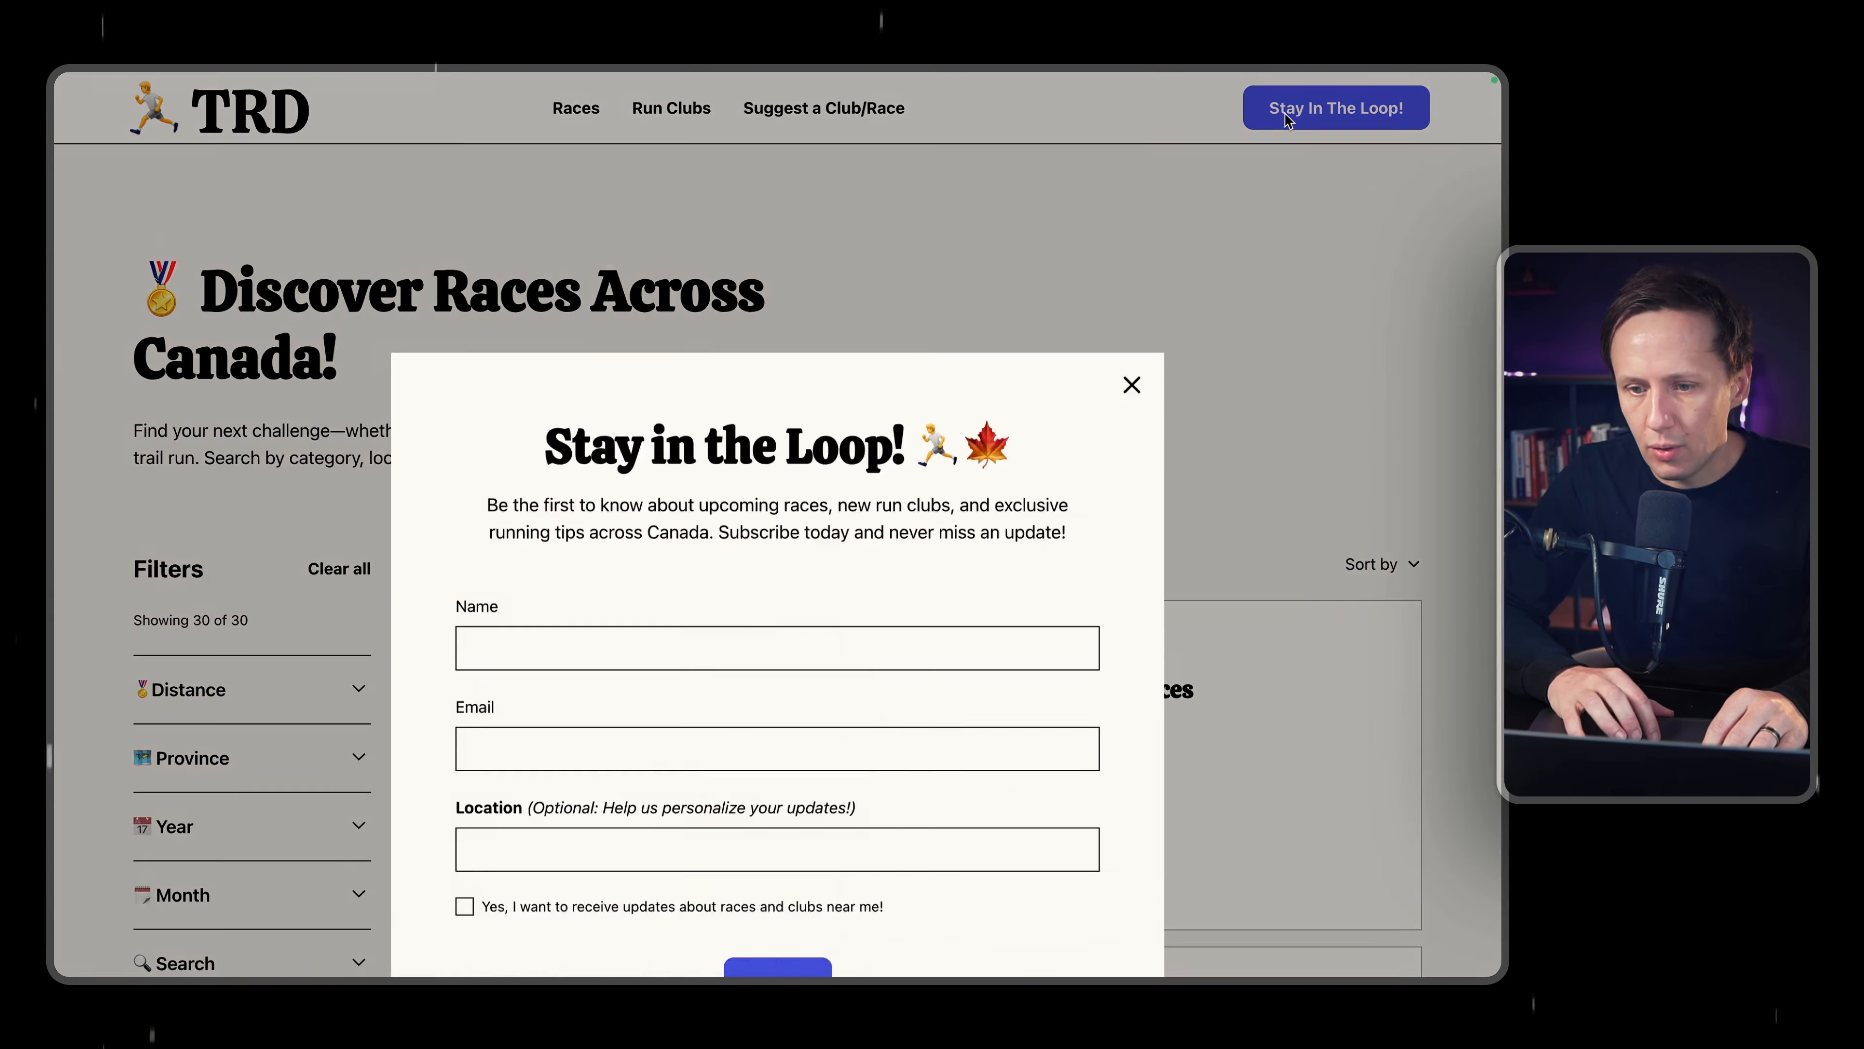
pyautogui.click(1132, 177)
# Return to the Airtable base, examine the Mailing List table's fields and reopen the Races table.
pyautogui.moveTo(48, 549)
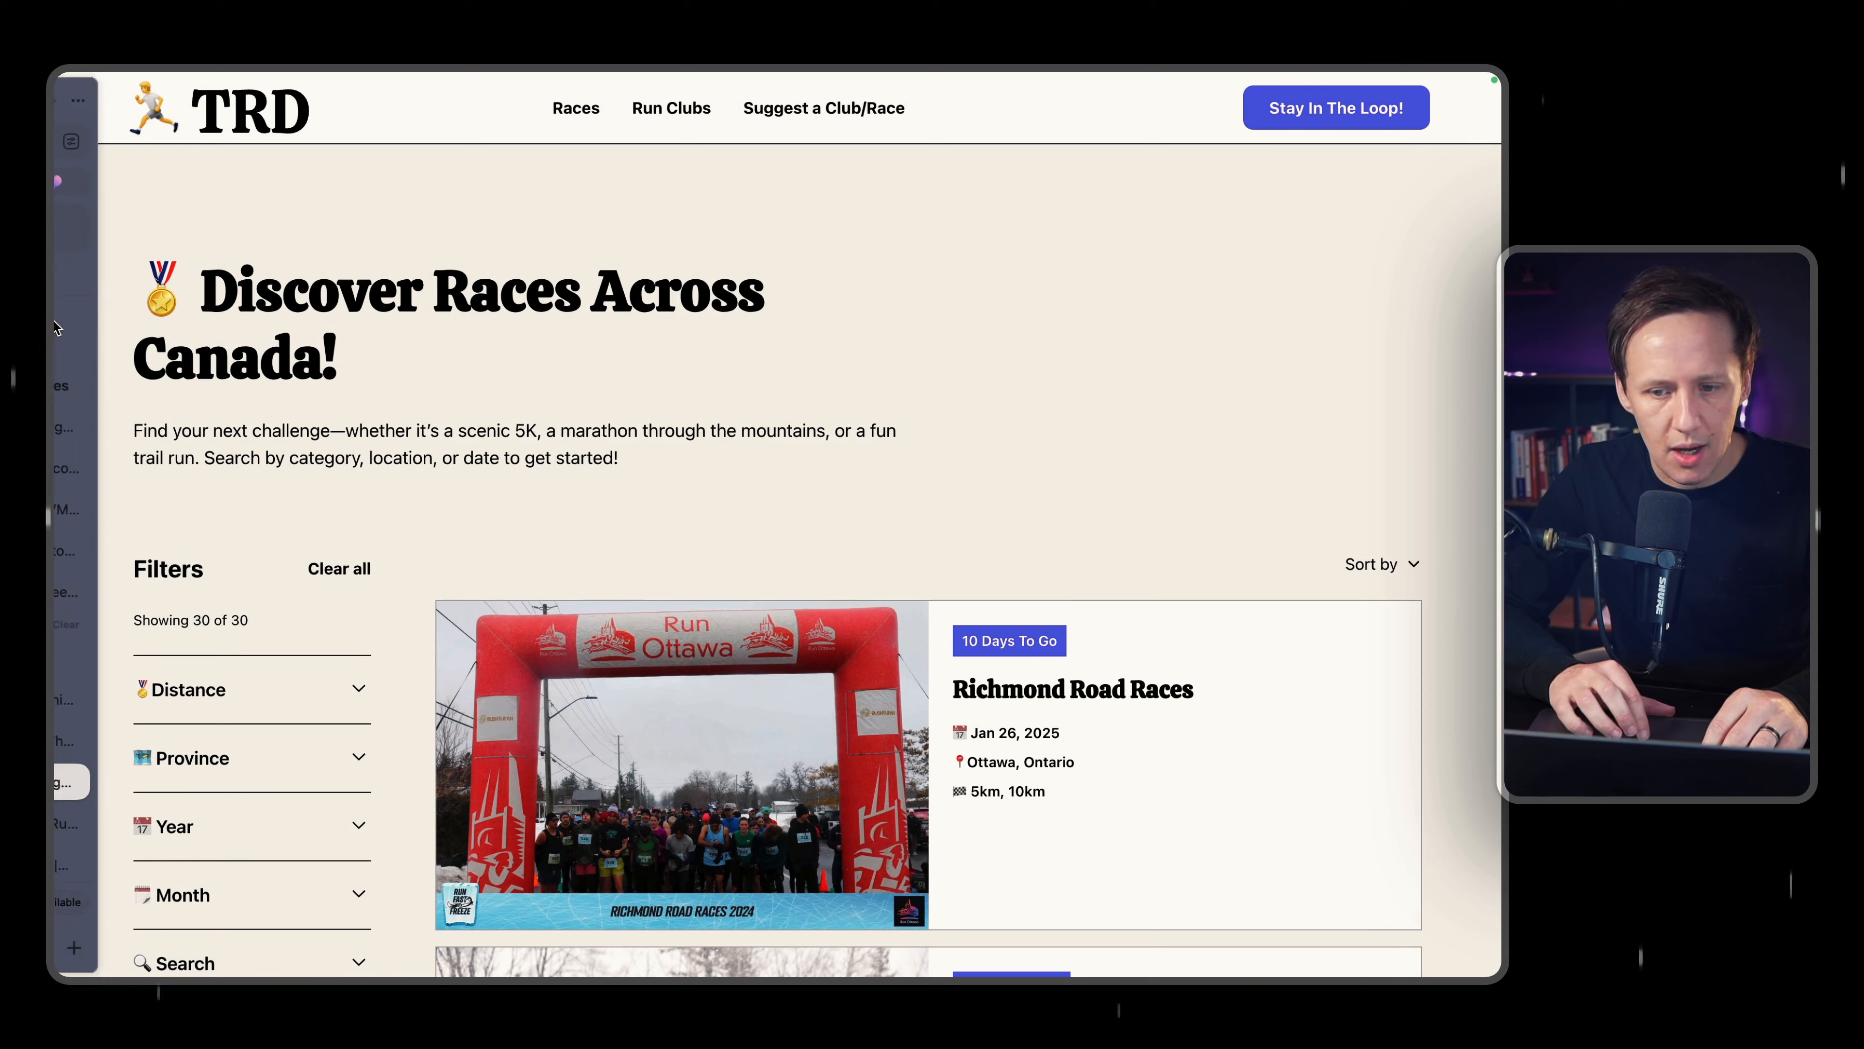
pyautogui.click(143, 699)
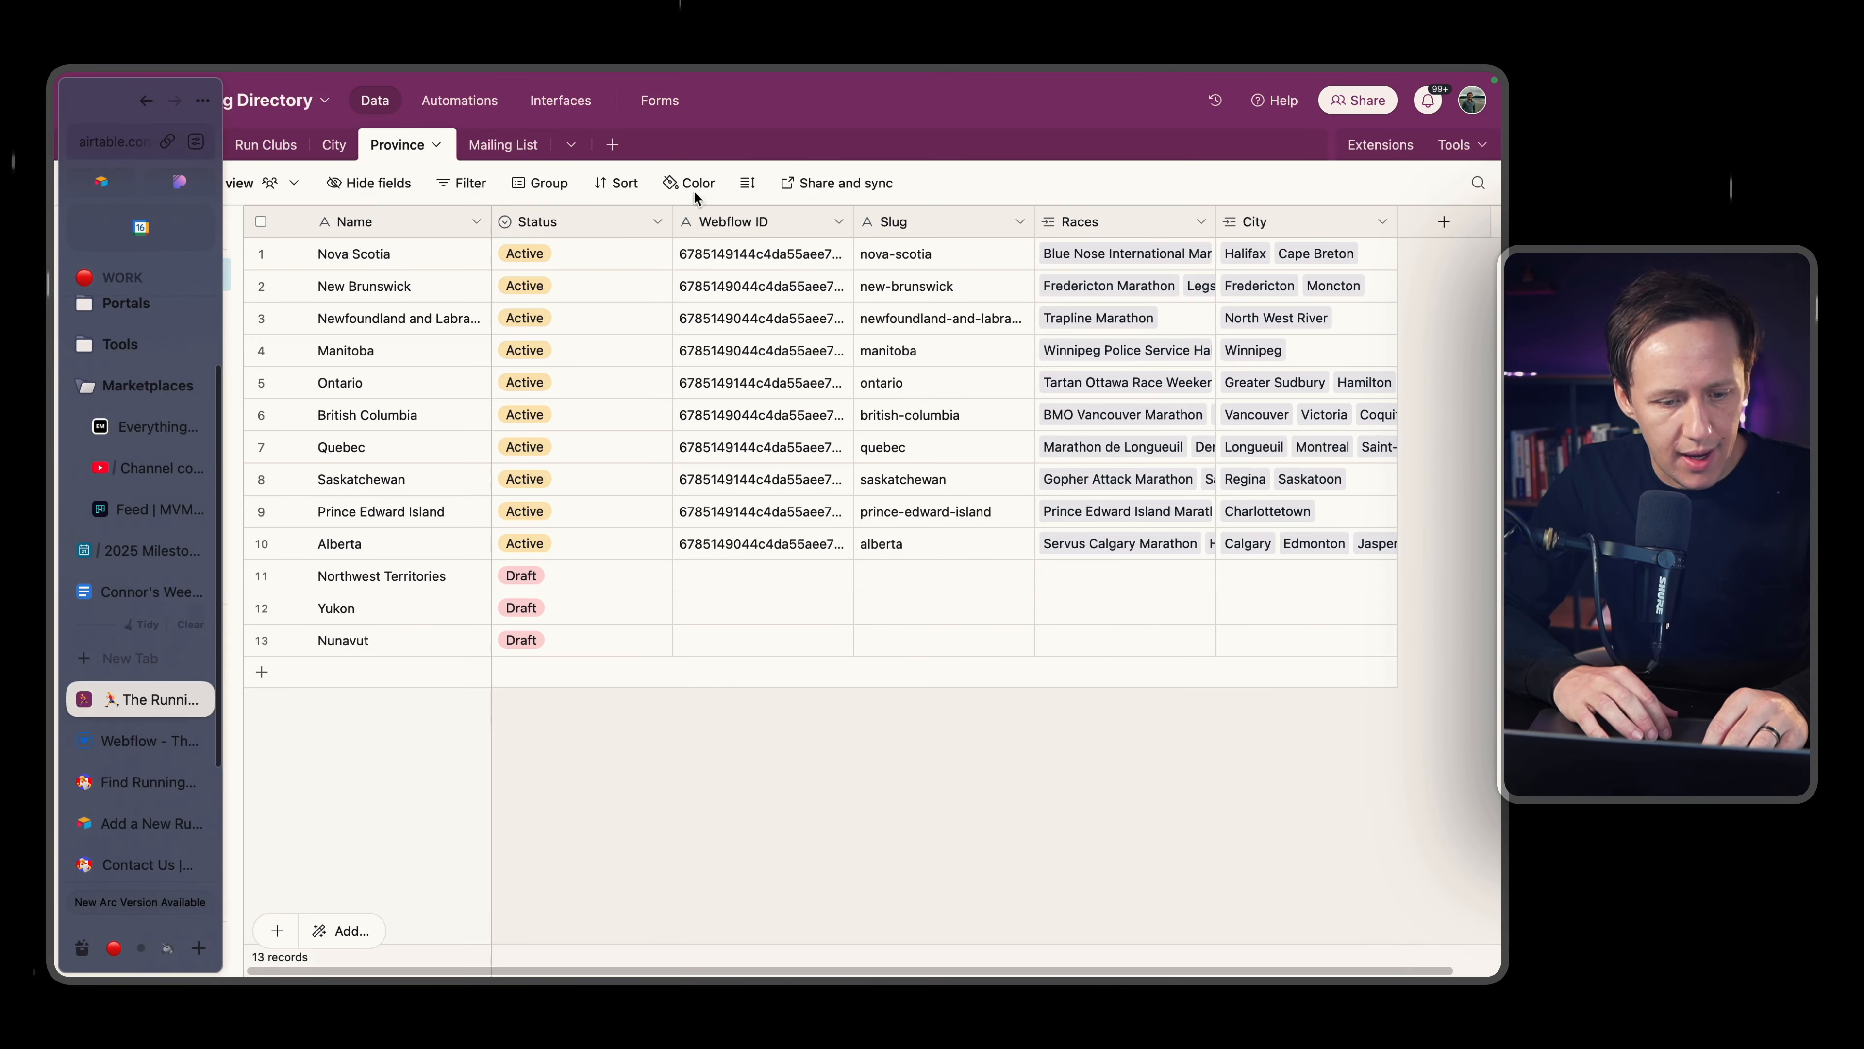
pyautogui.click(505, 150)
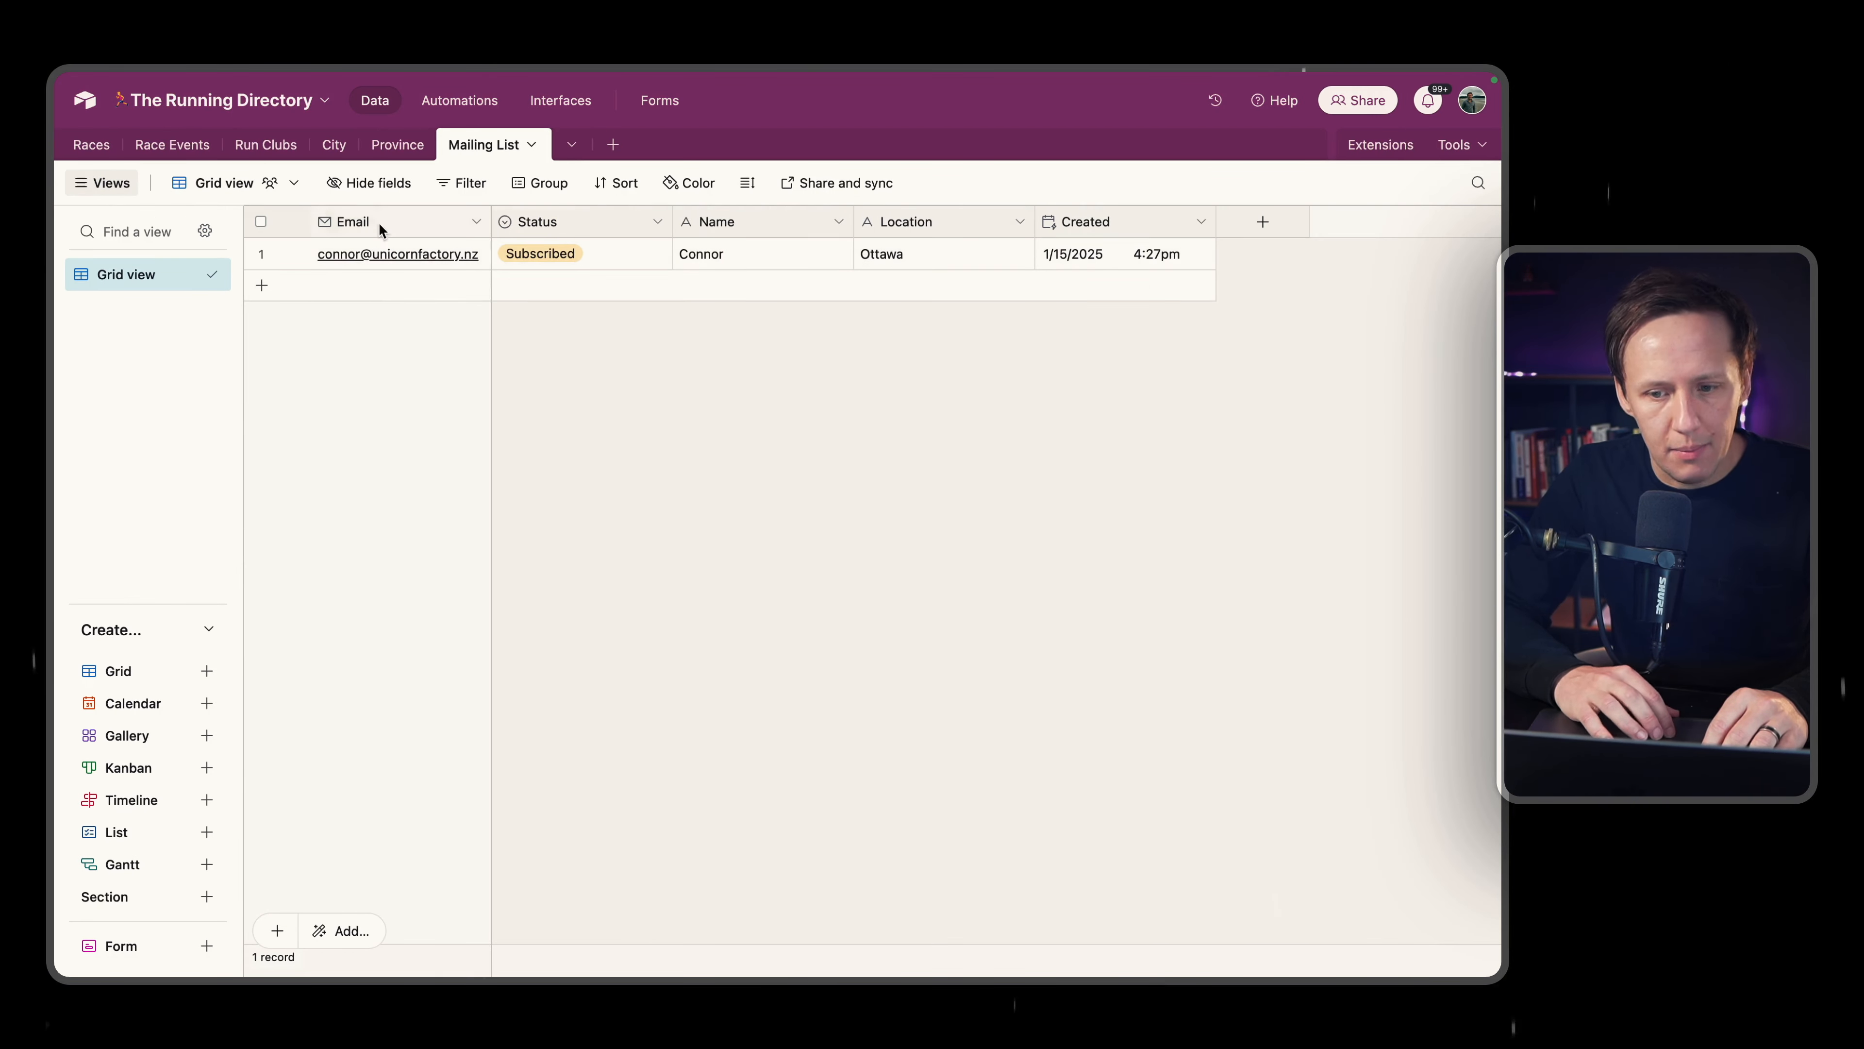
pyautogui.click(89, 154)
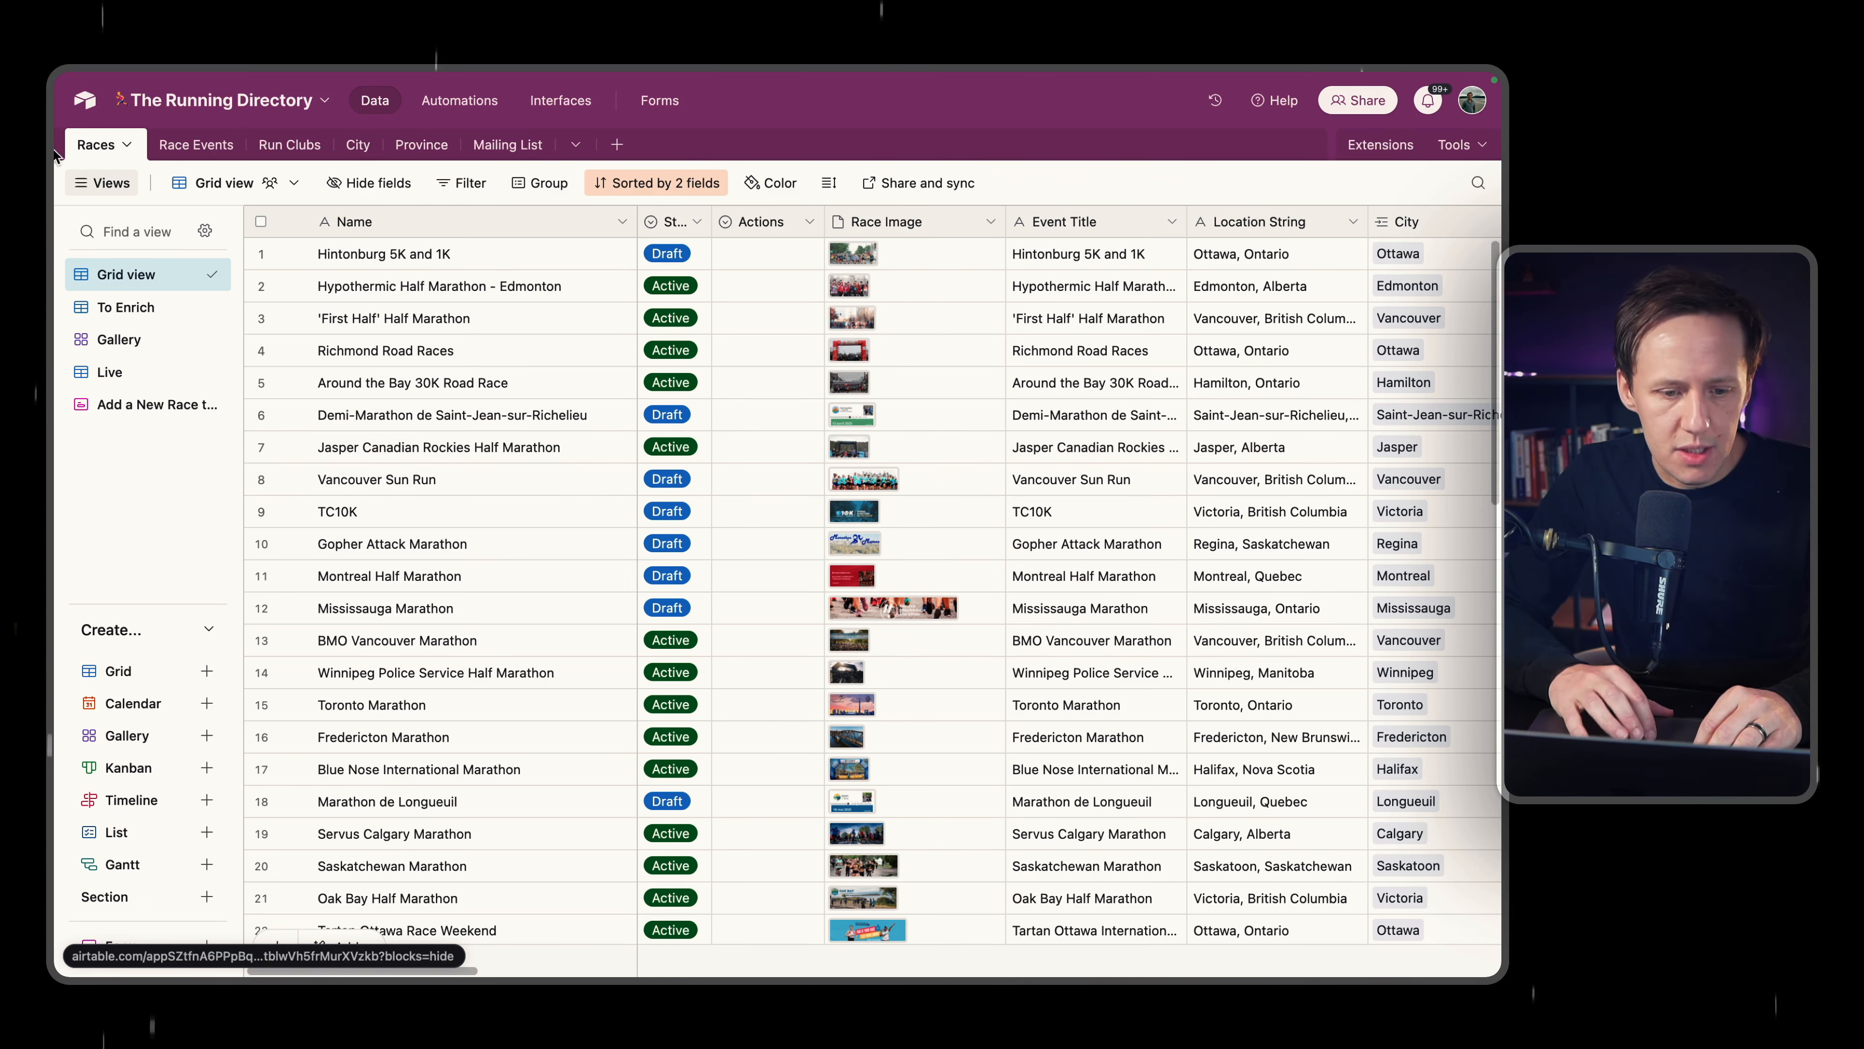
# Switch to Webflow and examine the custom fields in the Run Clubs CMS collection's settings.
pyautogui.moveTo(53, 155)
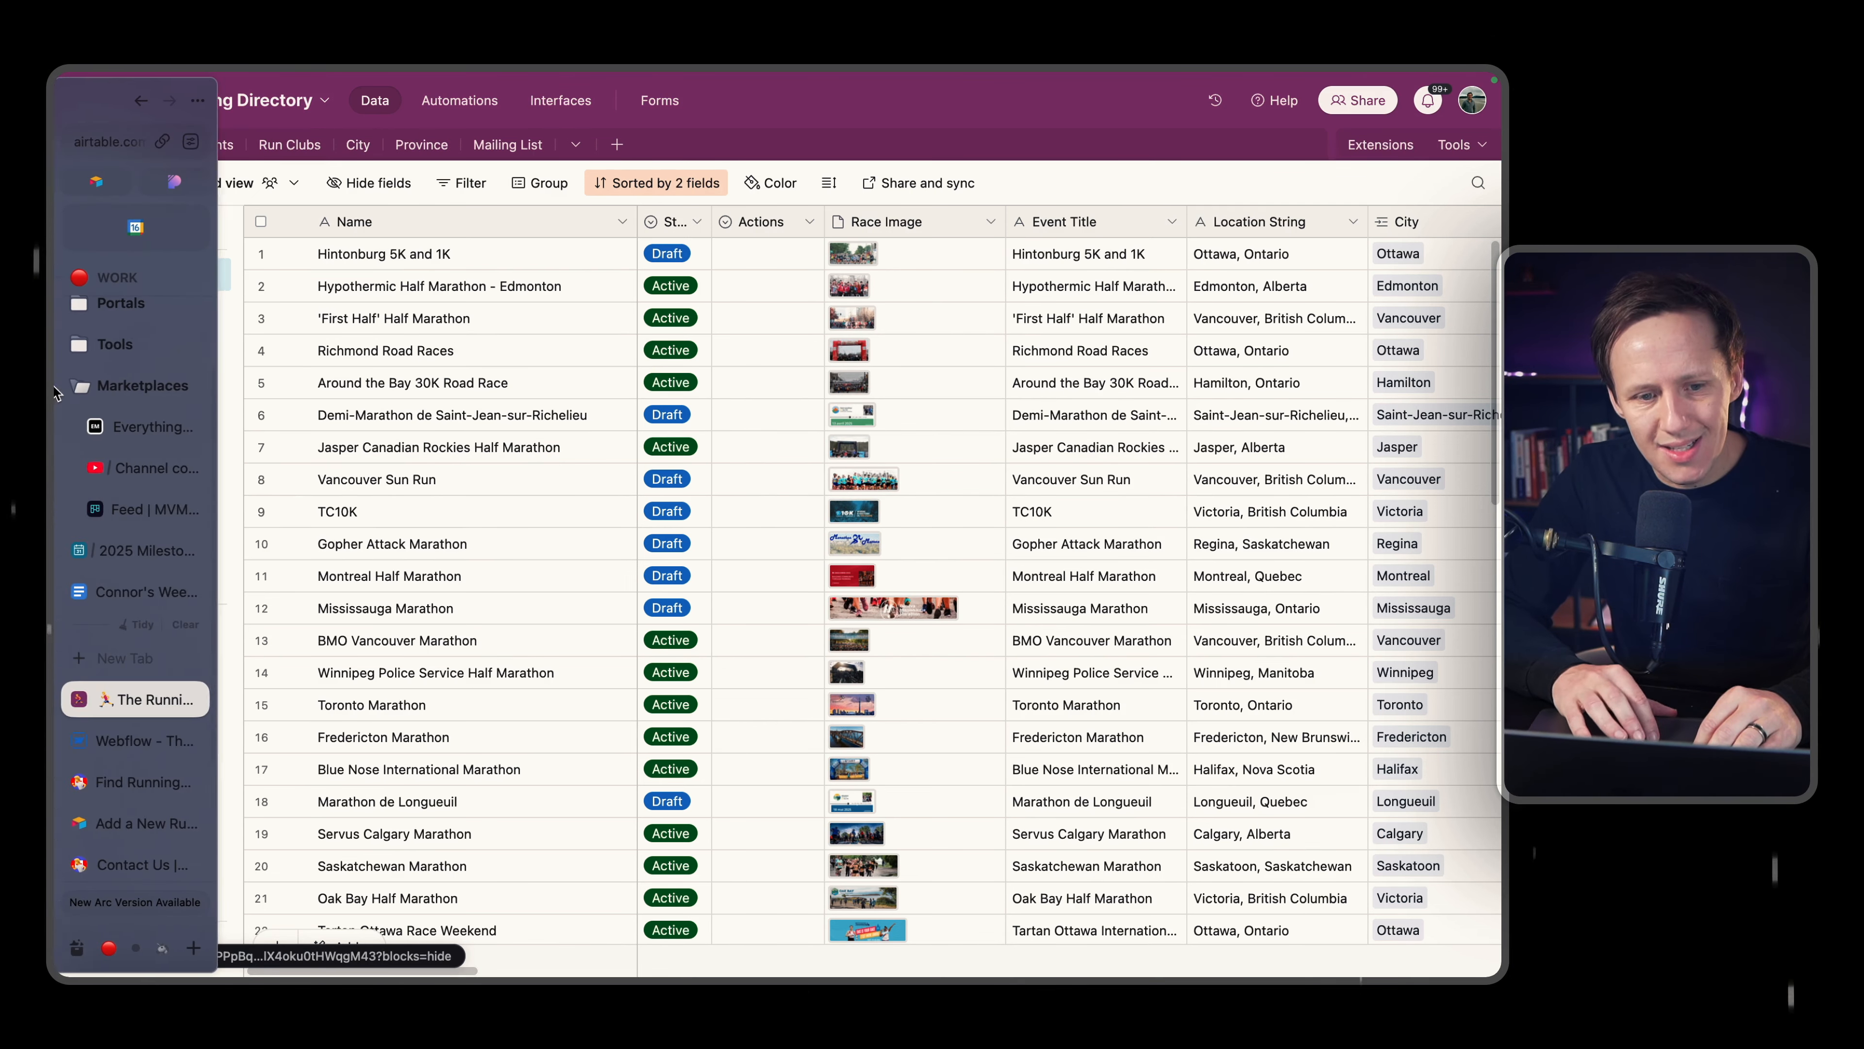
pyautogui.click(135, 743)
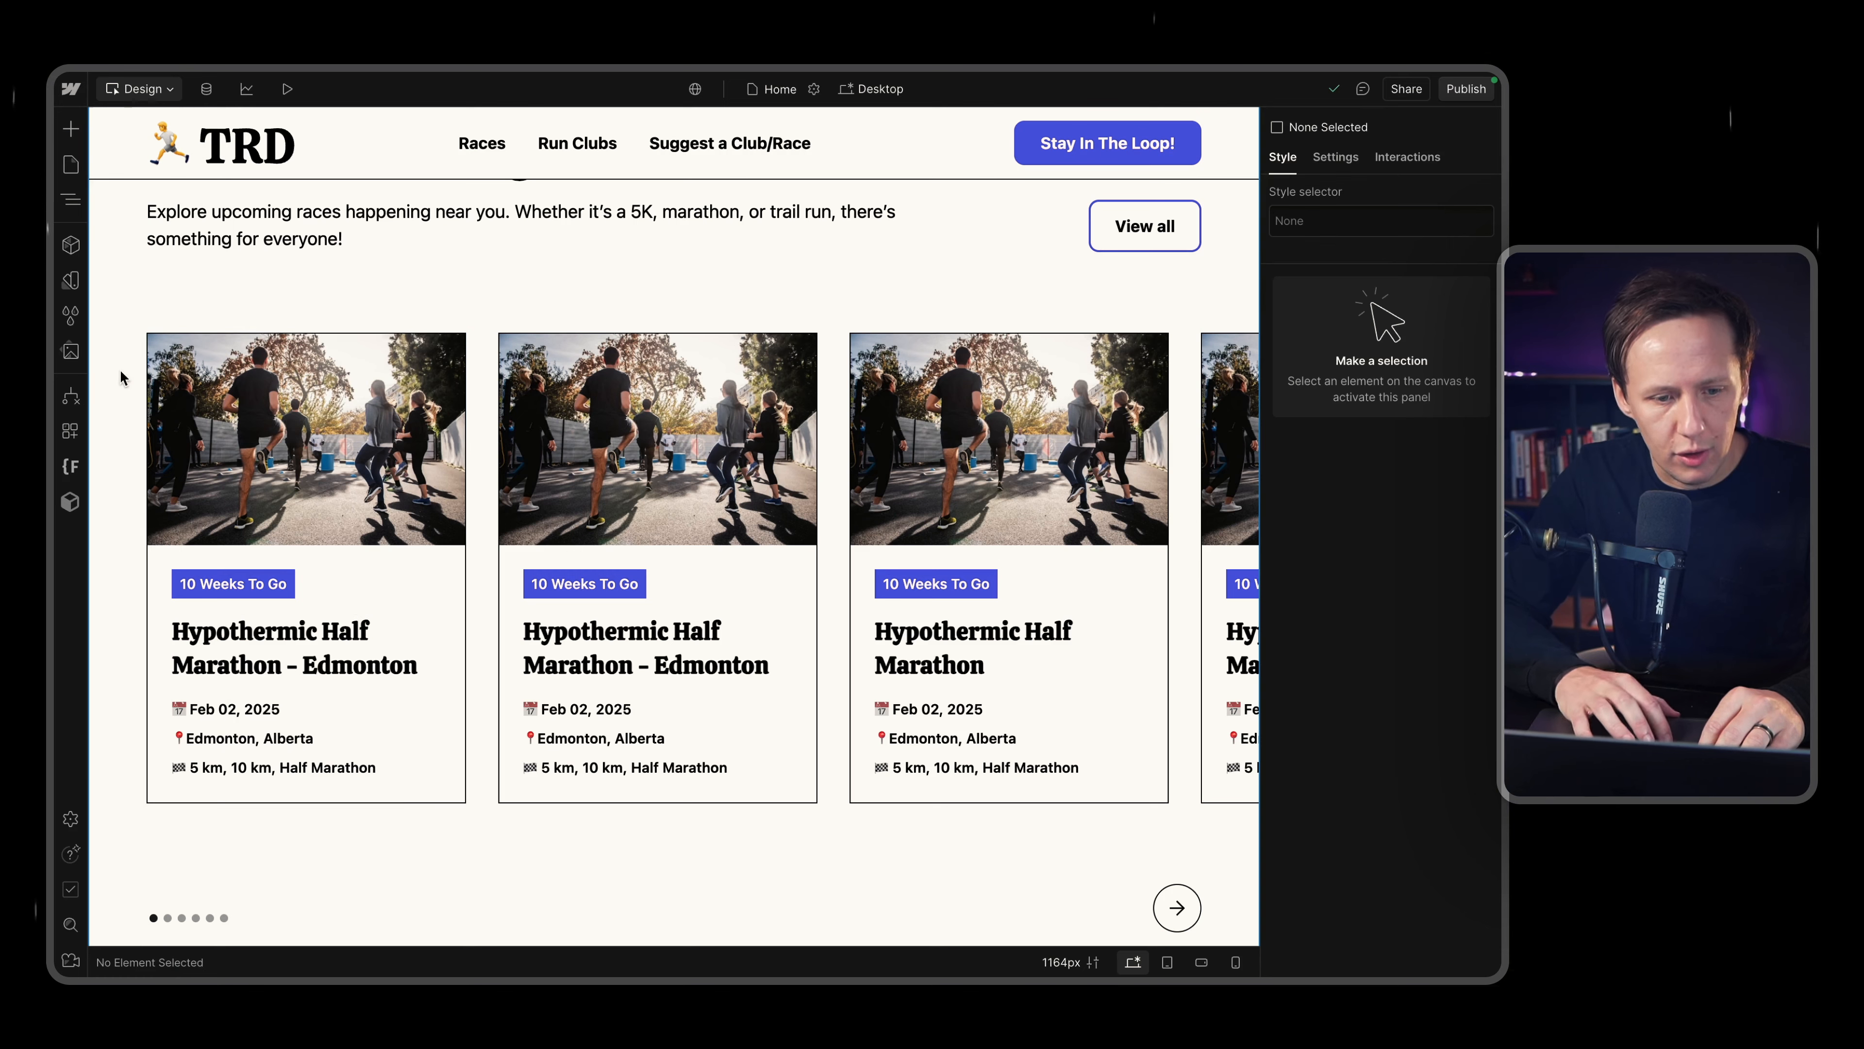
pyautogui.click(207, 89)
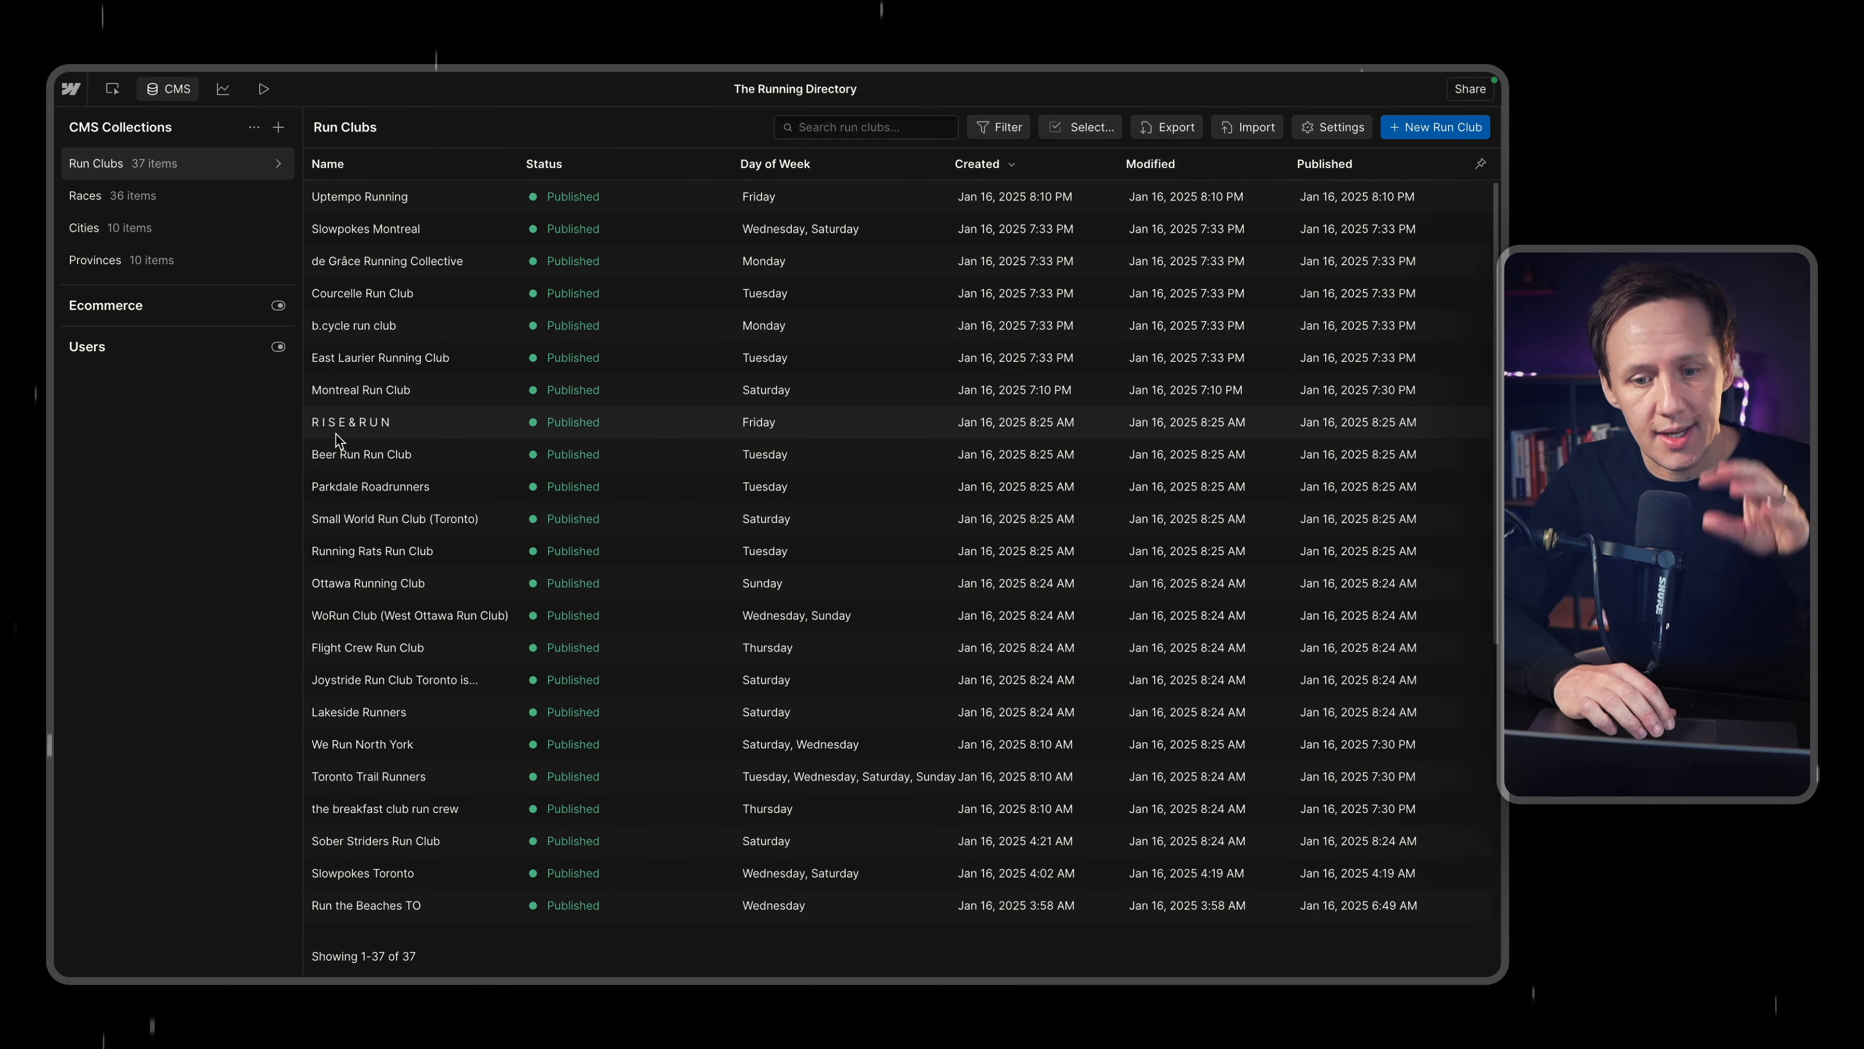
pyautogui.click(278, 164)
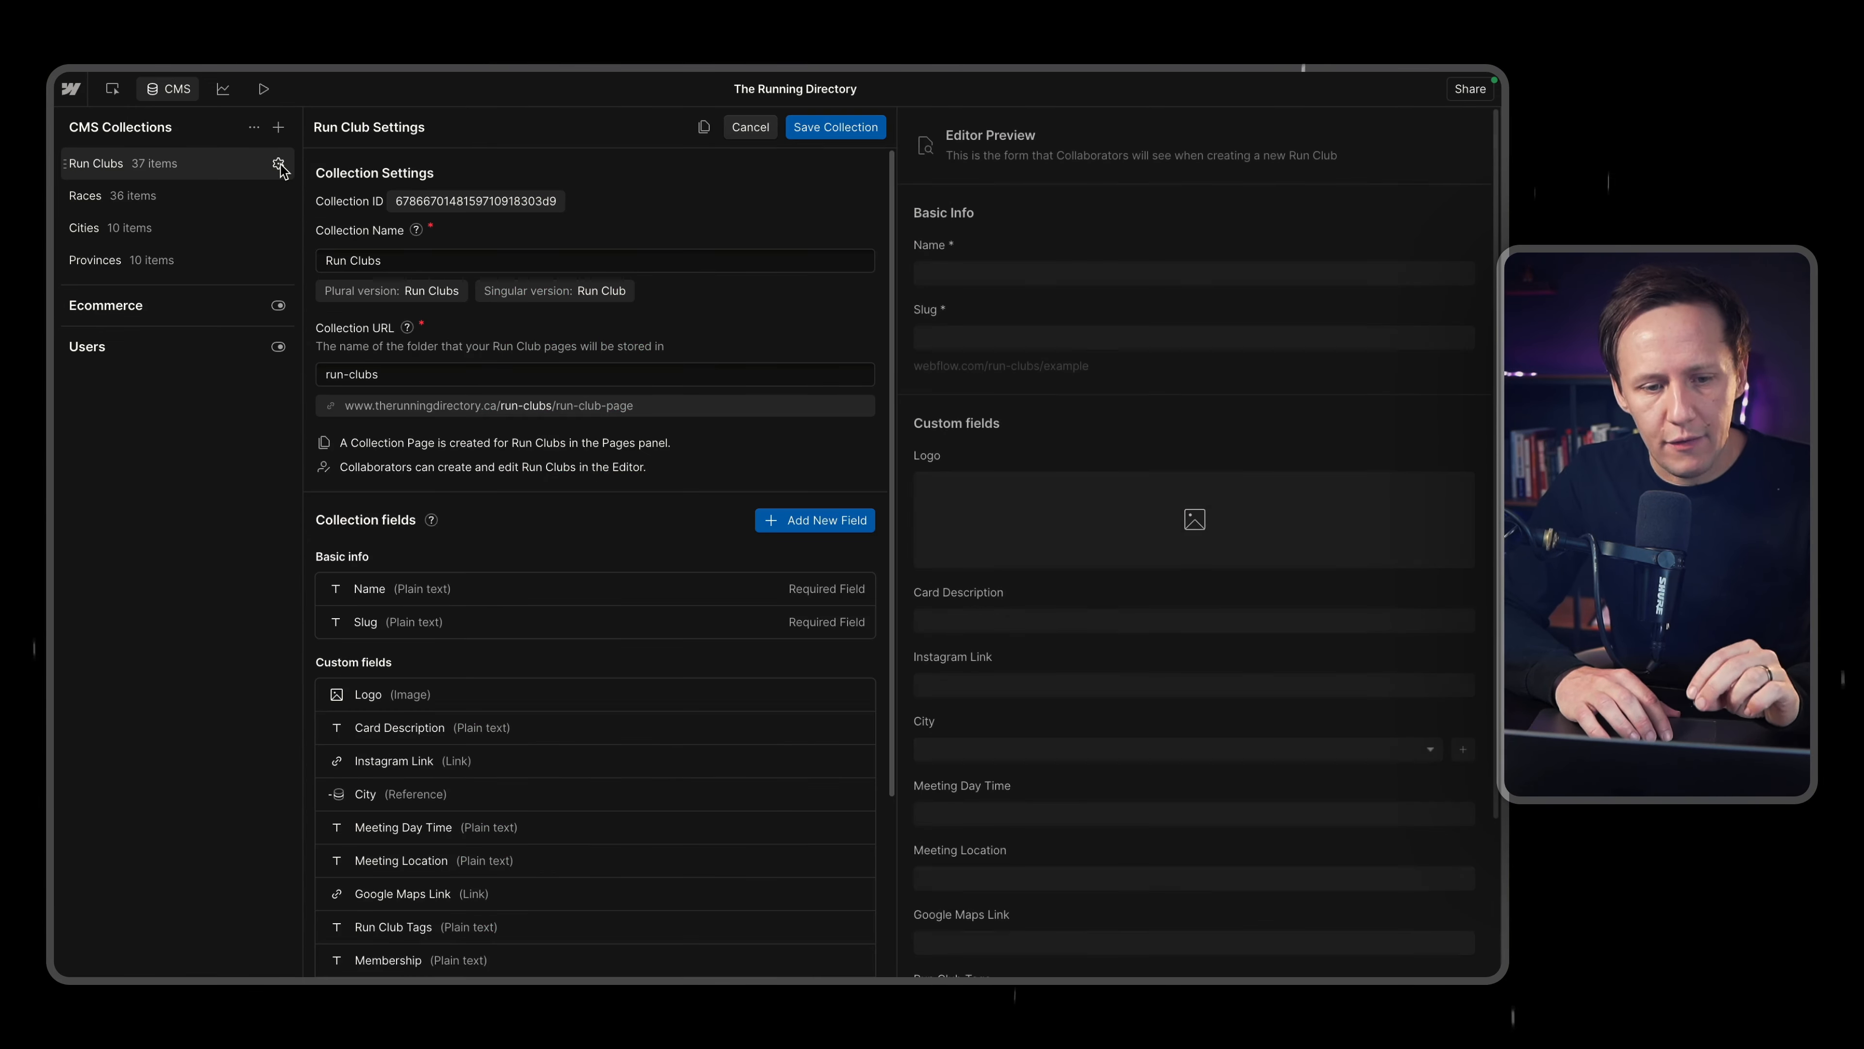
pyautogui.scroll(-3, 529, 725)
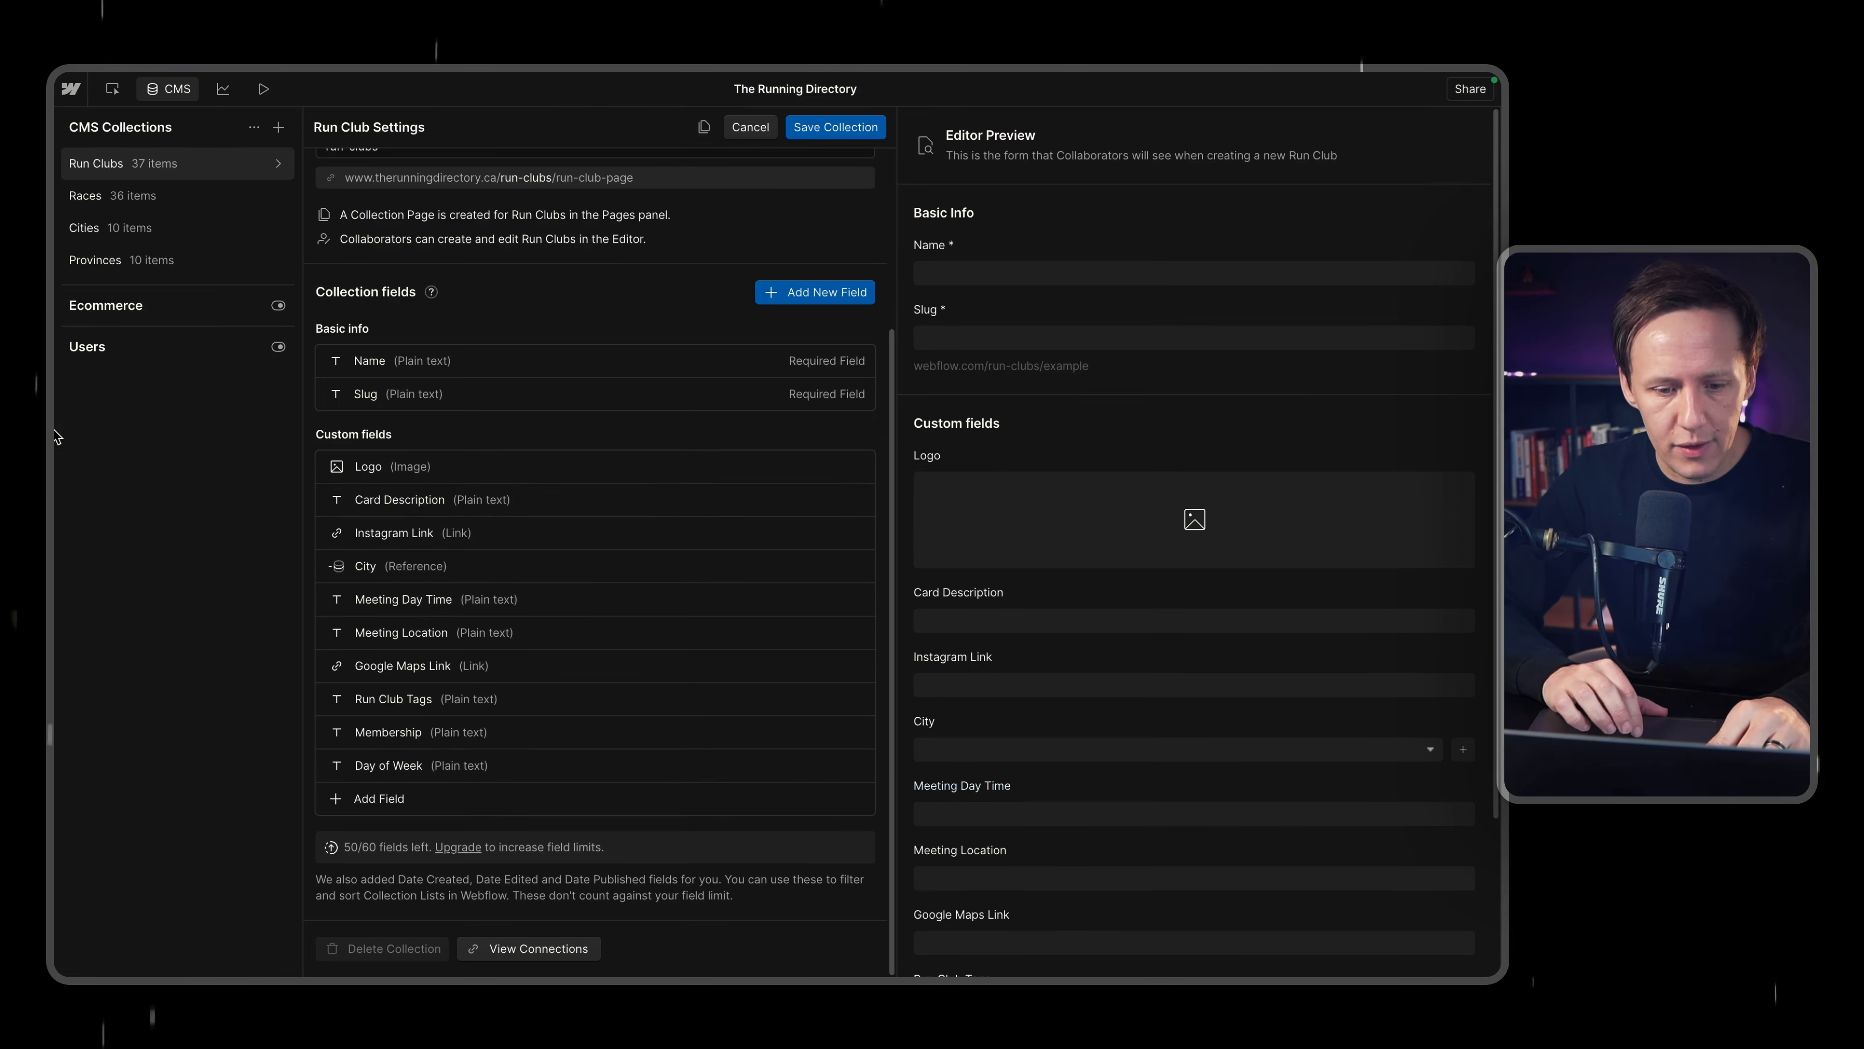
# Return to Airtable's Races table and review the location, city, province and date fields through the Hypothermic Half Marathon - Edmonton start date.
pyautogui.moveTo(55, 436)
pyautogui.click(136, 702)
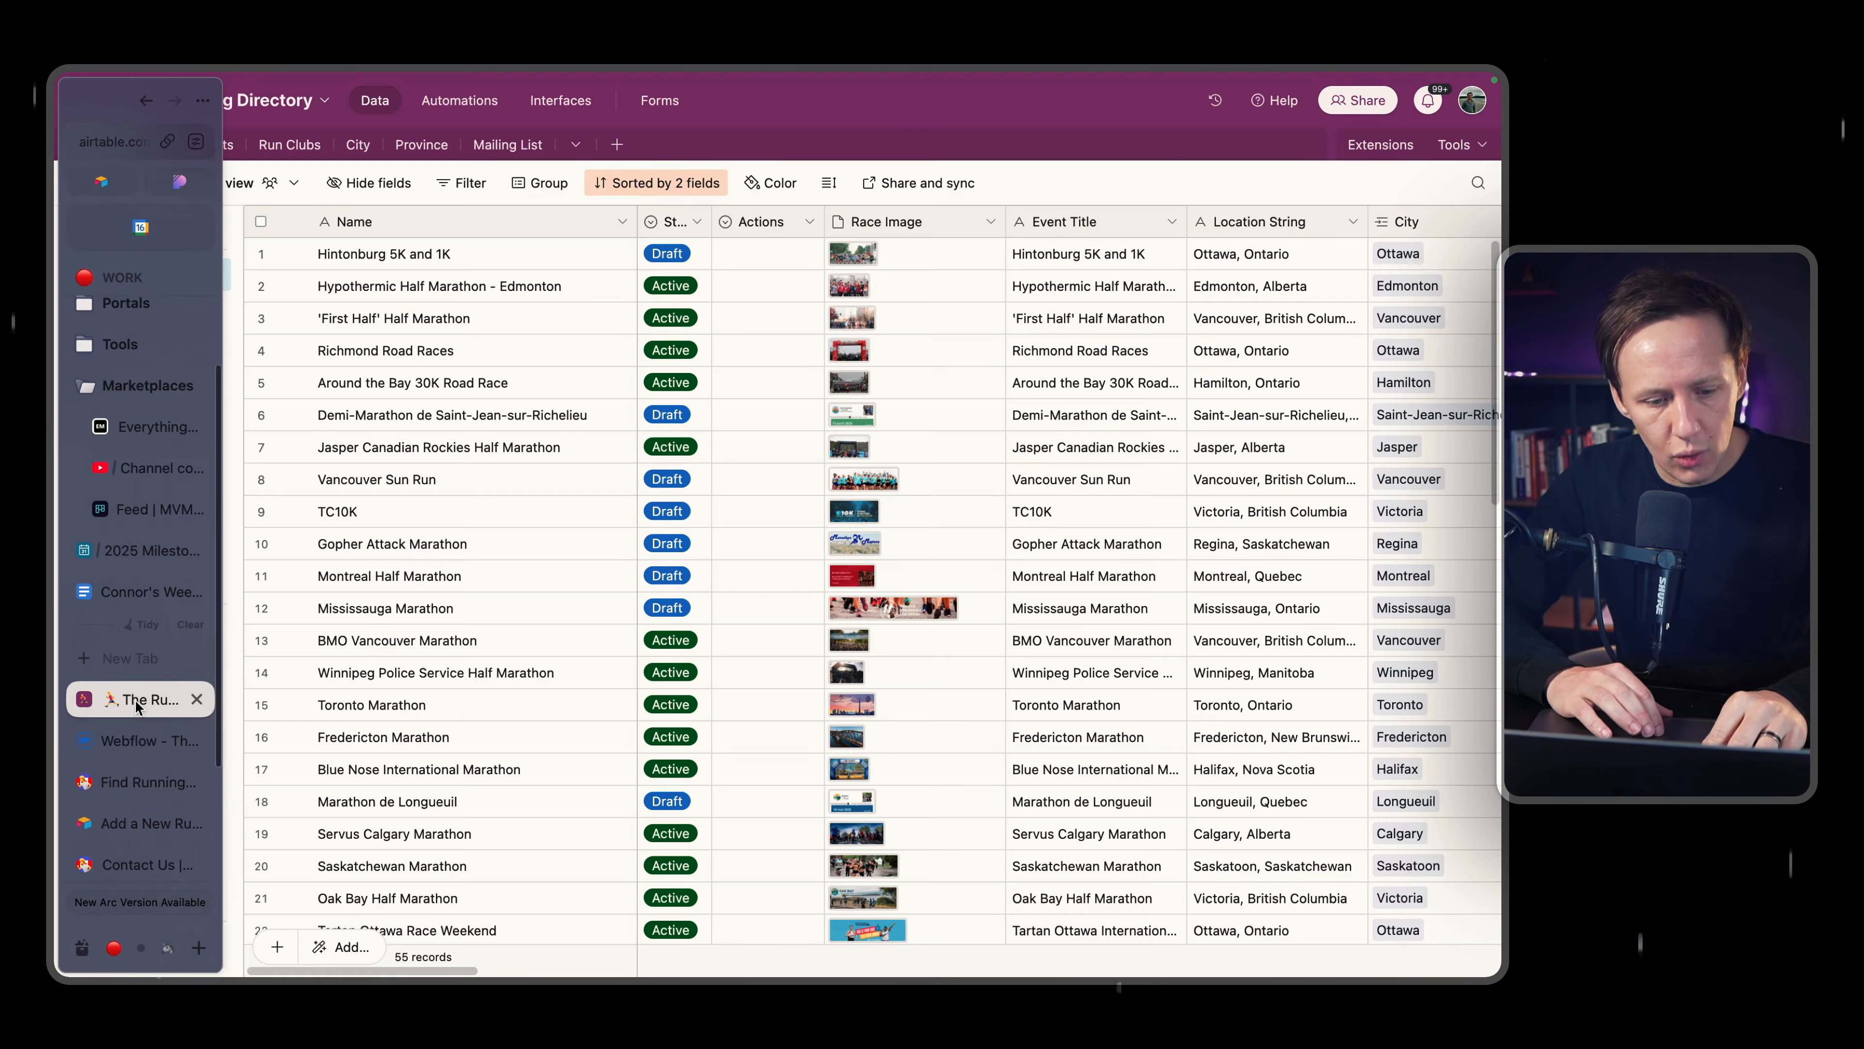
pyautogui.hscroll(5, 726, 528)
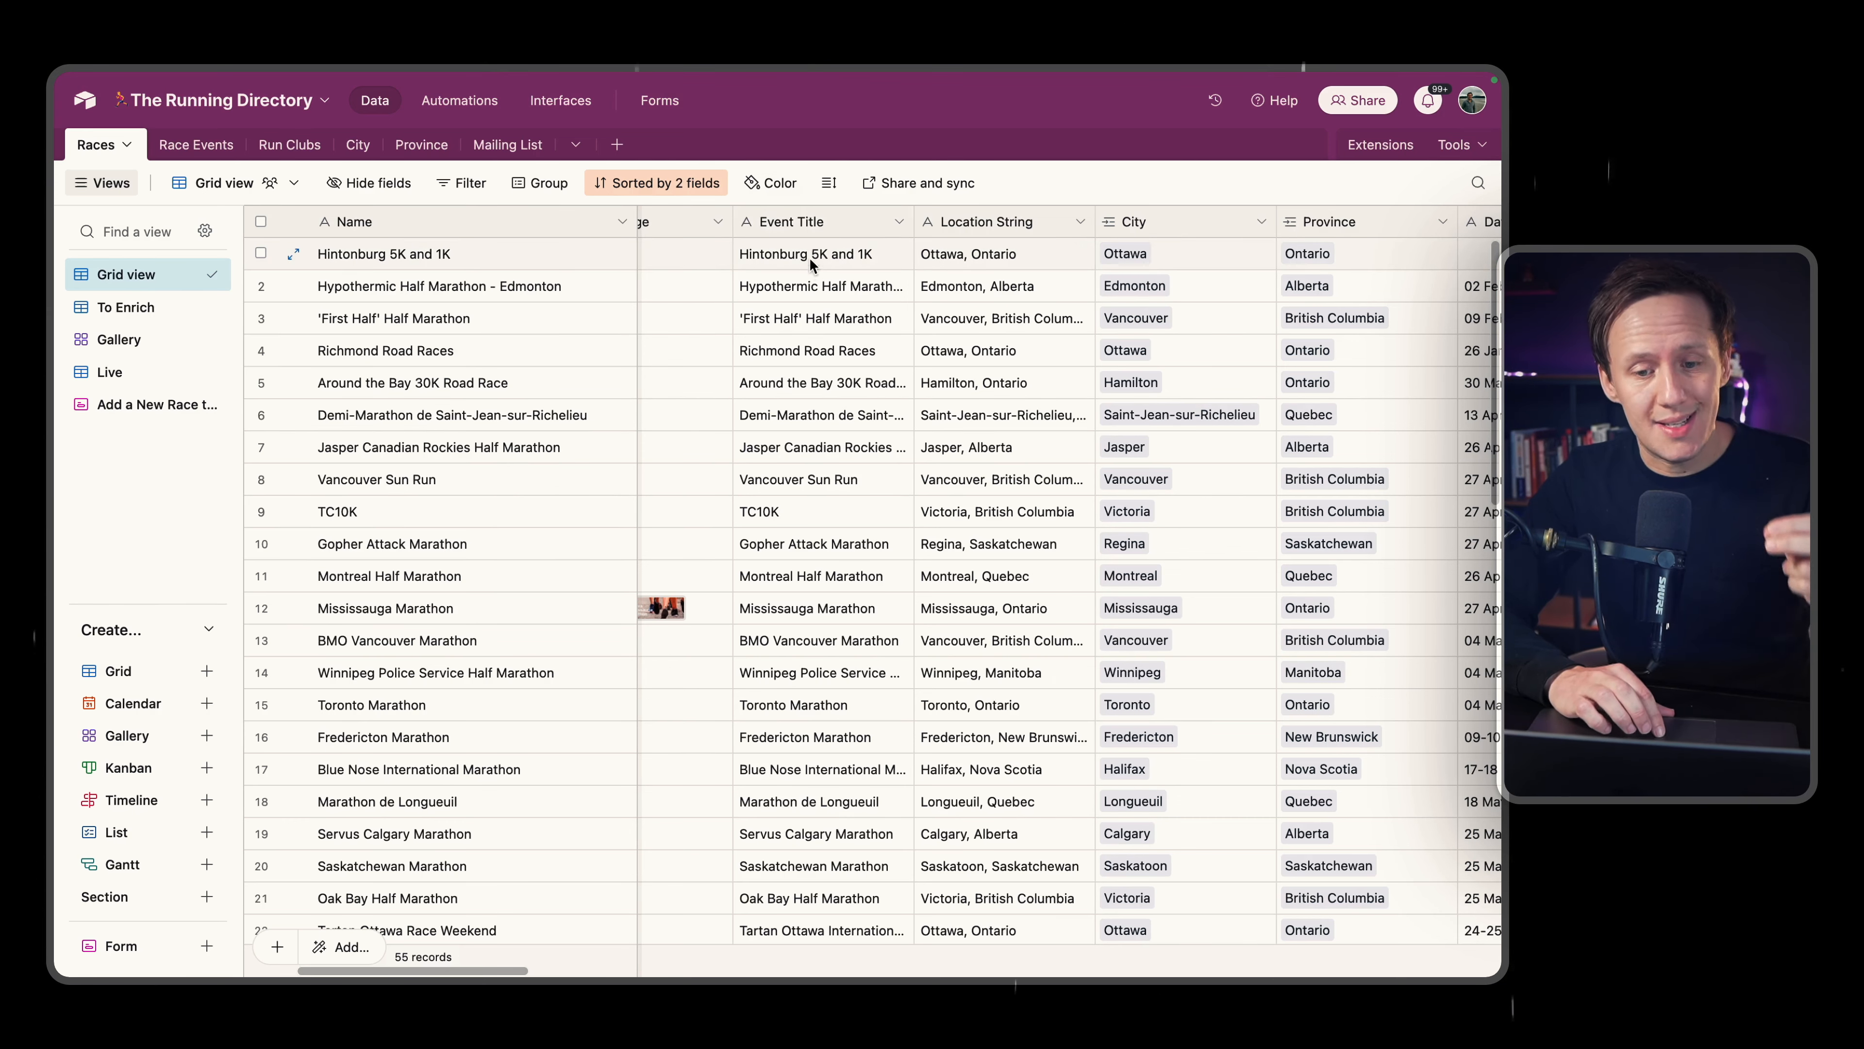
pyautogui.hscroll(1, 789, 326)
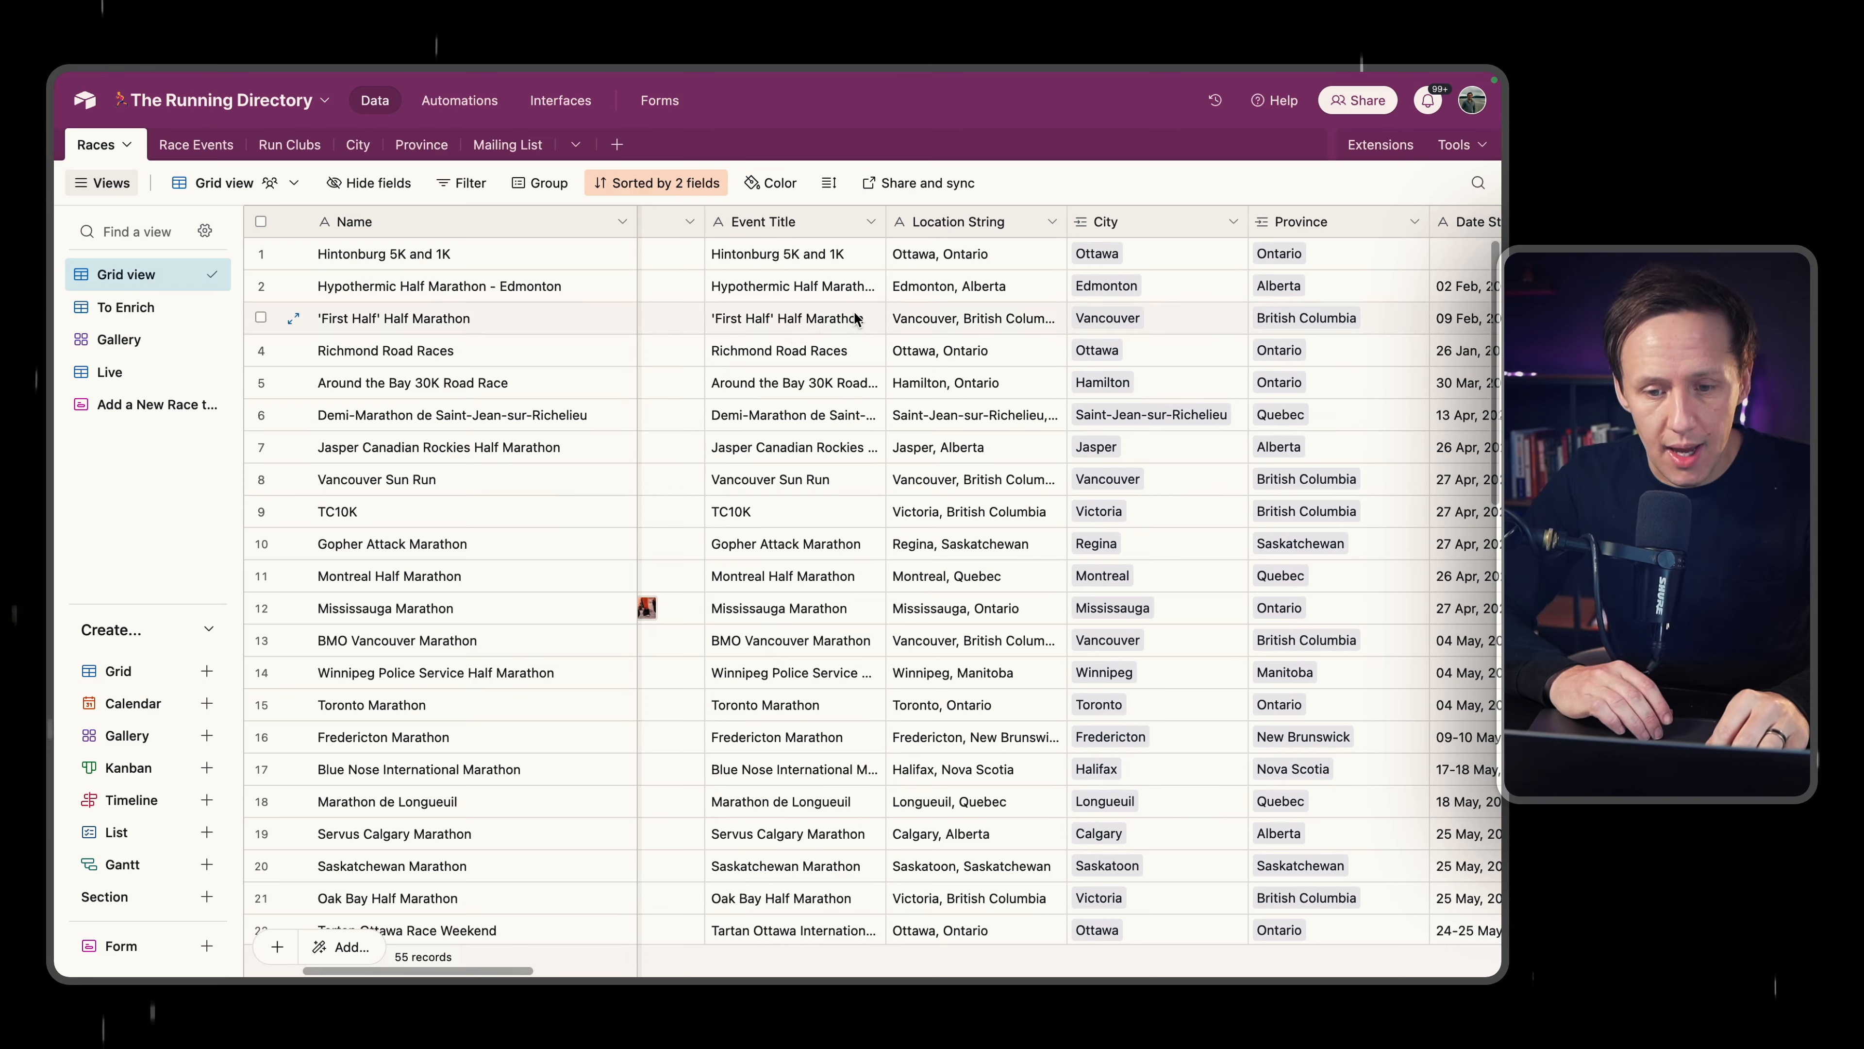
pyautogui.hscroll(2, 853, 320)
pyautogui.hscroll(5, 875, 270)
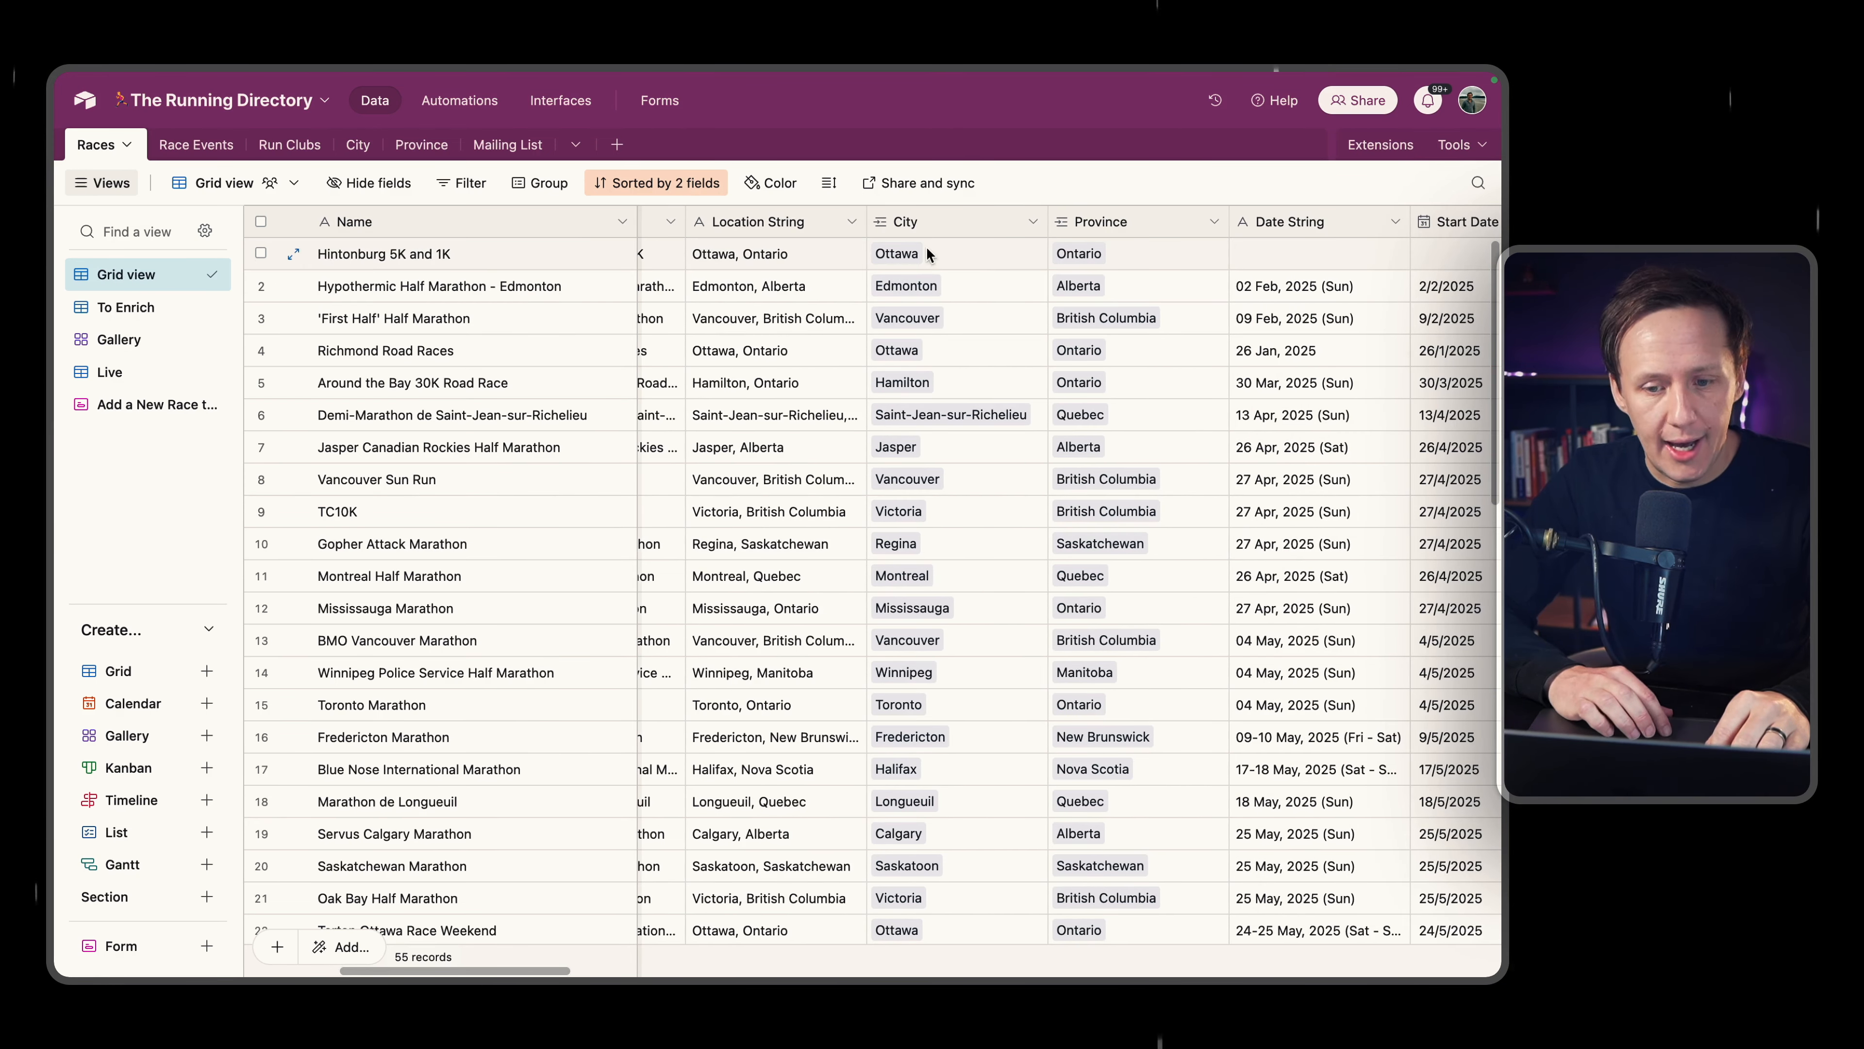
pyautogui.hscroll(2, 1020, 331)
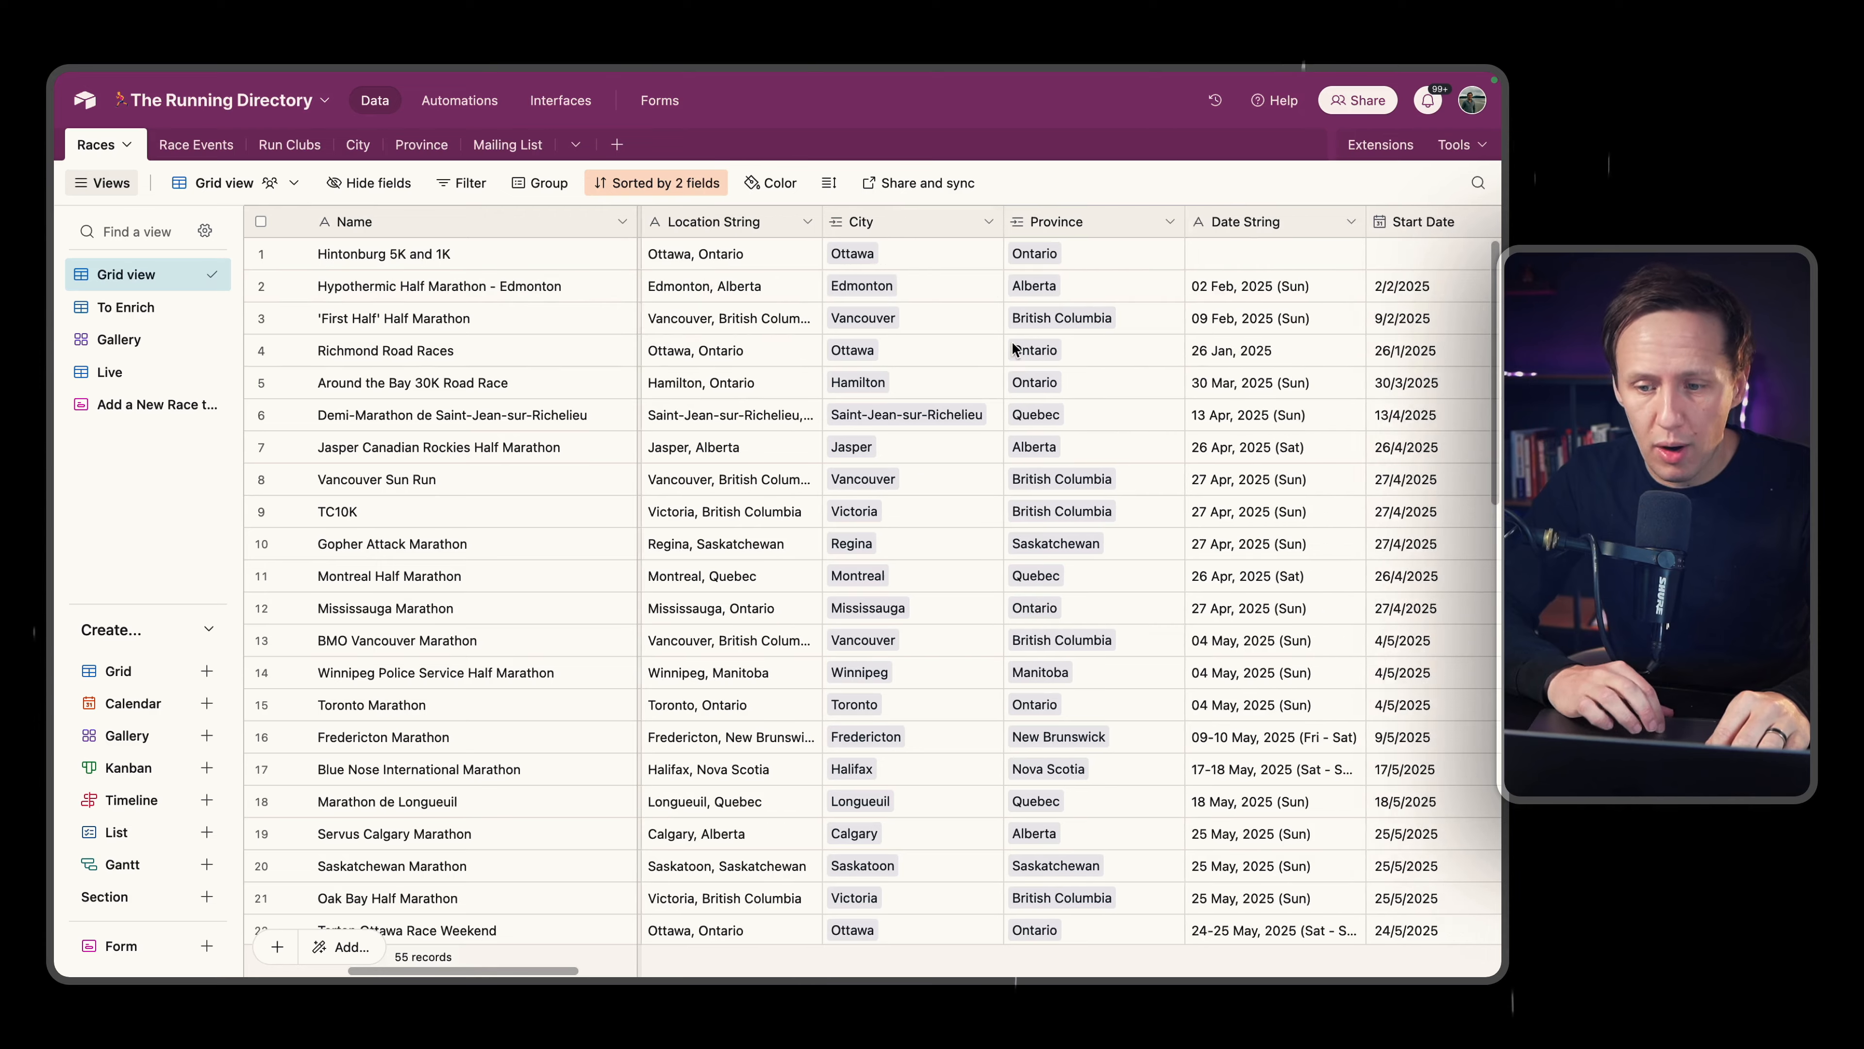
pyautogui.hscroll(15, 1013, 346)
pyautogui.click(923, 288)
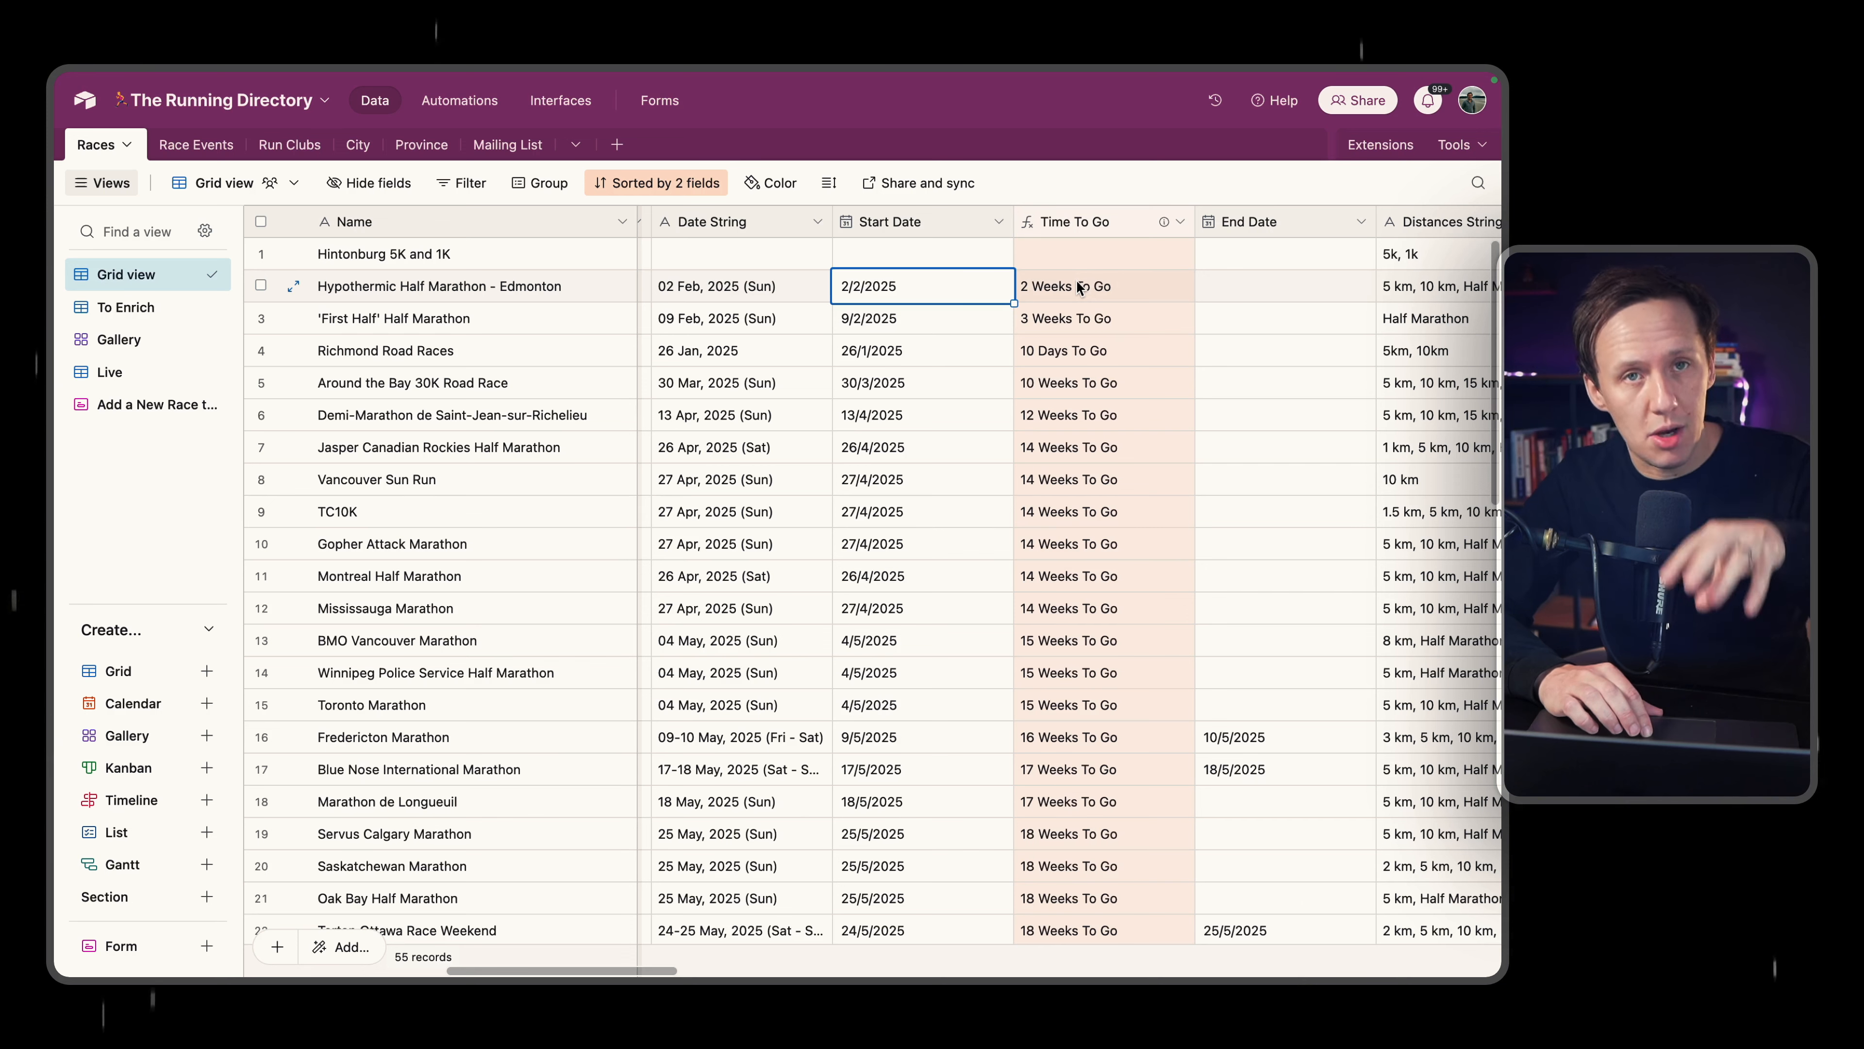
# Open the Time To Go field for editing, examine its formula and save the field without changes.
pyautogui.click(1179, 222)
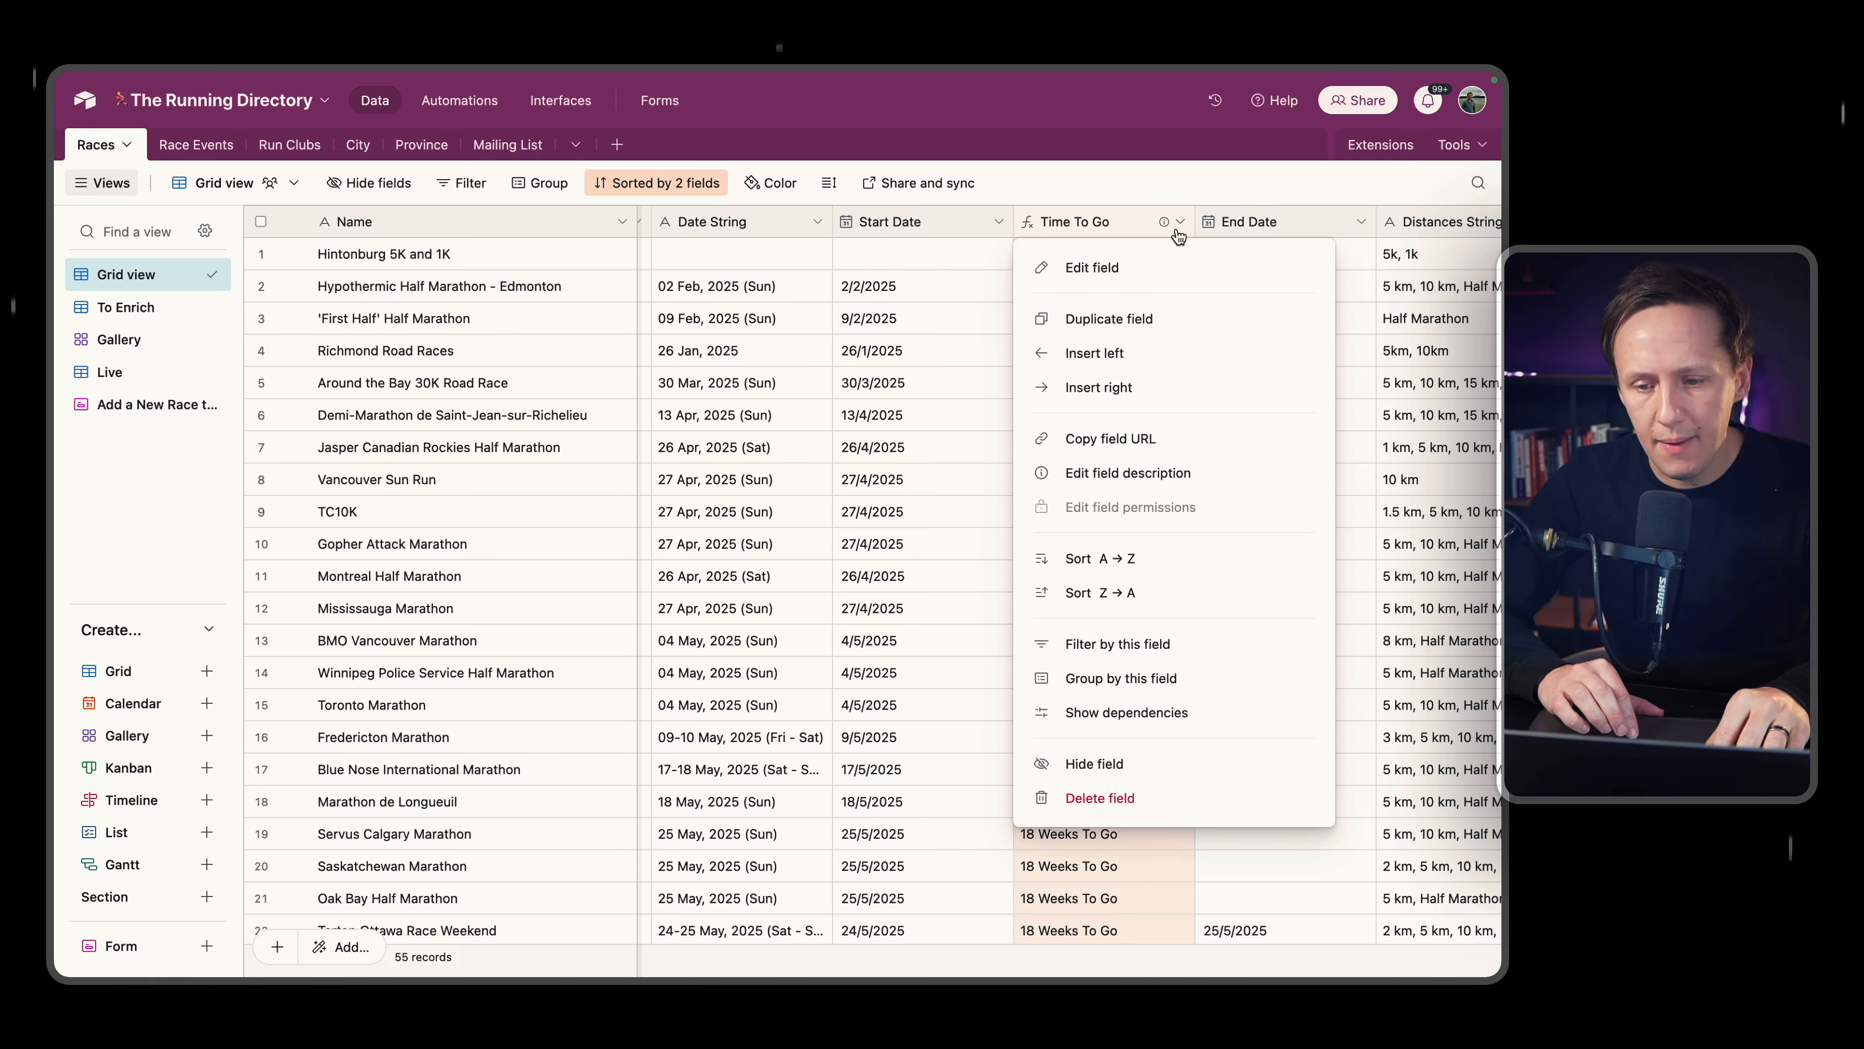
pyautogui.click(1170, 265)
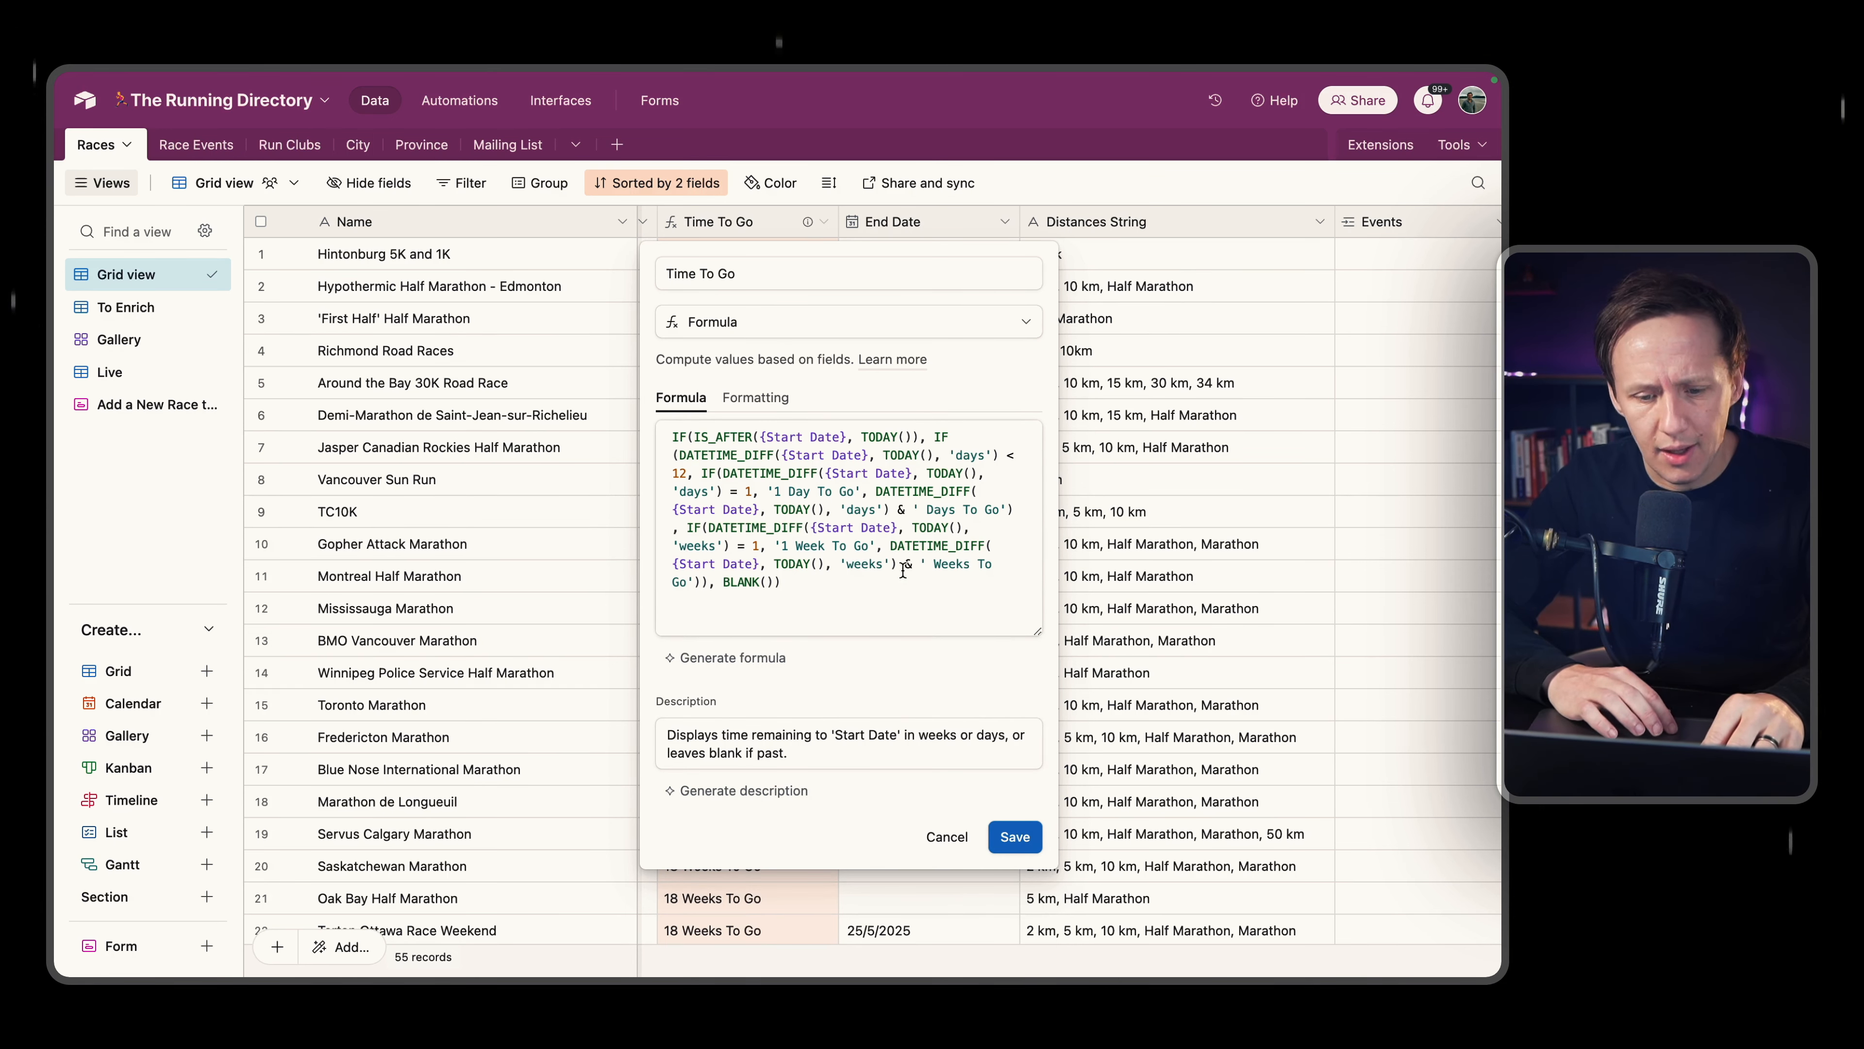
pyautogui.click(1024, 838)
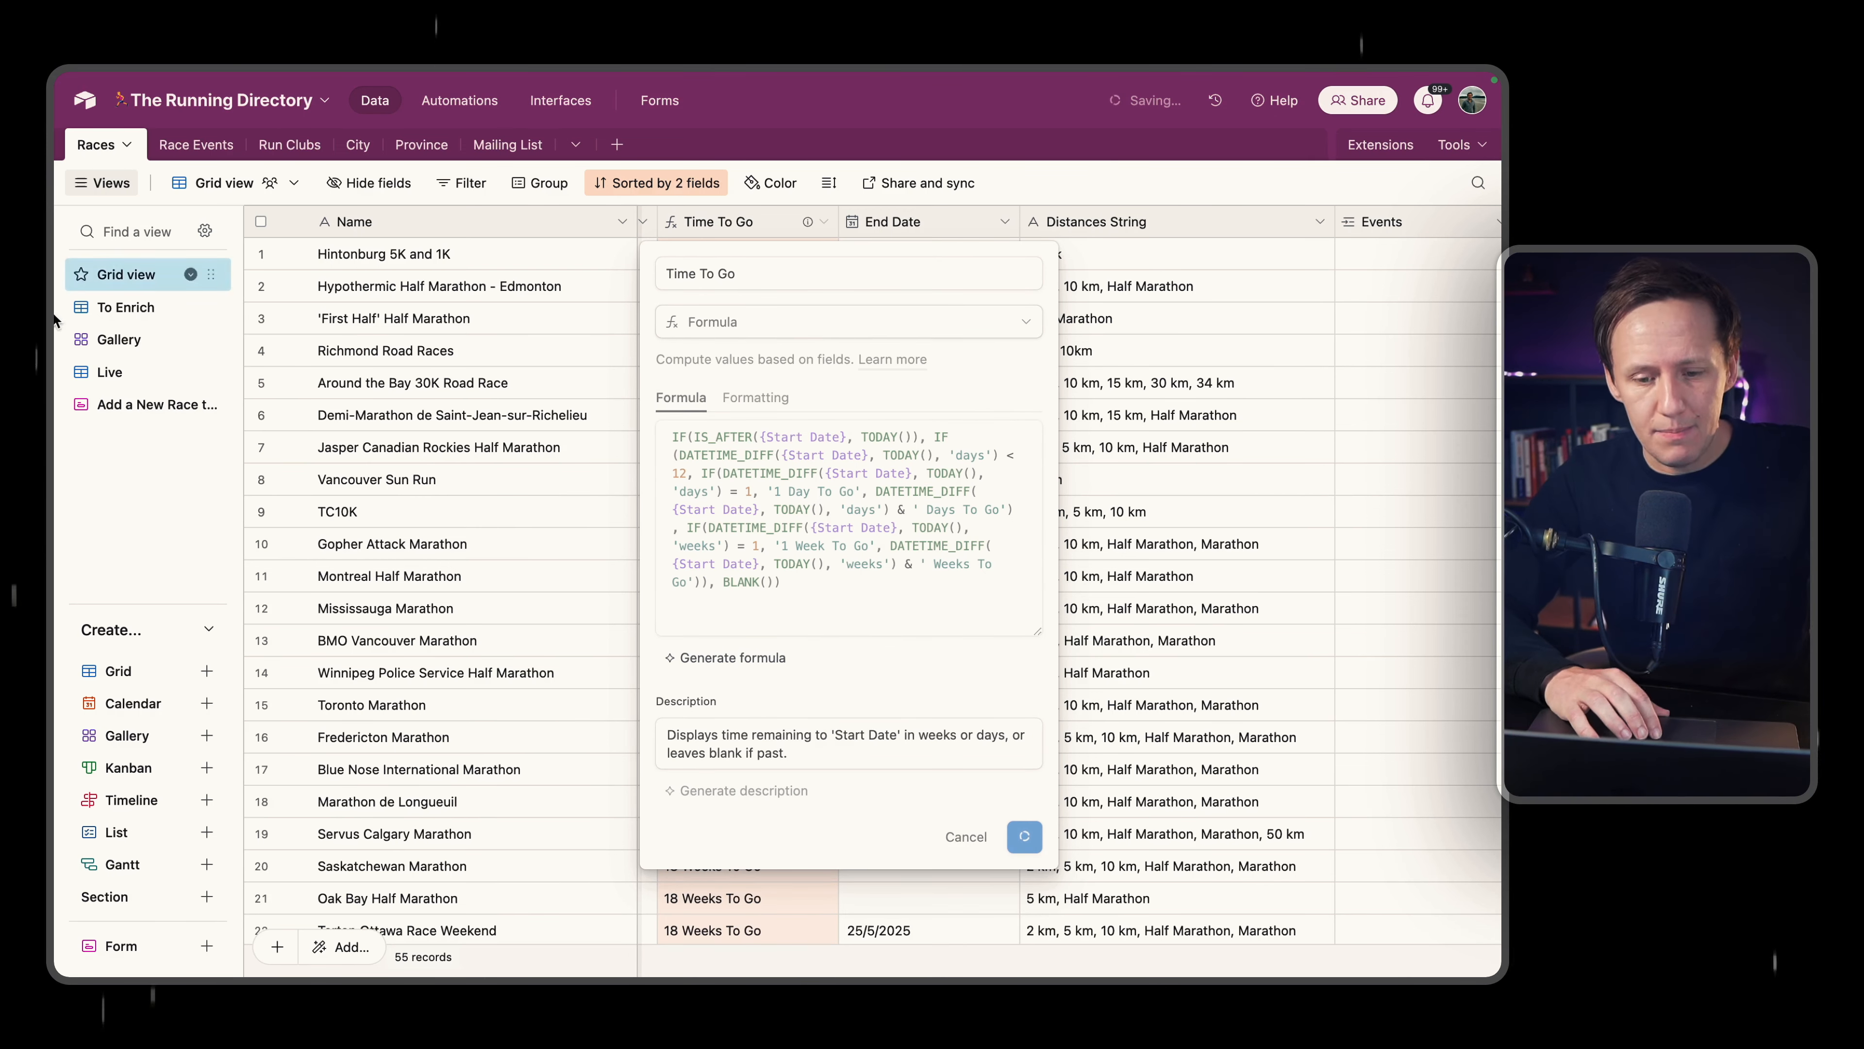
# Switch to the live race listing page and examine the time-to-go tags on the race cards.
pyautogui.moveTo(185, 335)
pyautogui.click(146, 781)
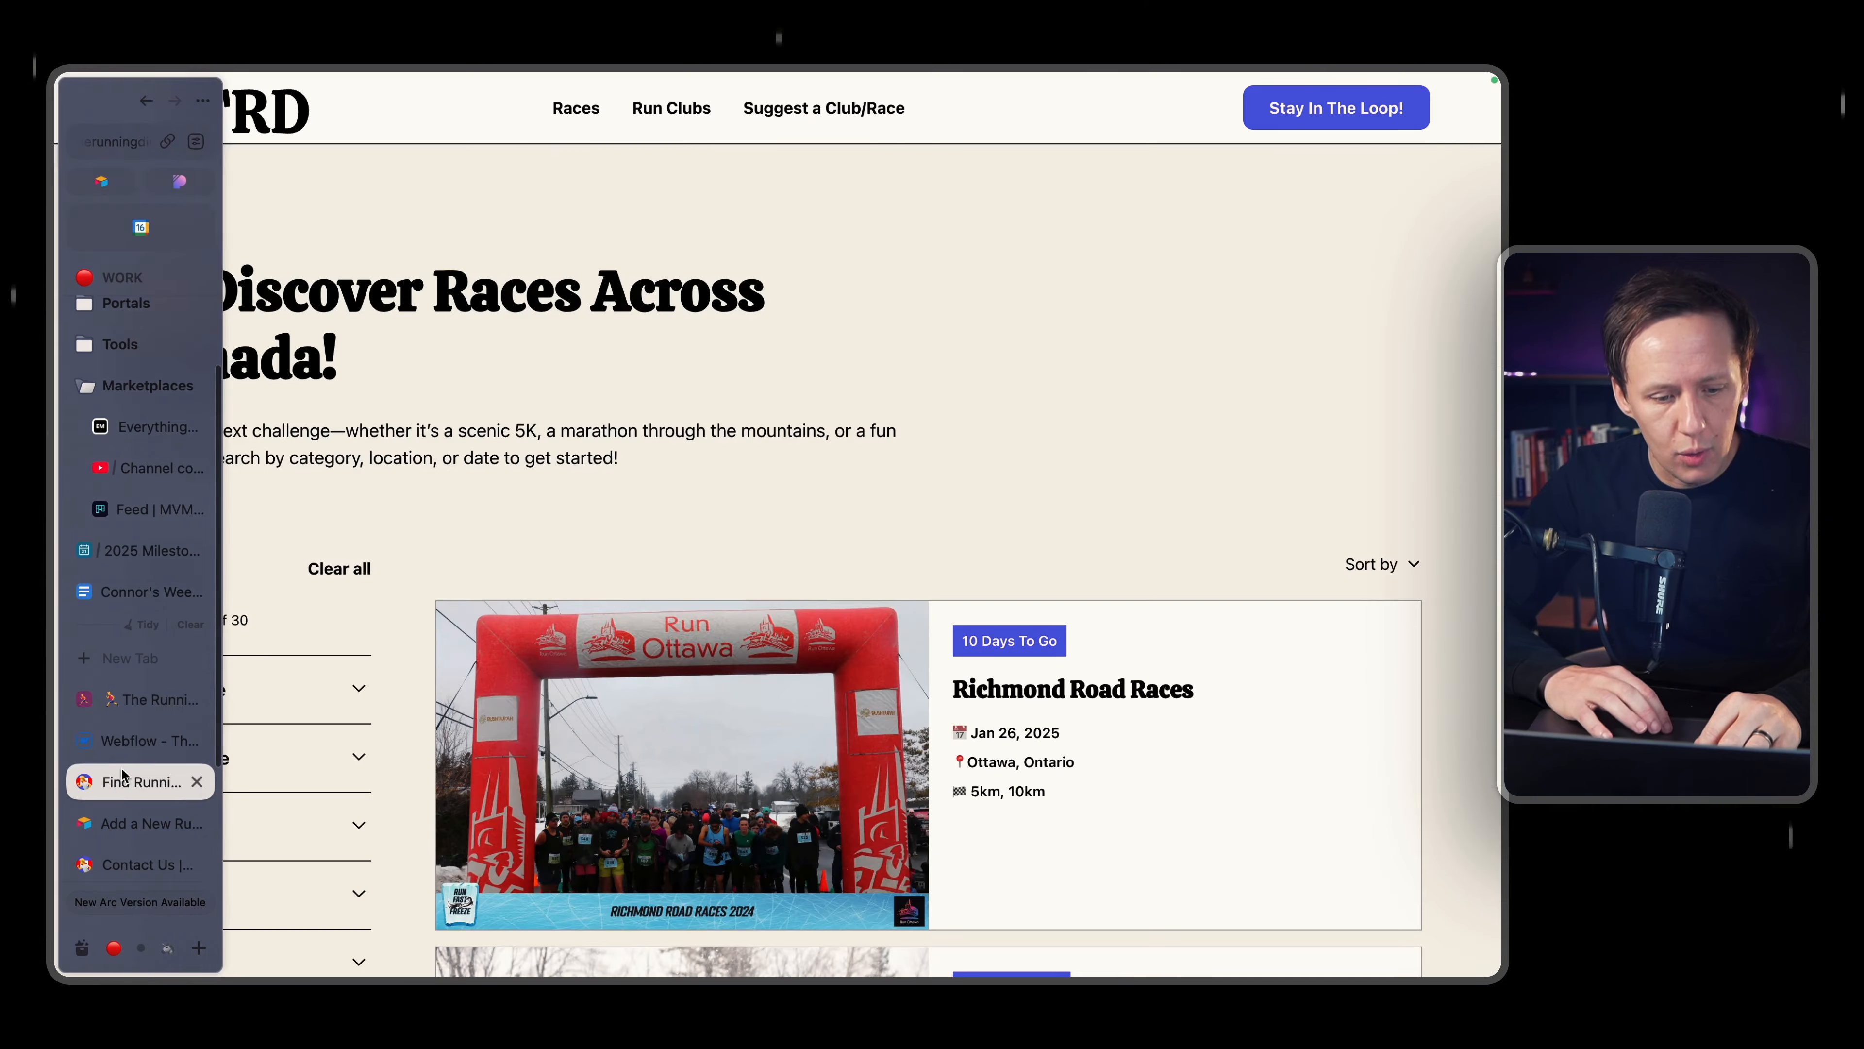
pyautogui.scroll(-3, 767, 604)
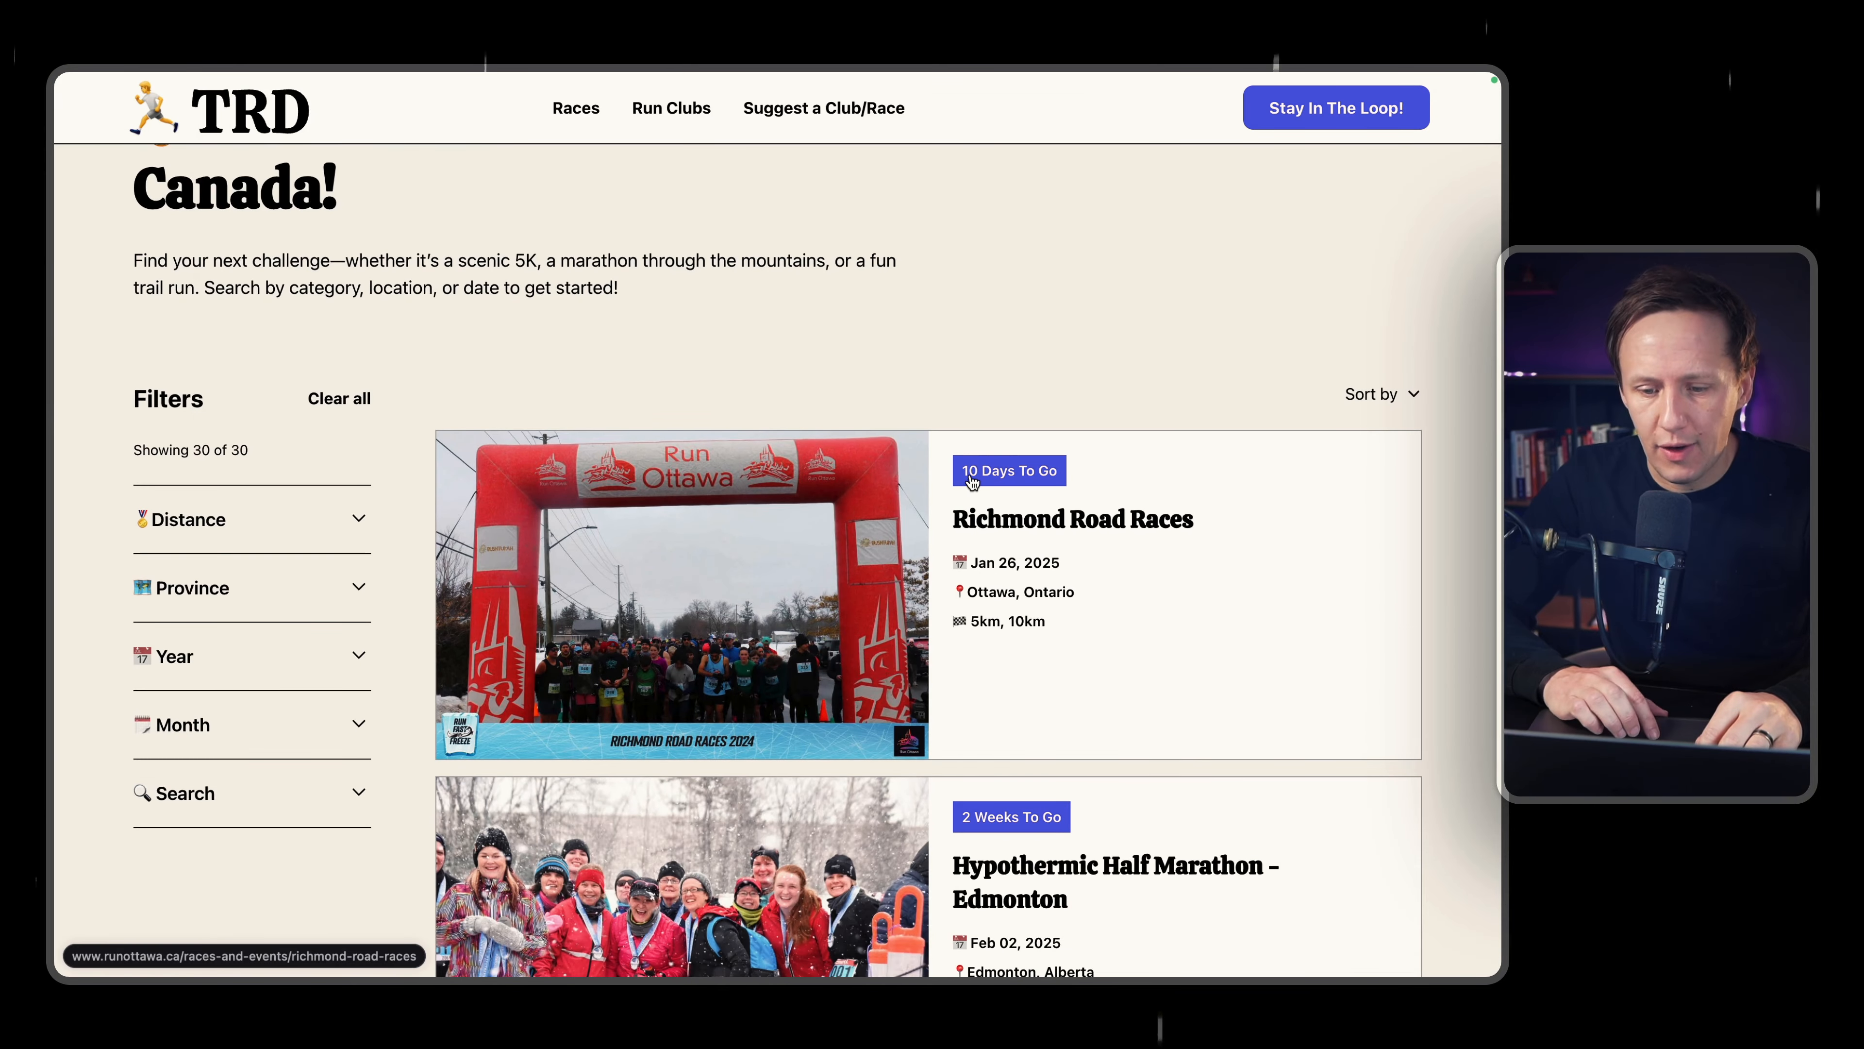
pyautogui.scroll(-4, 971, 481)
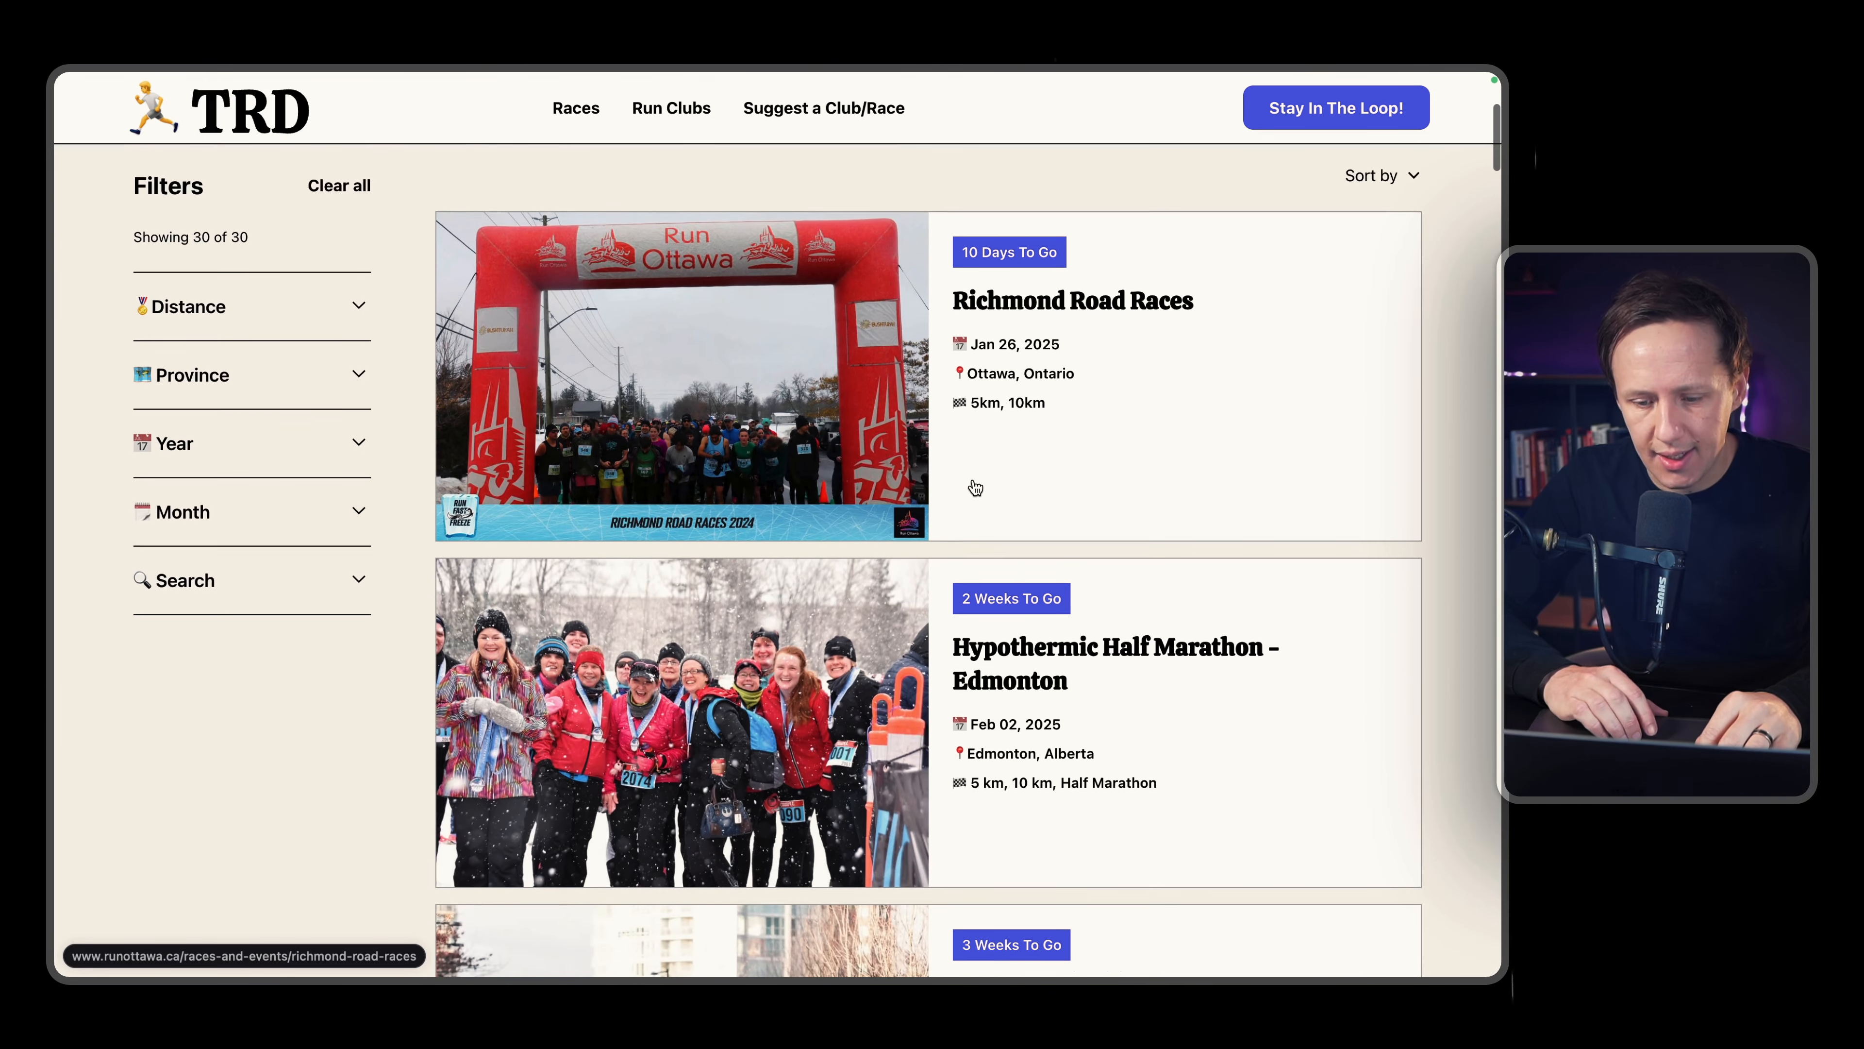
pyautogui.scroll(-10, 1021, 620)
pyautogui.scroll(15, 1020, 616)
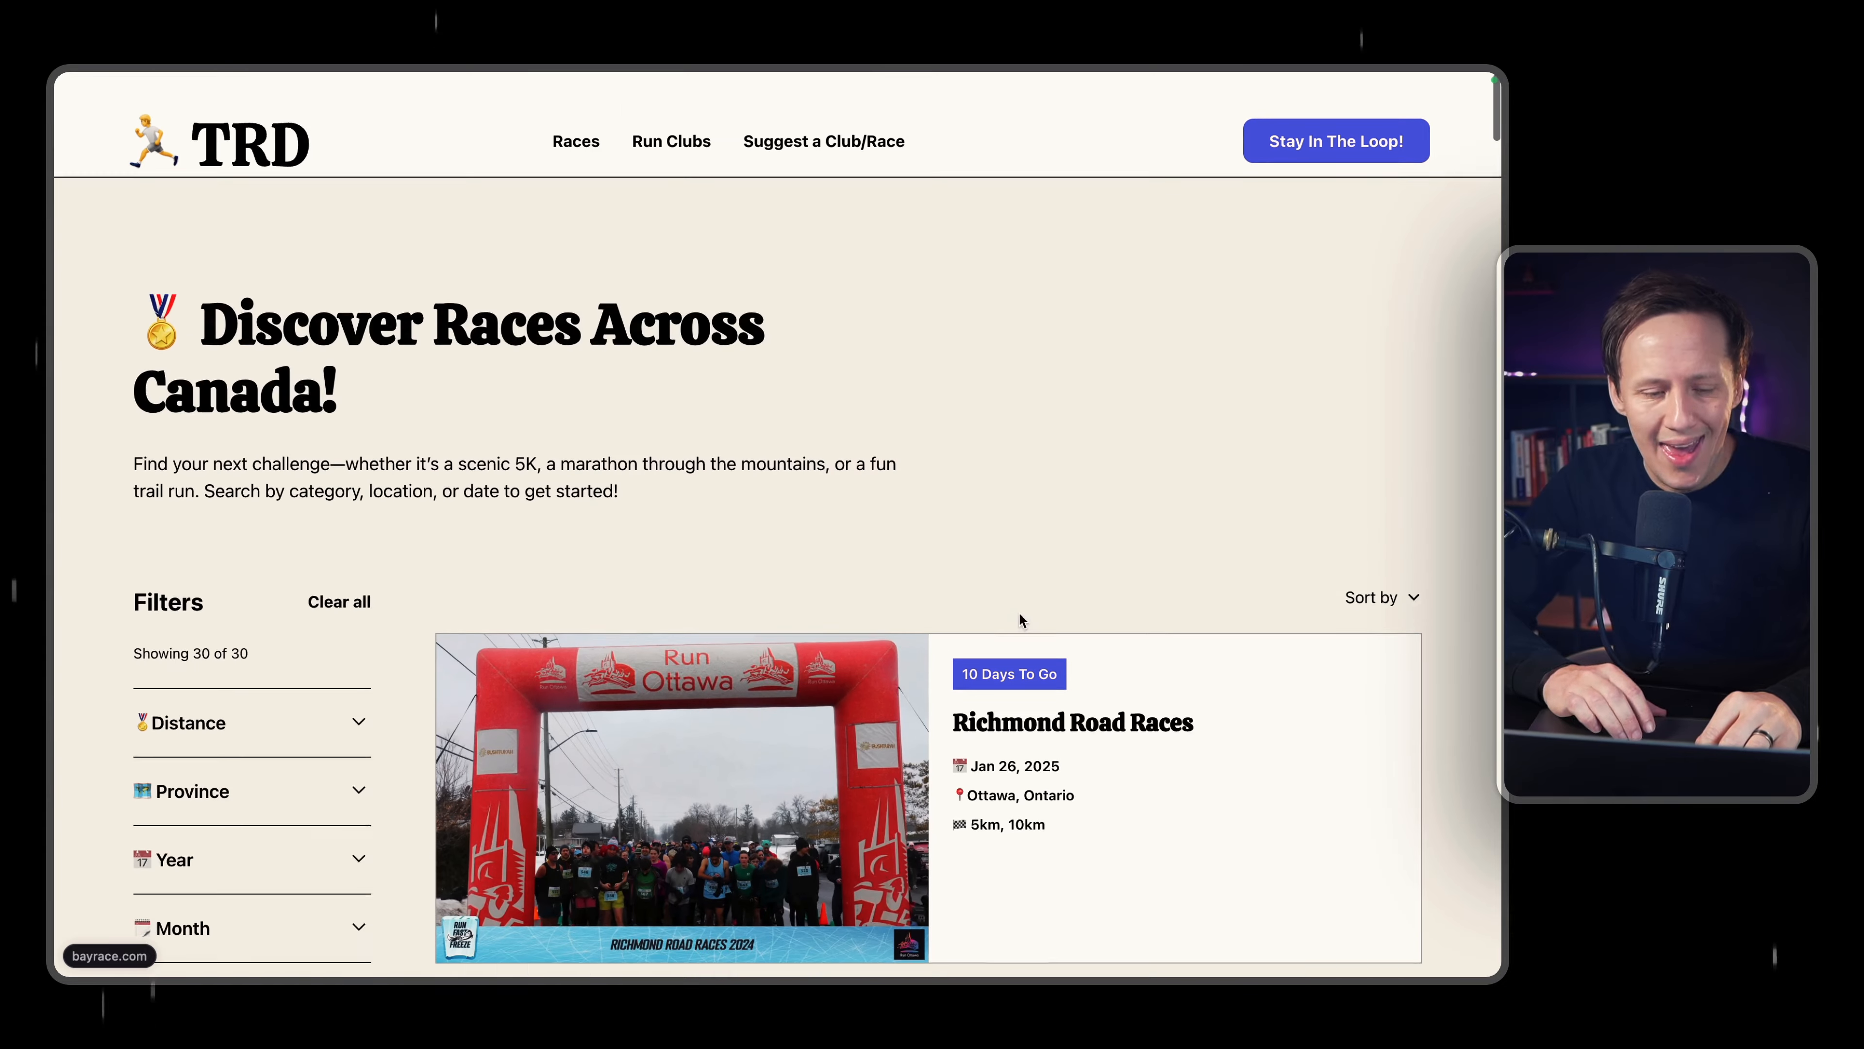
# Switch to Airtable, review the Races table's status, image, location and city fields, and open the Run Clubs table.
pyautogui.moveTo(57, 592)
pyautogui.click(127, 700)
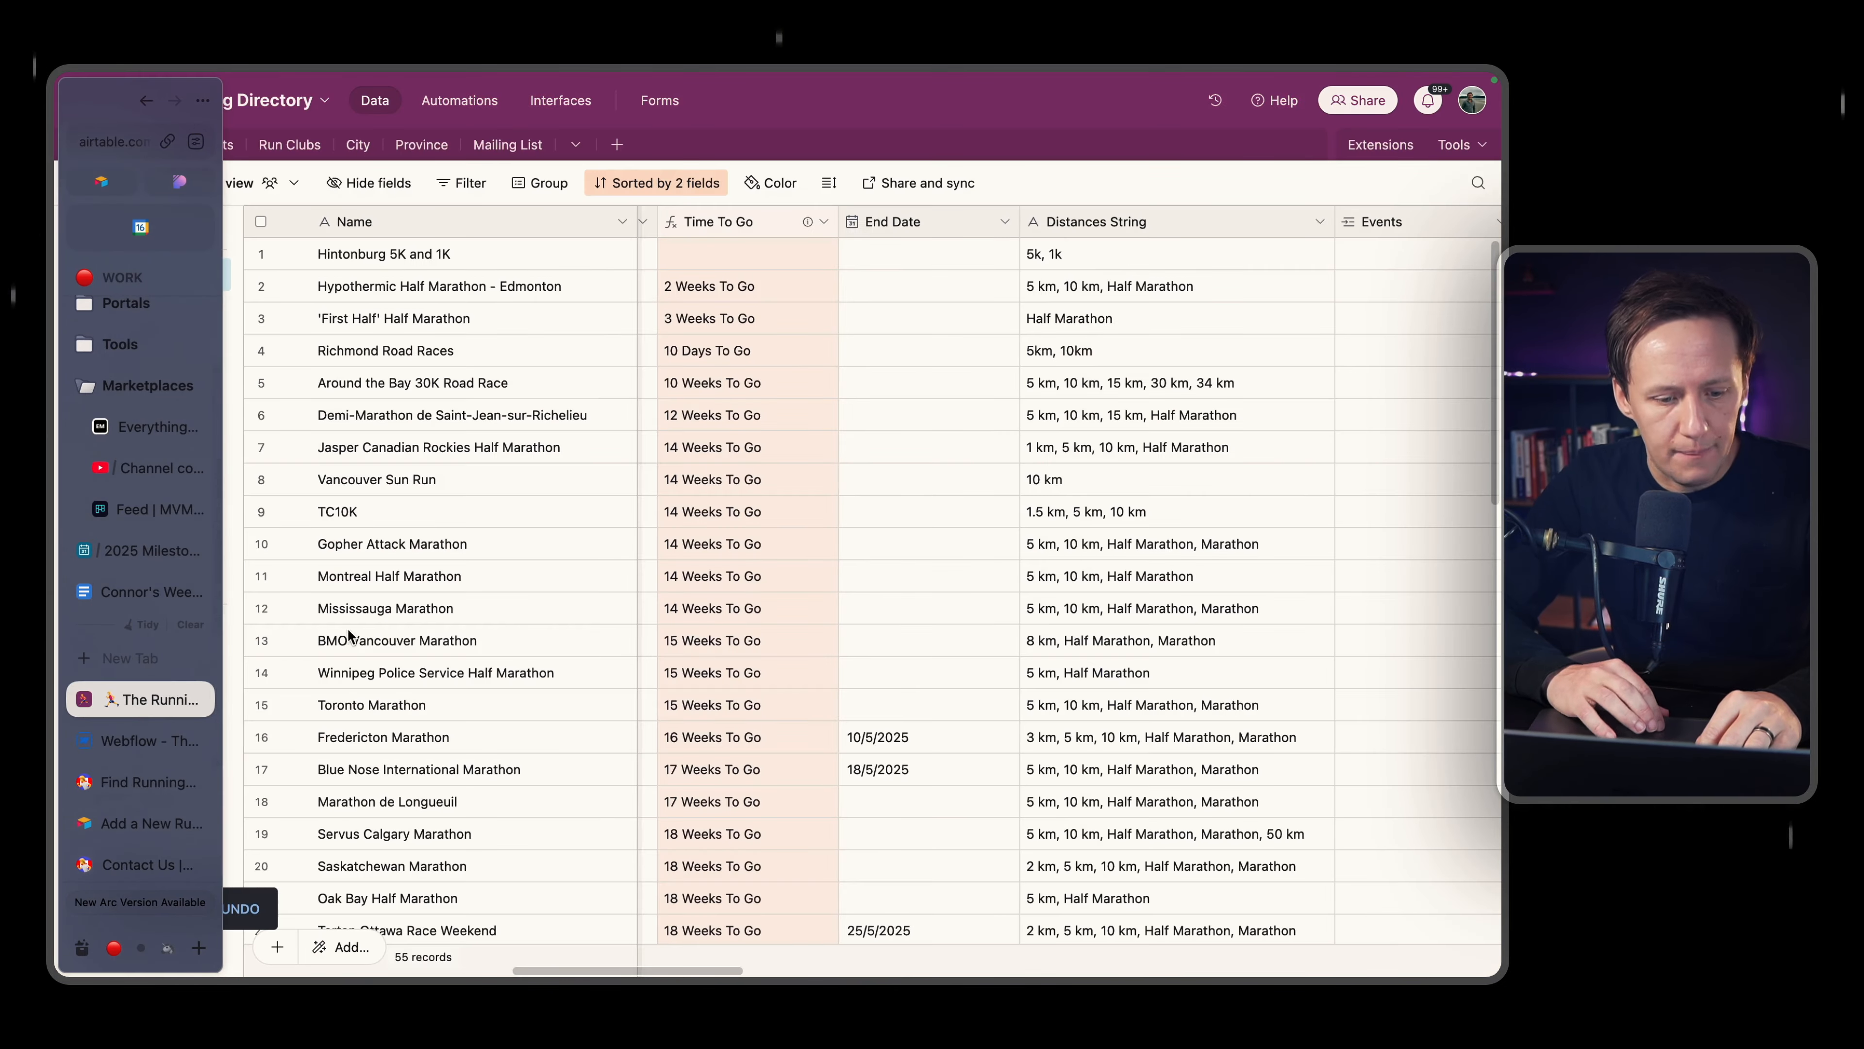
pyautogui.hscroll(-15, 817, 647)
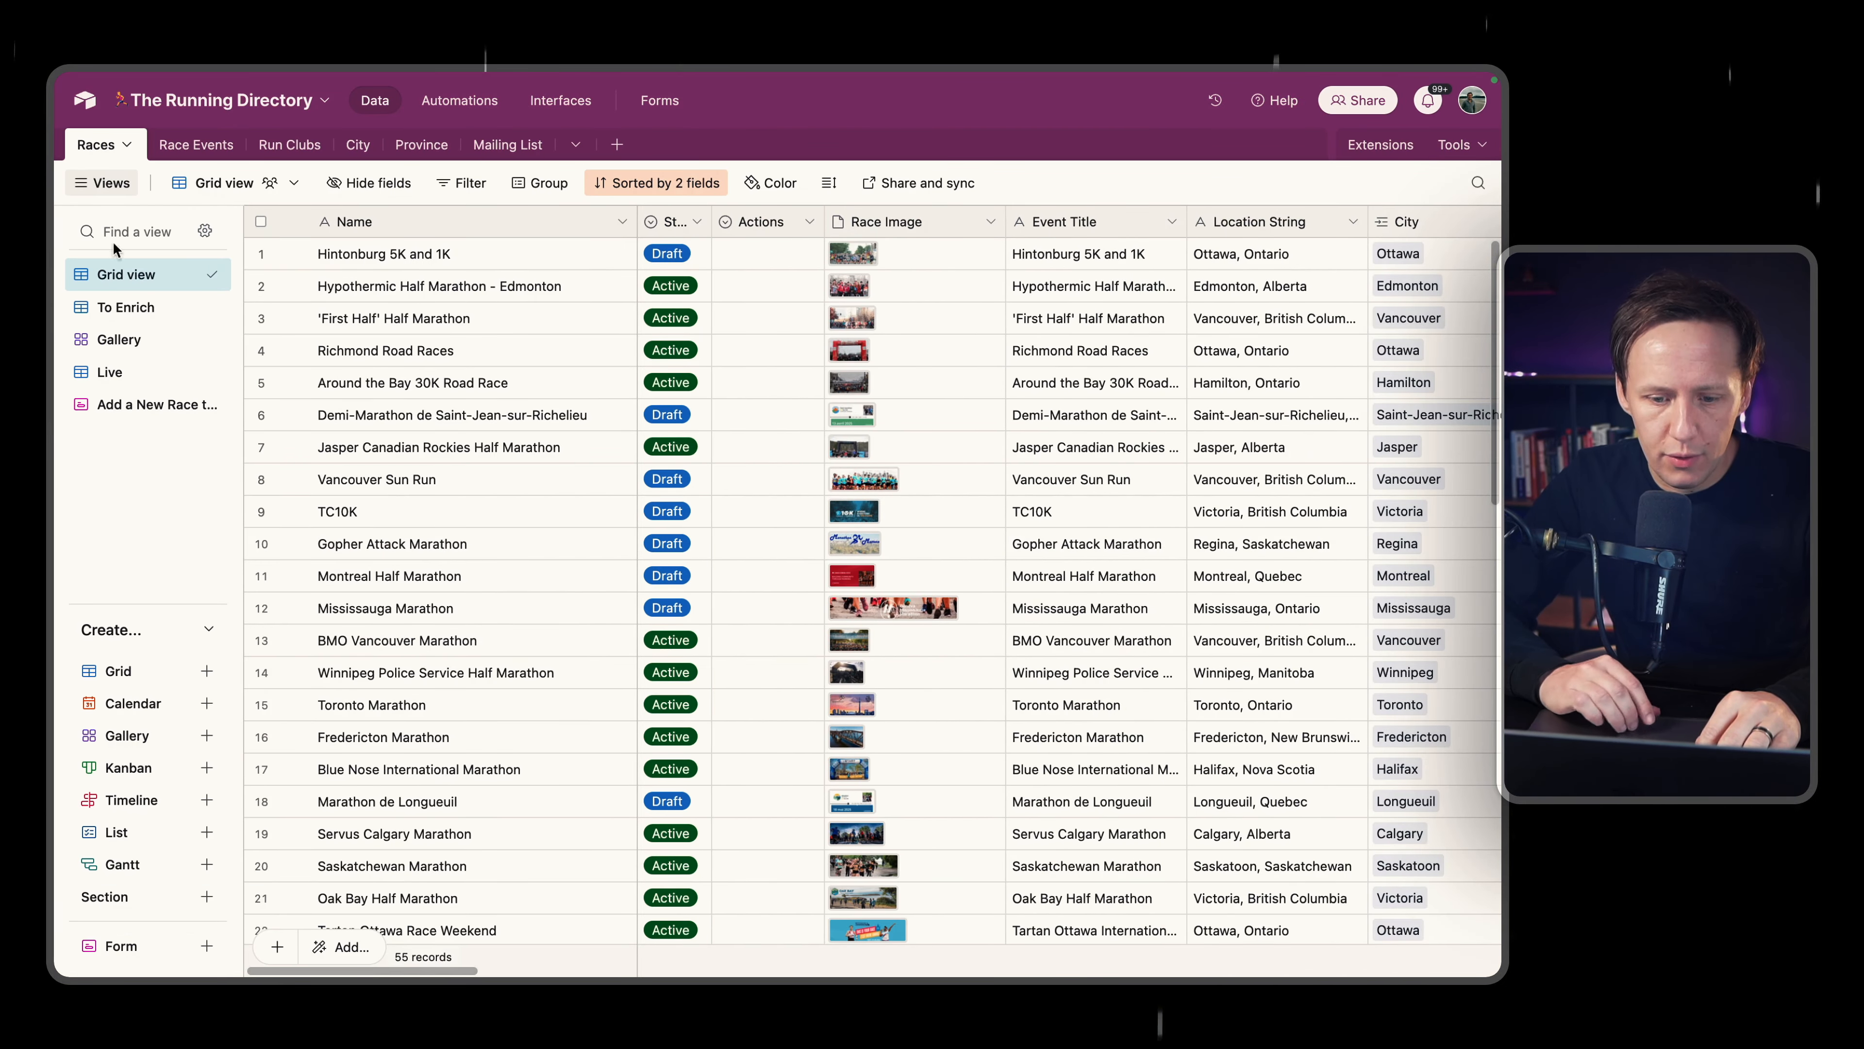
pyautogui.hscroll(10, 1048, 426)
pyautogui.click(289, 144)
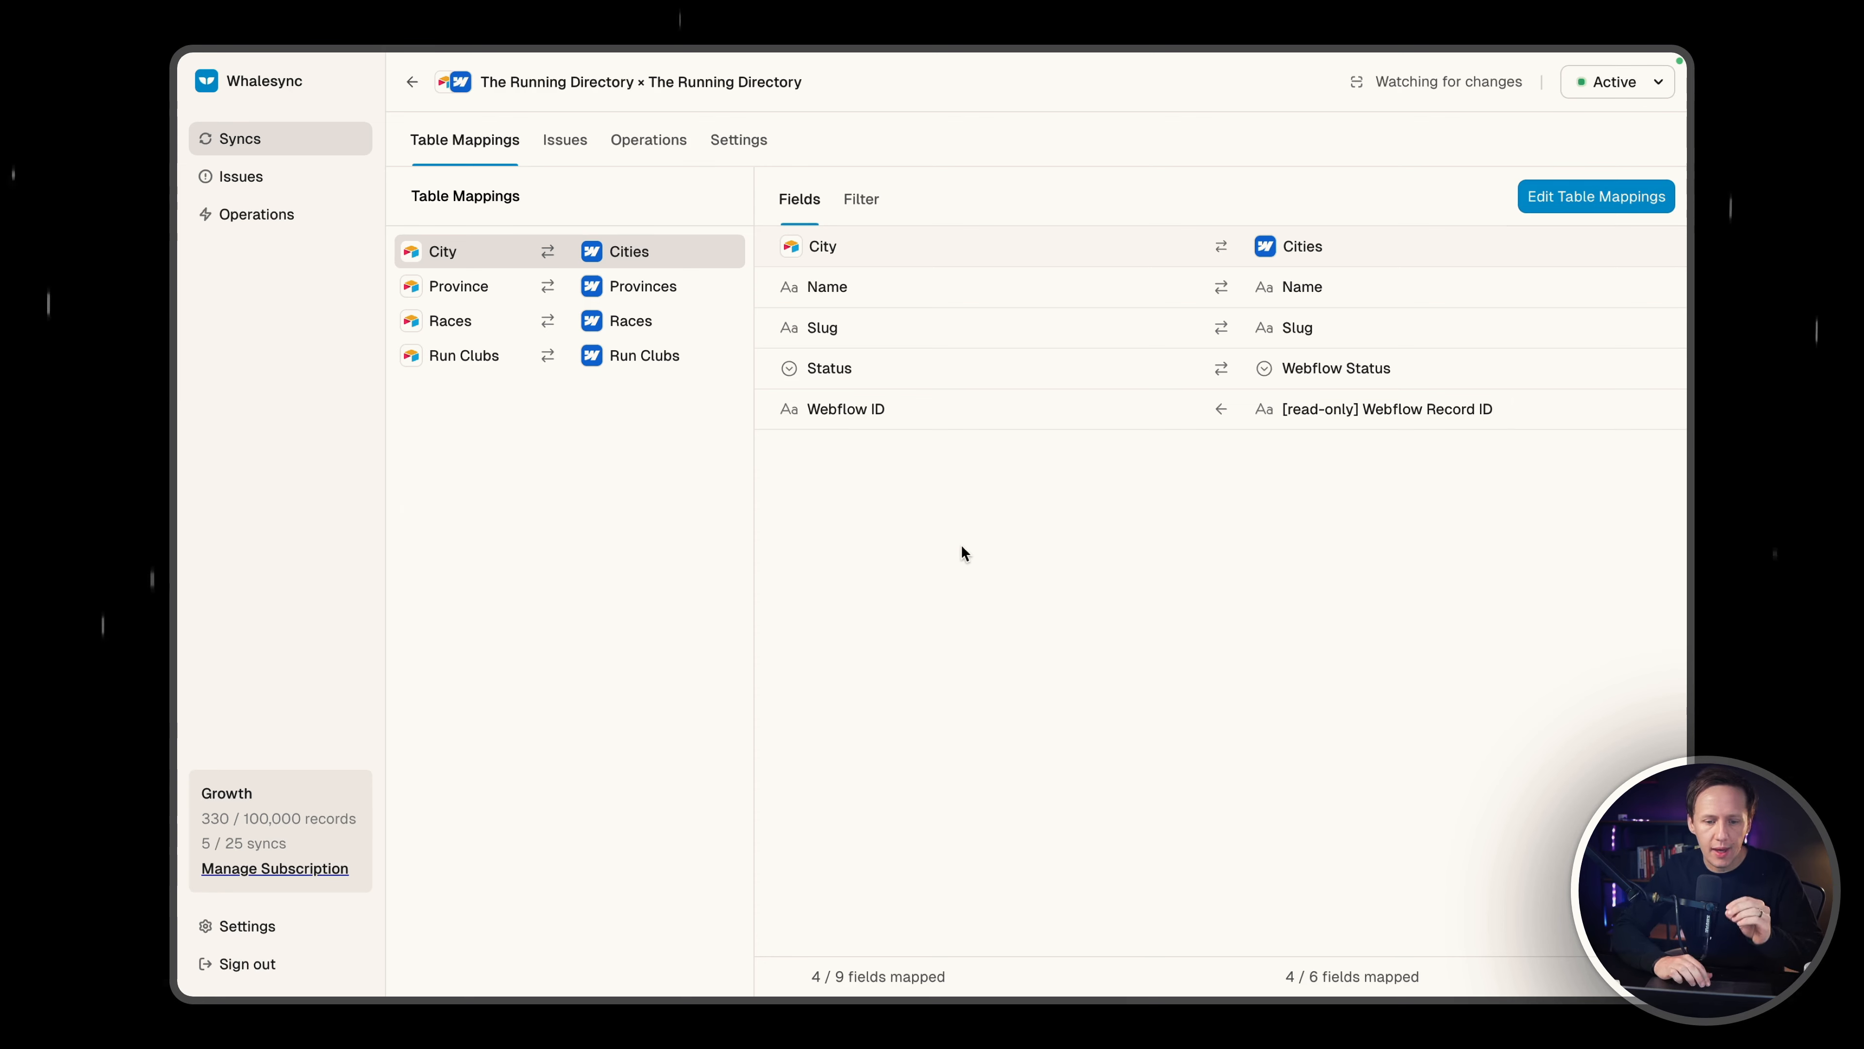
# In Whalesync, examine the Run Clubs table mapping's paired Airtable and Webflow fields and its record filter.
pyautogui.click(495, 363)
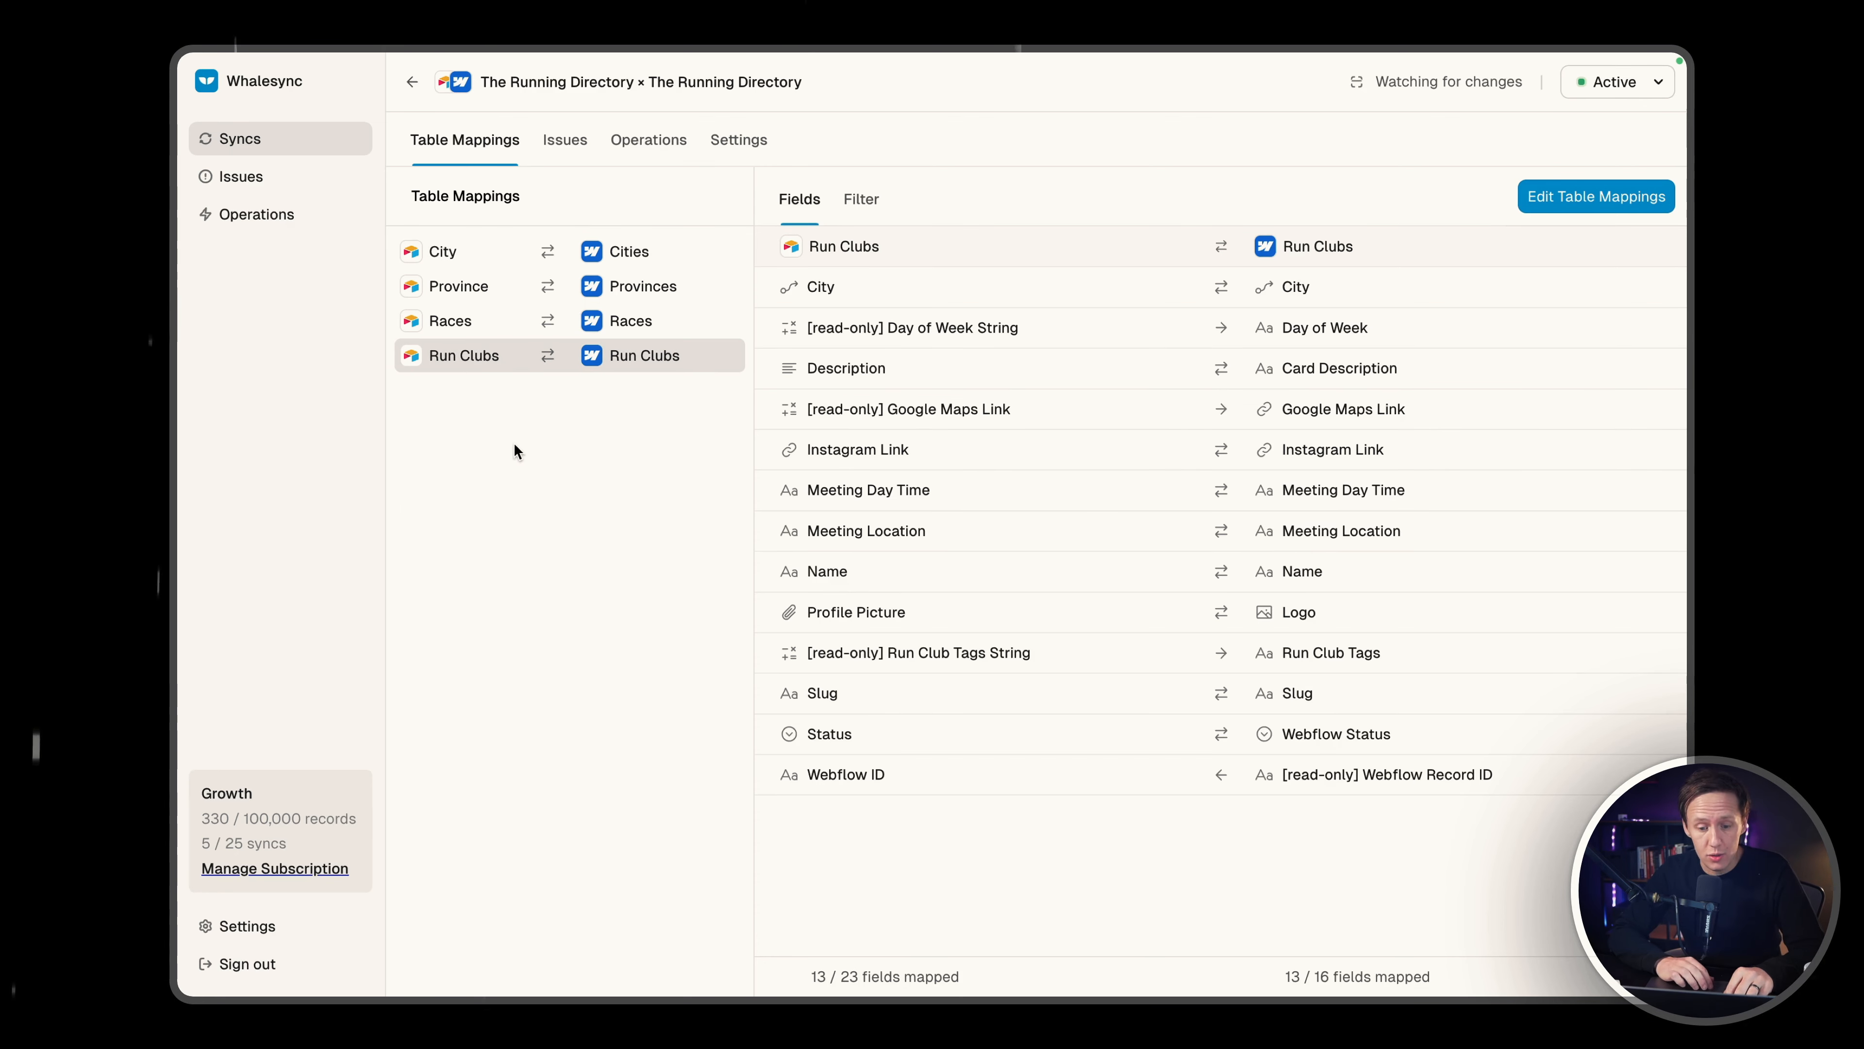
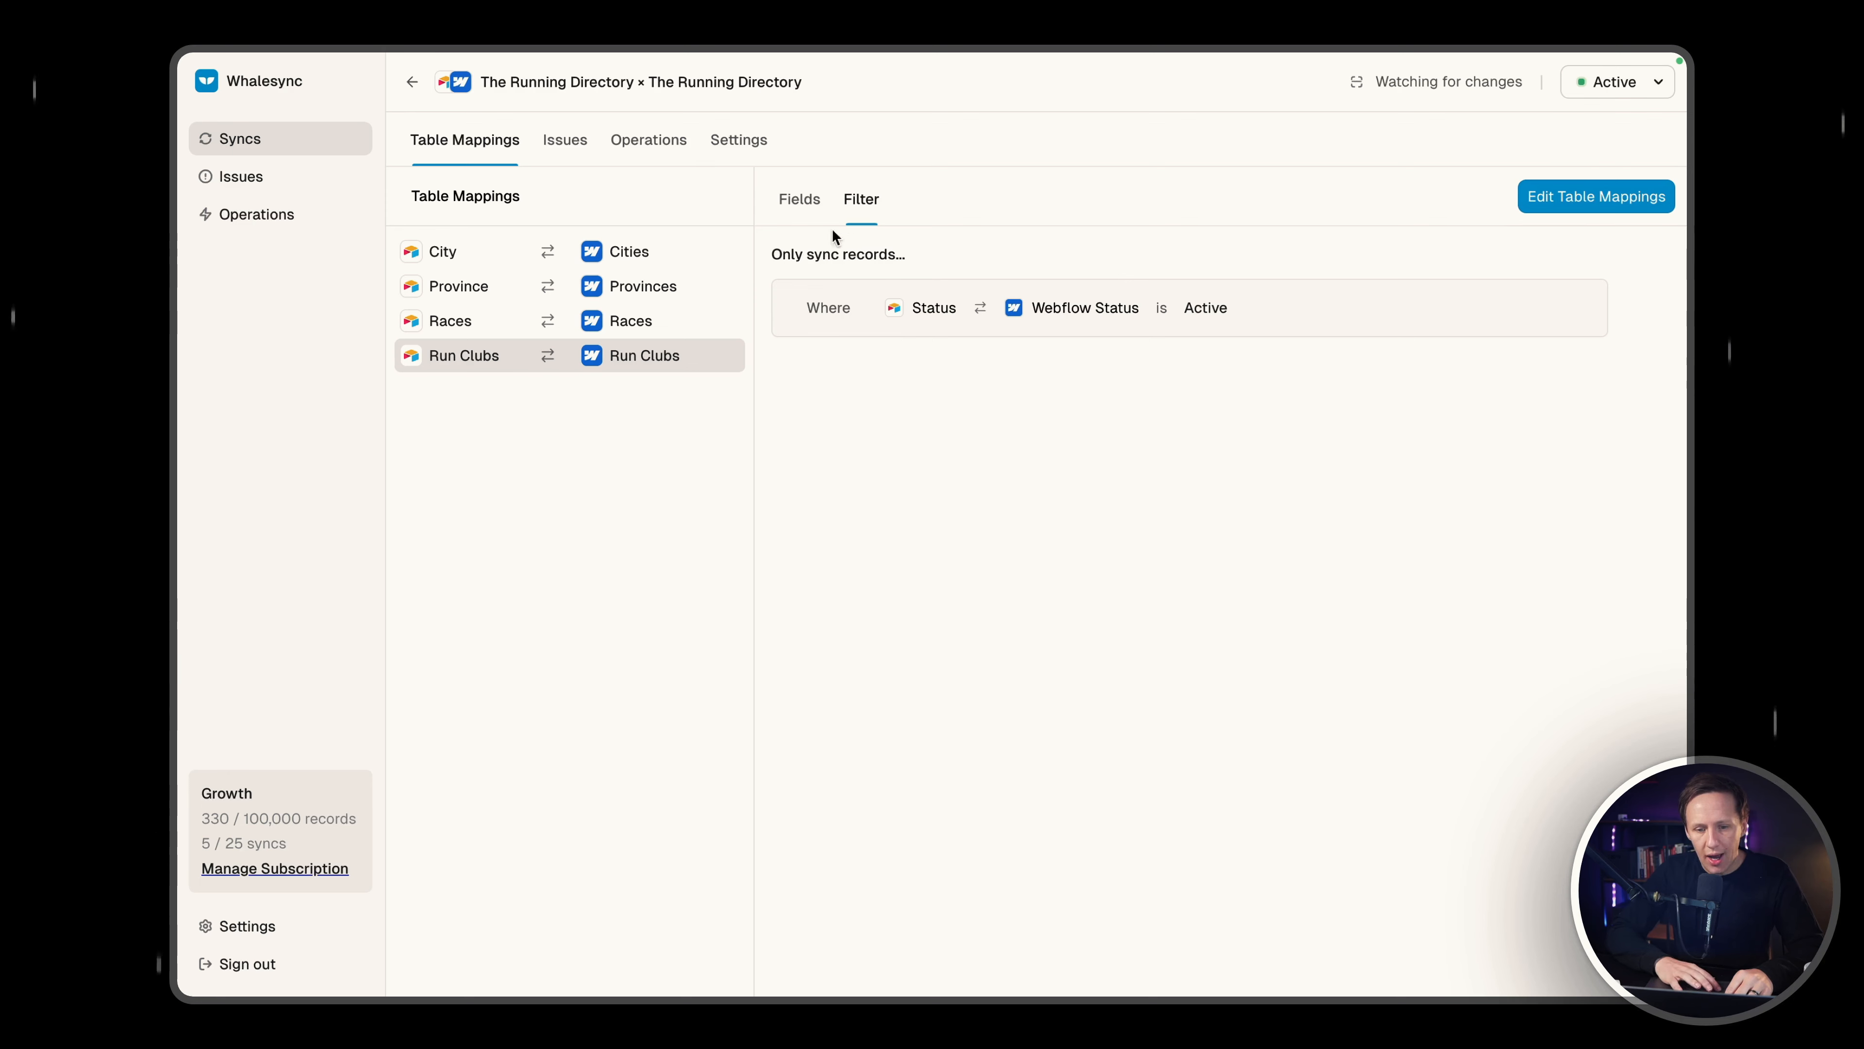
pyautogui.click(800, 199)
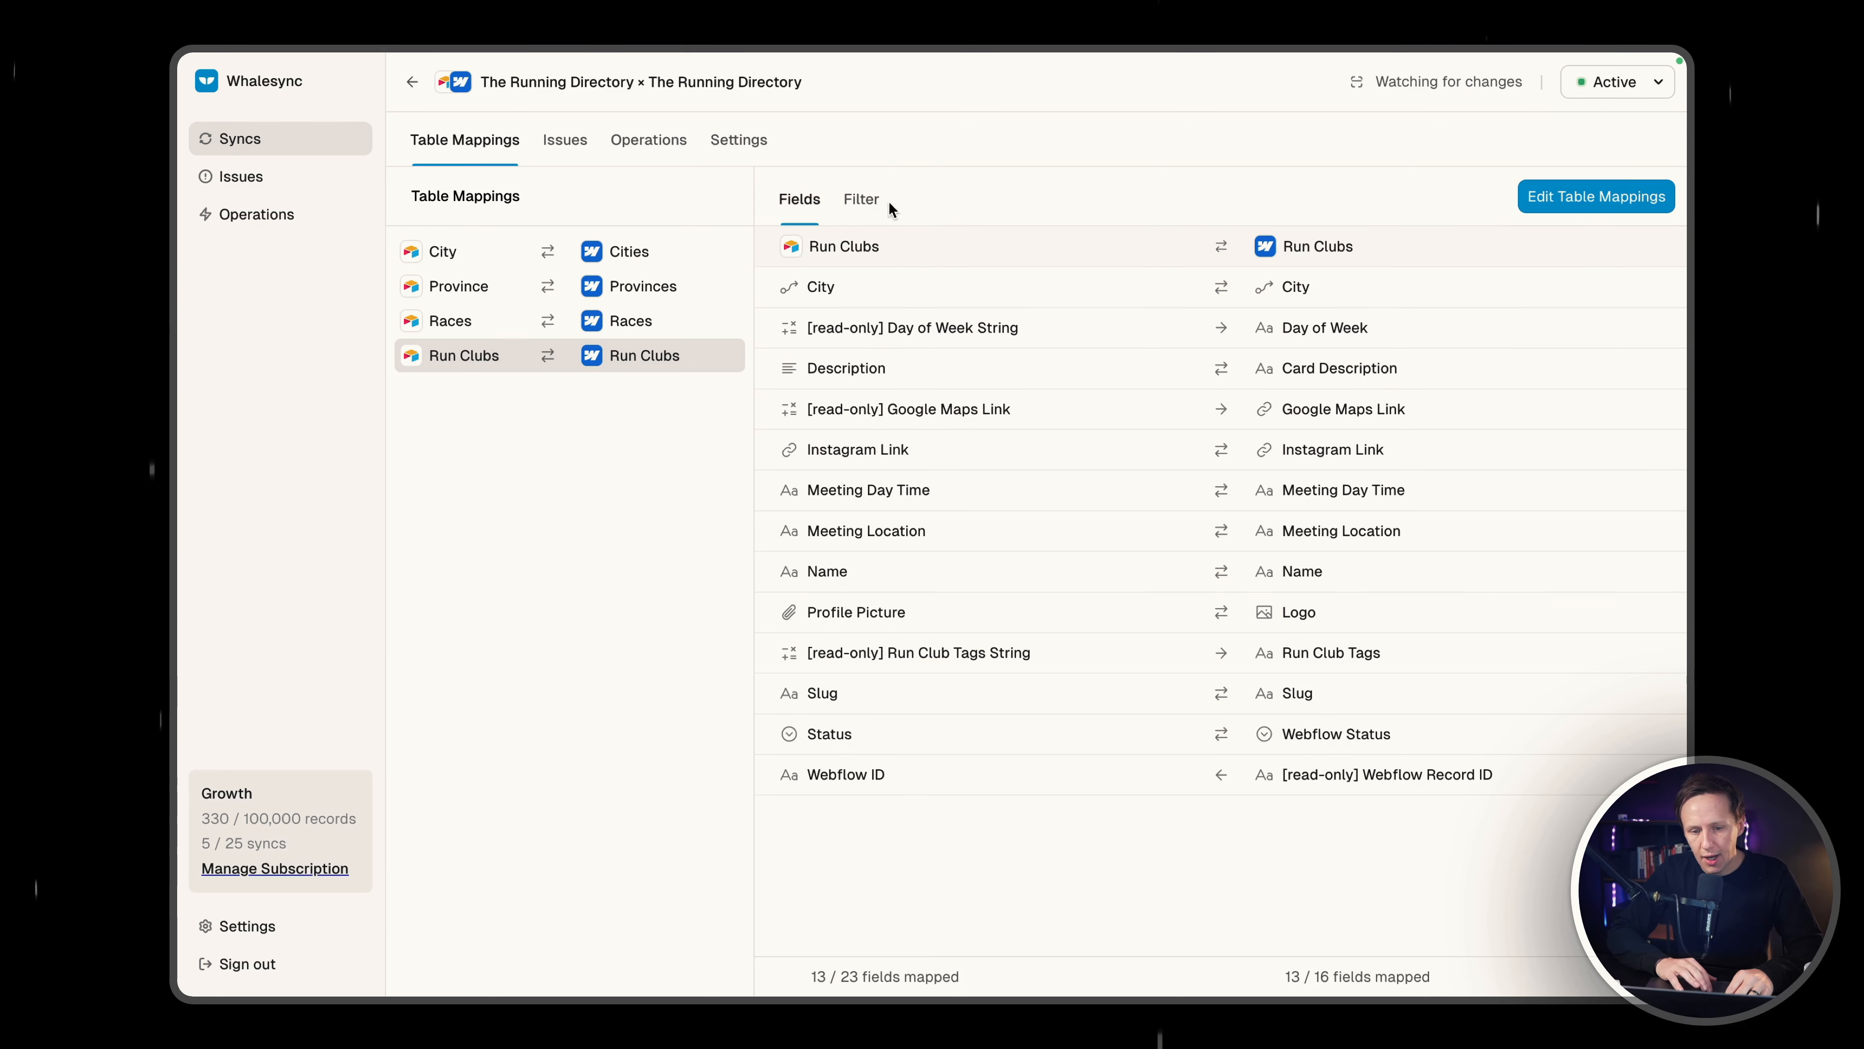
pyautogui.click(860, 212)
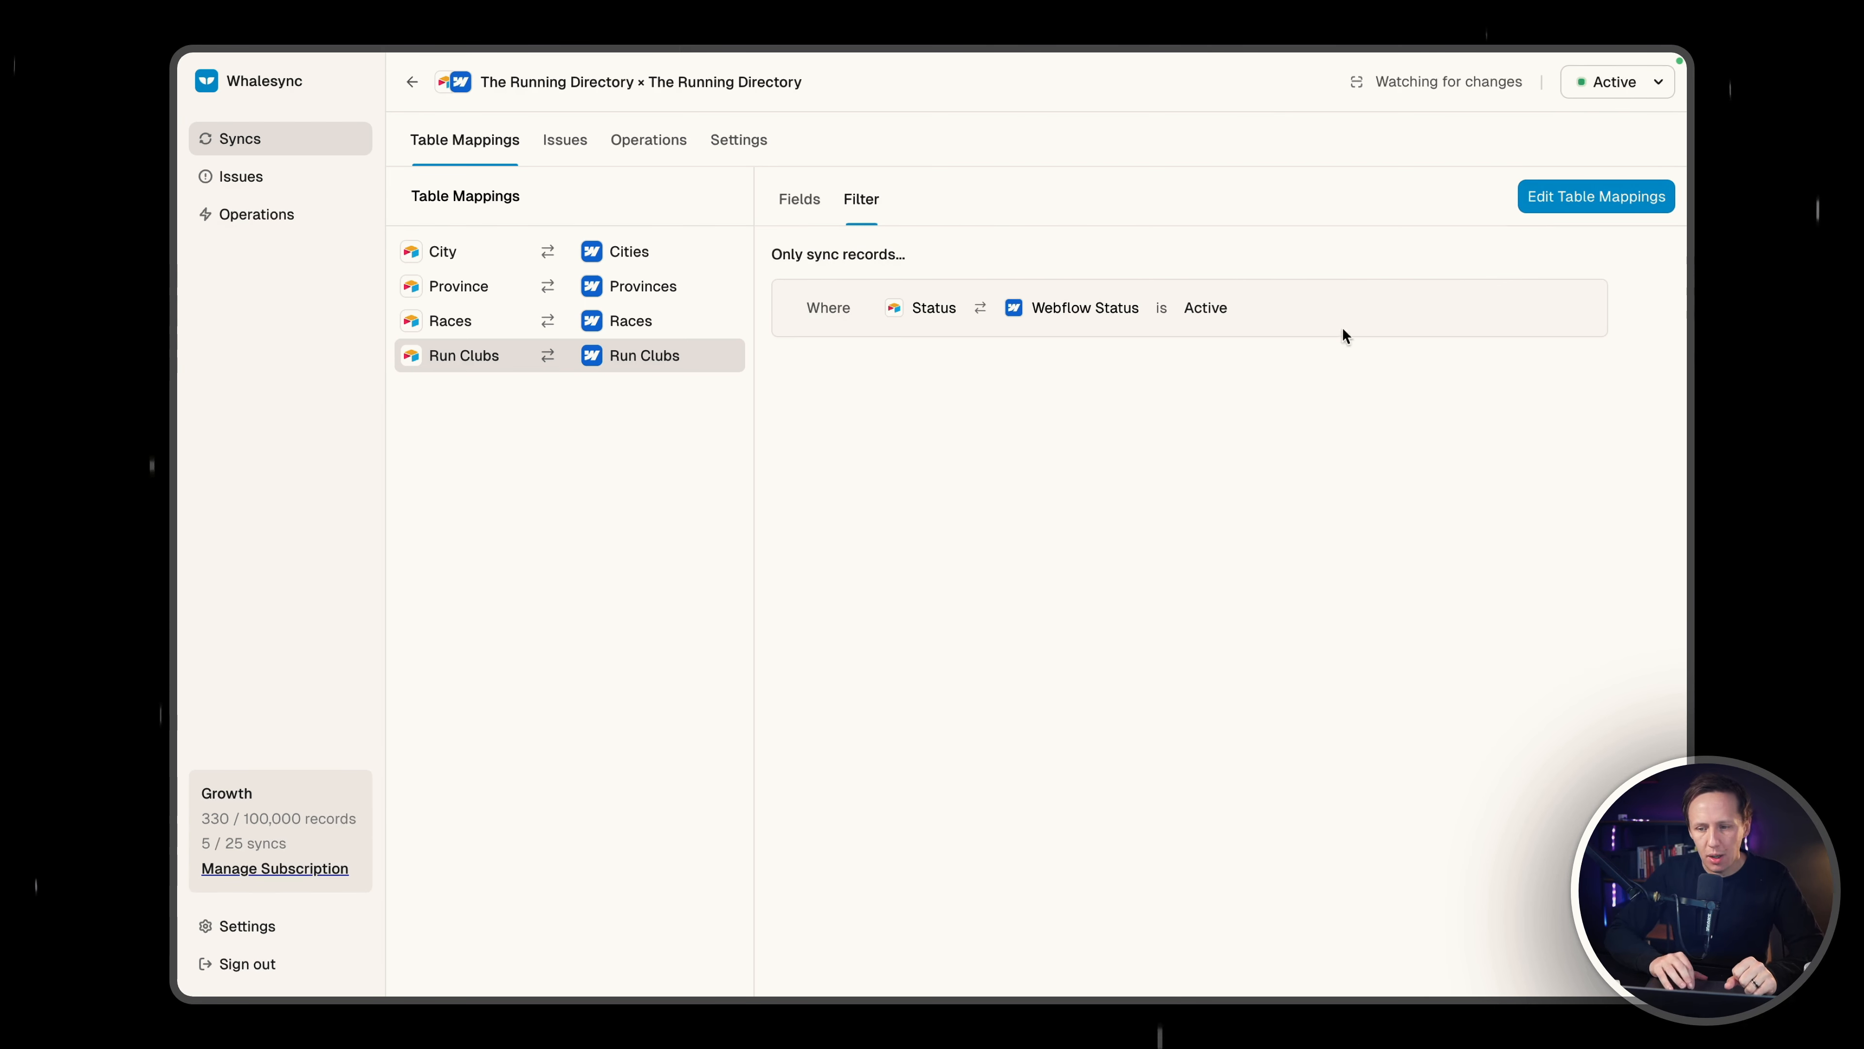
# Switch to the Whalesync documentation and read what the Auto-create tables feature does.
pyautogui.moveTo(178, 444)
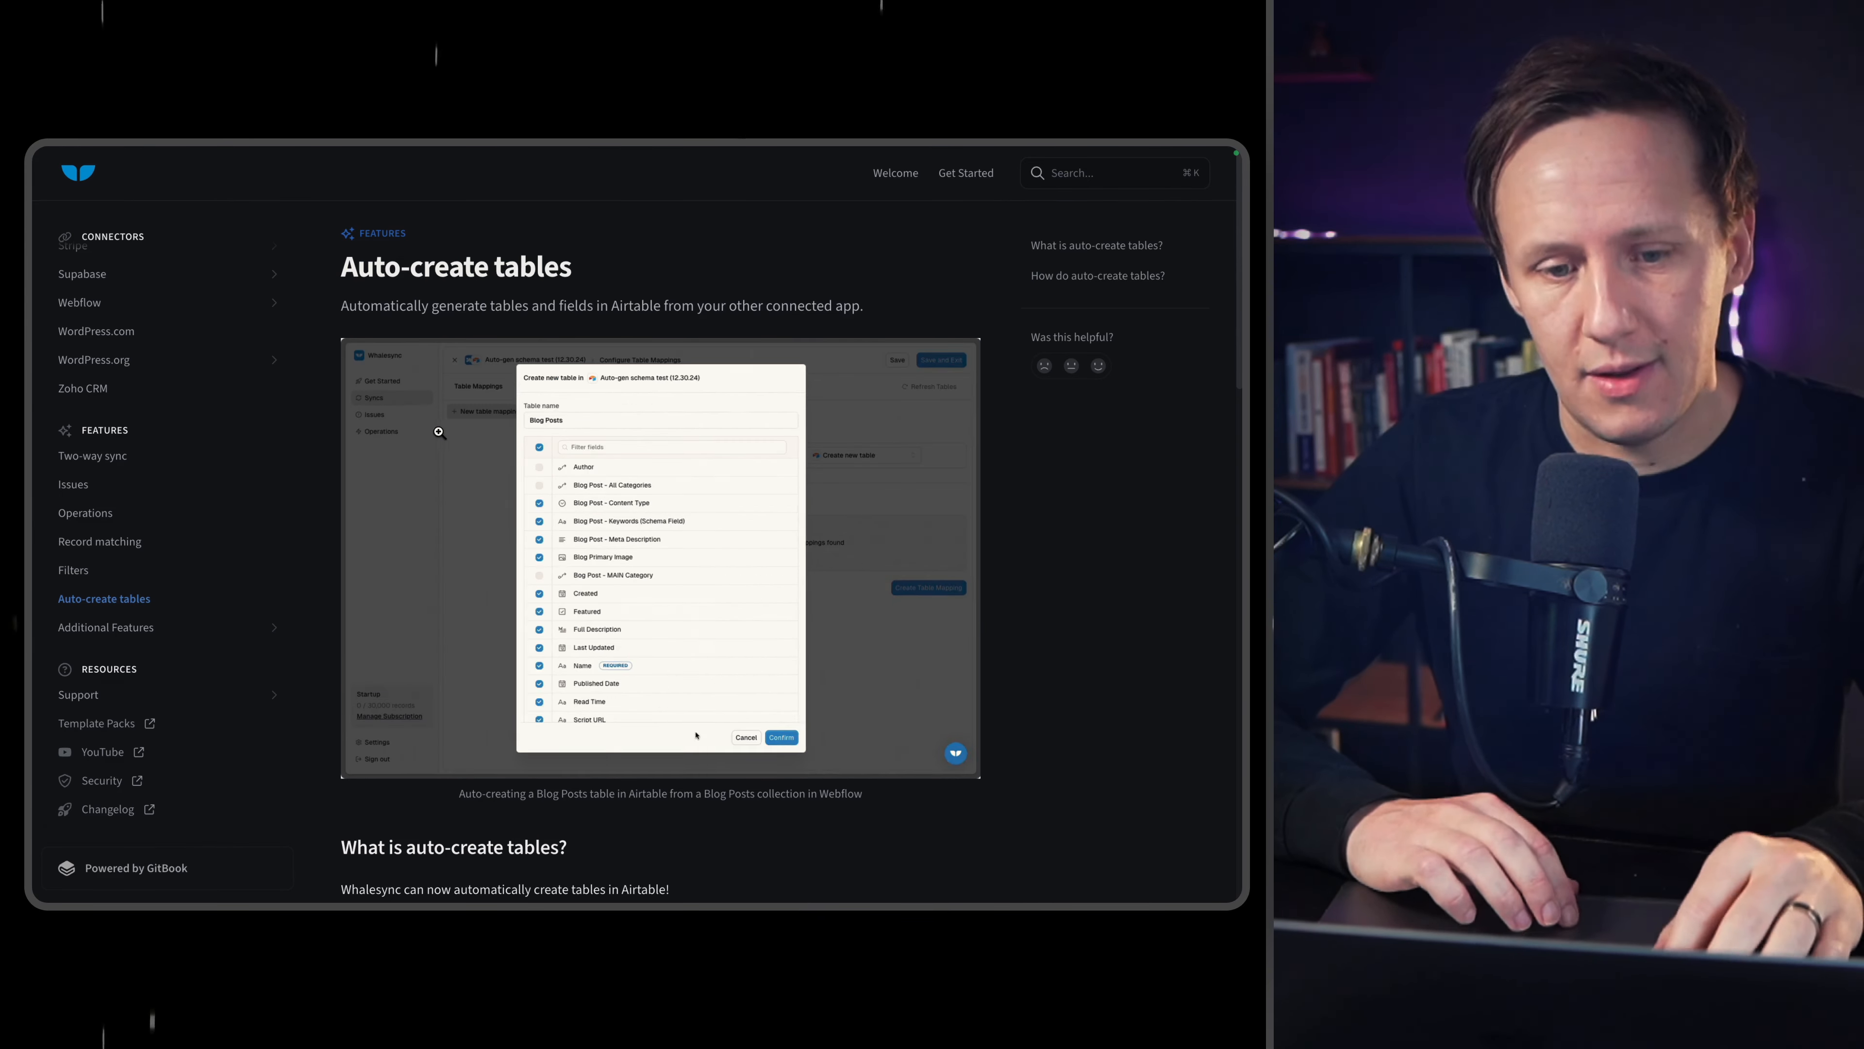
pyautogui.scroll(-5, 439, 448)
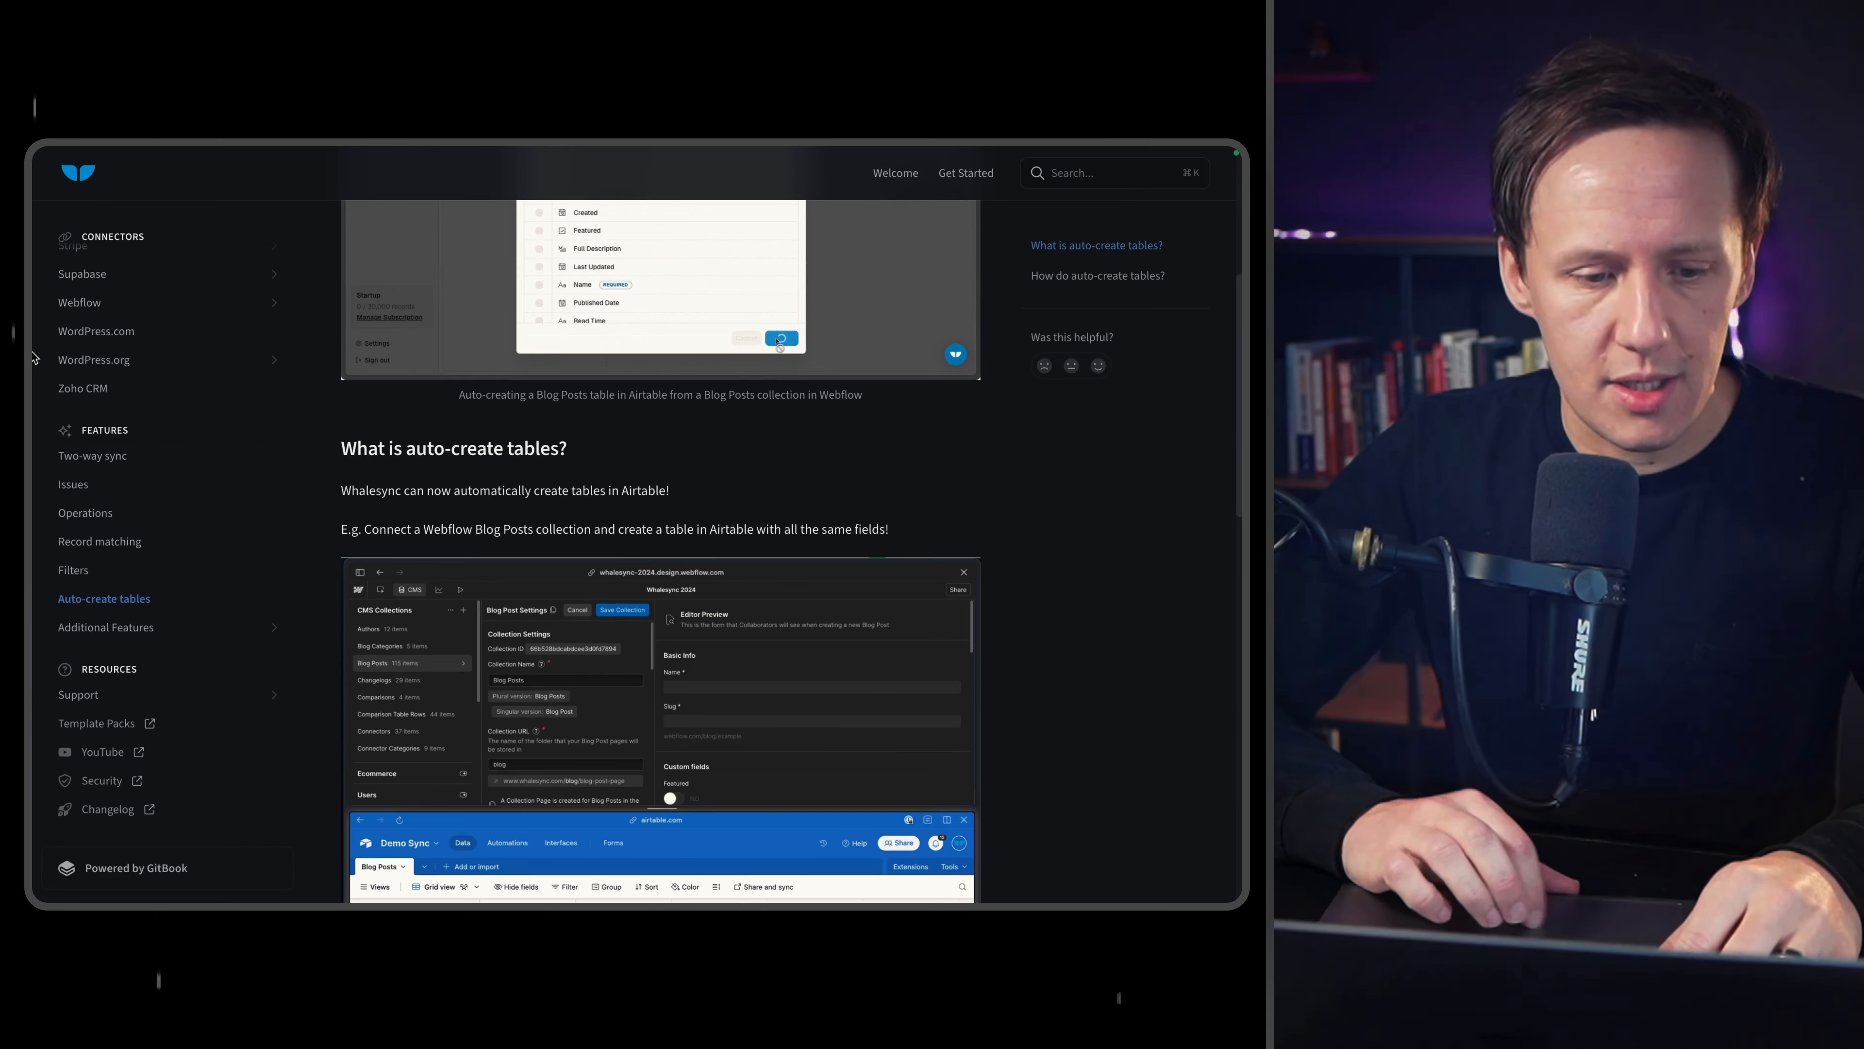
# Switch to Webflow, save the Run Clubs collection settings, and return to Airtable's Run Clubs table.
pyautogui.moveTo(34, 360)
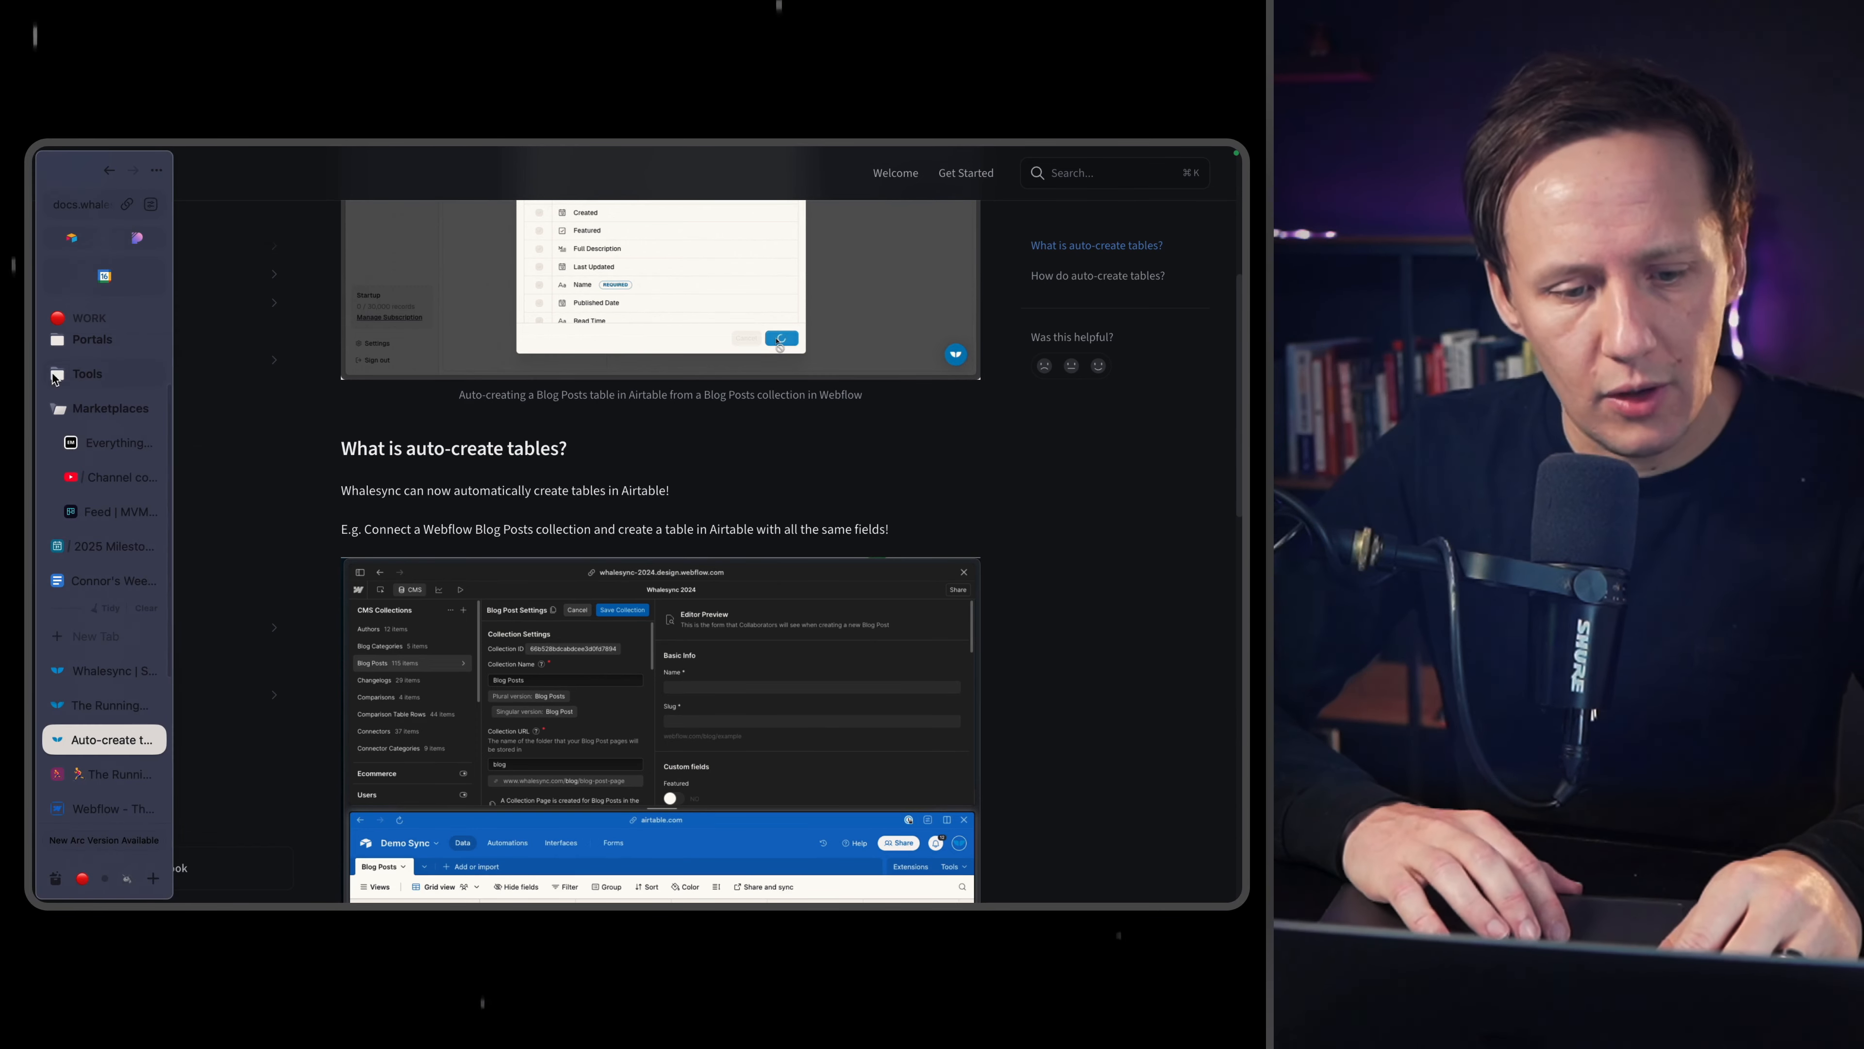
pyautogui.click(99, 808)
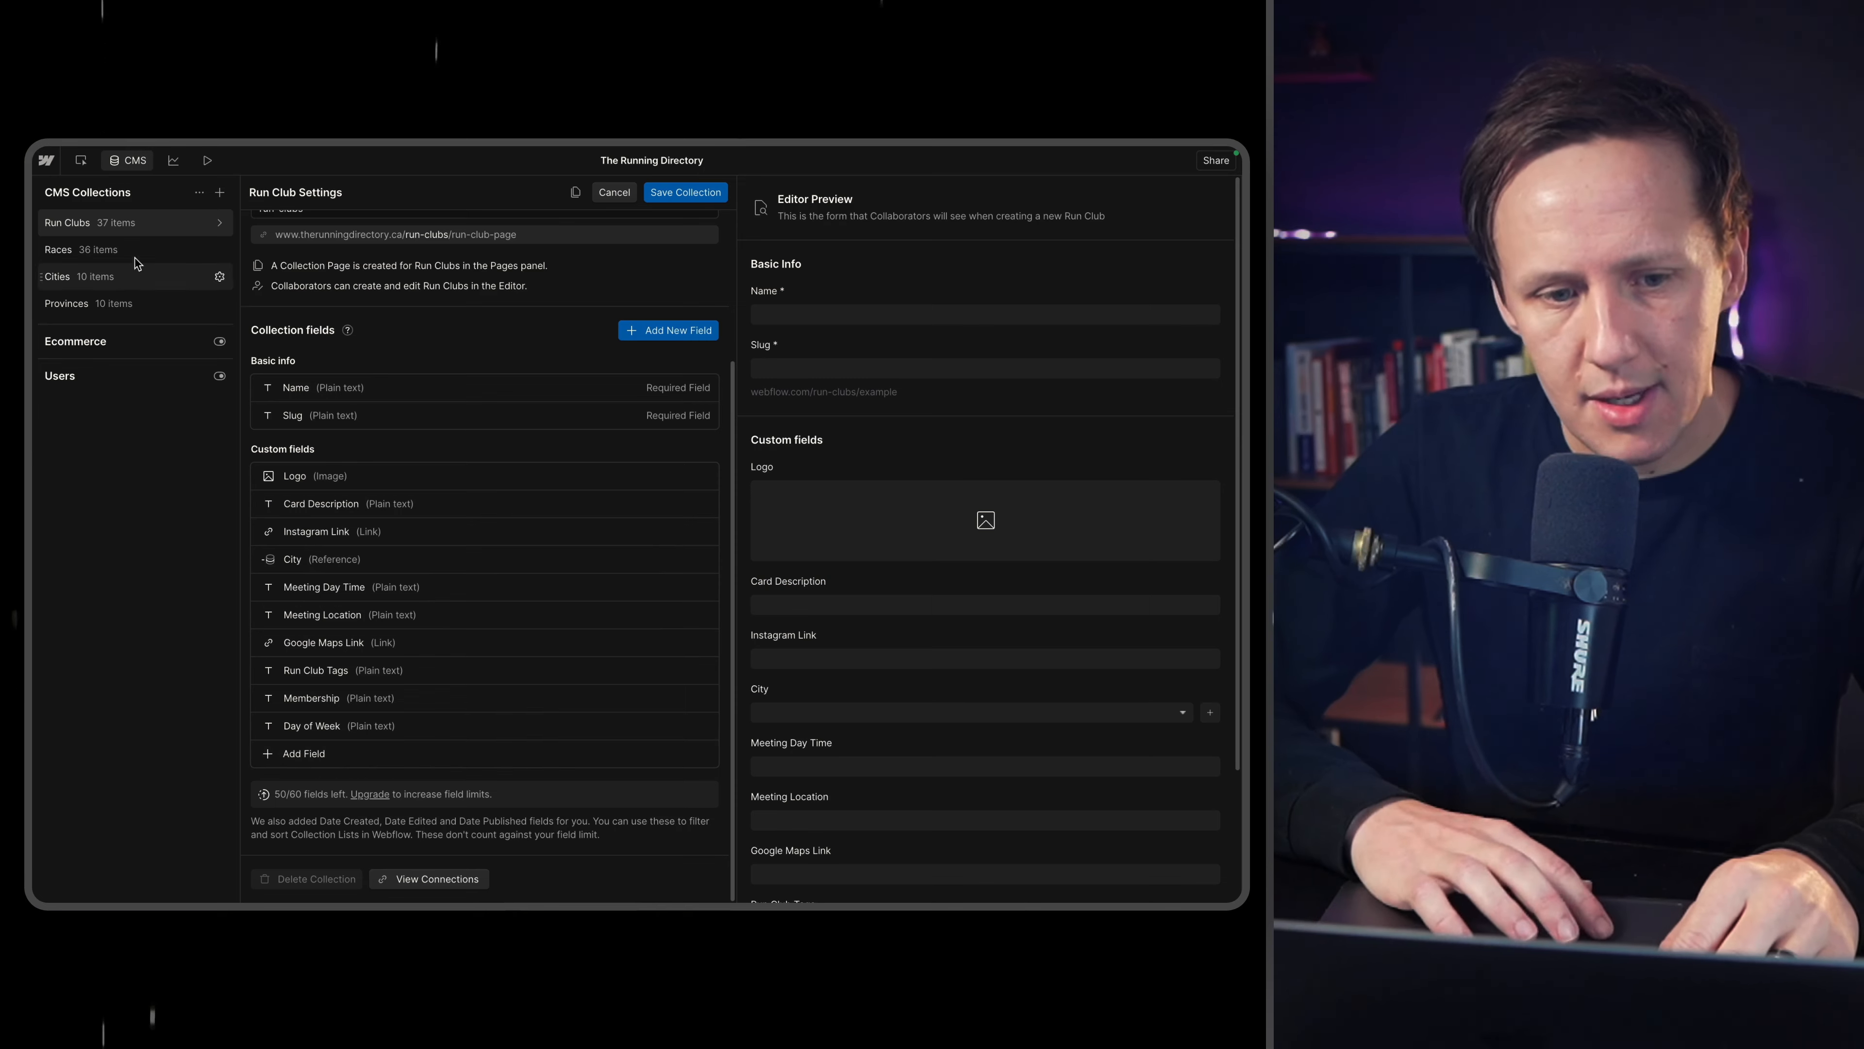
pyautogui.click(703, 196)
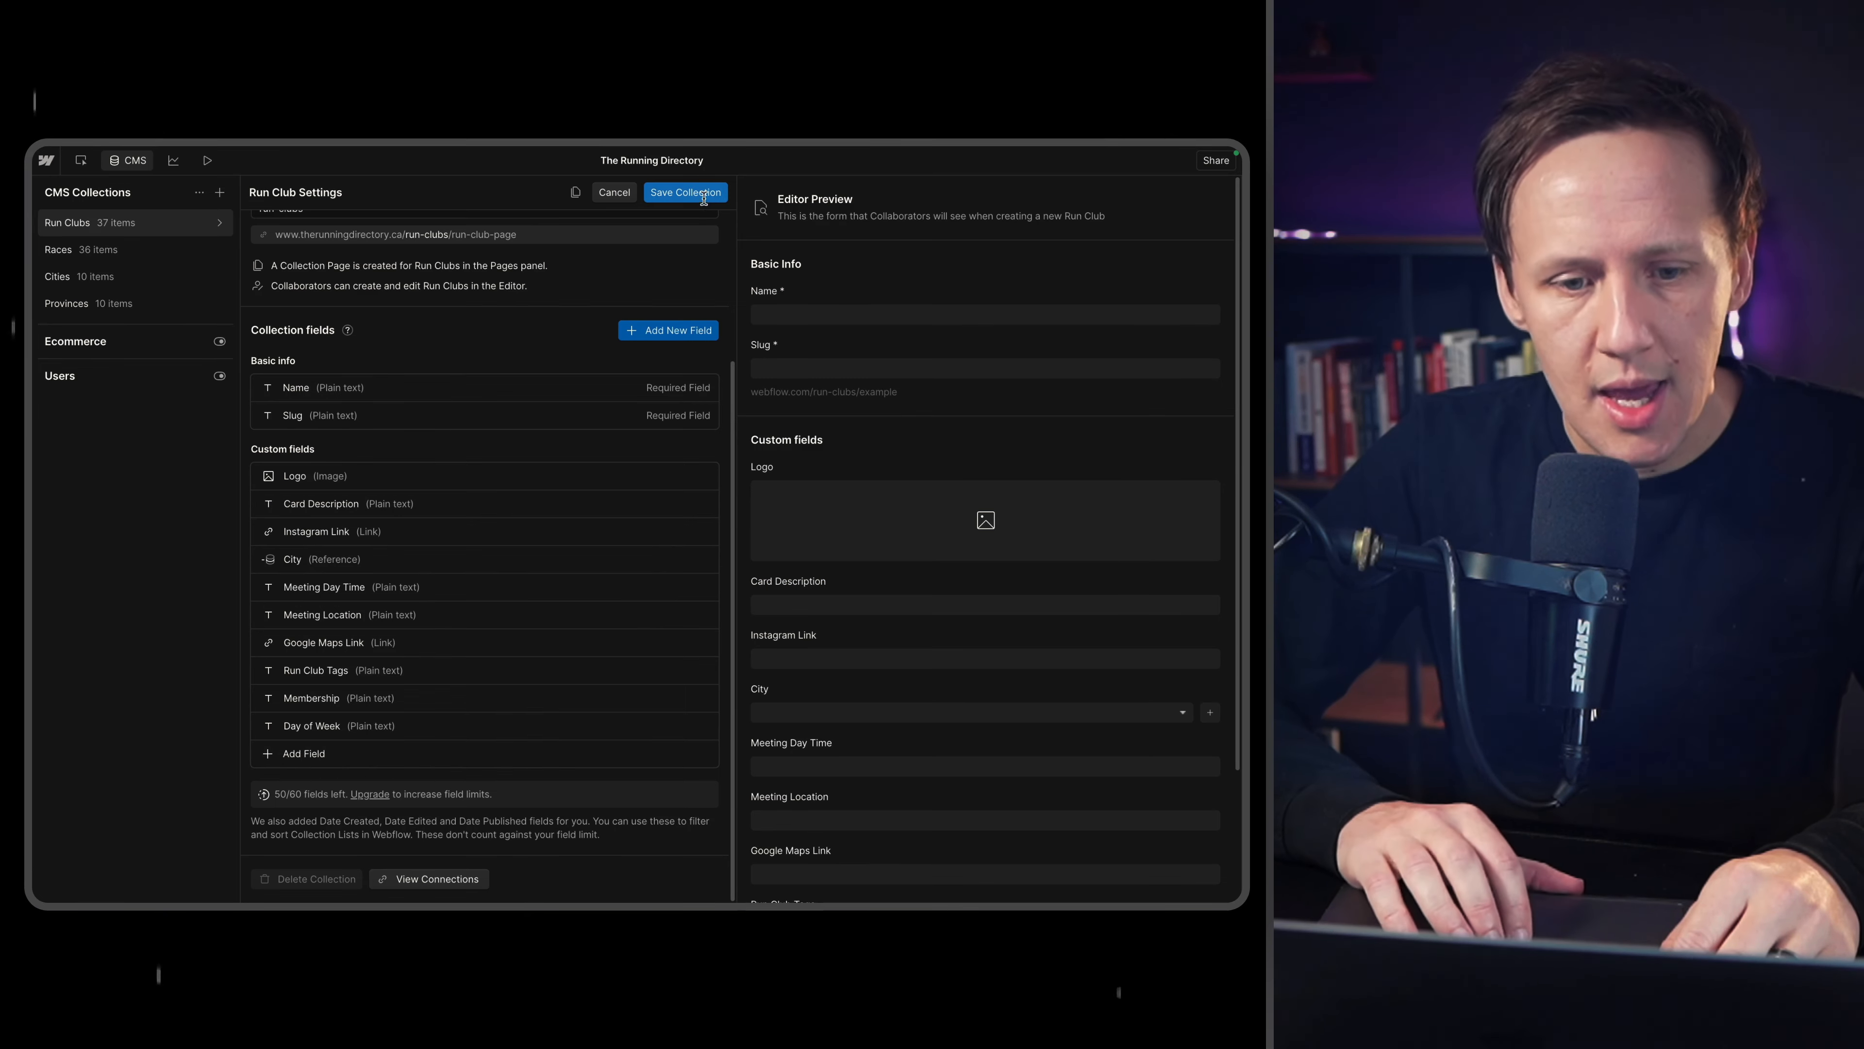
pyautogui.moveTo(32, 419)
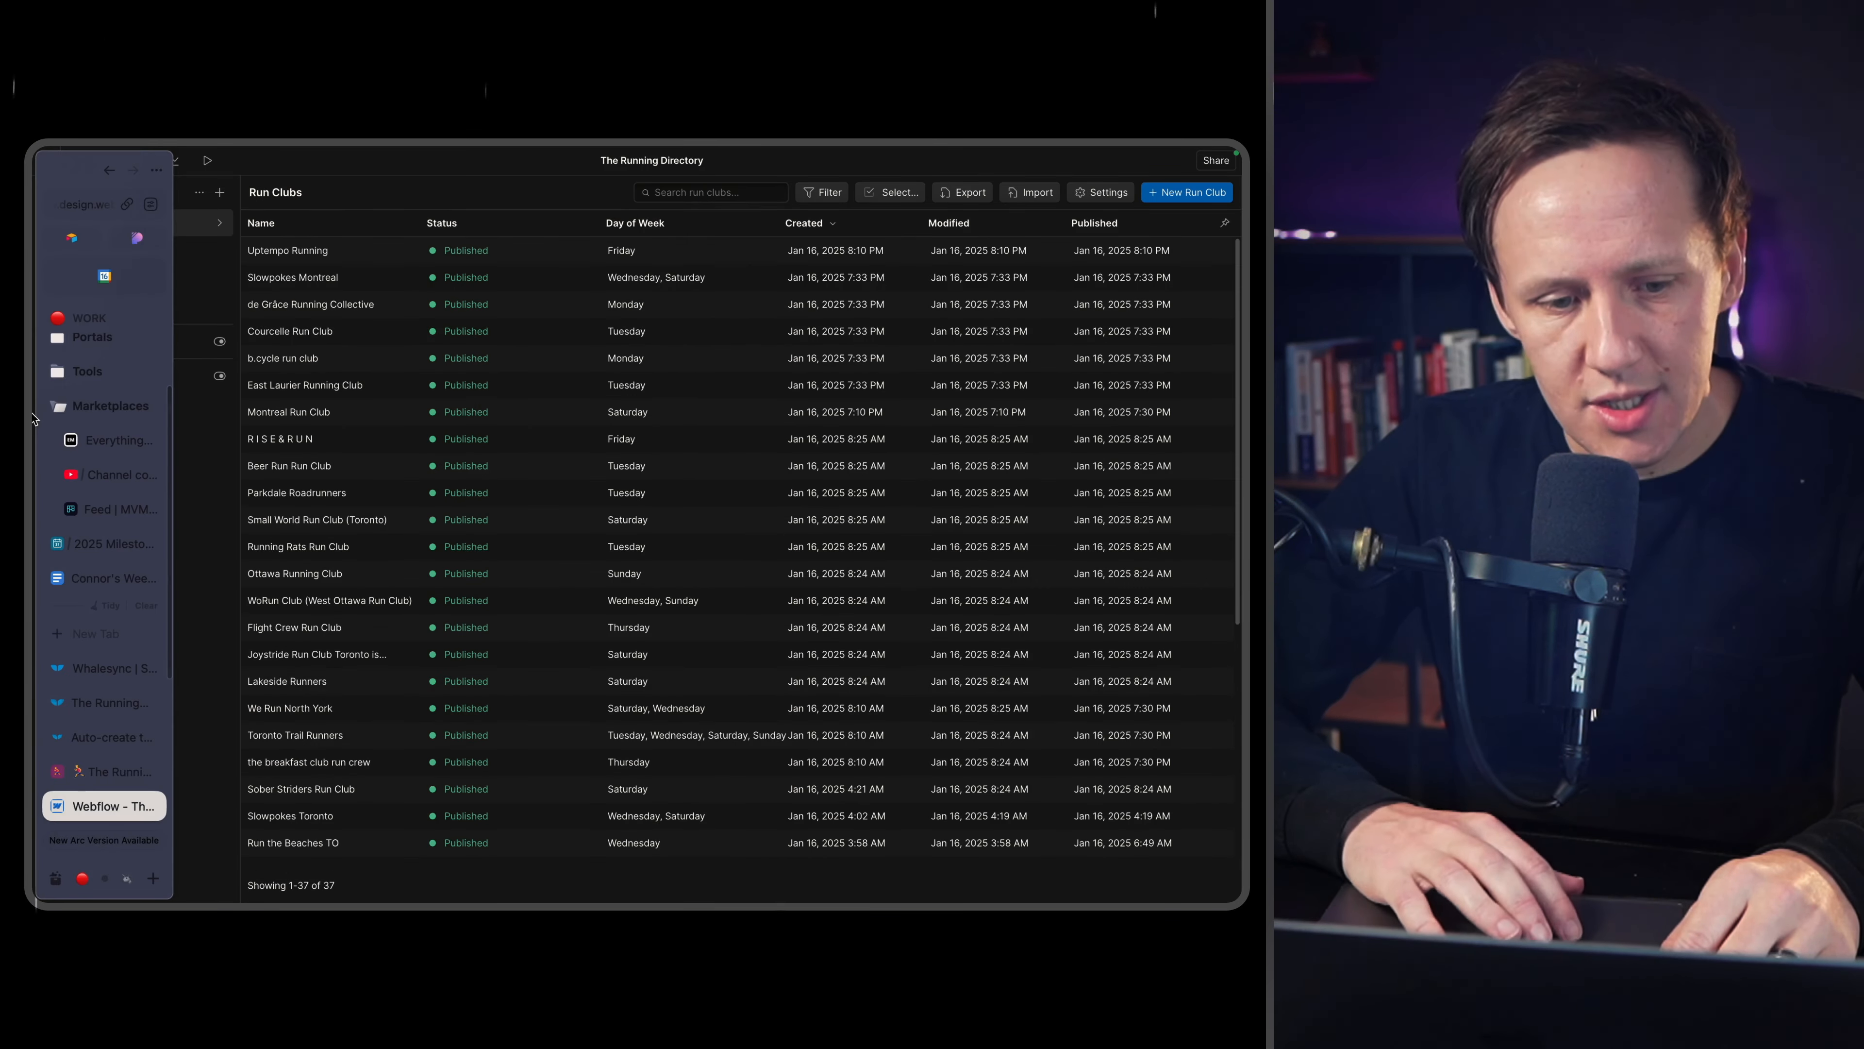
pyautogui.click(90, 770)
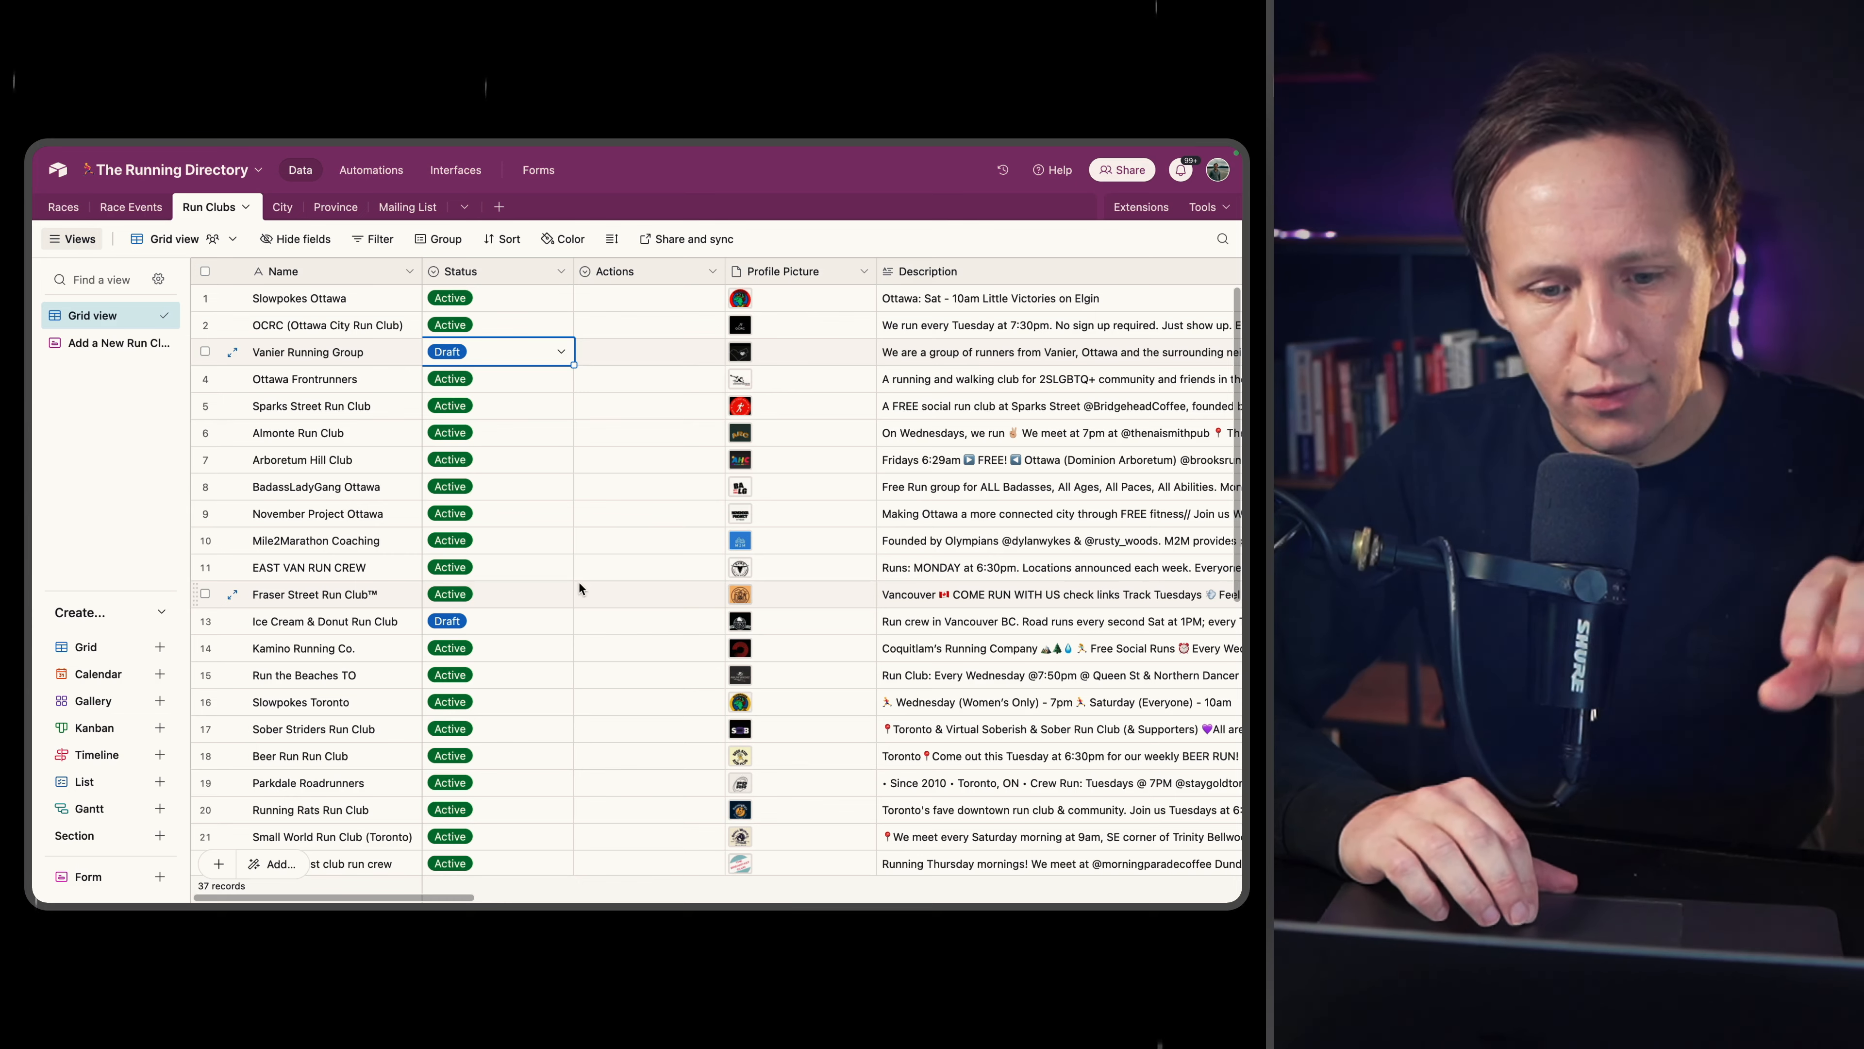
# Return to the Auto-create tables documentation and read the instructions for auto-creating an Airtable table.
pyautogui.moveTo(33, 534)
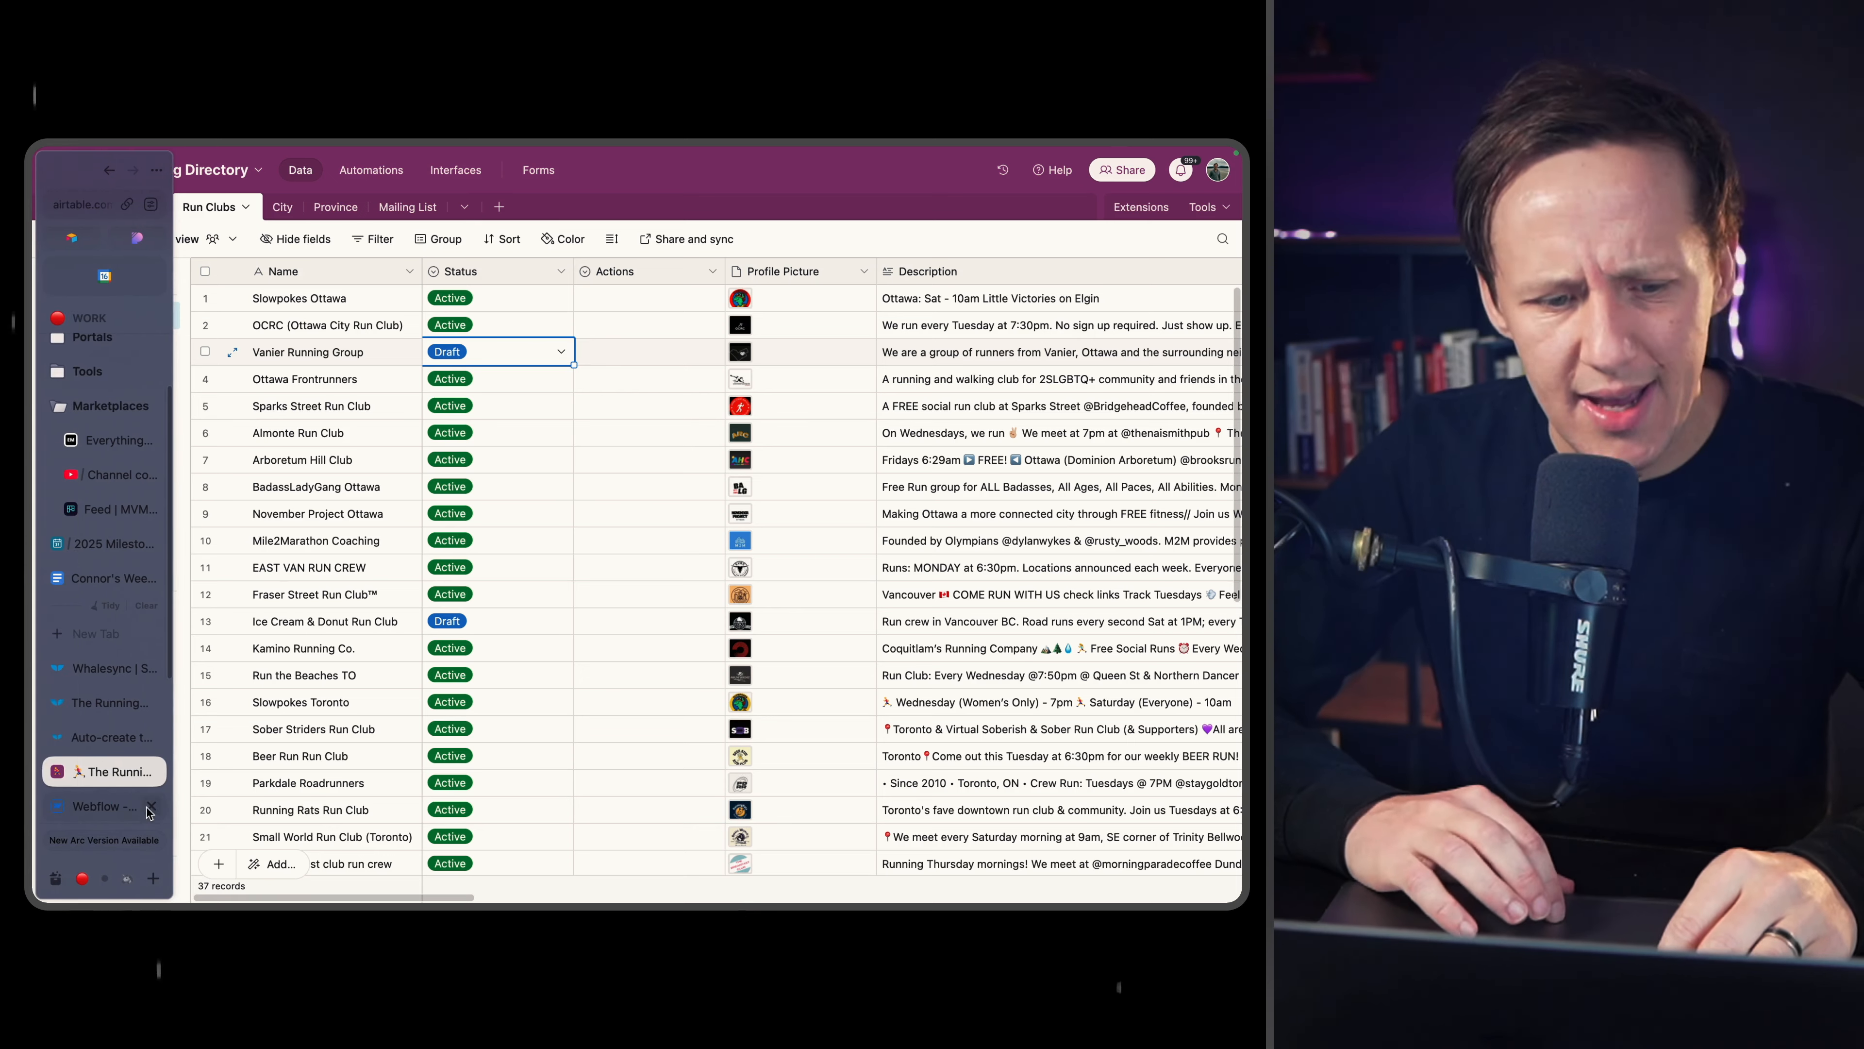
pyautogui.click(70, 737)
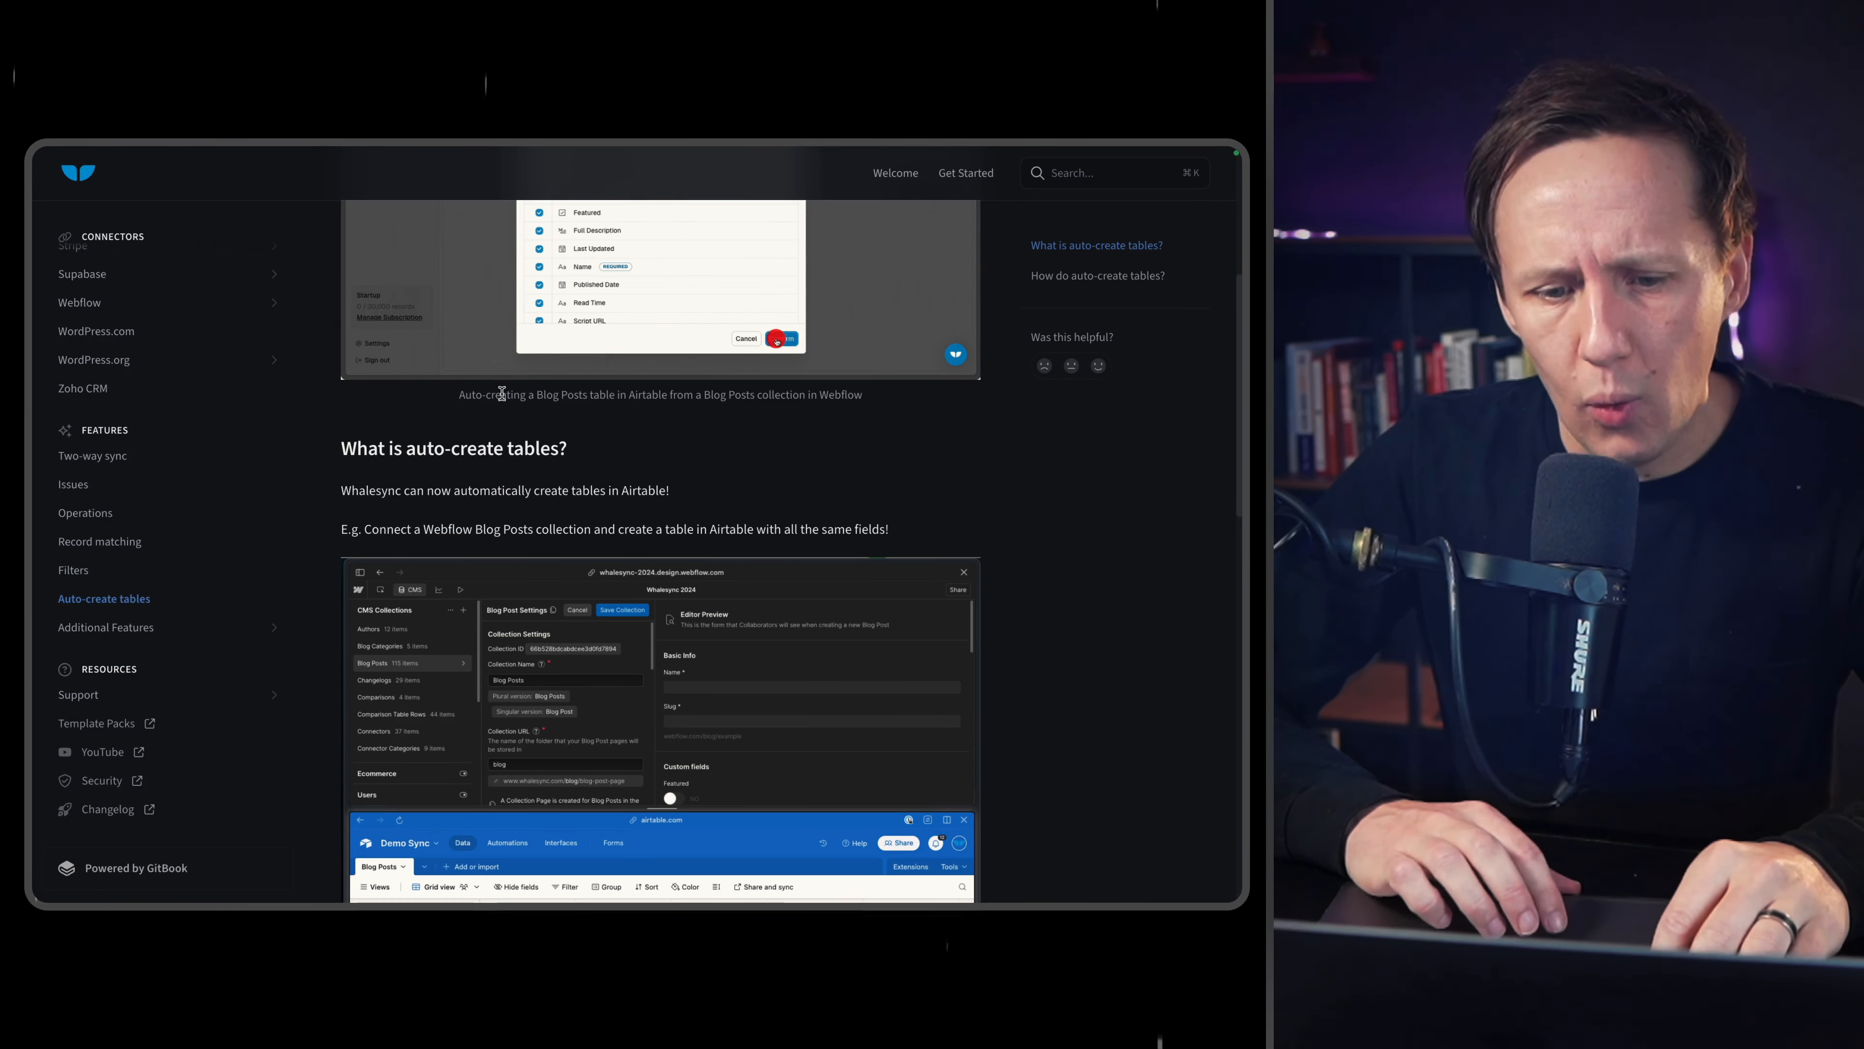
pyautogui.scroll(-7, 513, 453)
pyautogui.scroll(-5, 515, 453)
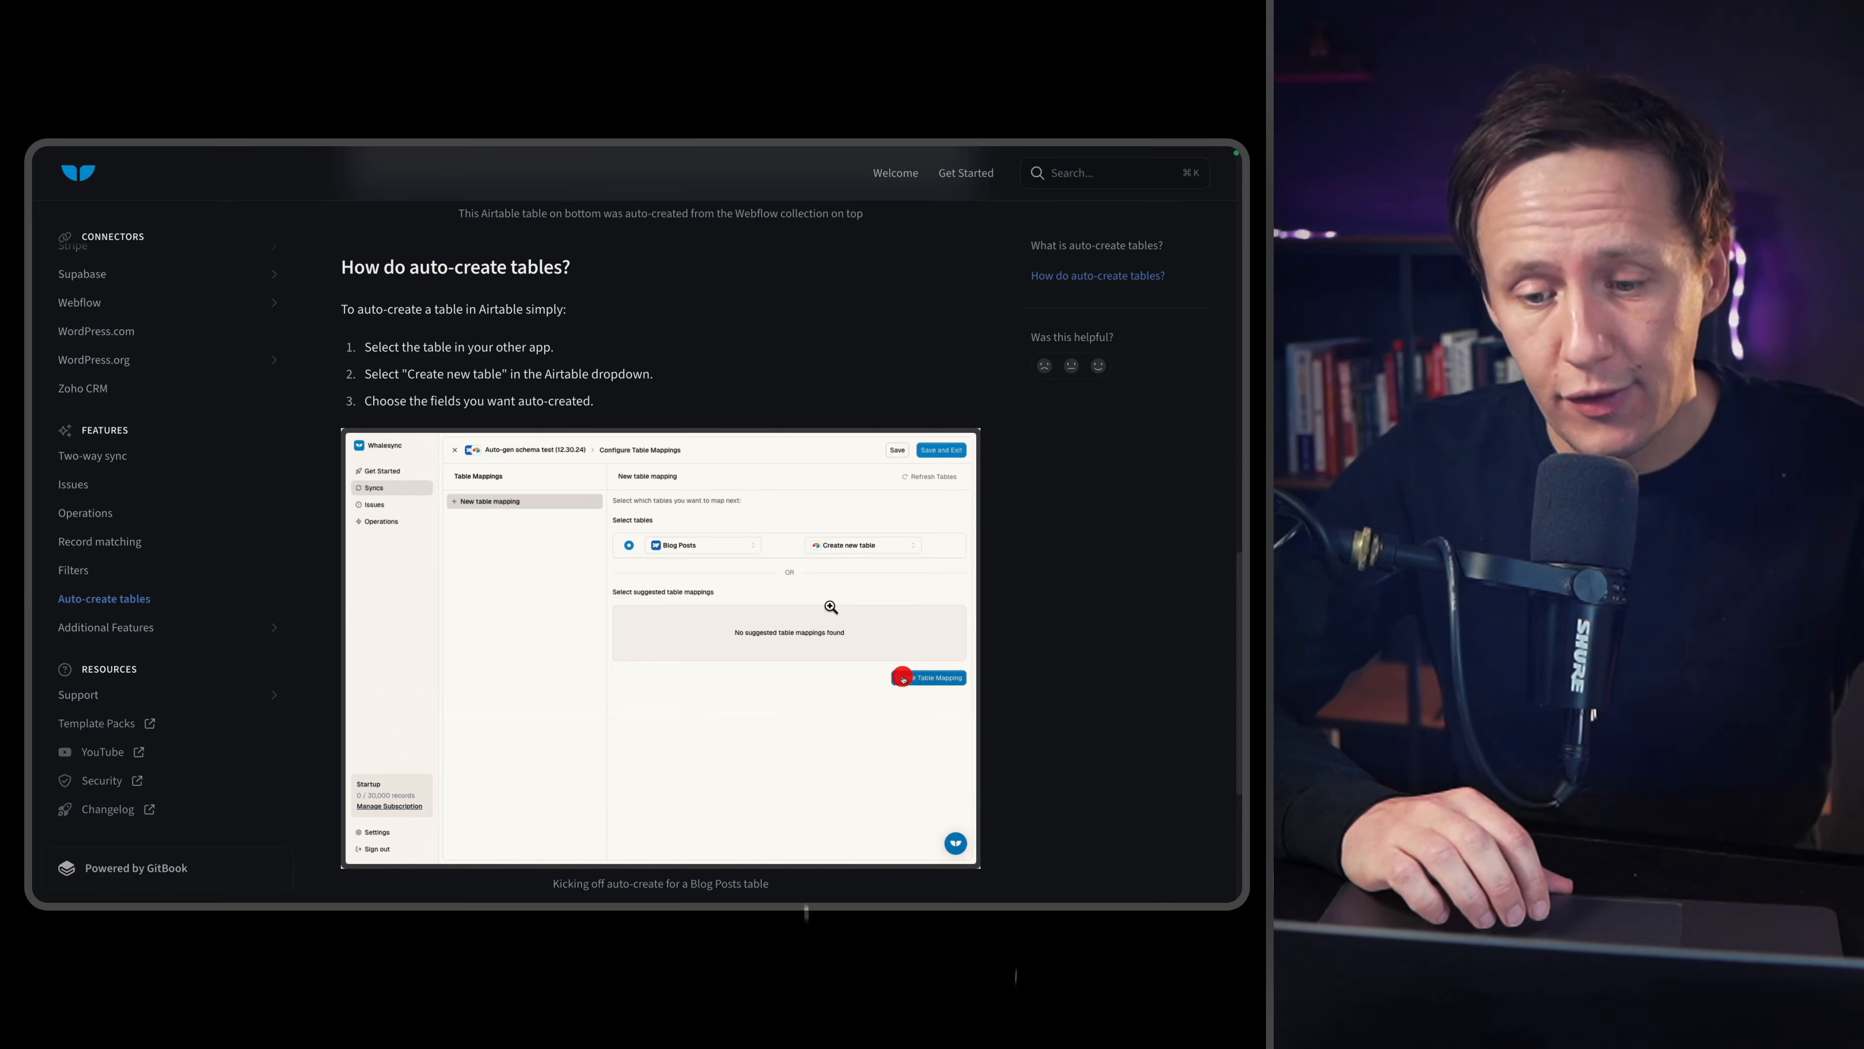
pyautogui.scroll(-5, 830, 605)
pyautogui.scroll(5, 830, 605)
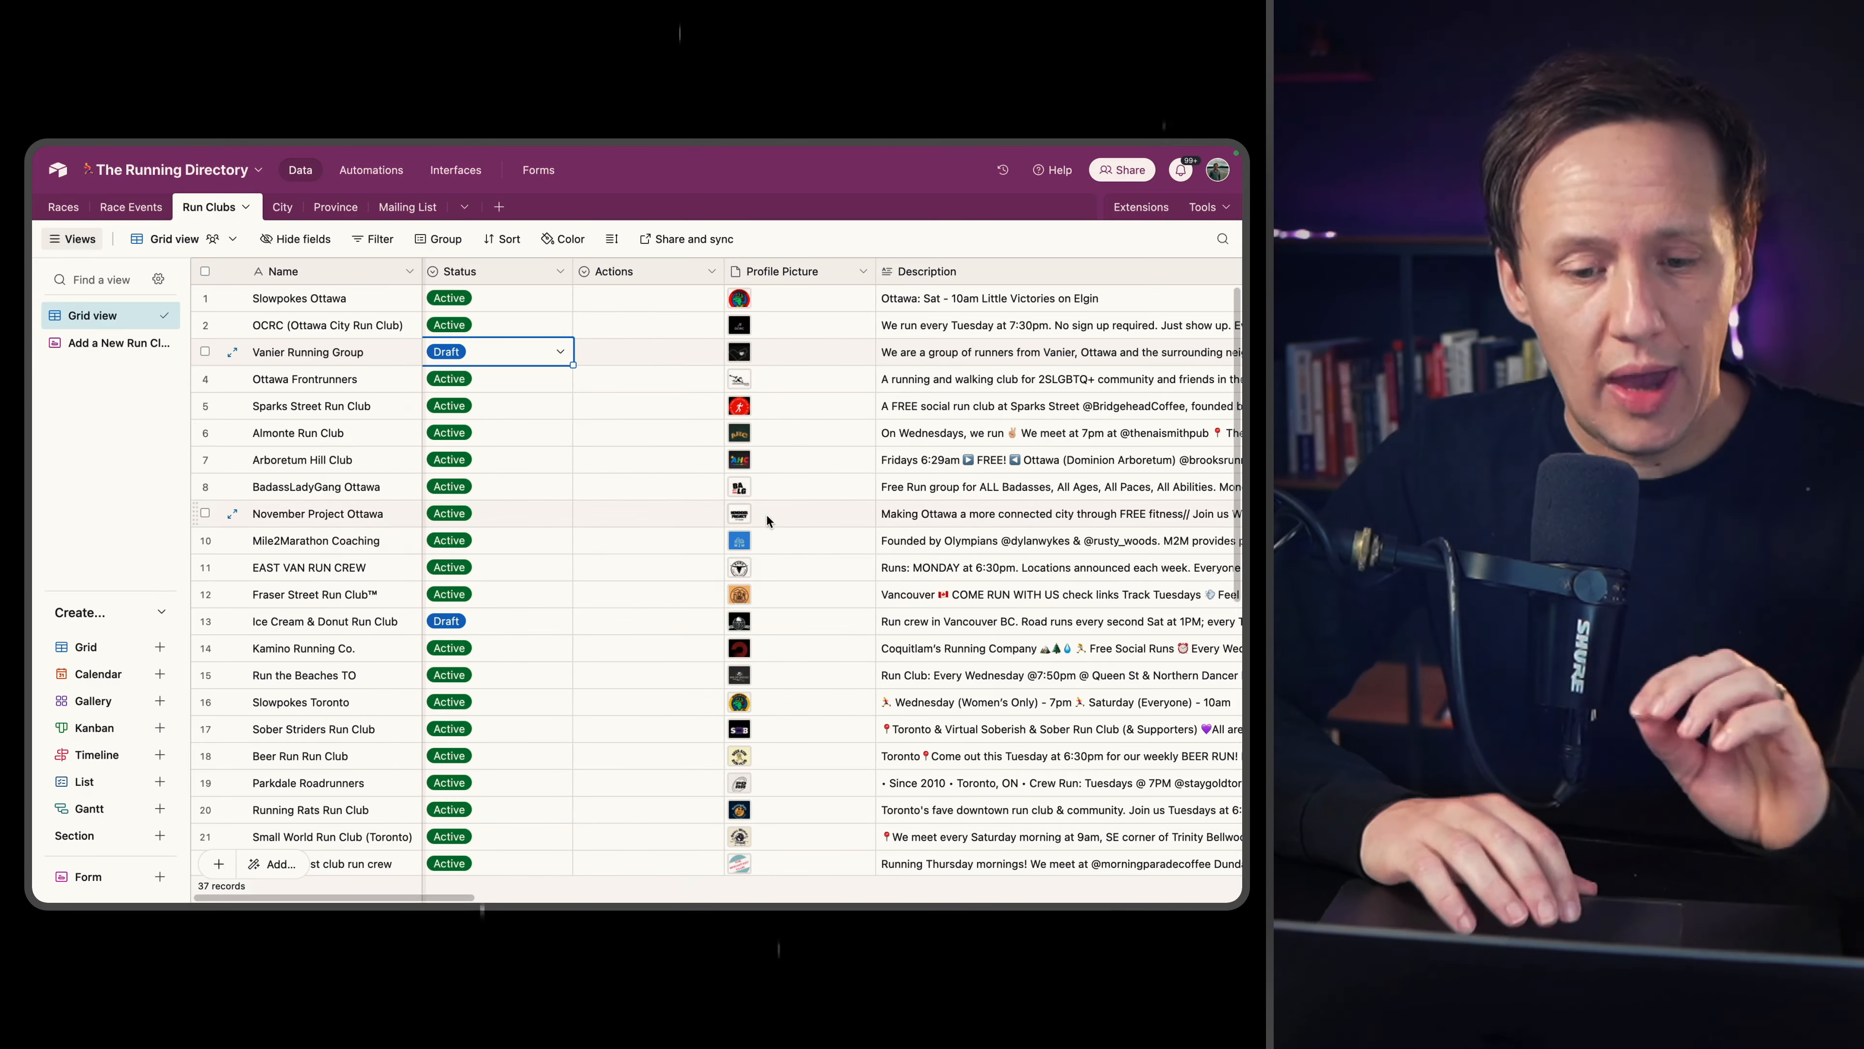
# Examine the fields and records of Airtable's Run Clubs table, including status, profile picture, description and link.
pyautogui.hscroll(5, 767, 521)
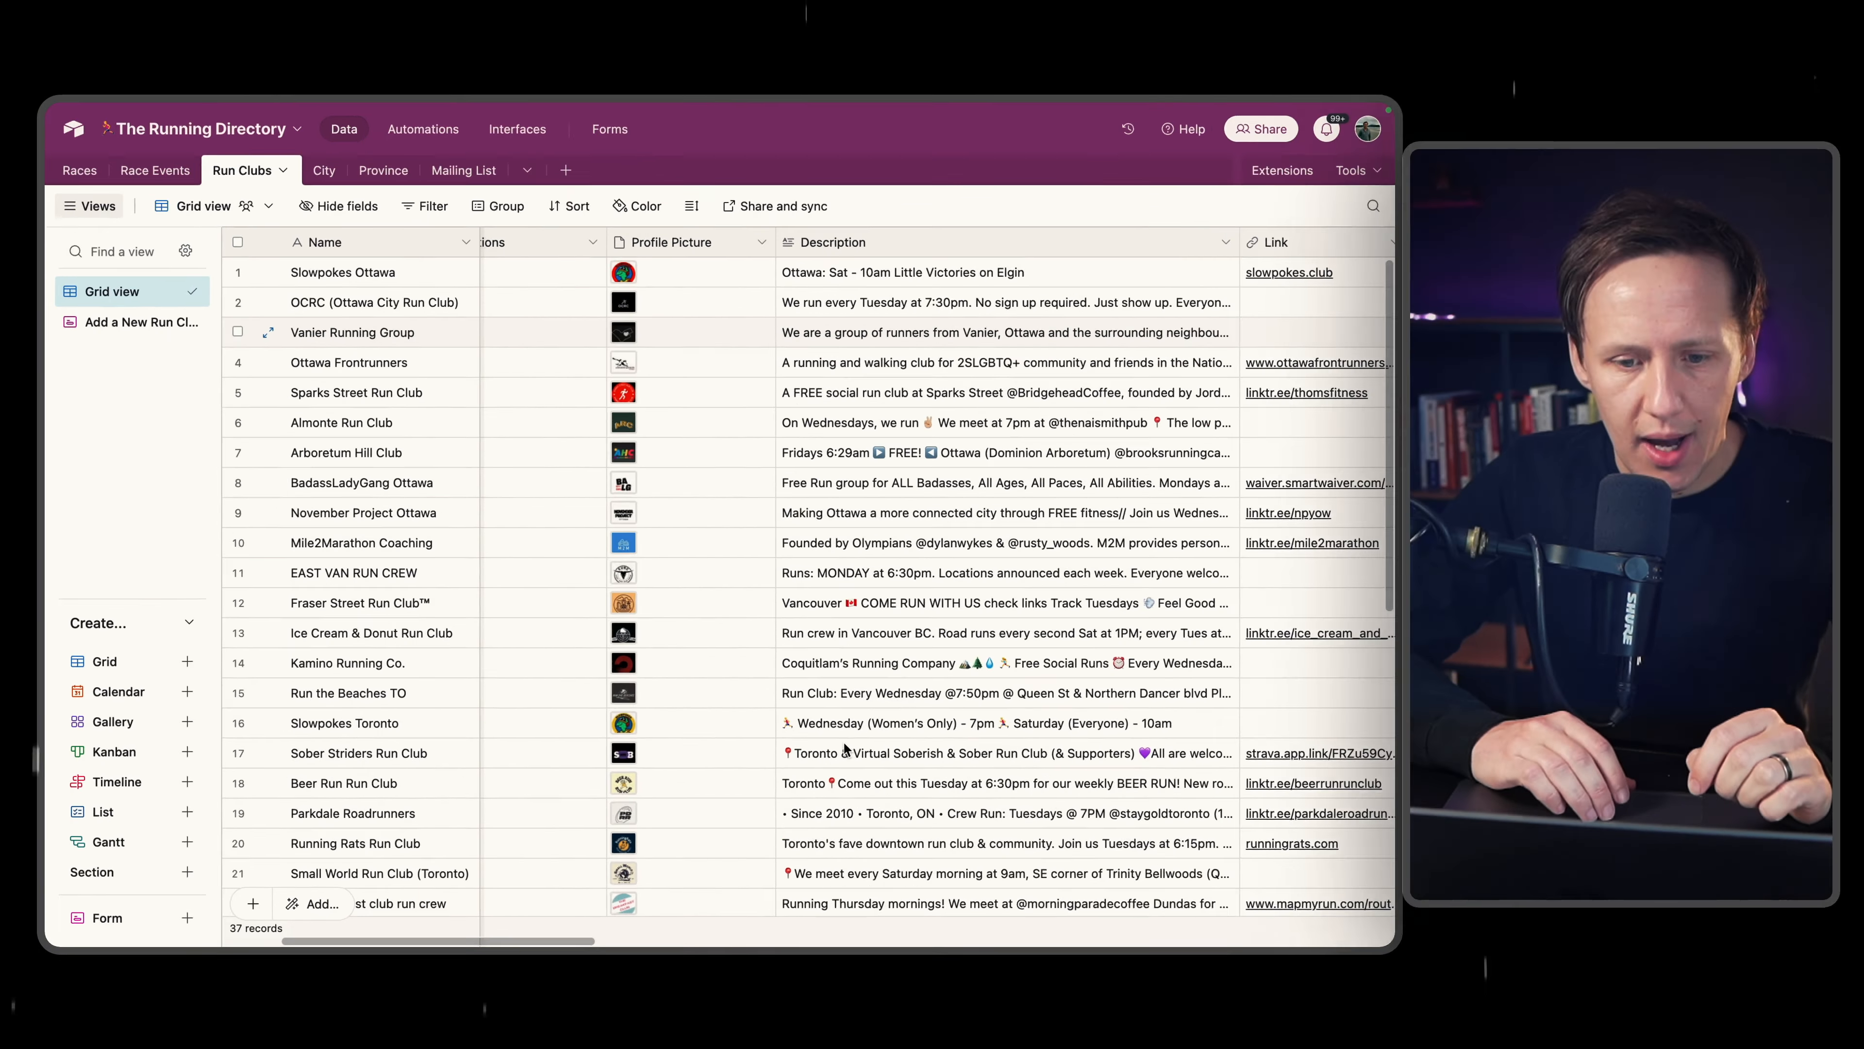
pyautogui.hscroll(-5, 846, 748)
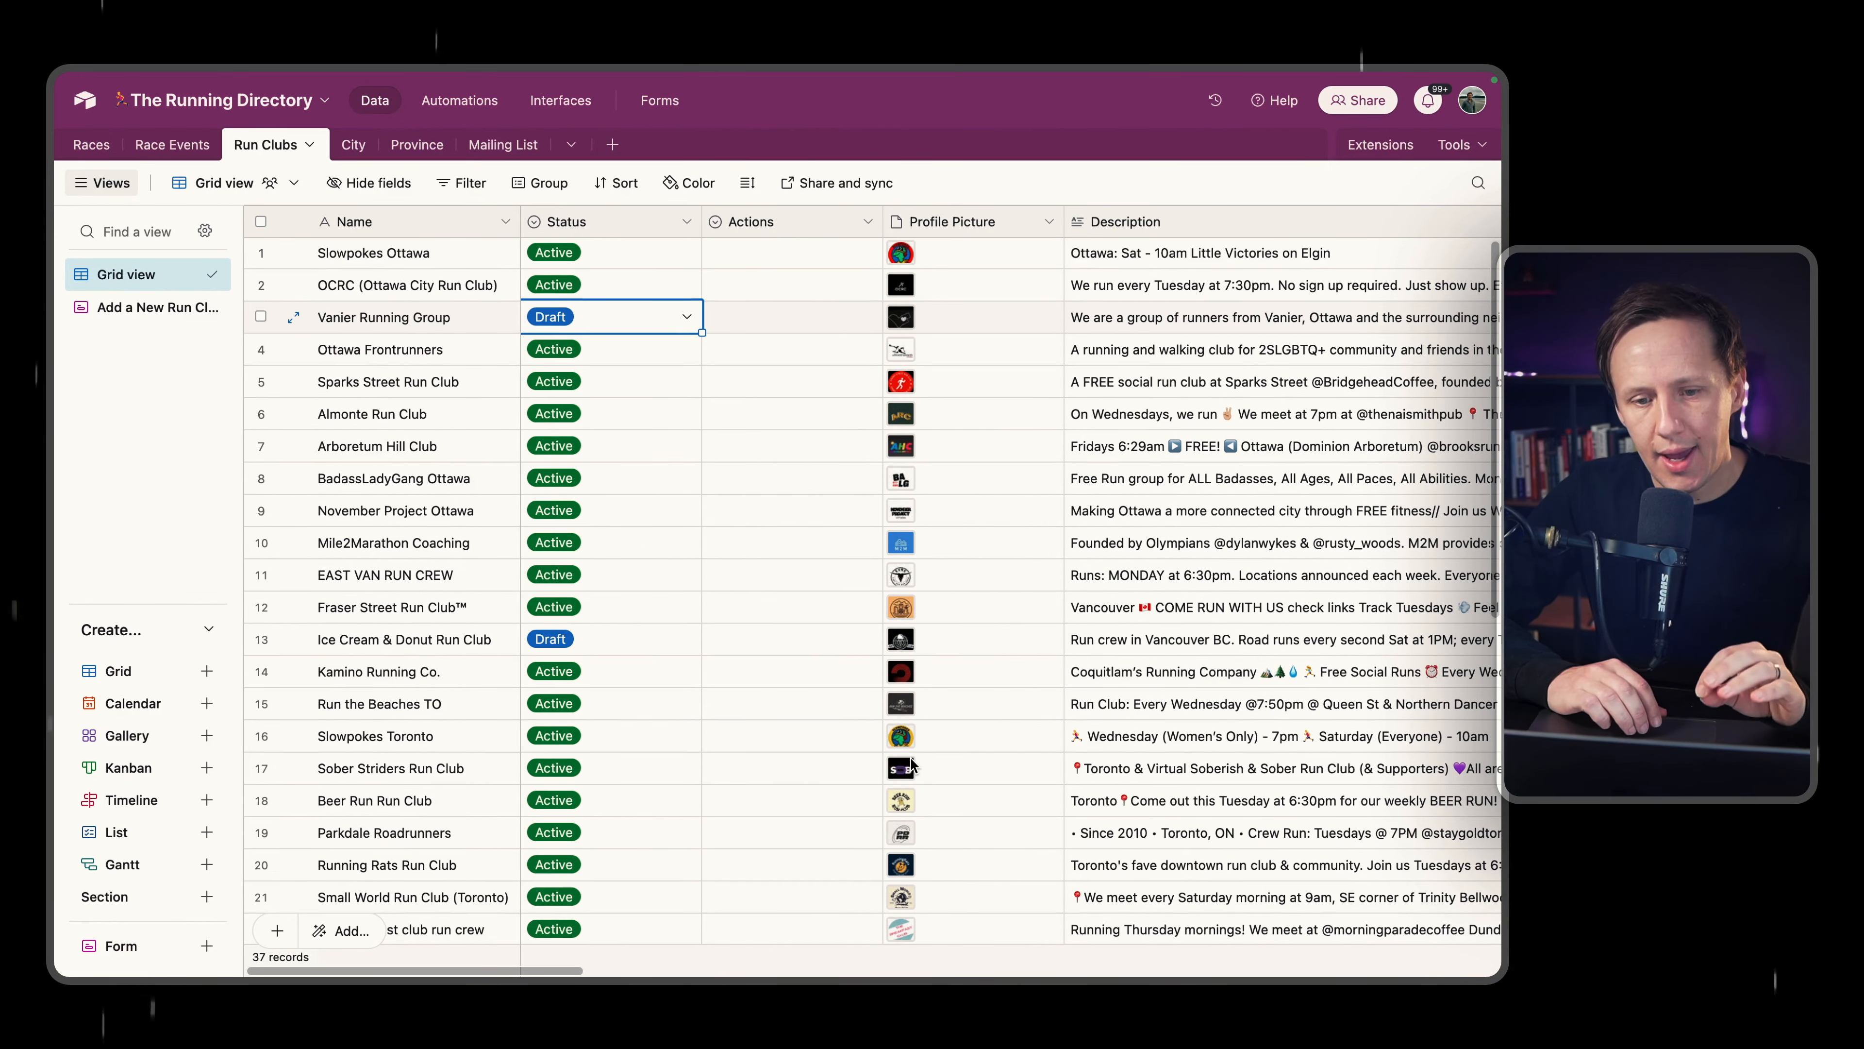
pyautogui.scroll(-3, 910, 763)
pyautogui.scroll(3, 911, 759)
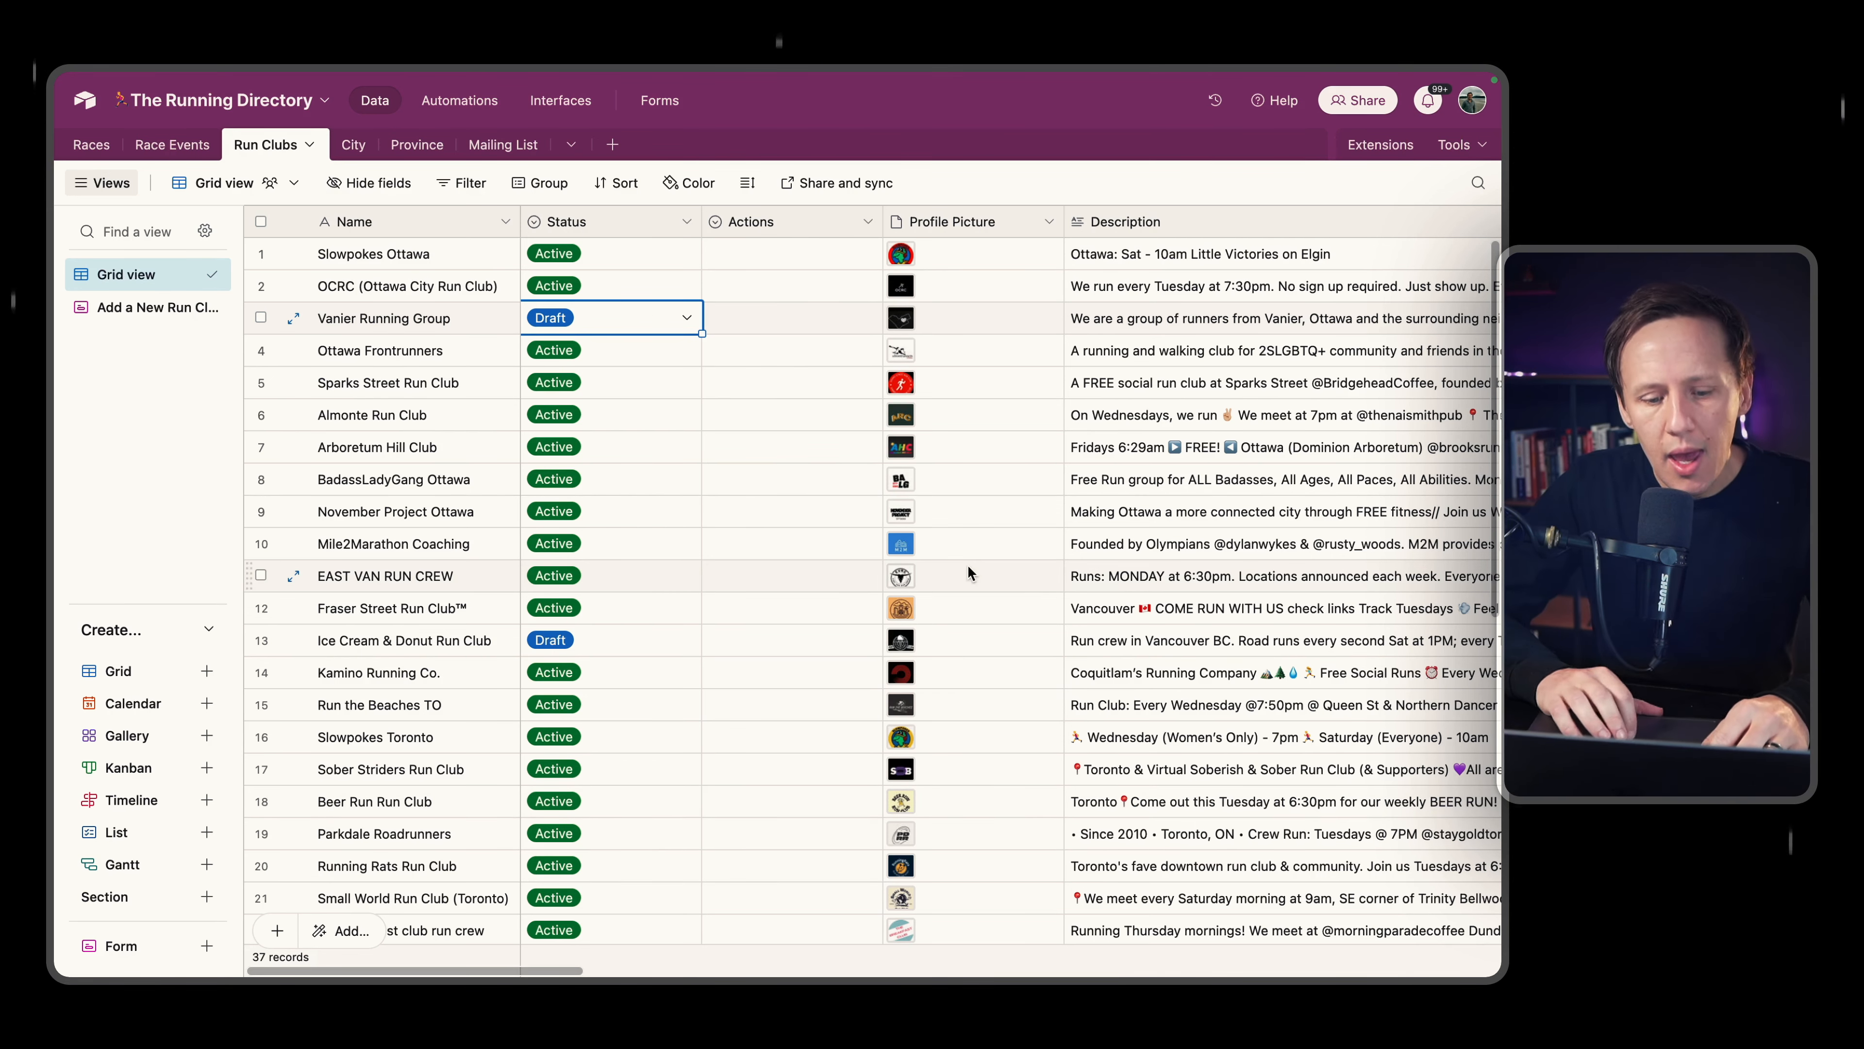
pyautogui.moveTo(61, 434)
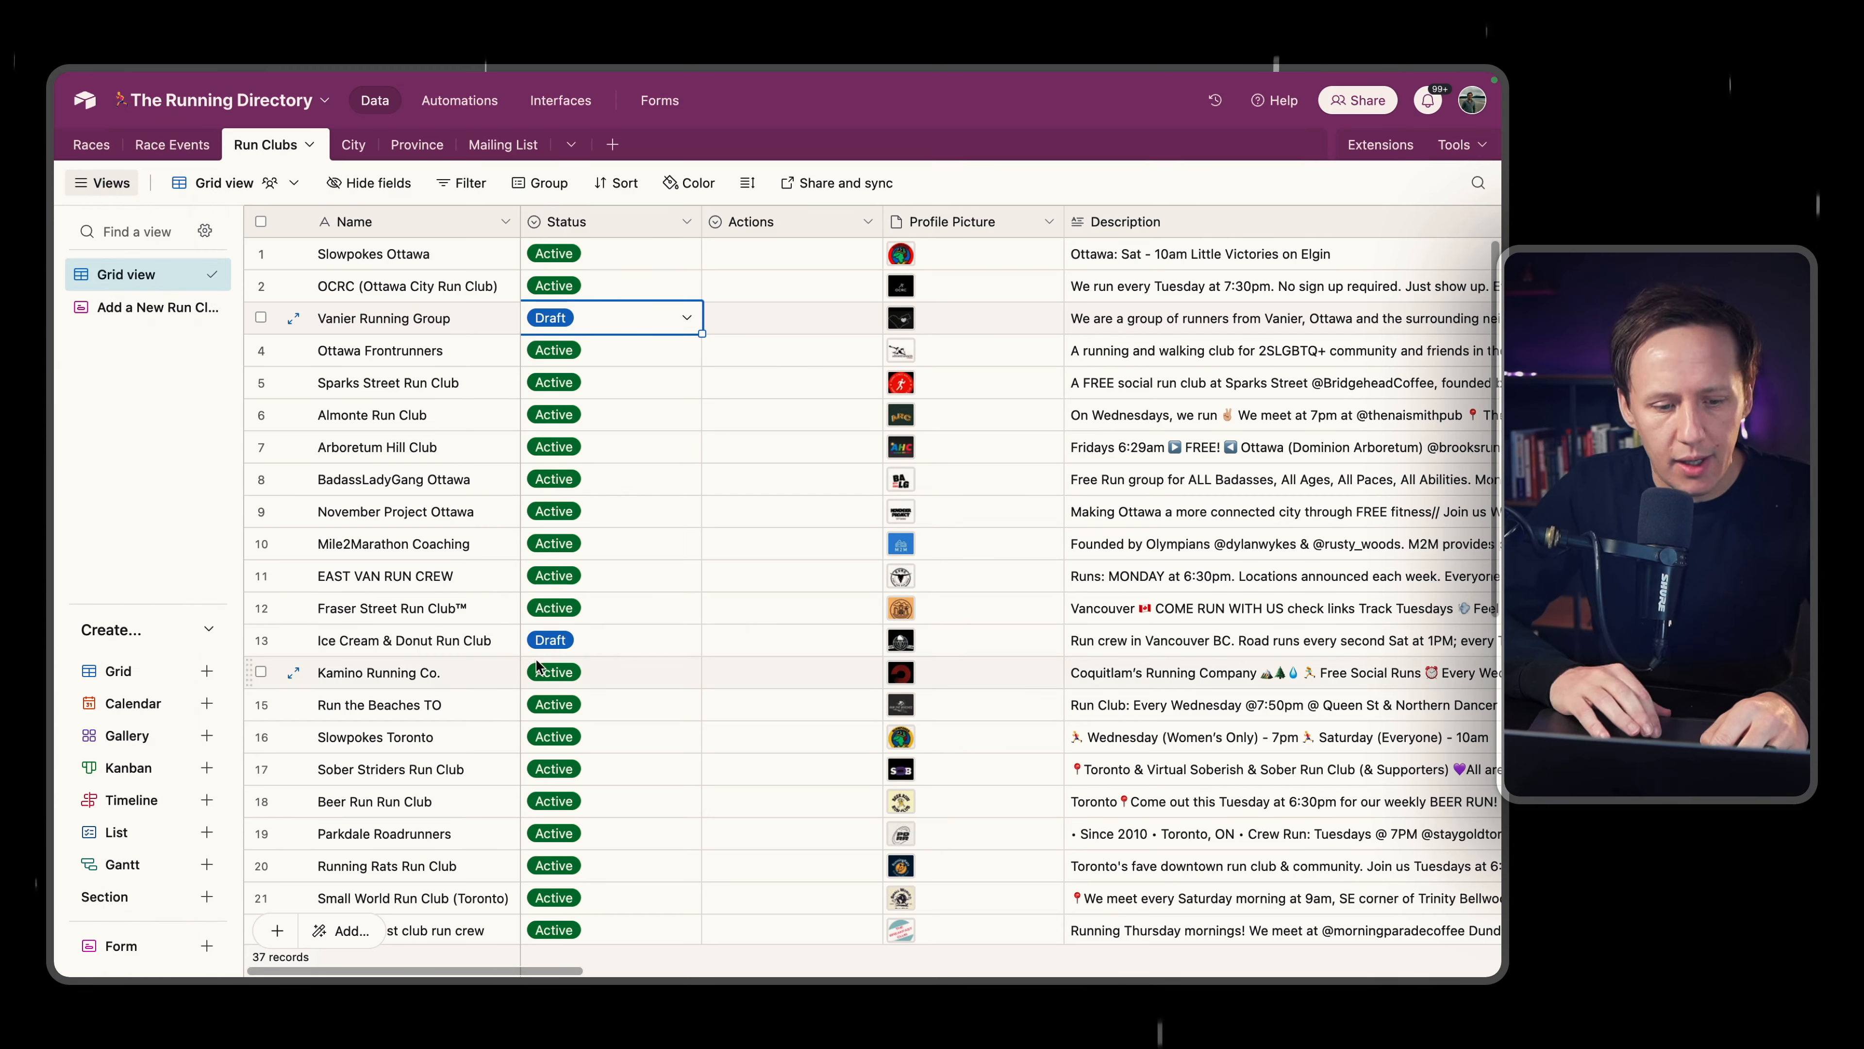
pyautogui.scroll(-10, 983, 353)
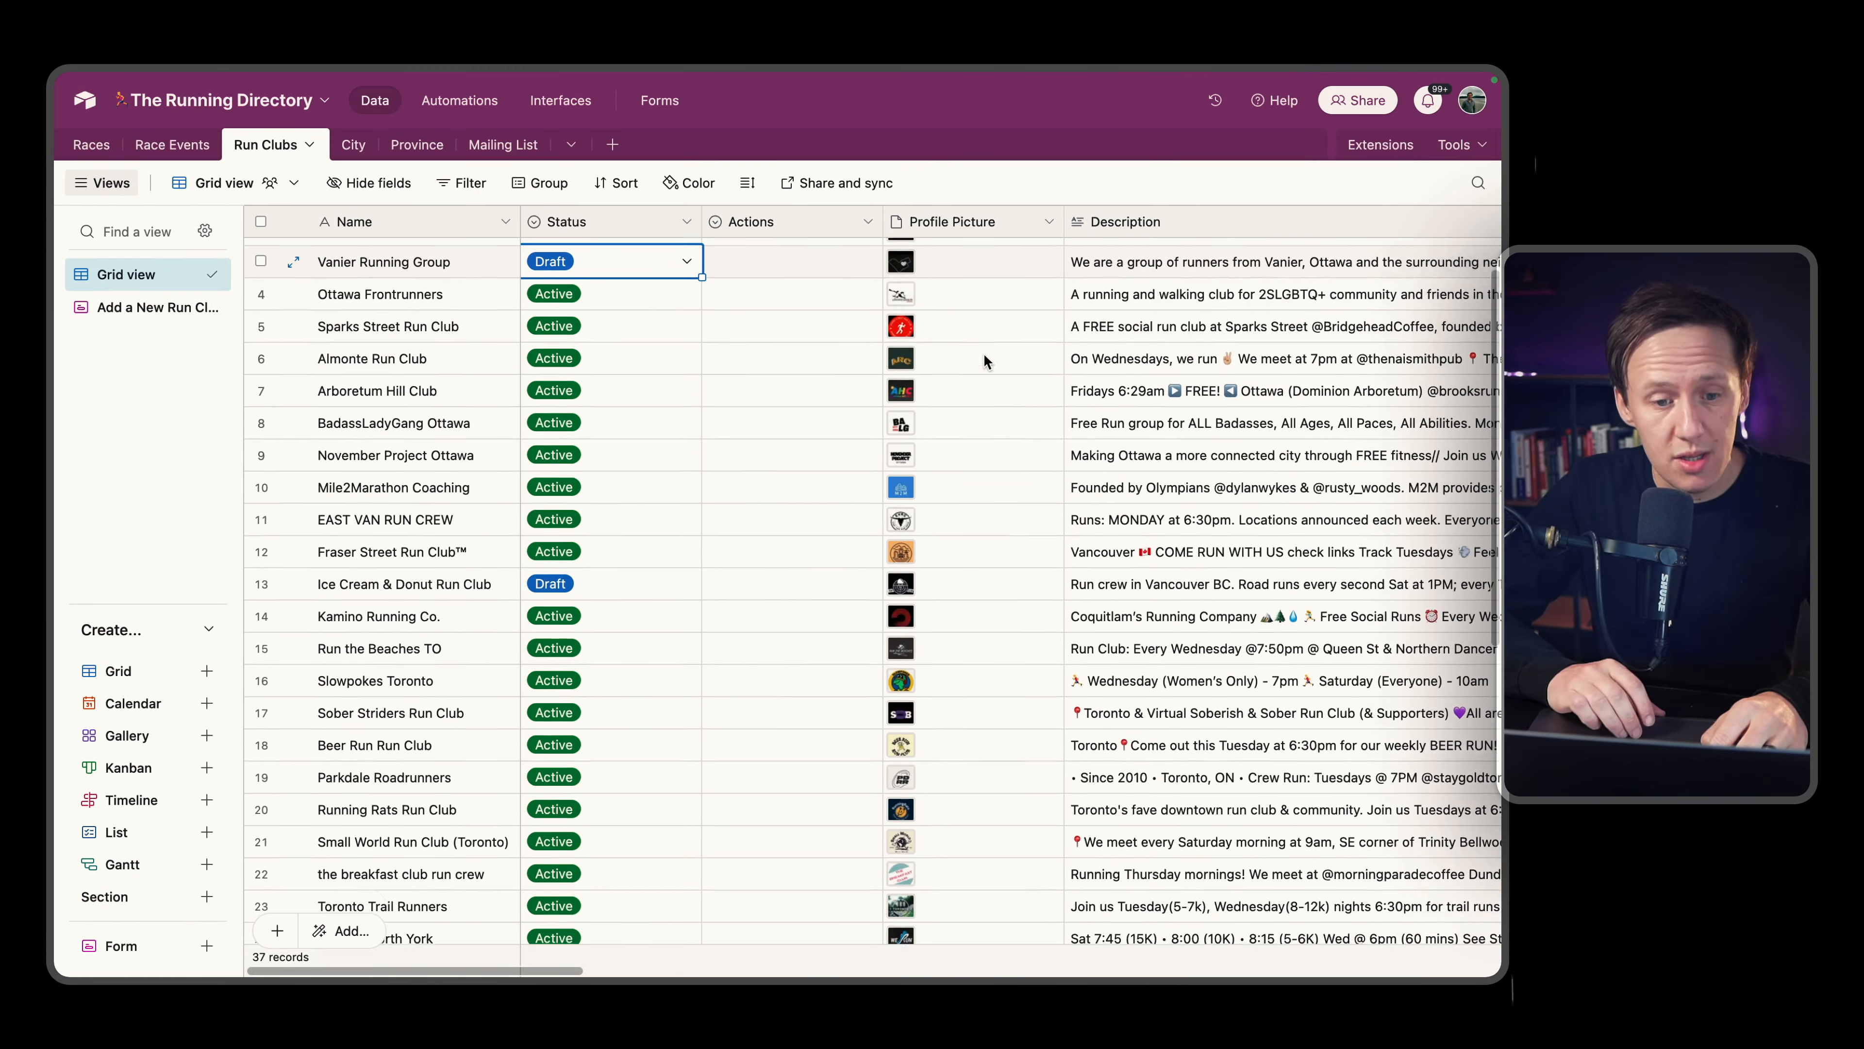
pyautogui.scroll(10, 983, 352)
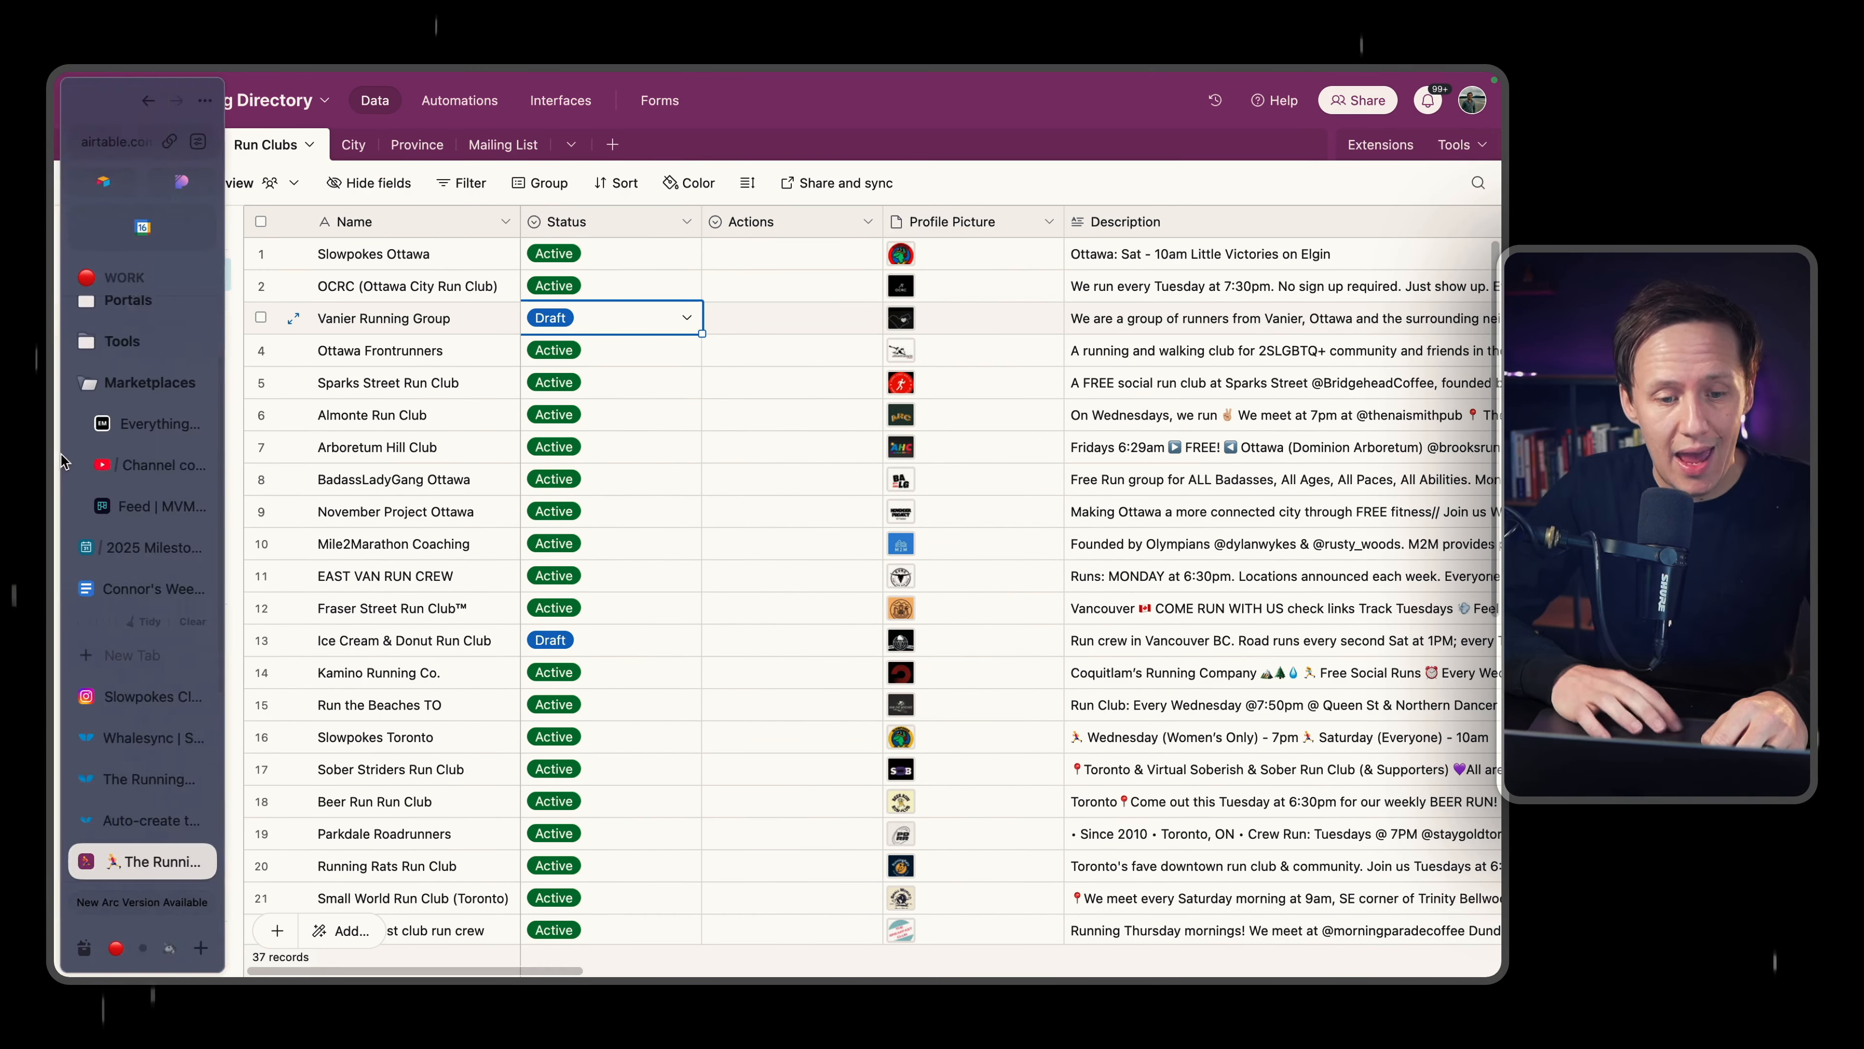
# Switch to the slowpokes.club Instagram profile and open the Airtable web clipper's form for adding a record to Run Clubs.
pyautogui.moveTo(59, 697)
pyautogui.click(136, 697)
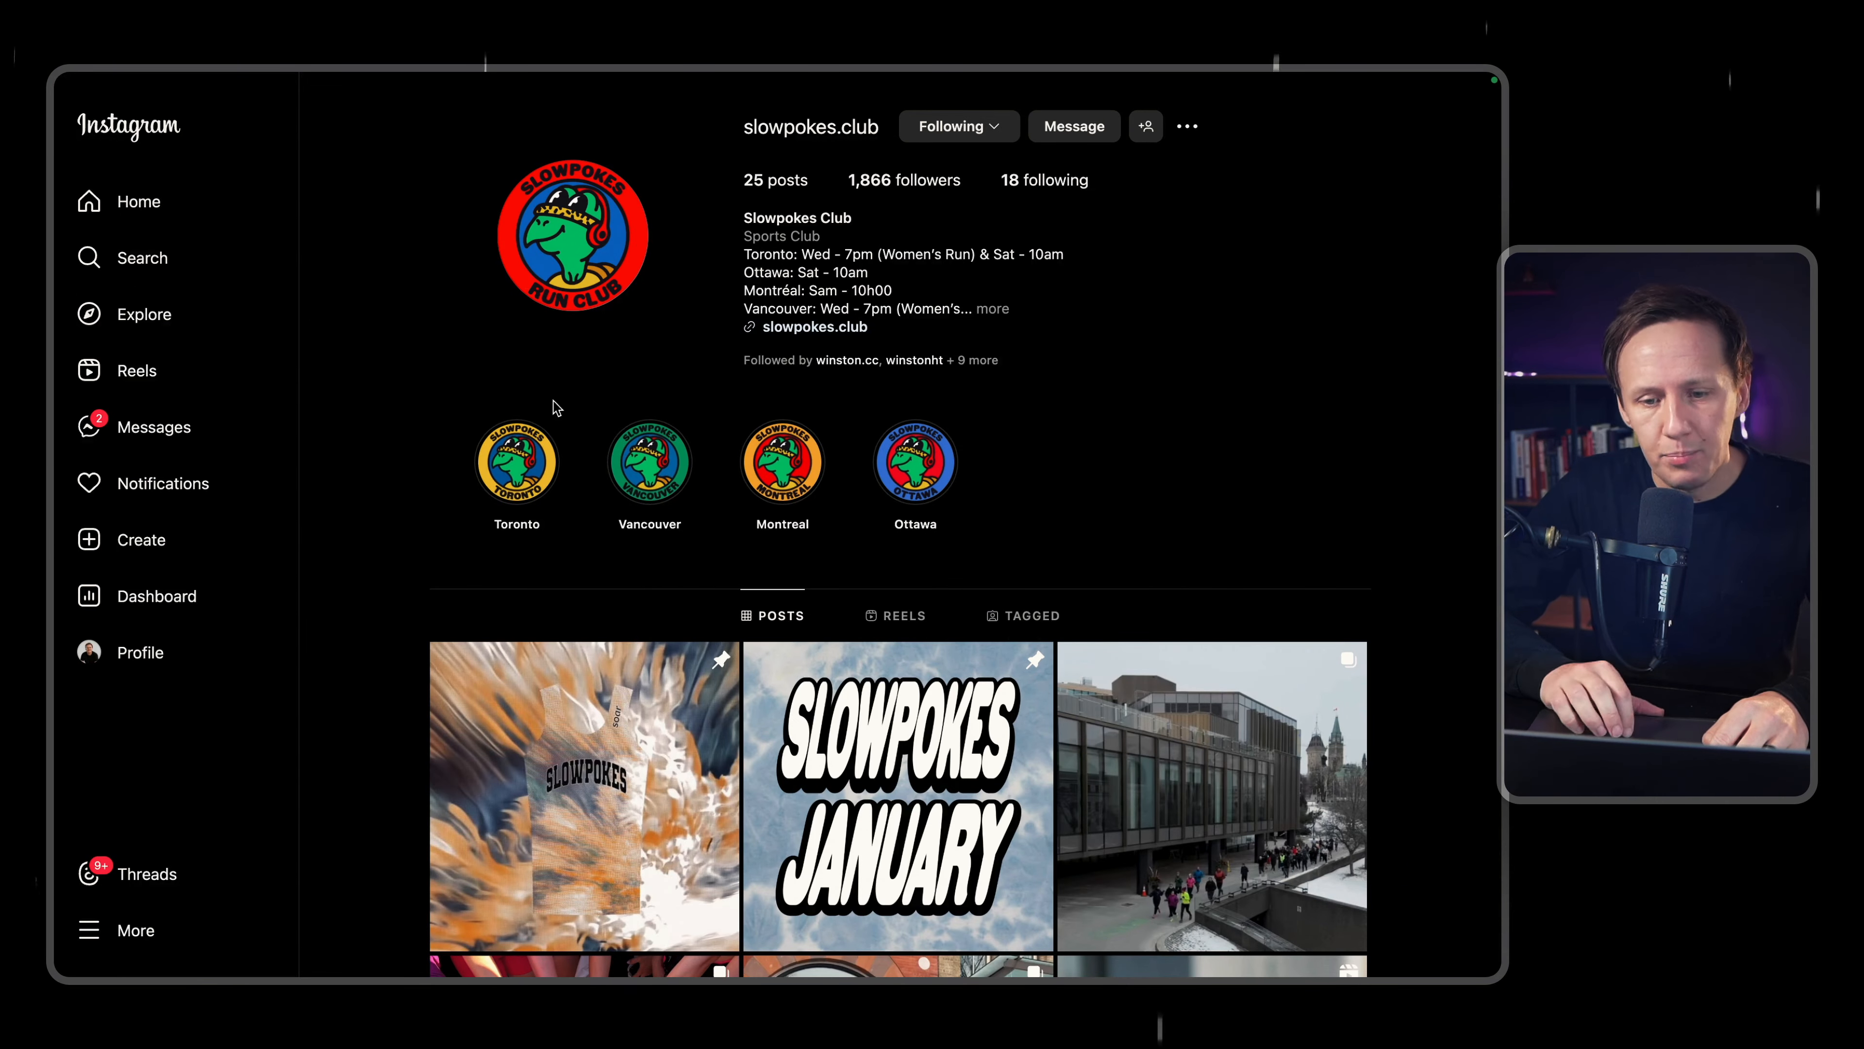
pyautogui.moveTo(57, 351)
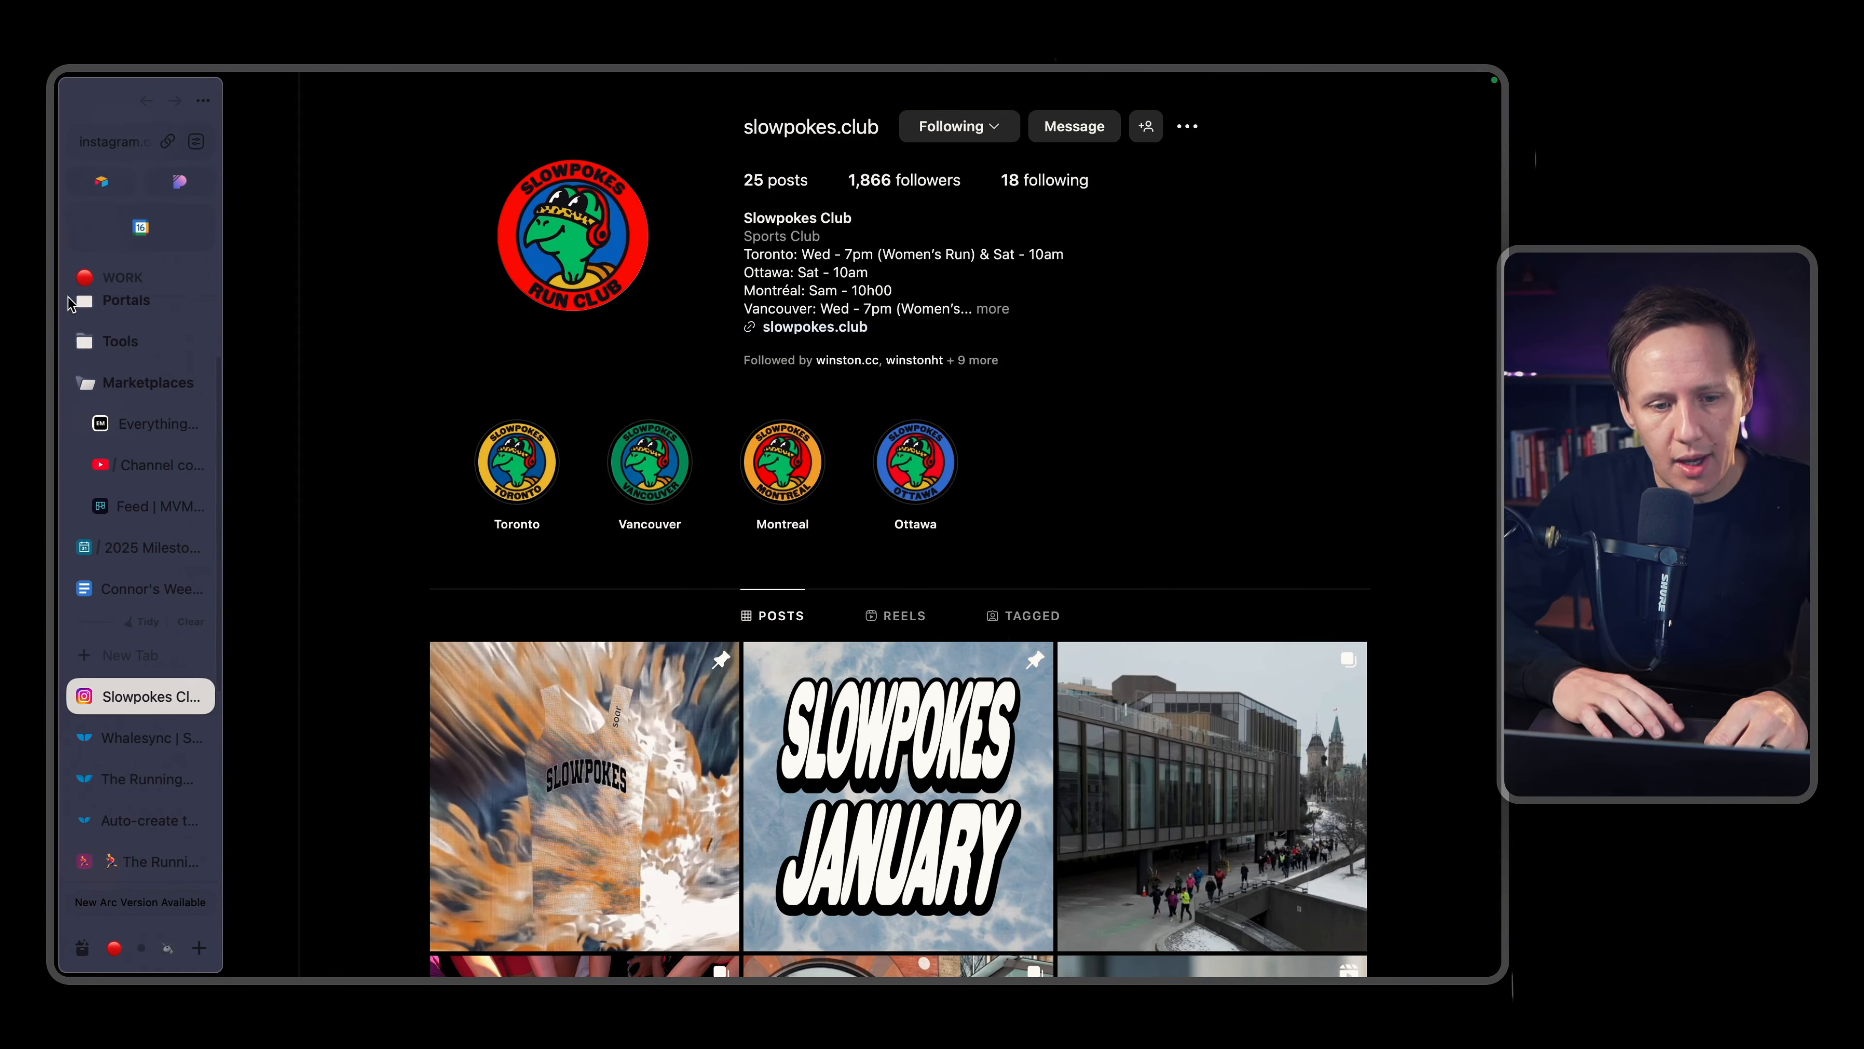
pyautogui.click(109, 181)
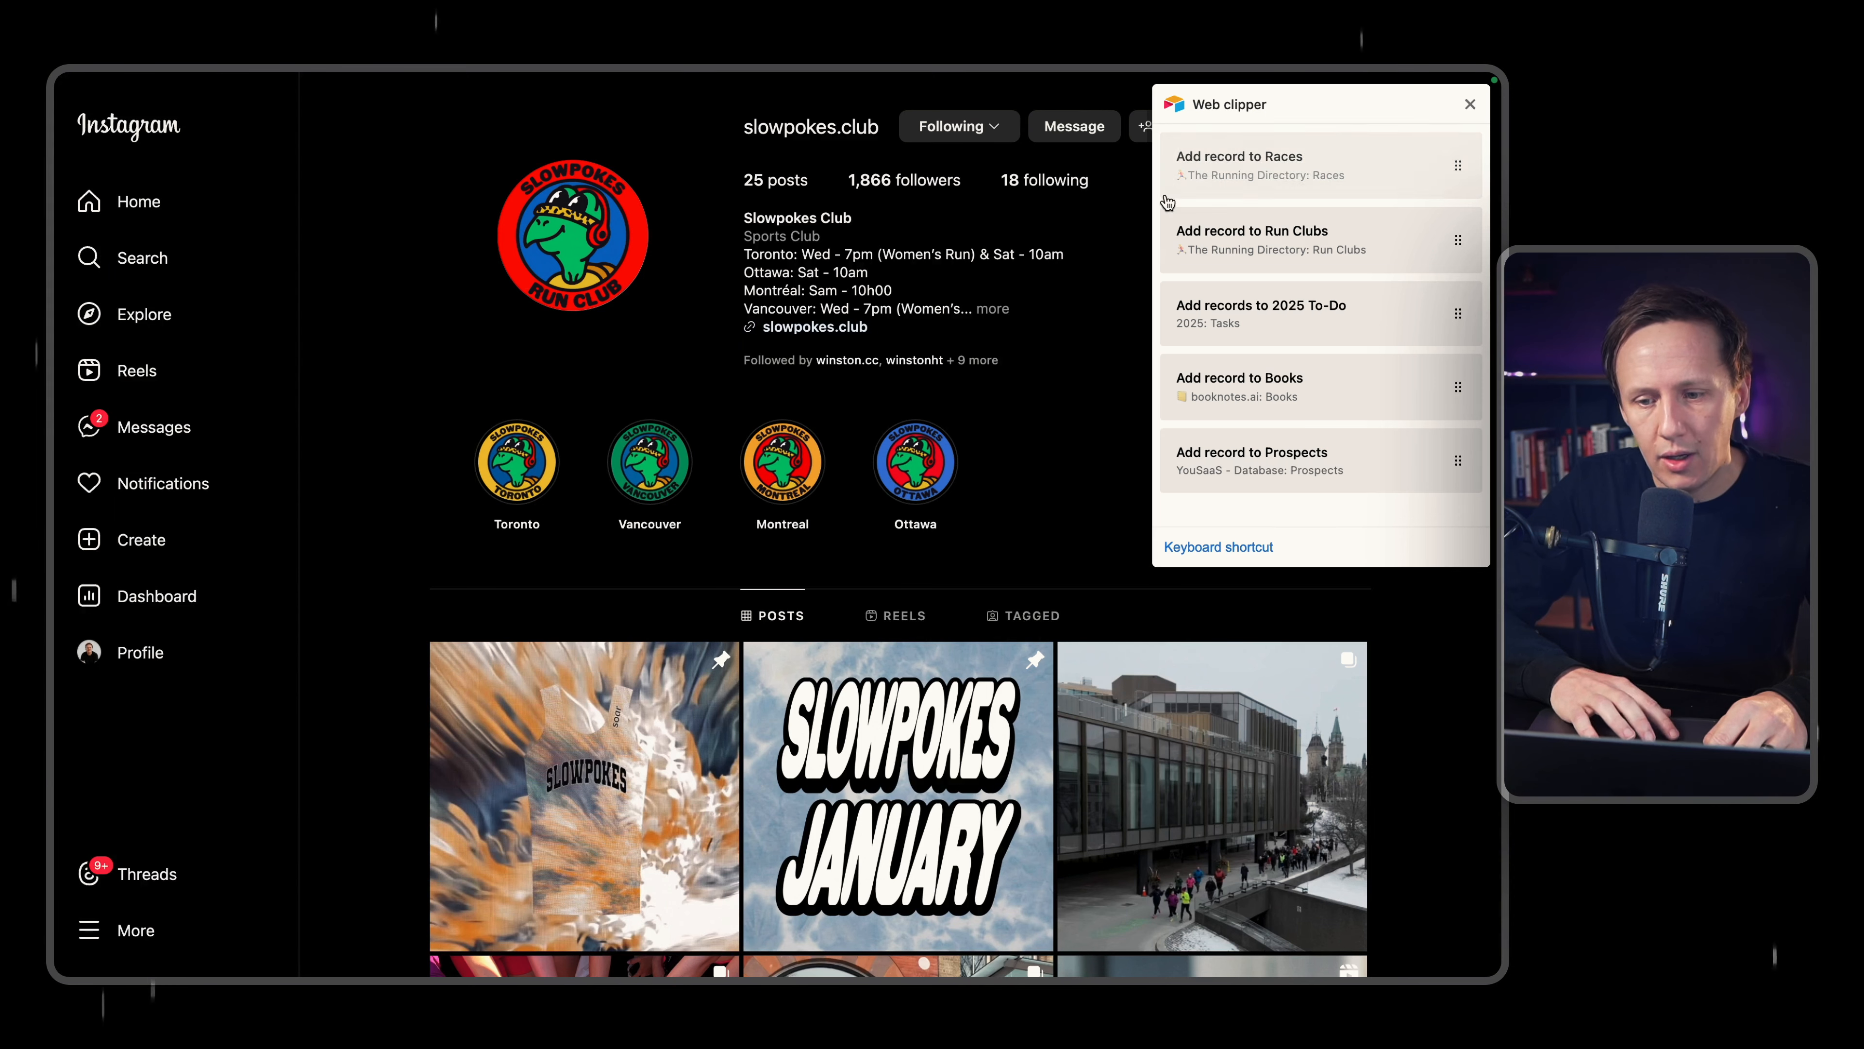
pyautogui.click(1254, 243)
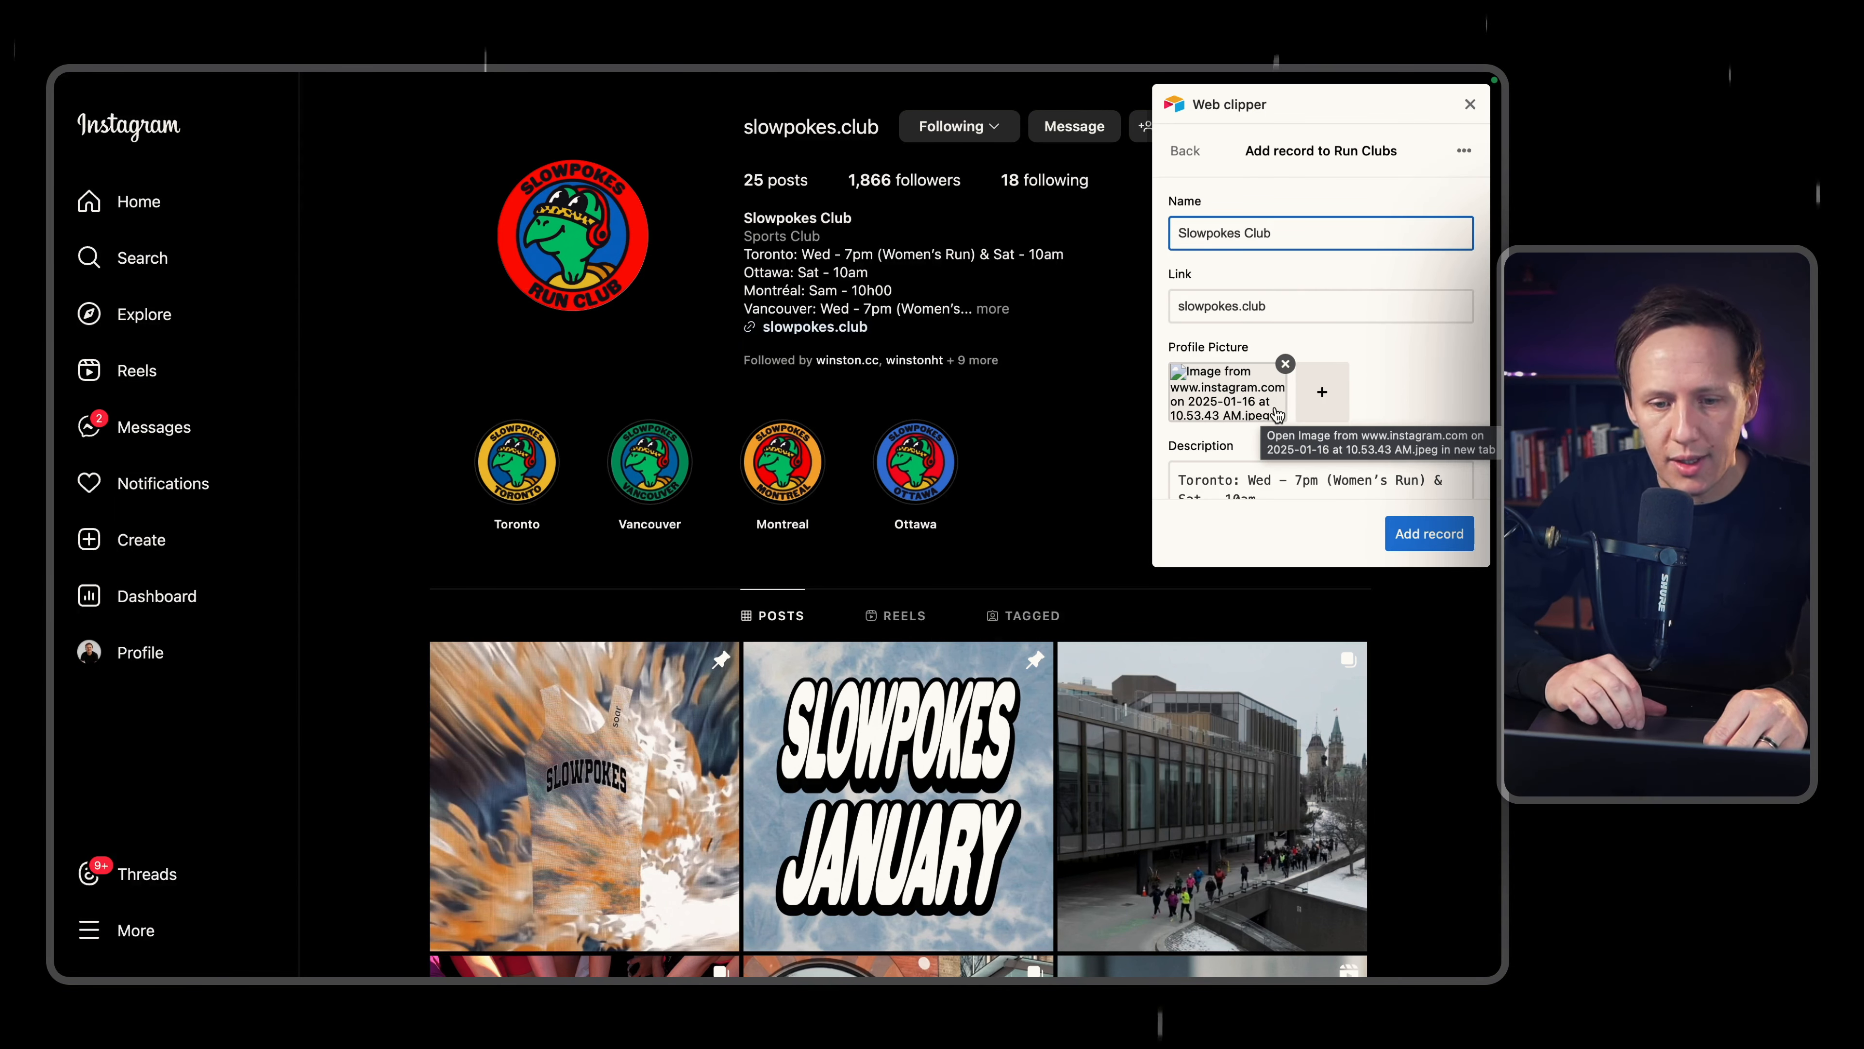
# Review the clipped name, link, profile picture, description, followers and Instagram link, and add the Slowpokes Club record without choosing a city.
pyautogui.scroll(-2, 1276, 415)
pyautogui.scroll(-2, 1277, 415)
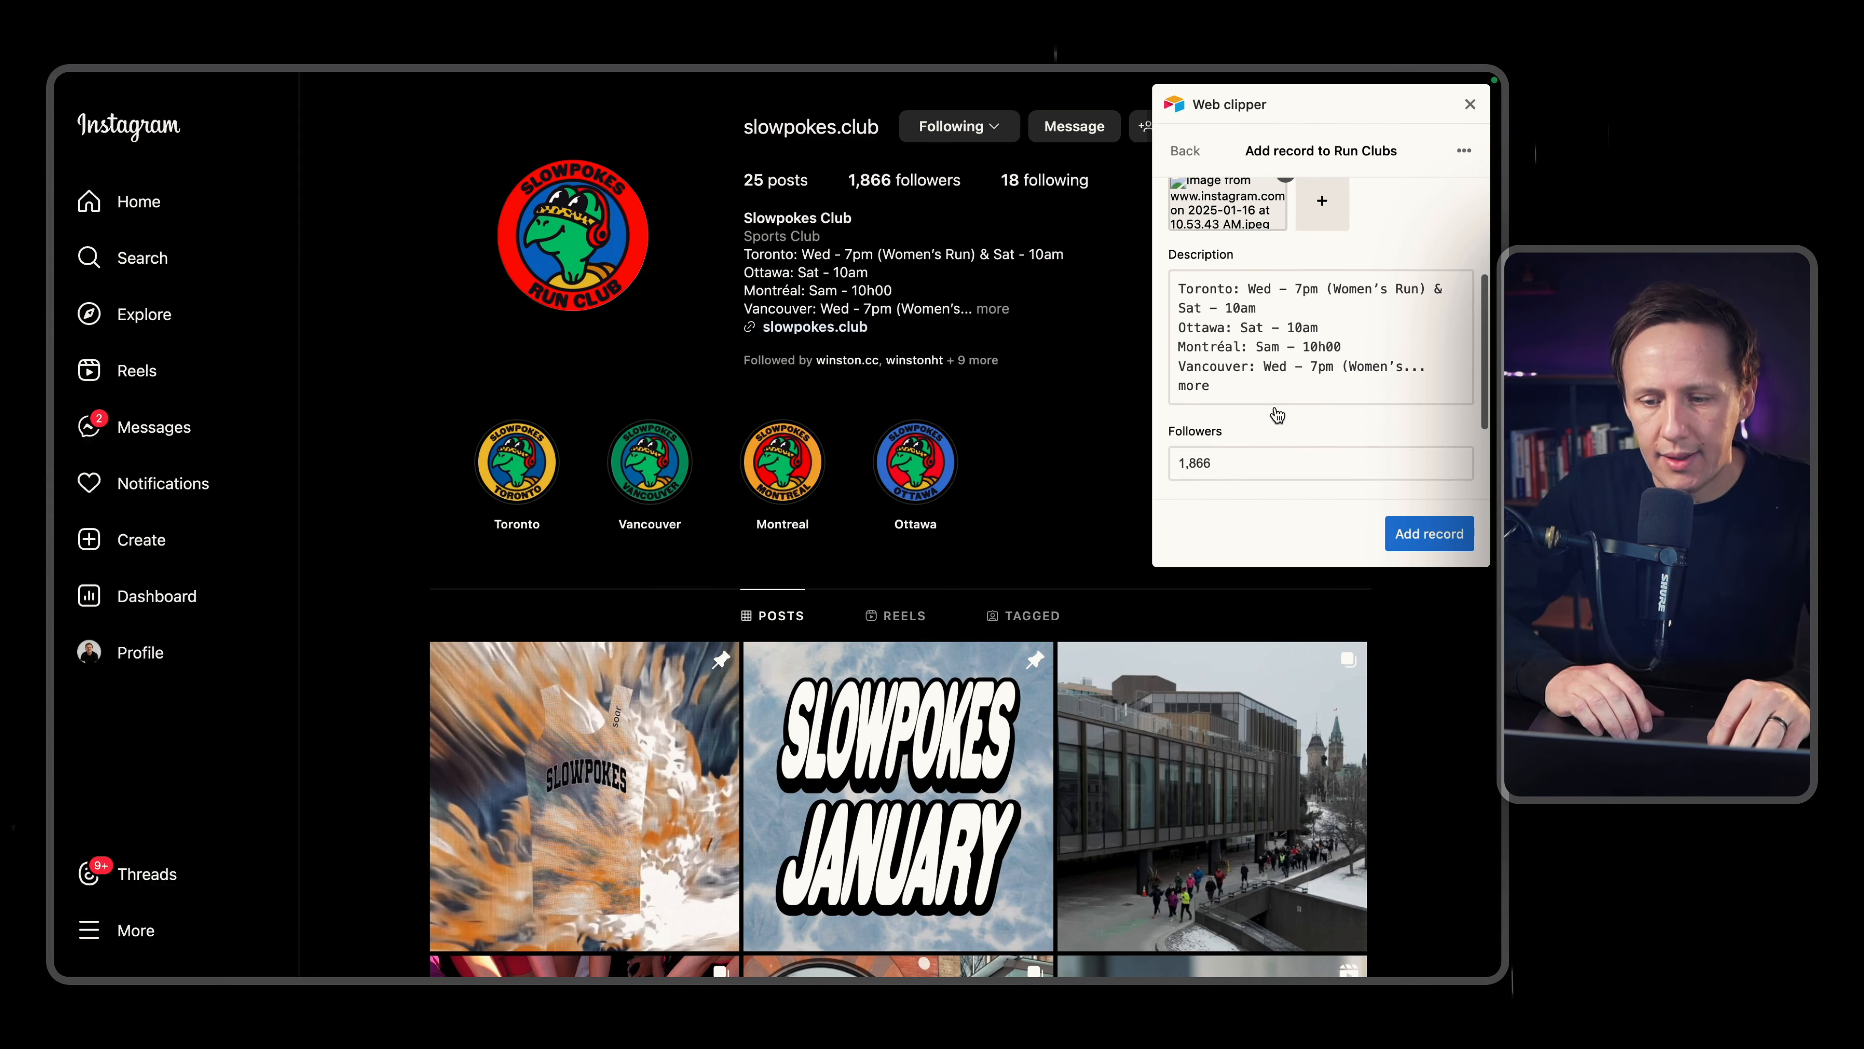
pyautogui.scroll(5, 1278, 415)
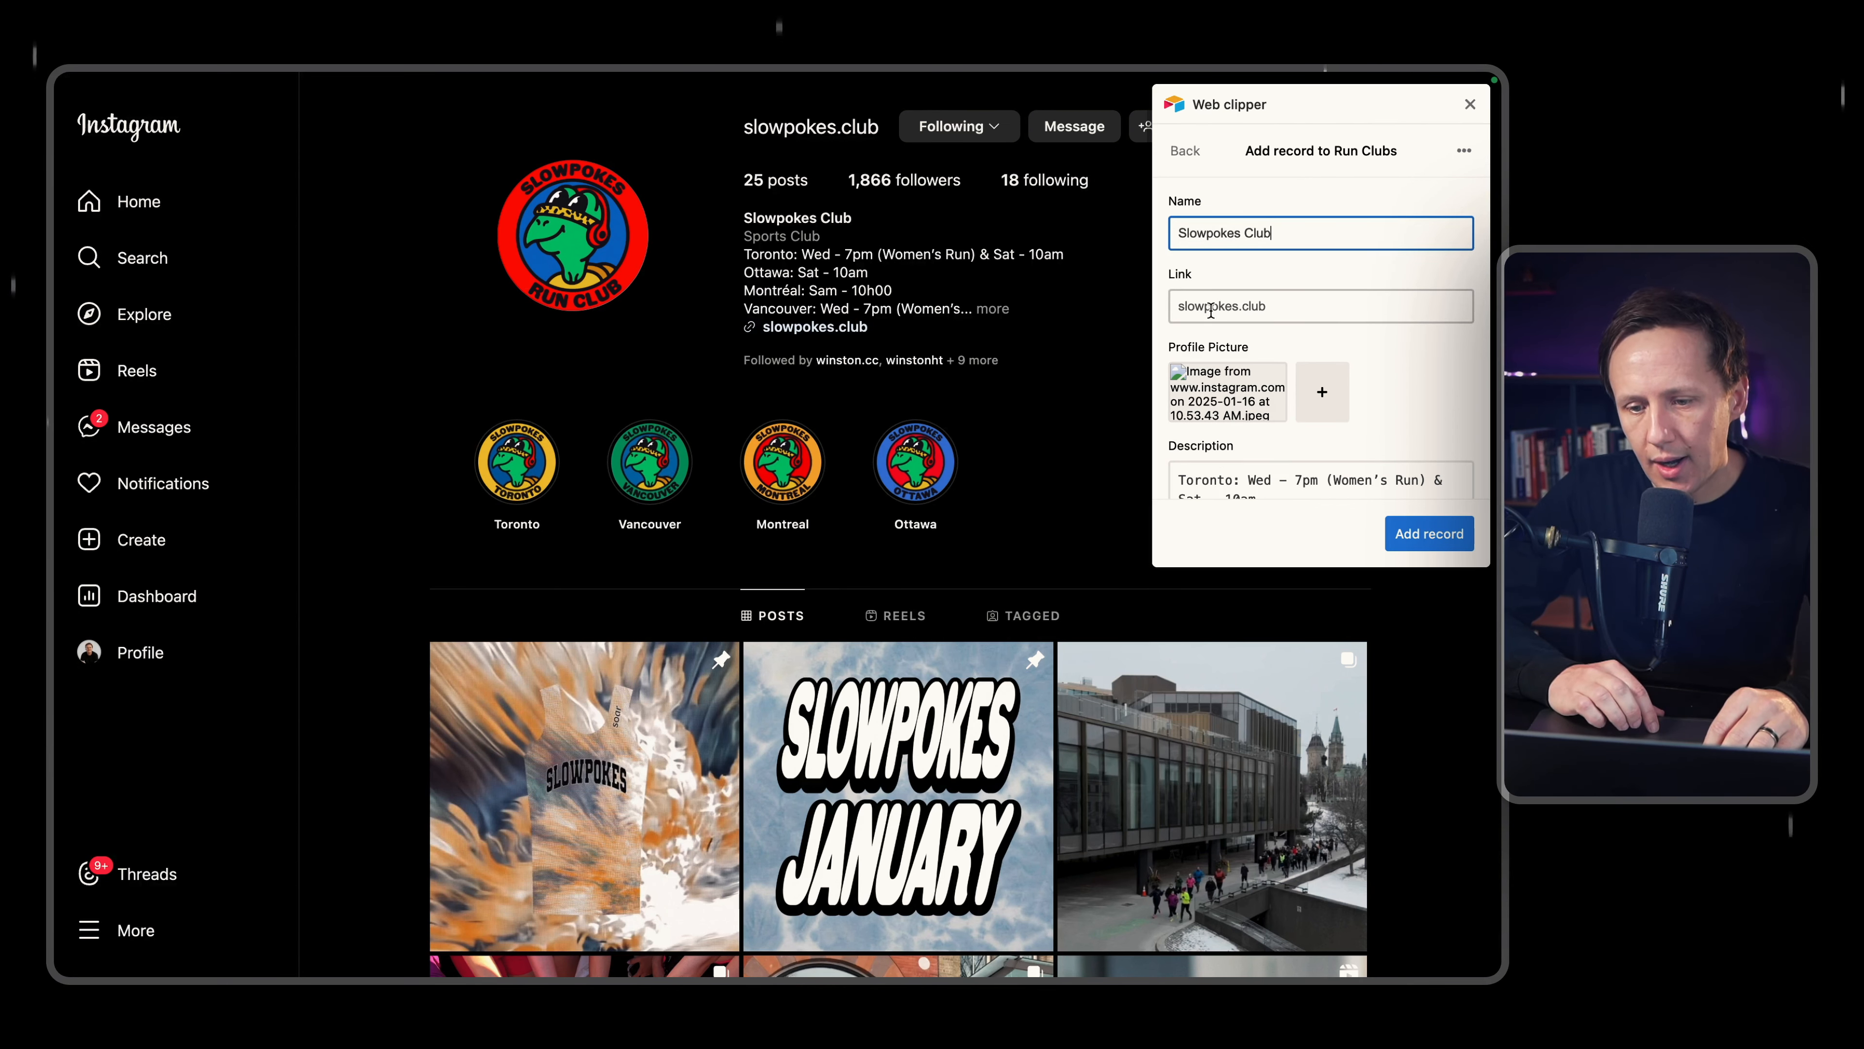
pyautogui.scroll(-2, 1211, 310)
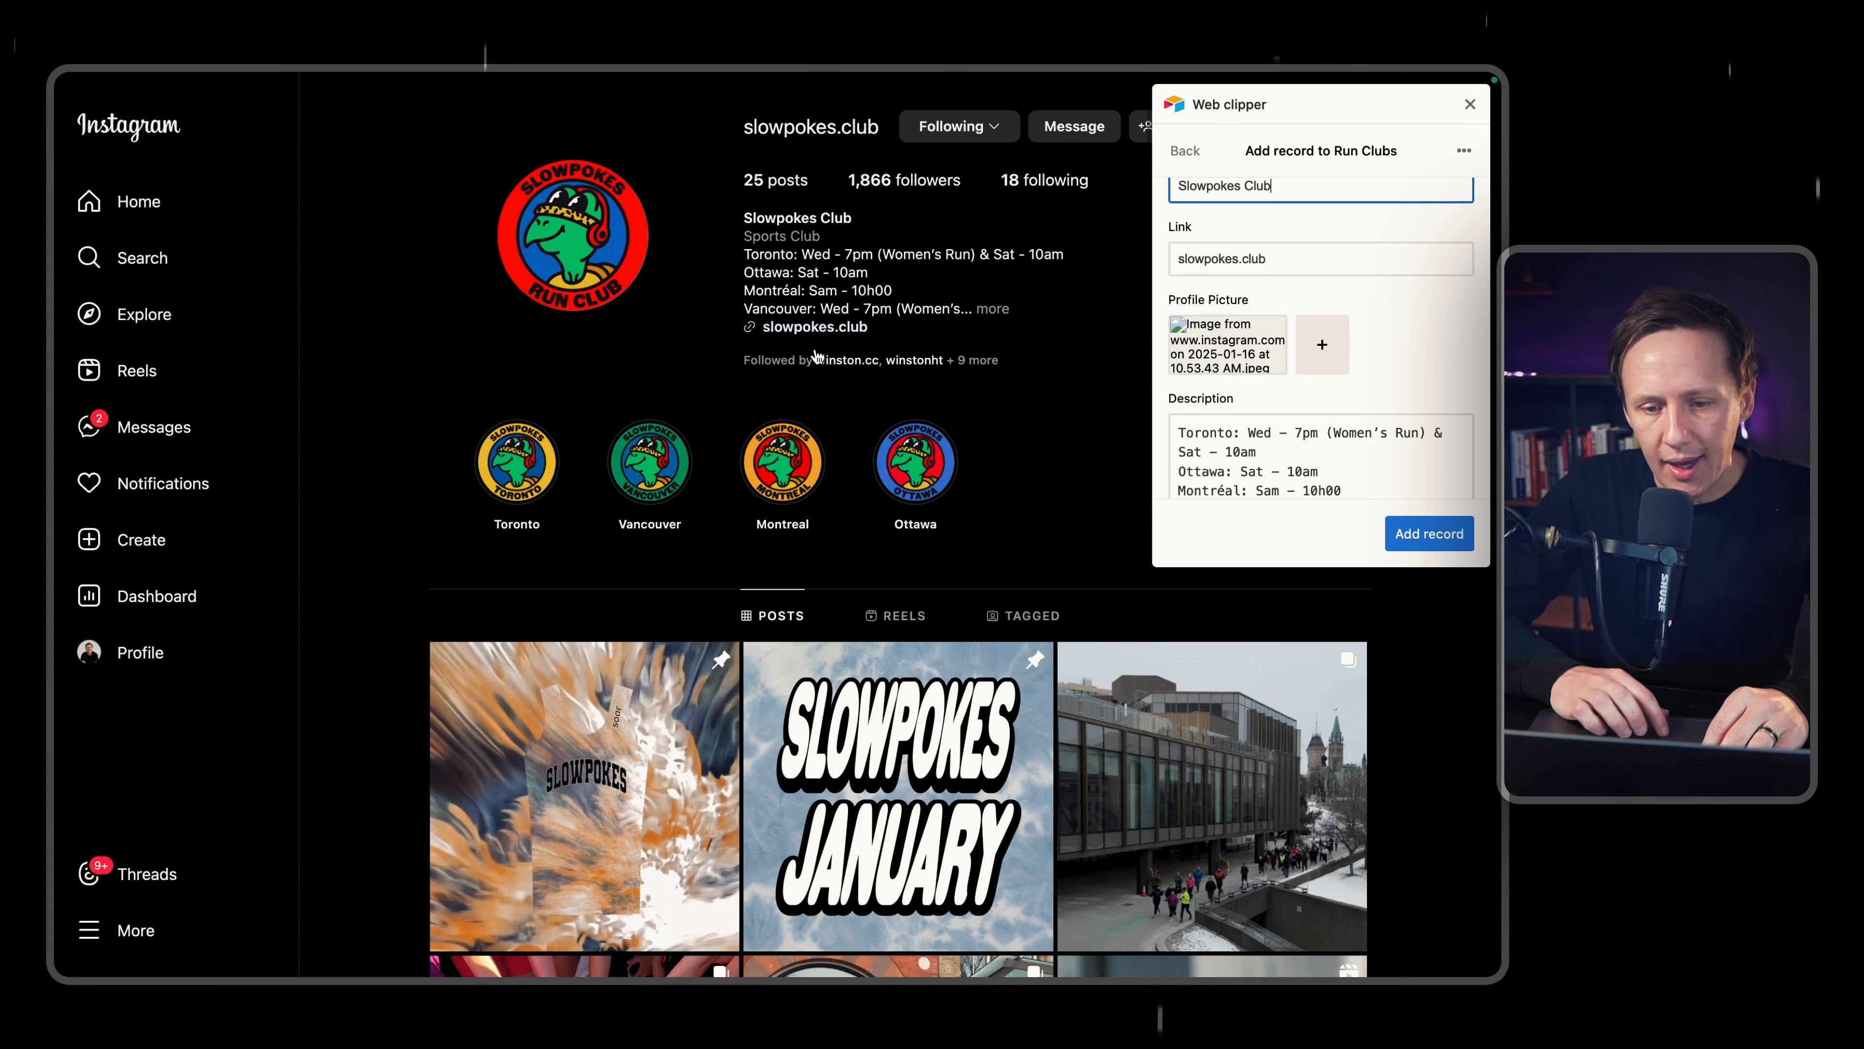
pyautogui.scroll(-4, 1262, 323)
pyautogui.scroll(2, 1230, 285)
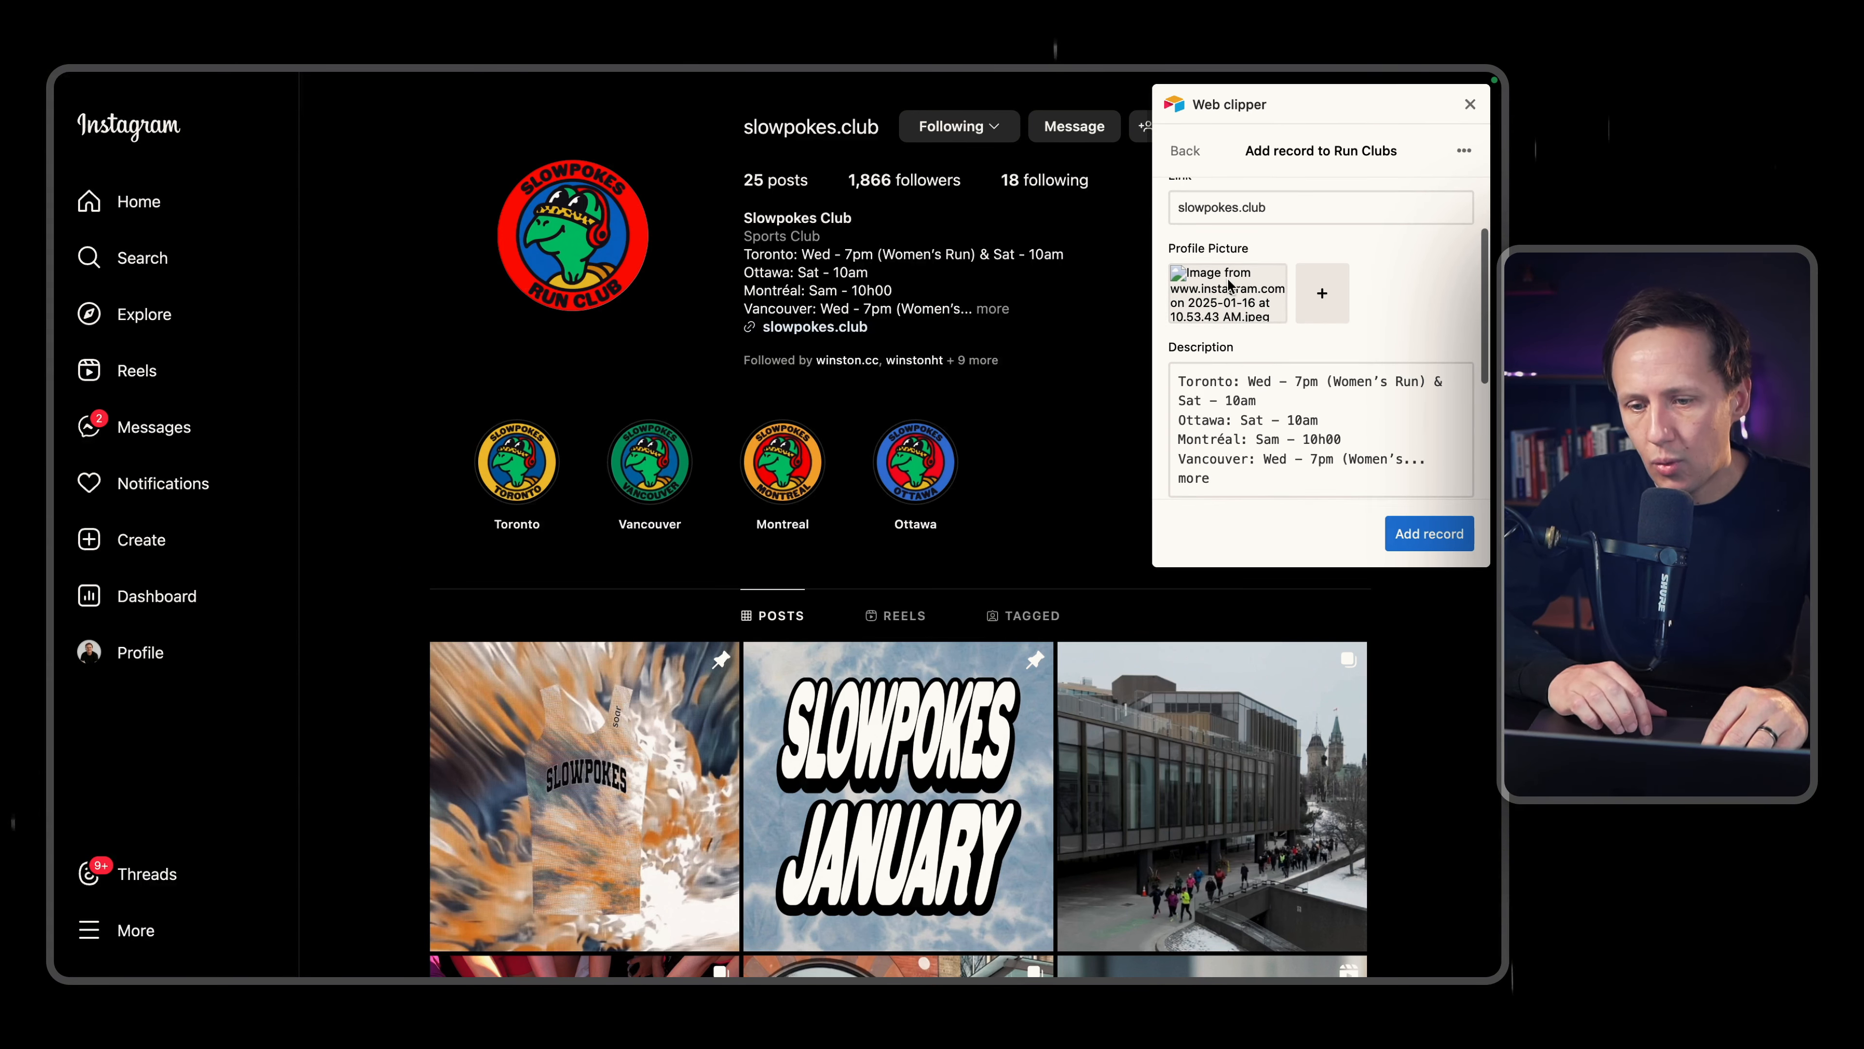
pyautogui.scroll(-2, 1182, 376)
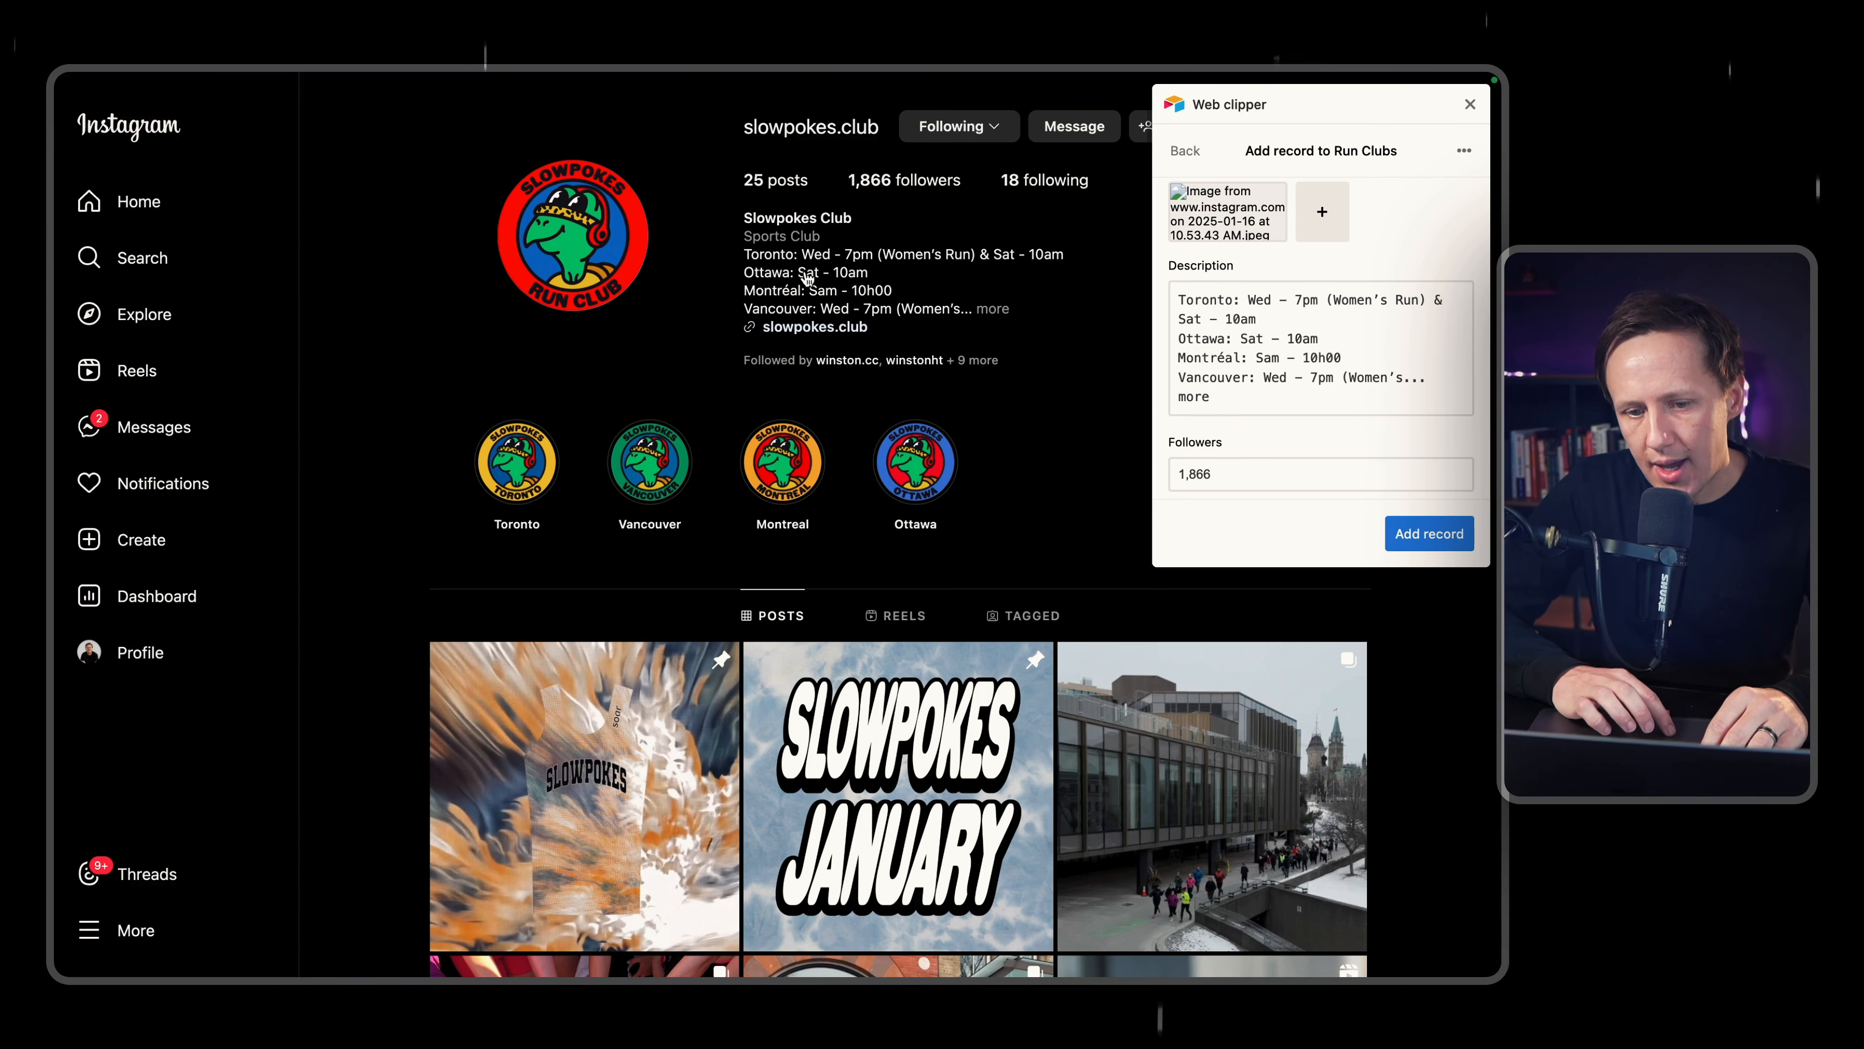
pyautogui.scroll(-4, 1259, 367)
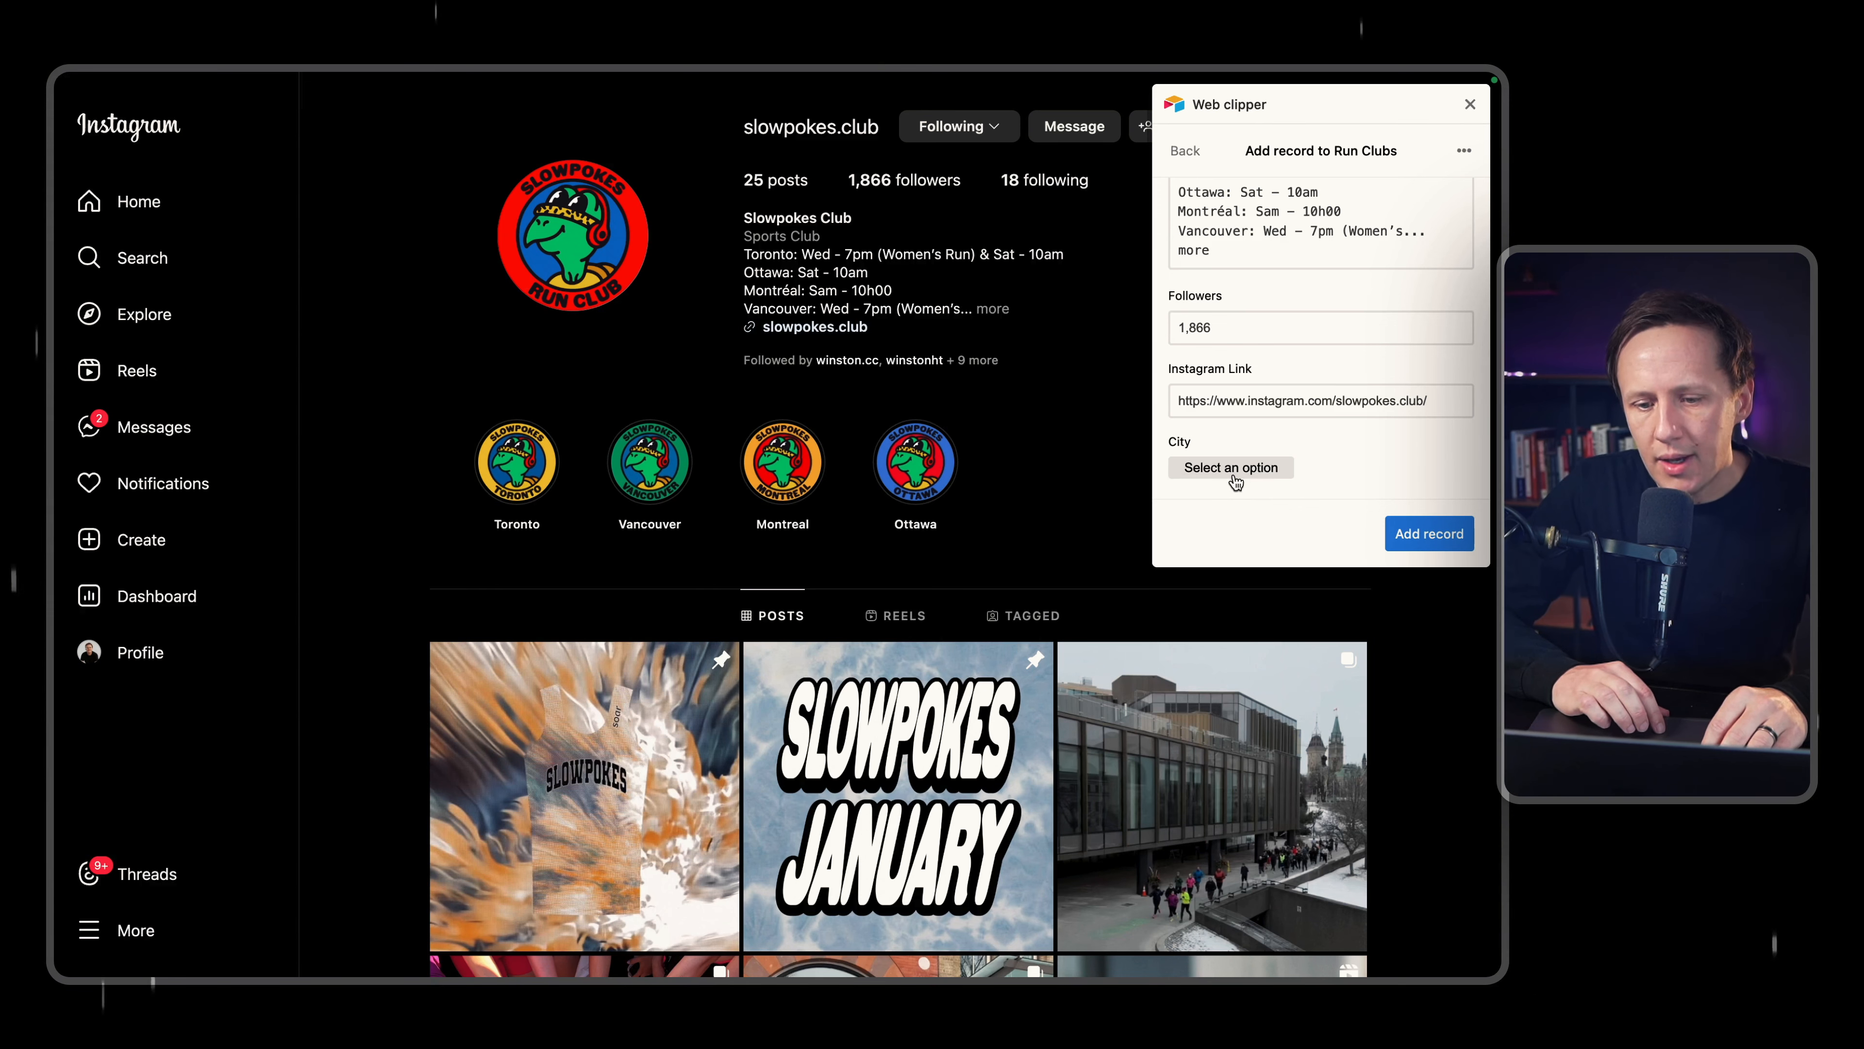
pyautogui.click(1407, 536)
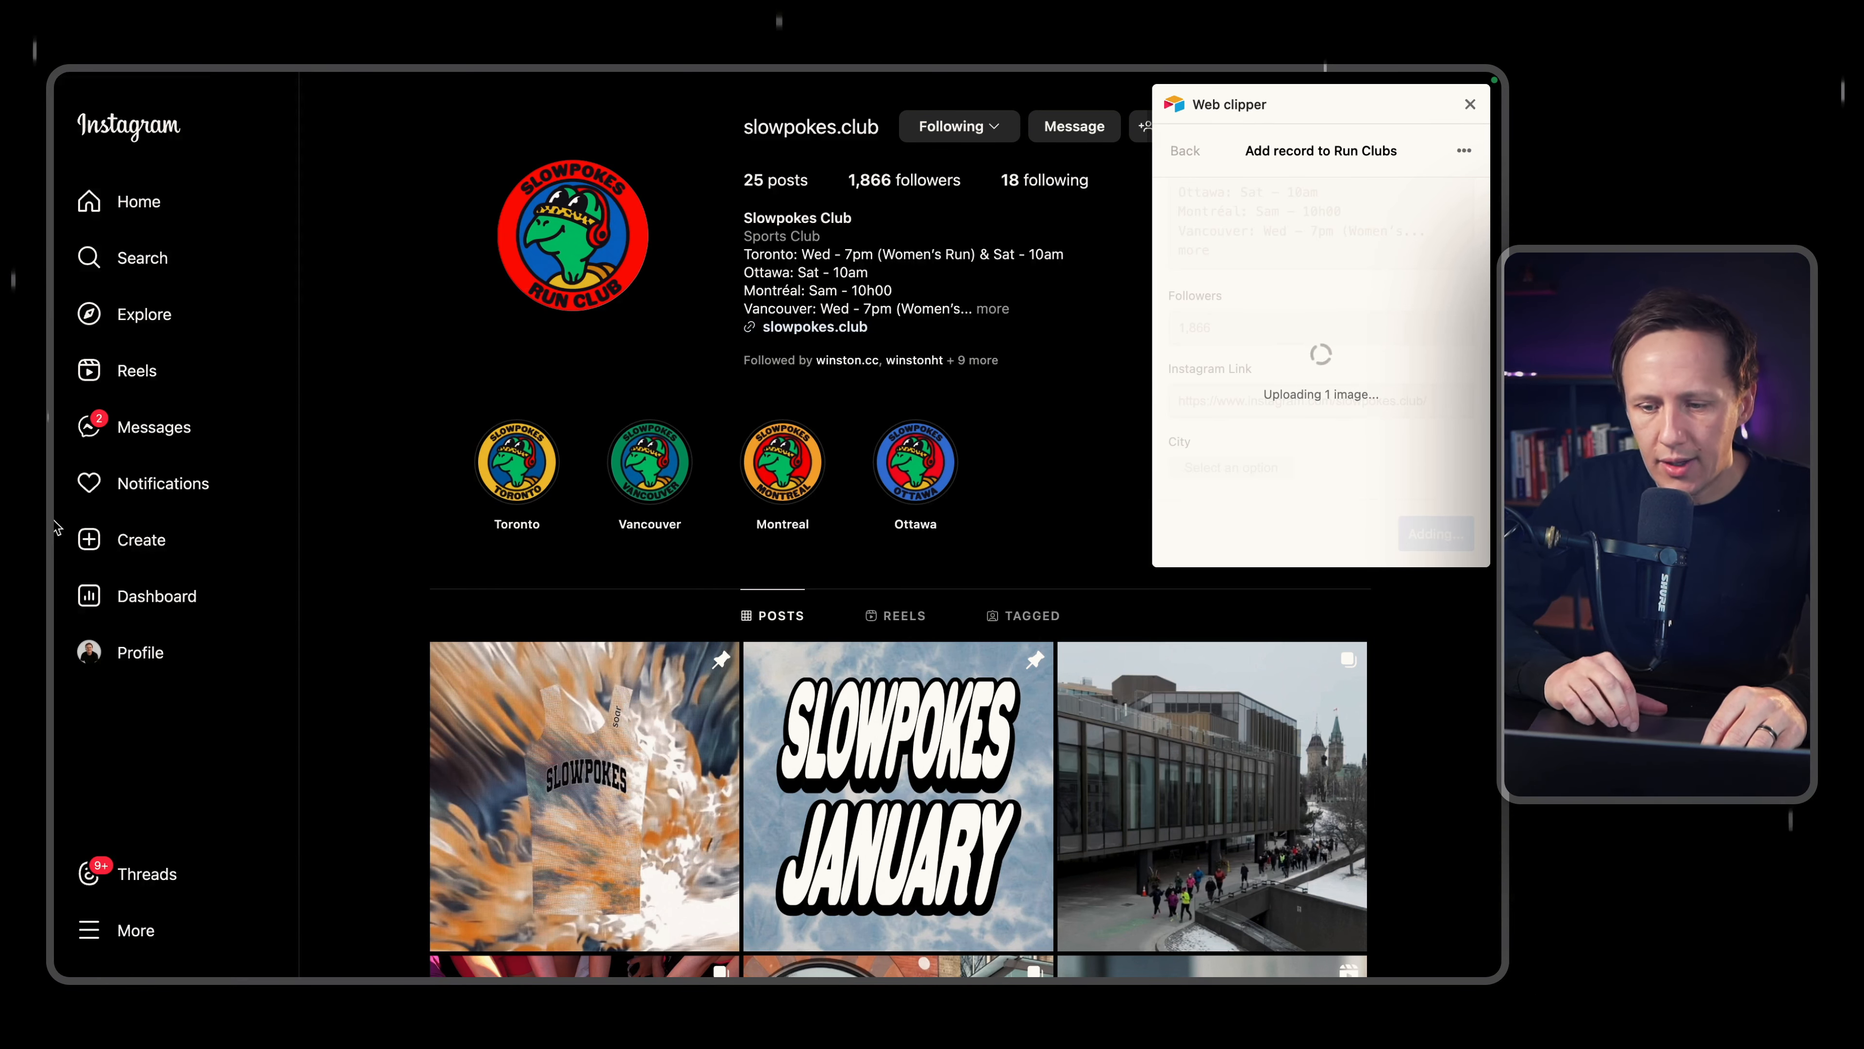
# Switch to Airtable's Run Clubs table and examine the newly clipped Slowpokes Club record's status, action, profile picture, followers, city and meeting fields.
pyautogui.moveTo(55, 527)
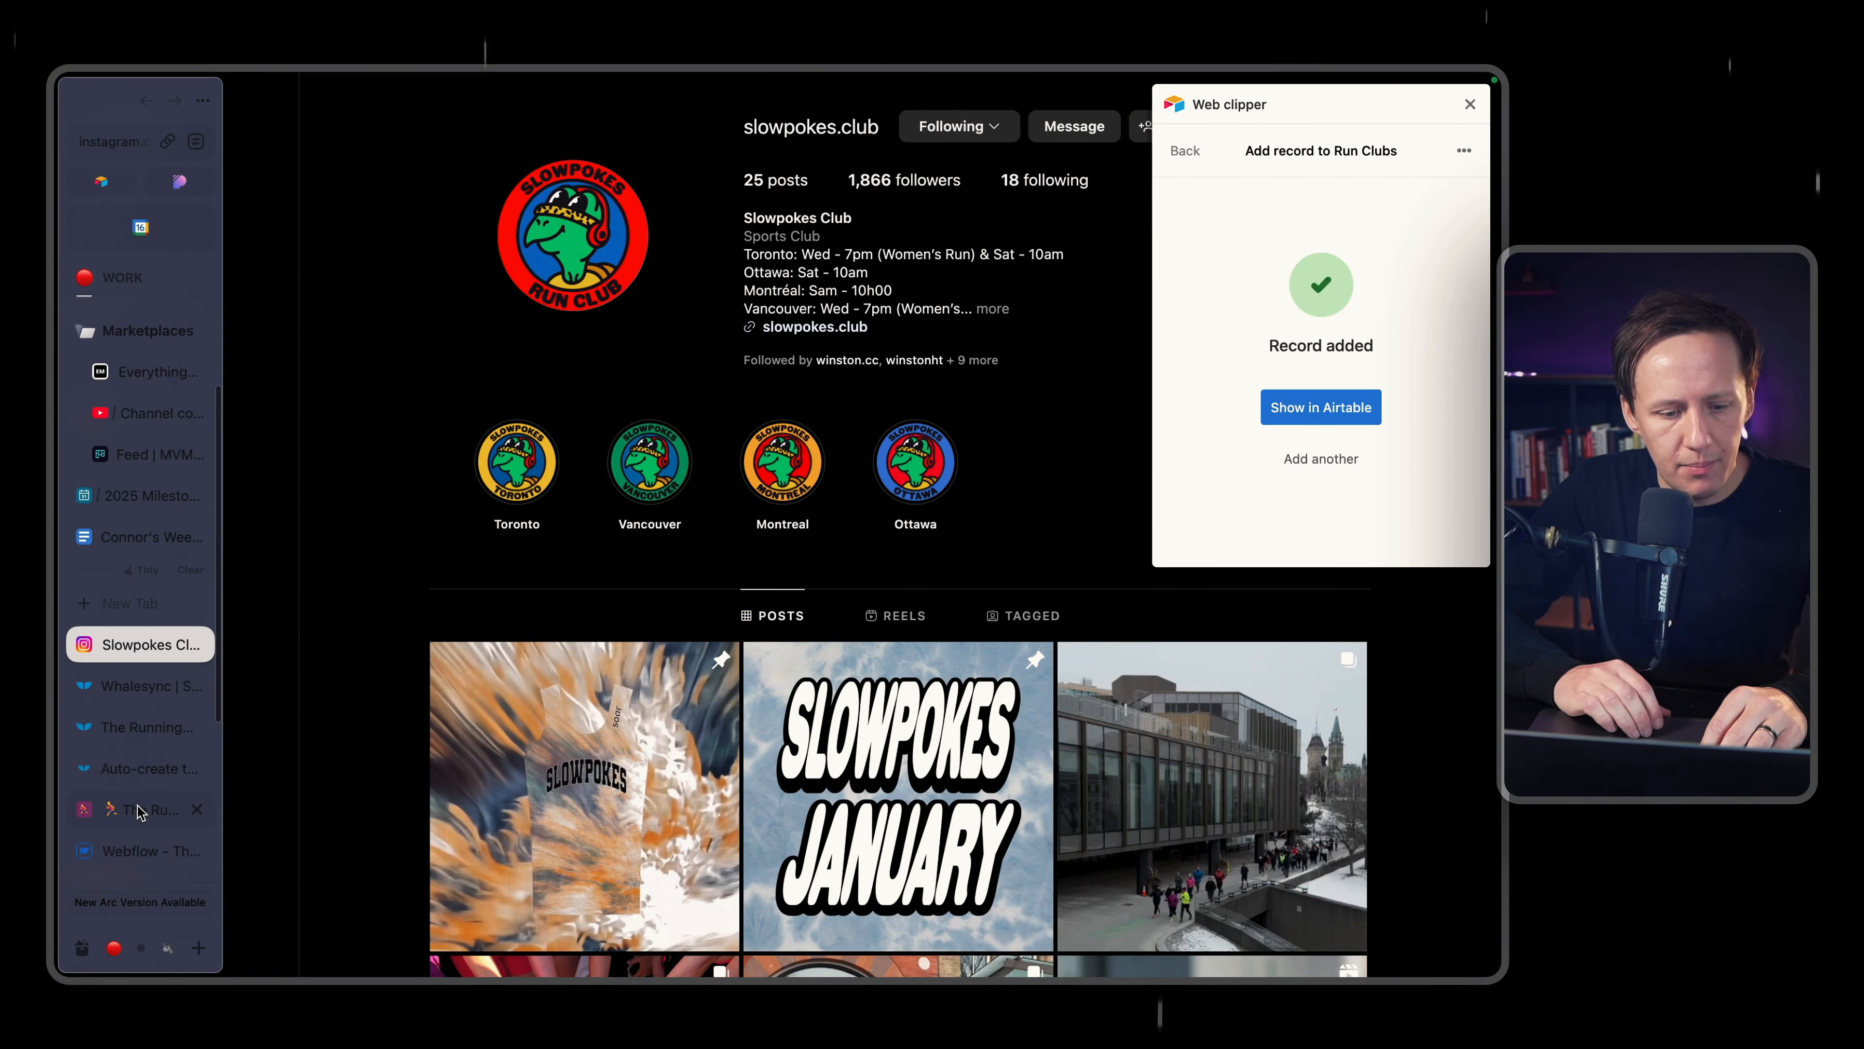
pyautogui.click(137, 810)
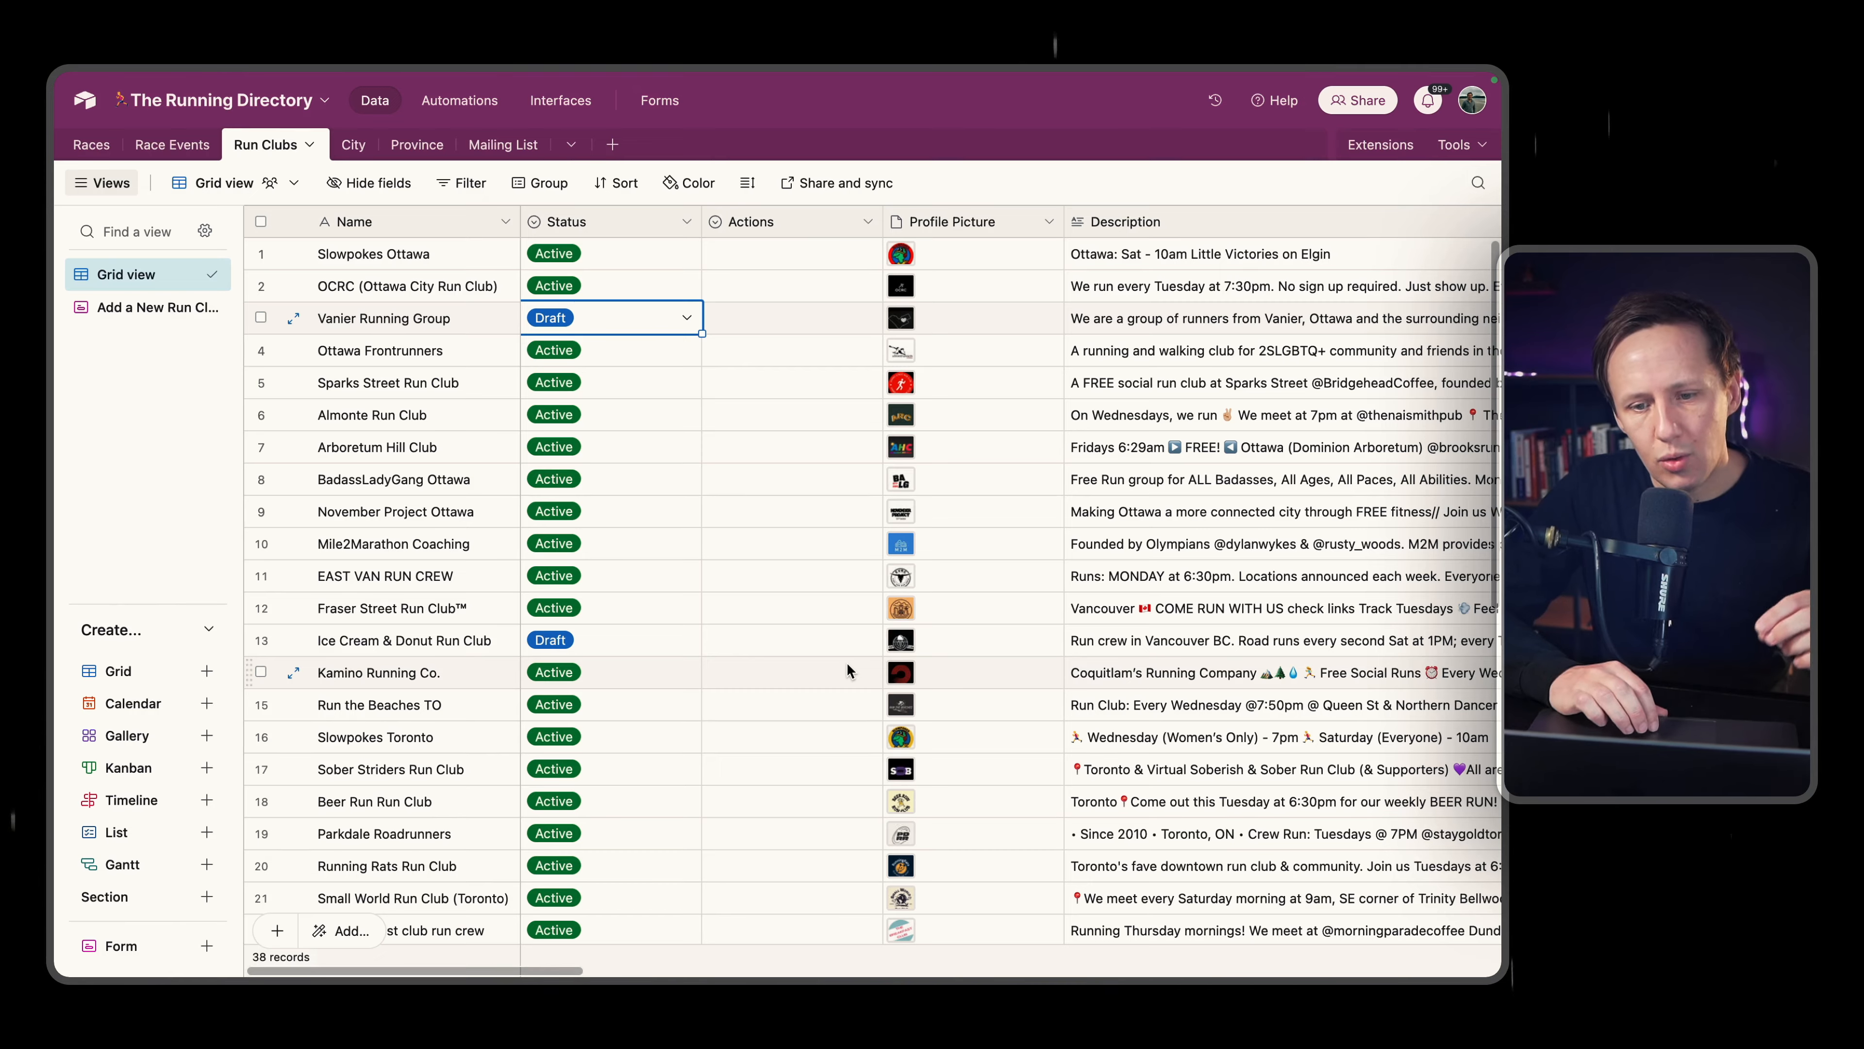
pyautogui.scroll(-10, 847, 669)
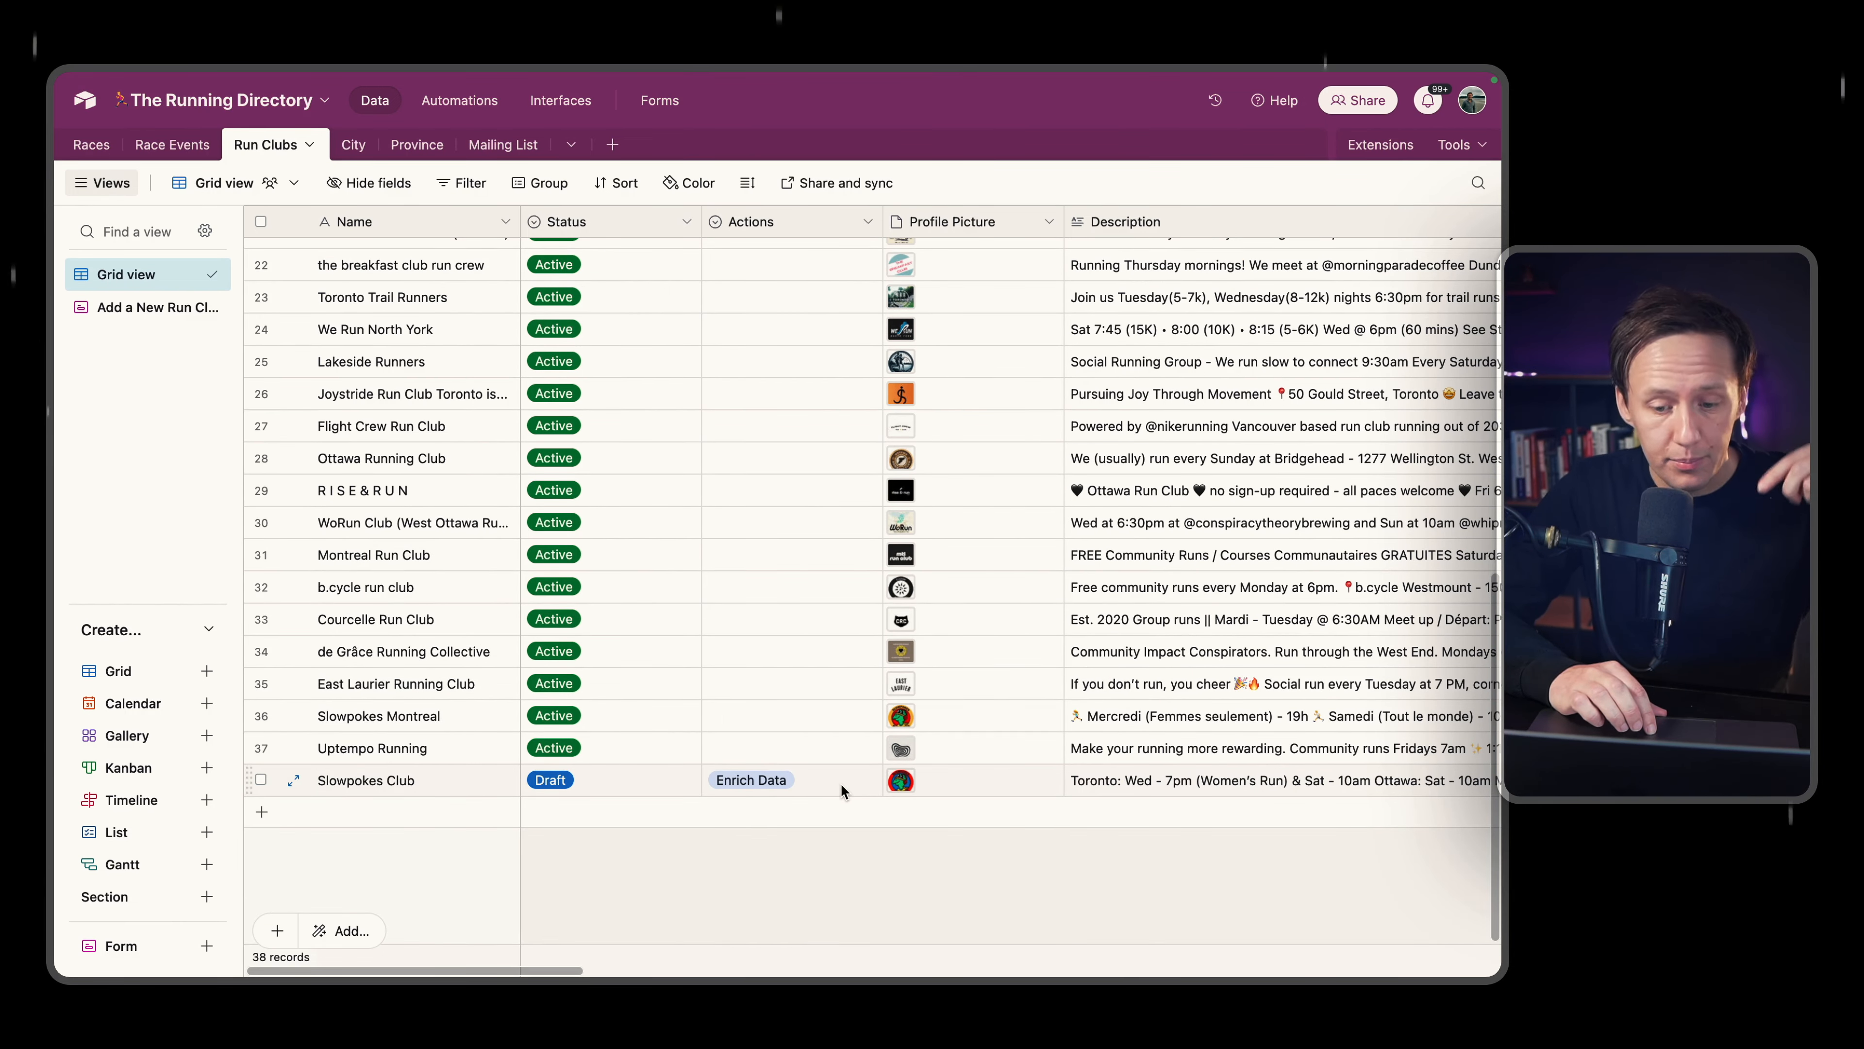
pyautogui.hscroll(10, 842, 790)
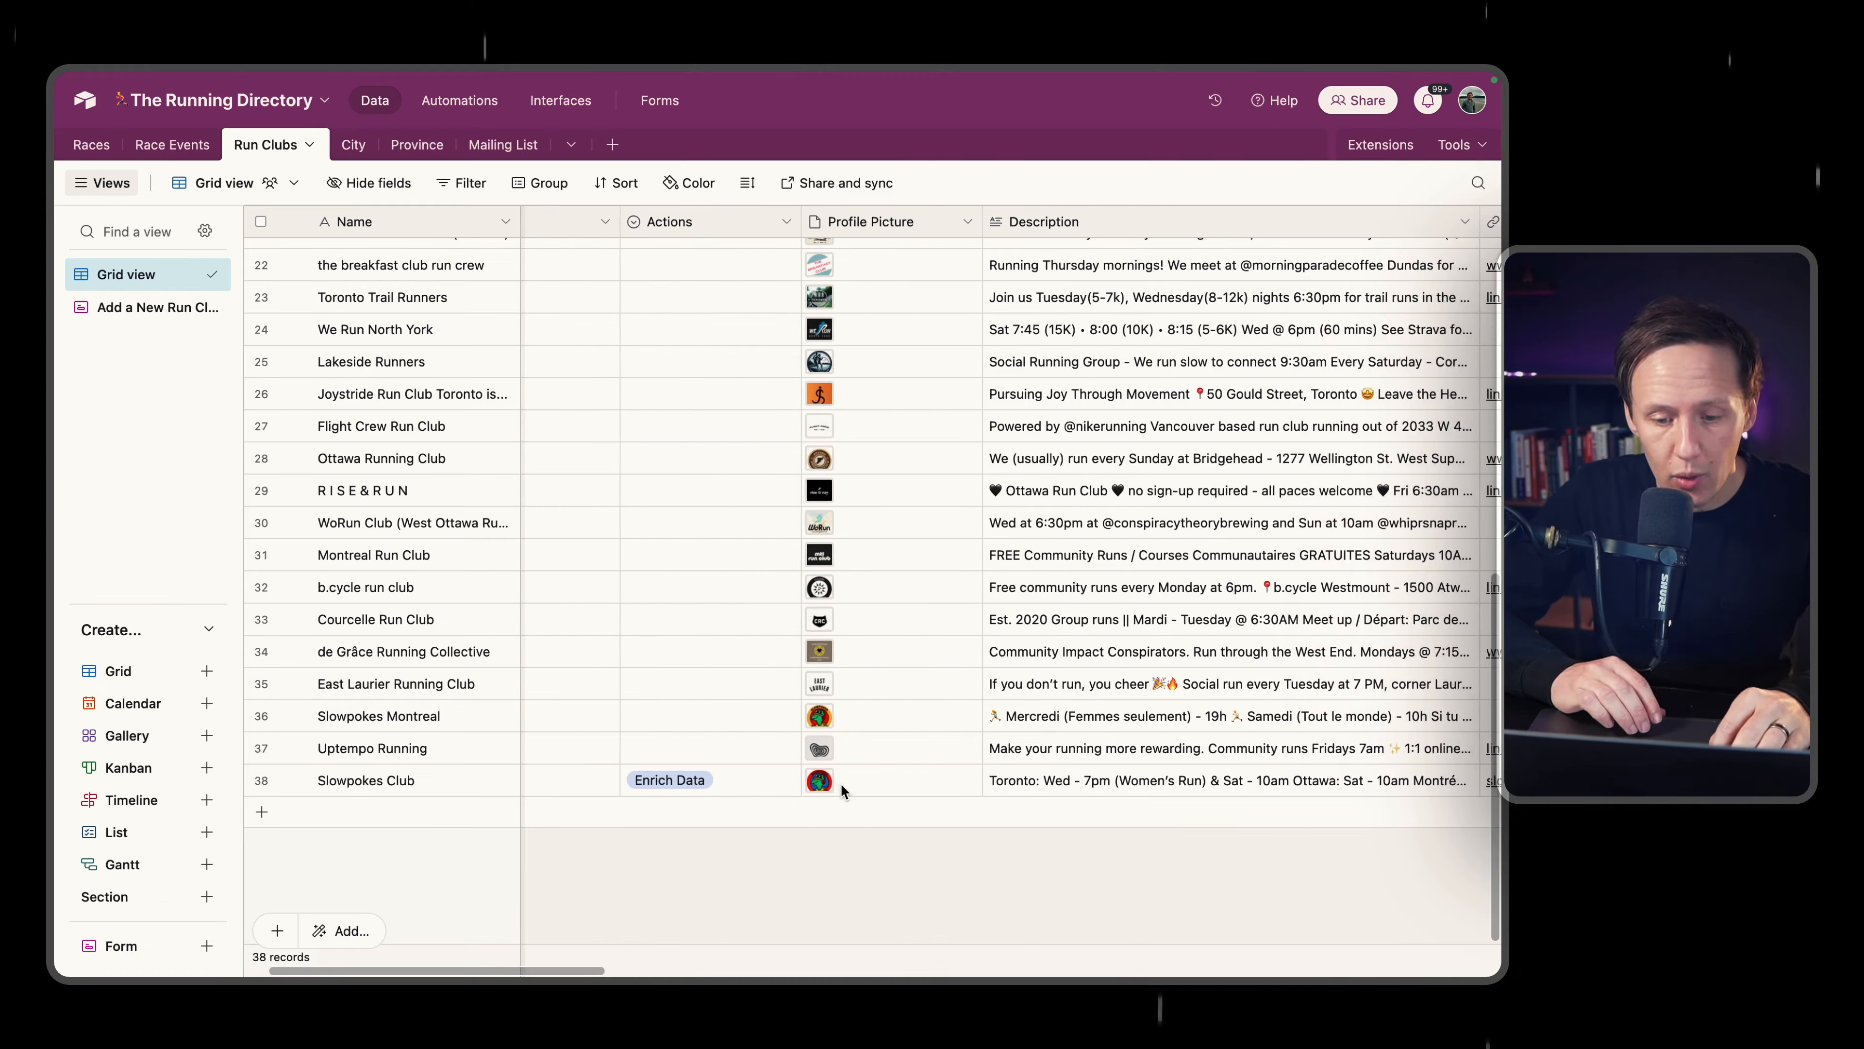
pyautogui.hscroll(-10, 841, 783)
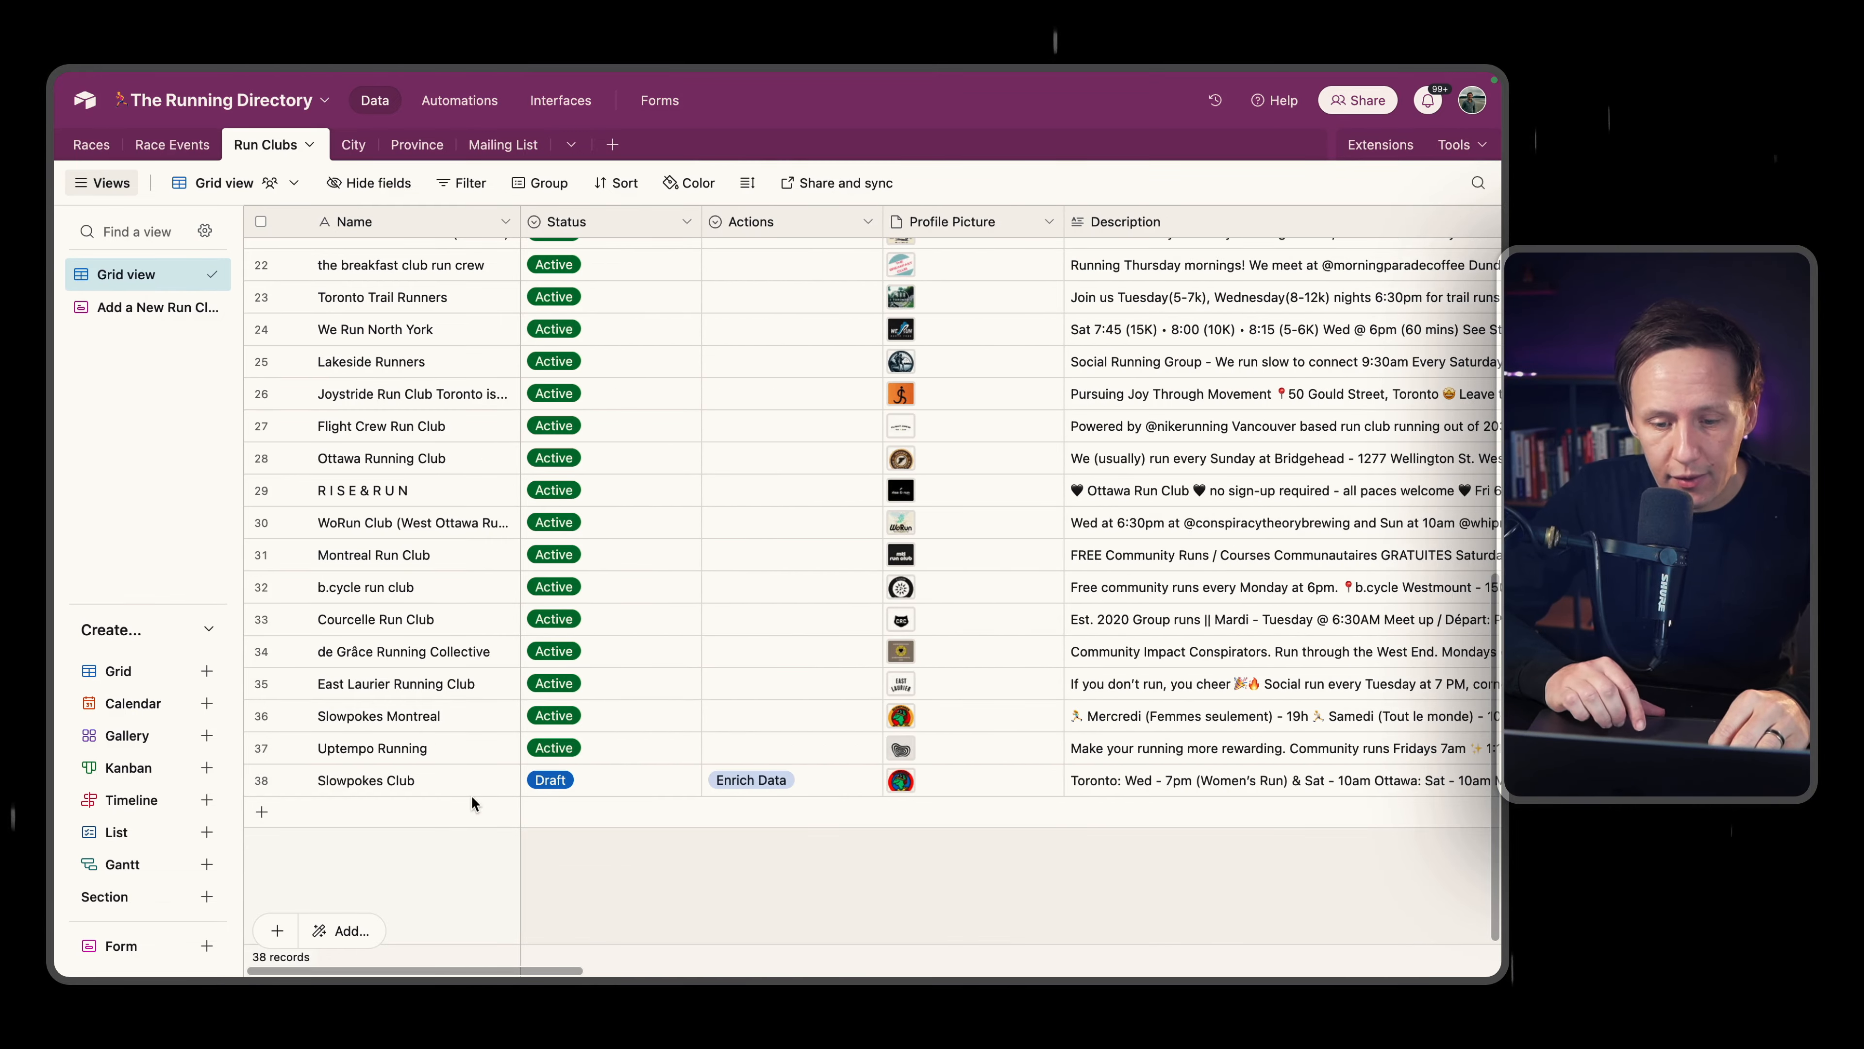
pyautogui.hscroll(8, 529, 794)
pyautogui.hscroll(10, 529, 799)
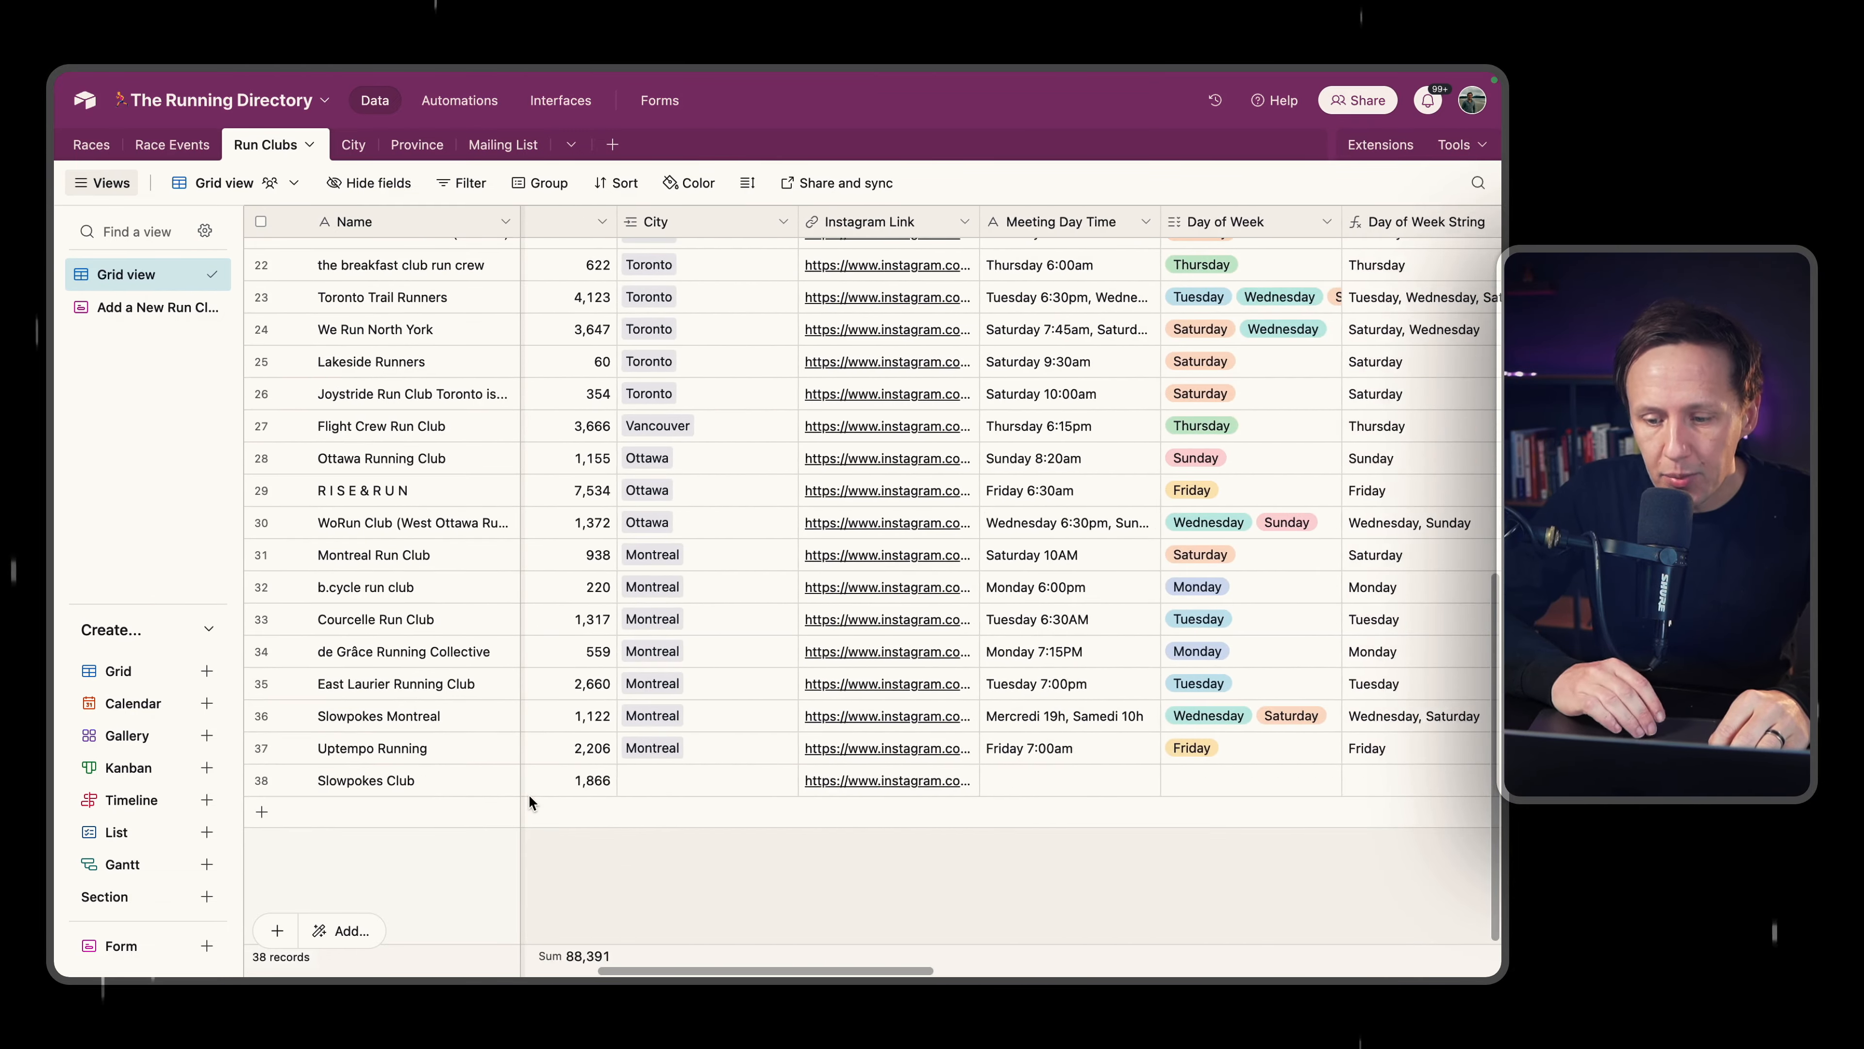
pyautogui.hscroll(1, 529, 794)
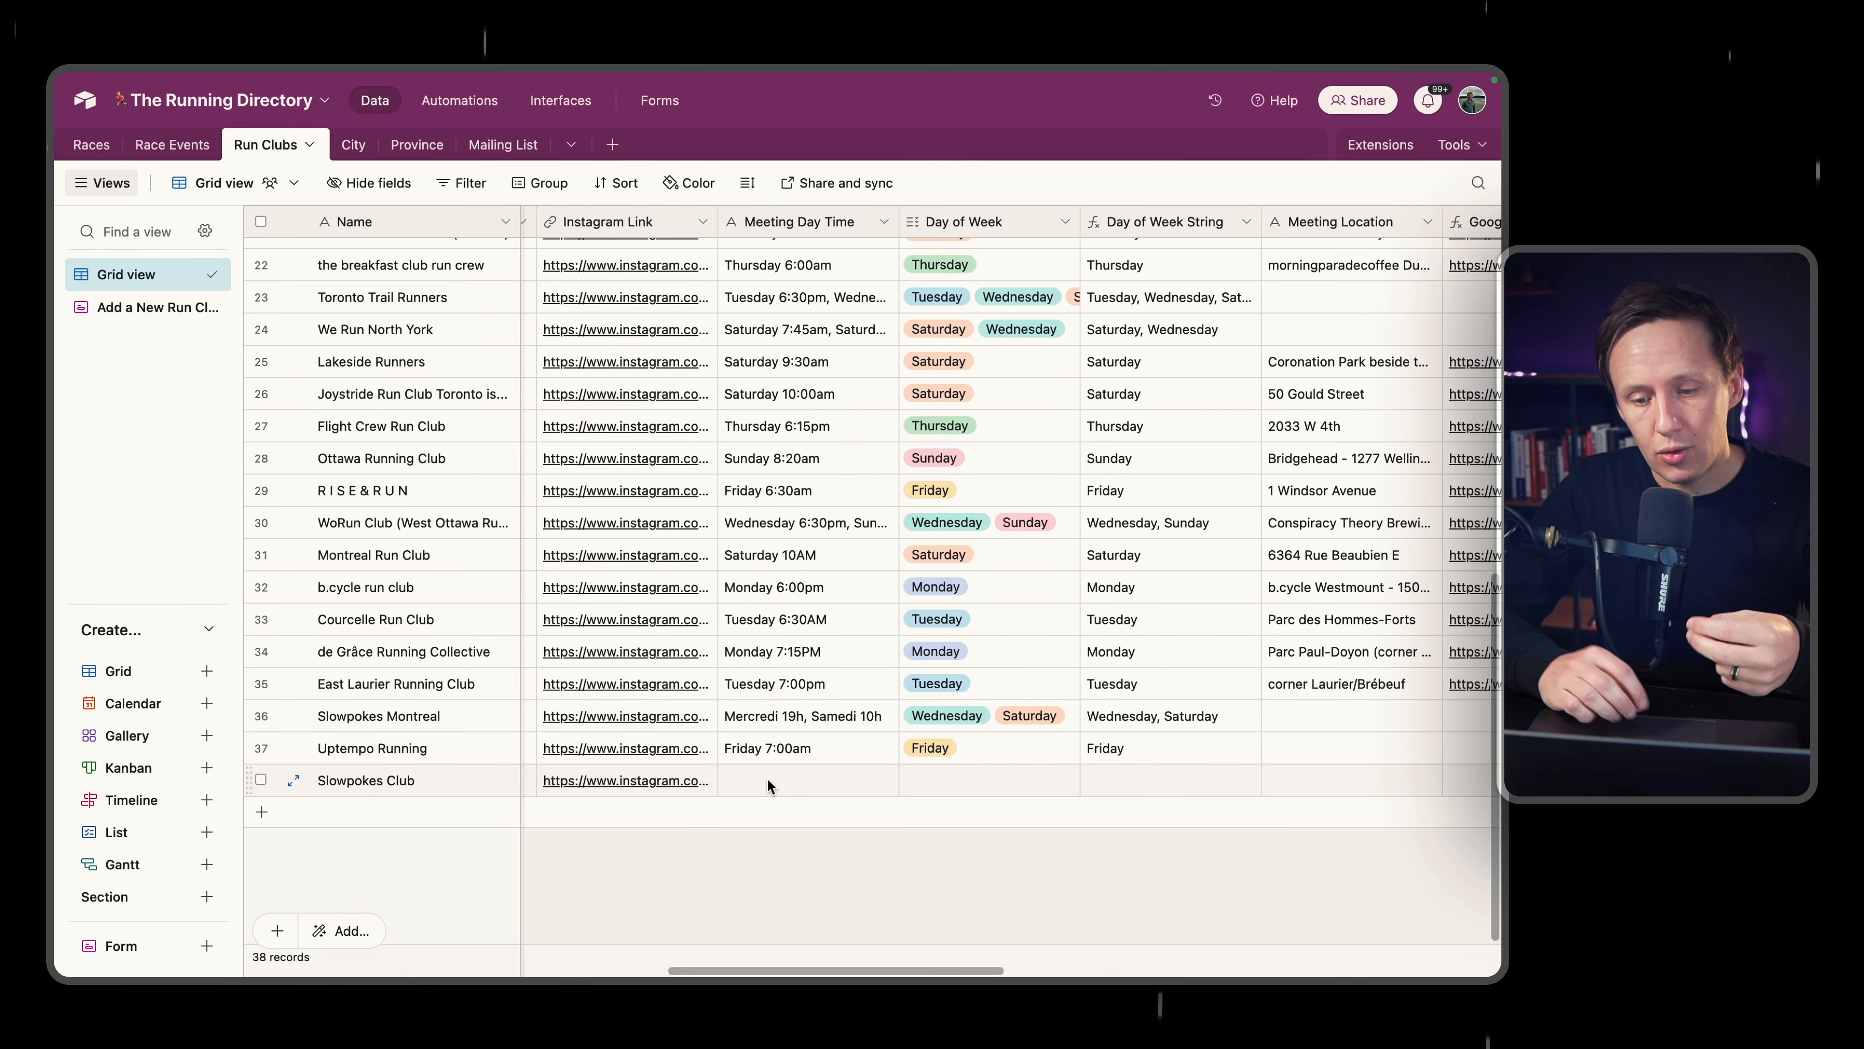
pyautogui.hscroll(-15, 778, 786)
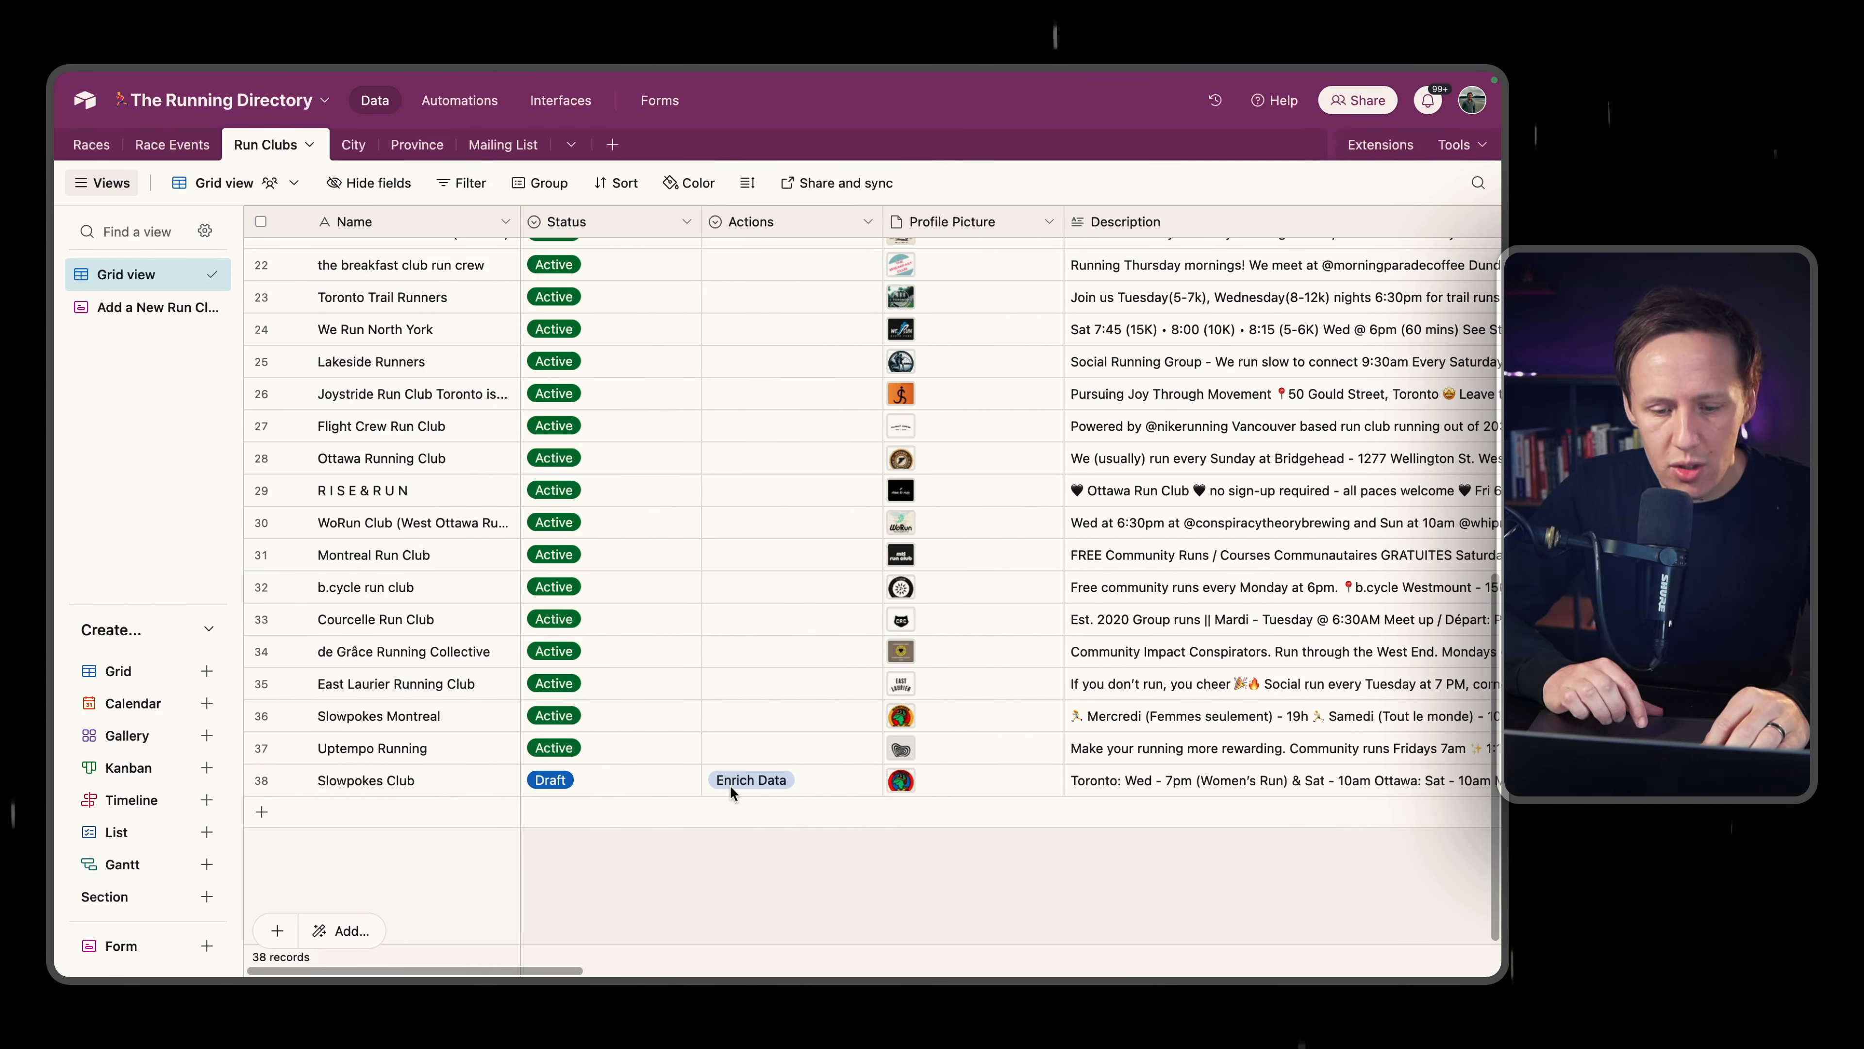
# Check the Slowpokes Club record's meeting day and time, day of week and city, and expand the record to read its description.
pyautogui.hscroll(15, 762, 784)
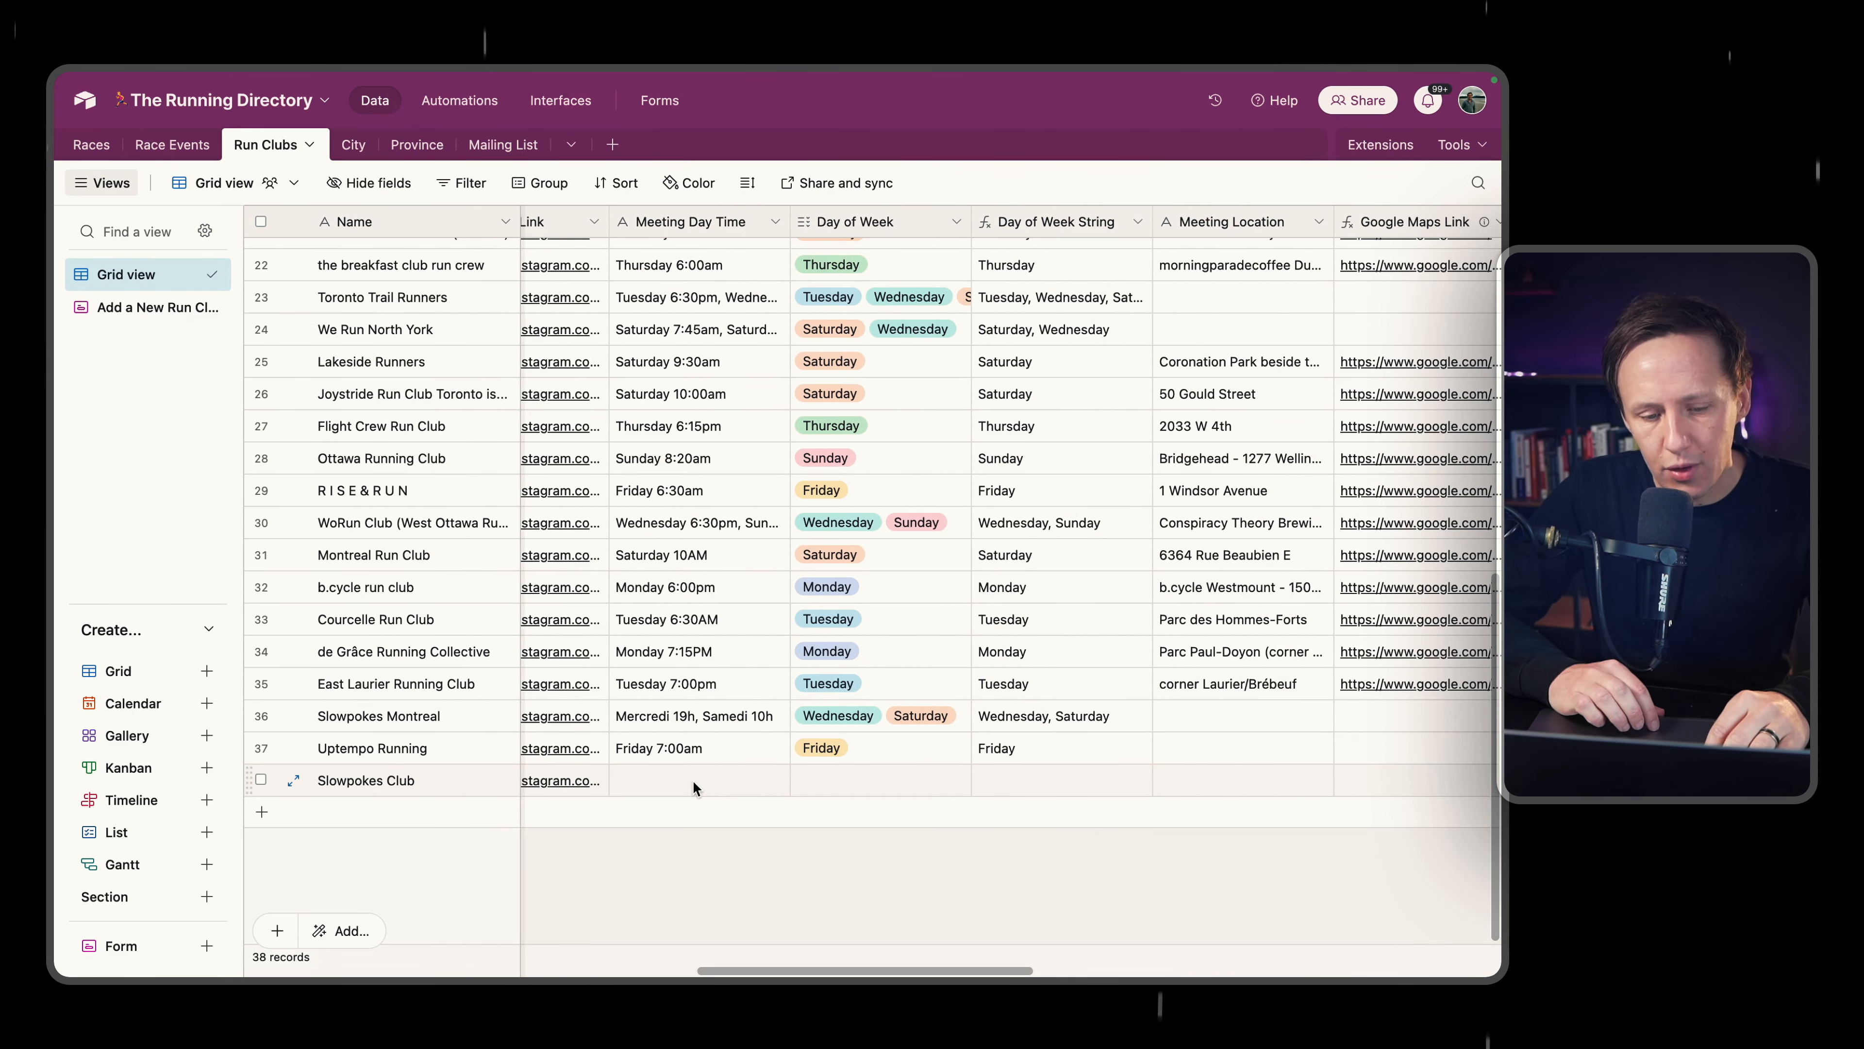
pyautogui.click(669, 780)
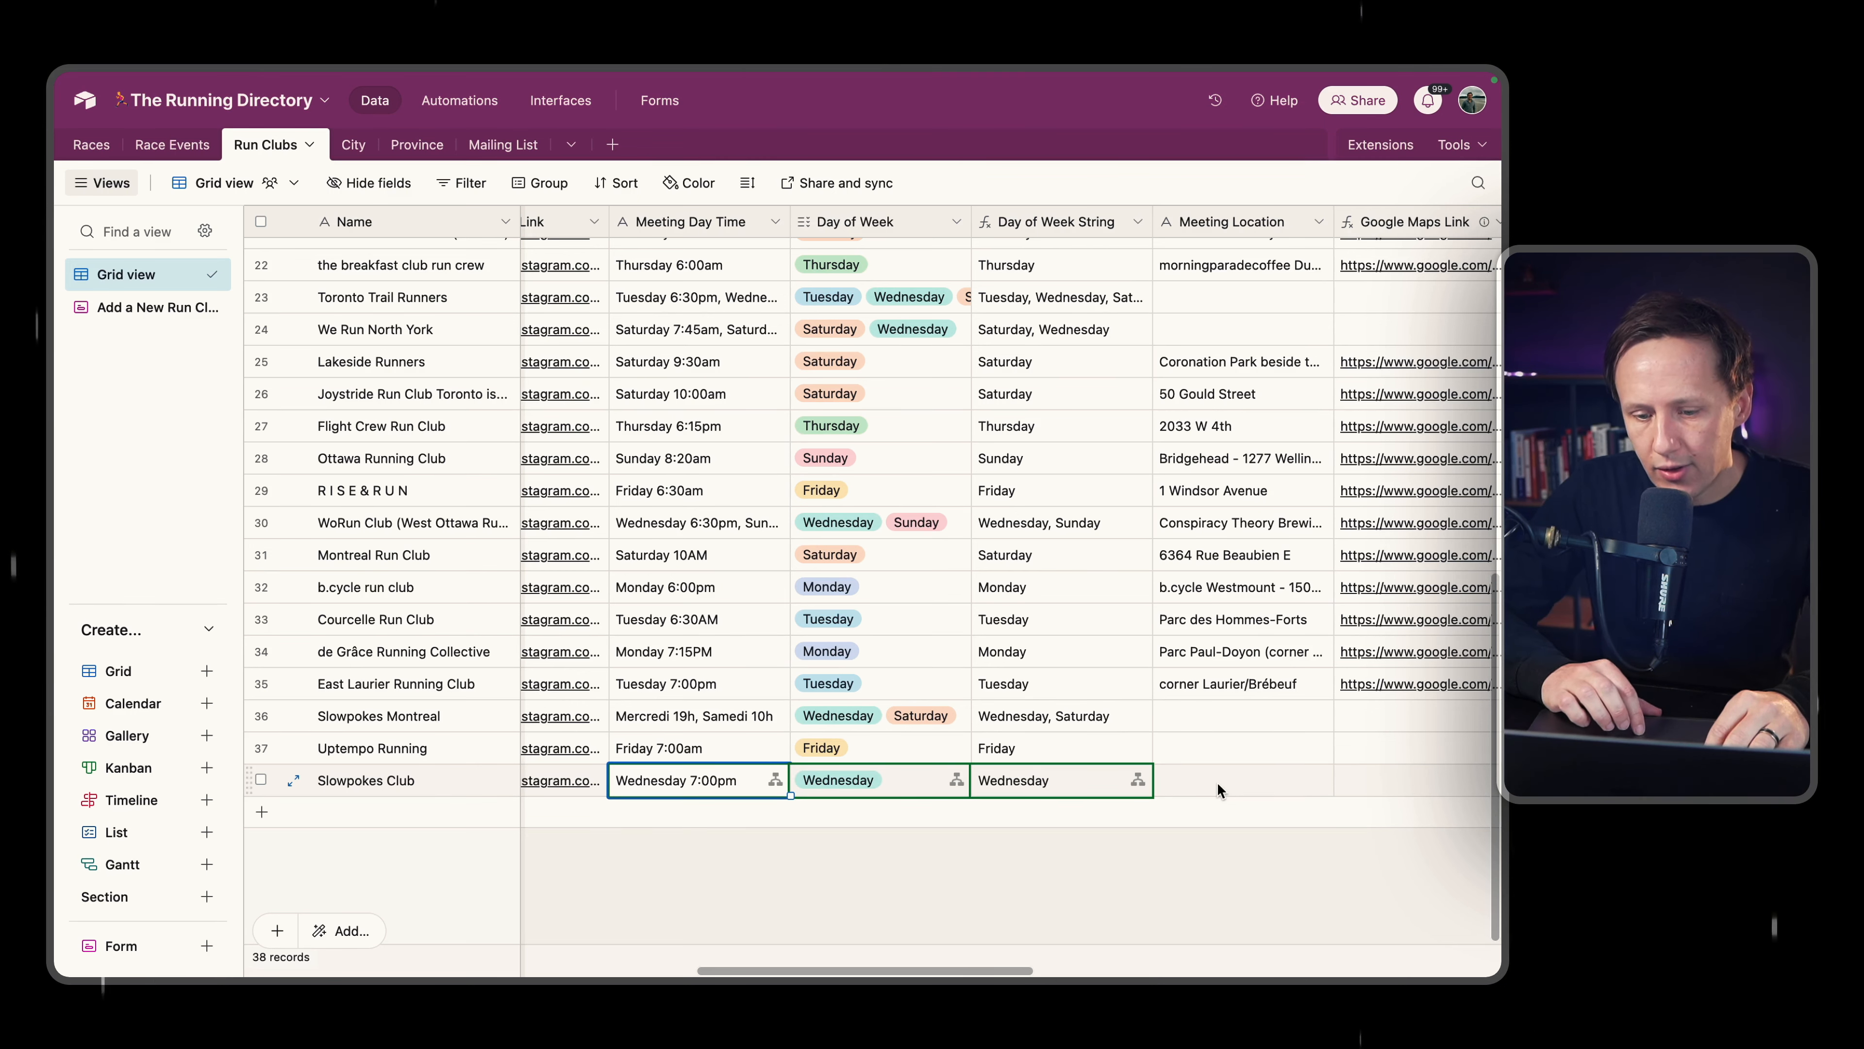
pyautogui.click(723, 789)
pyautogui.hscroll(-2, 723, 788)
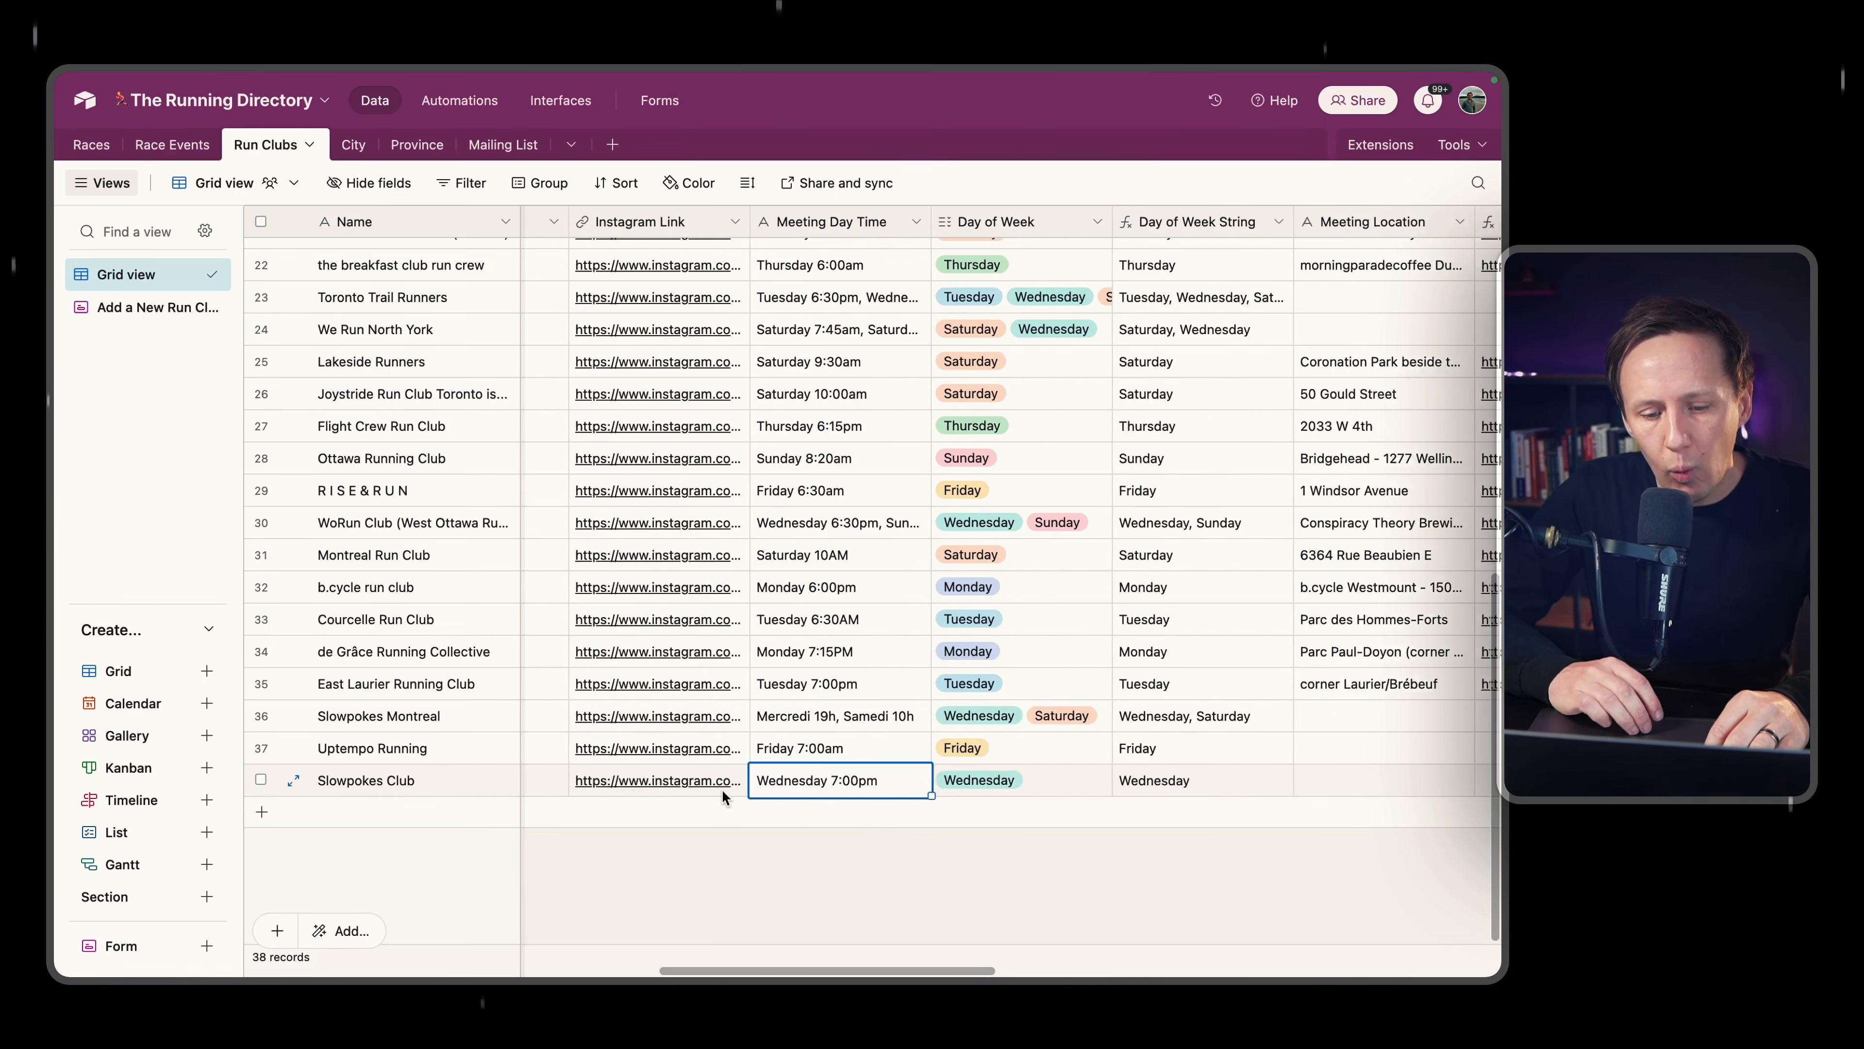
pyautogui.hscroll(-6, 722, 789)
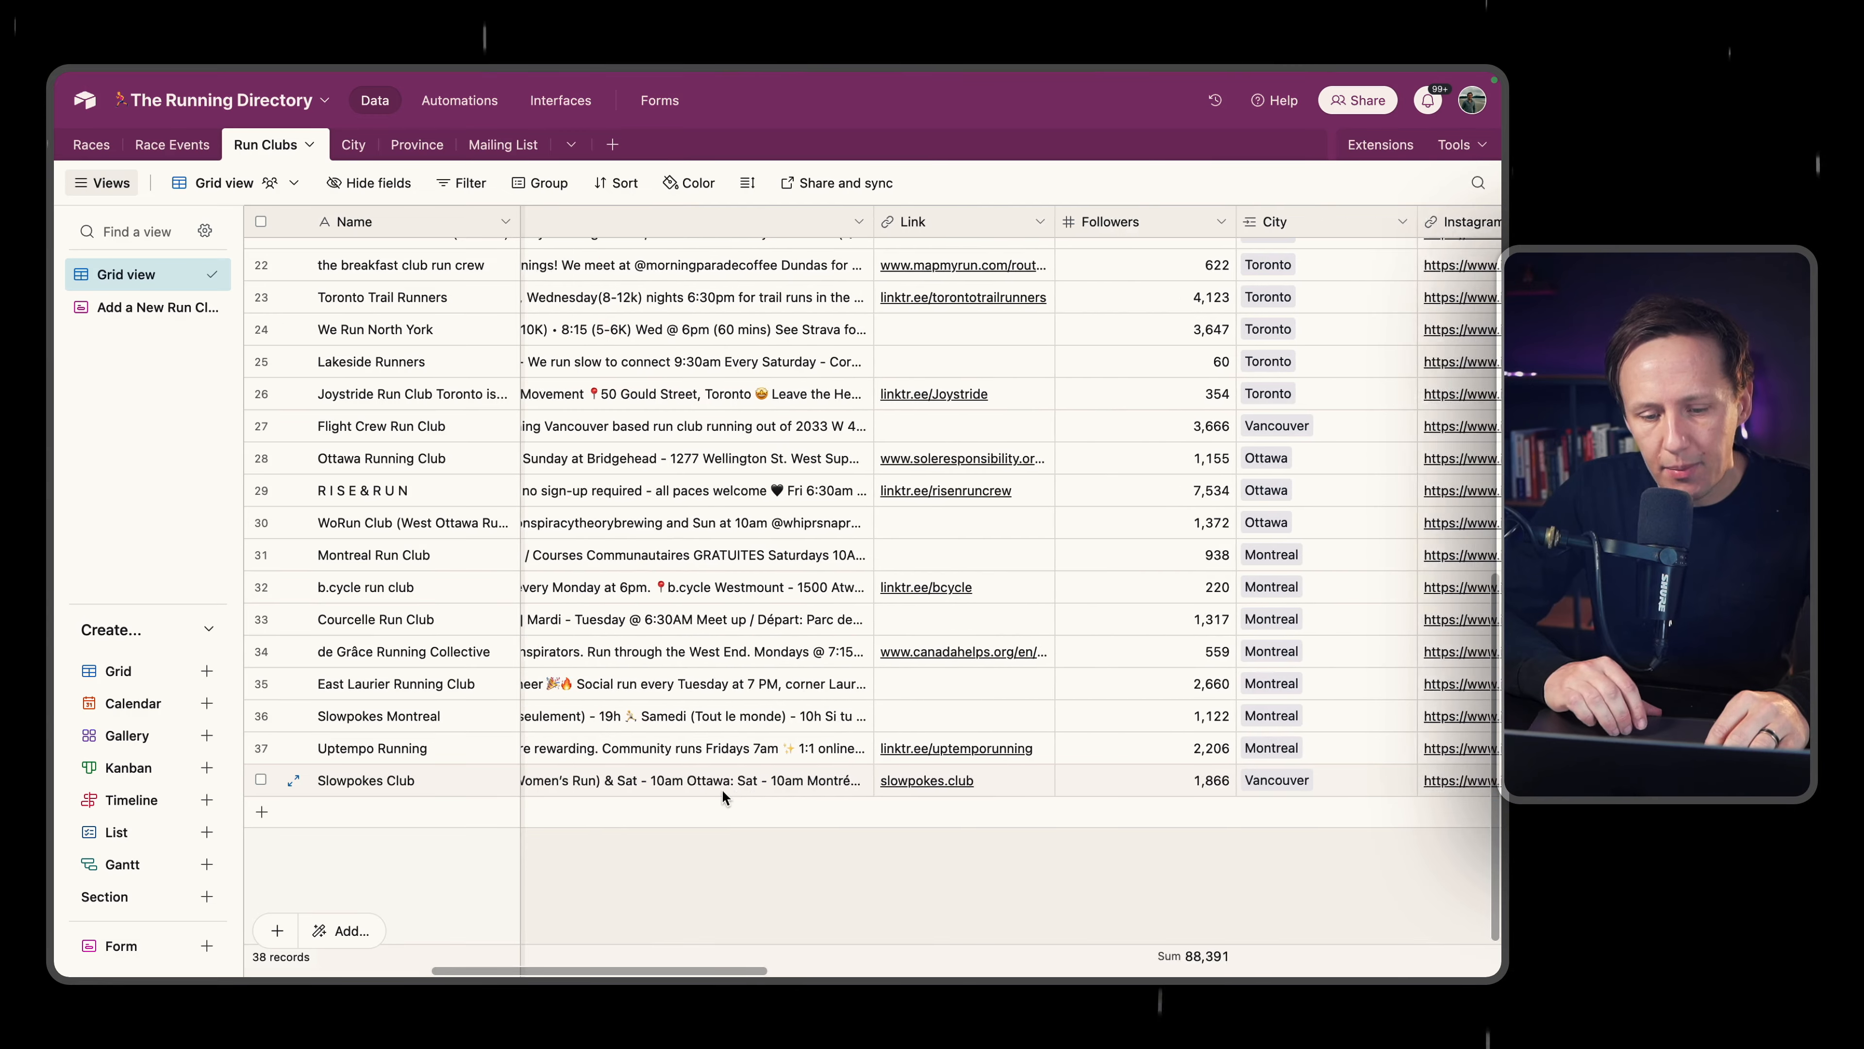
pyautogui.doubleClick(723, 789)
pyautogui.hotkey('shift', 'space')
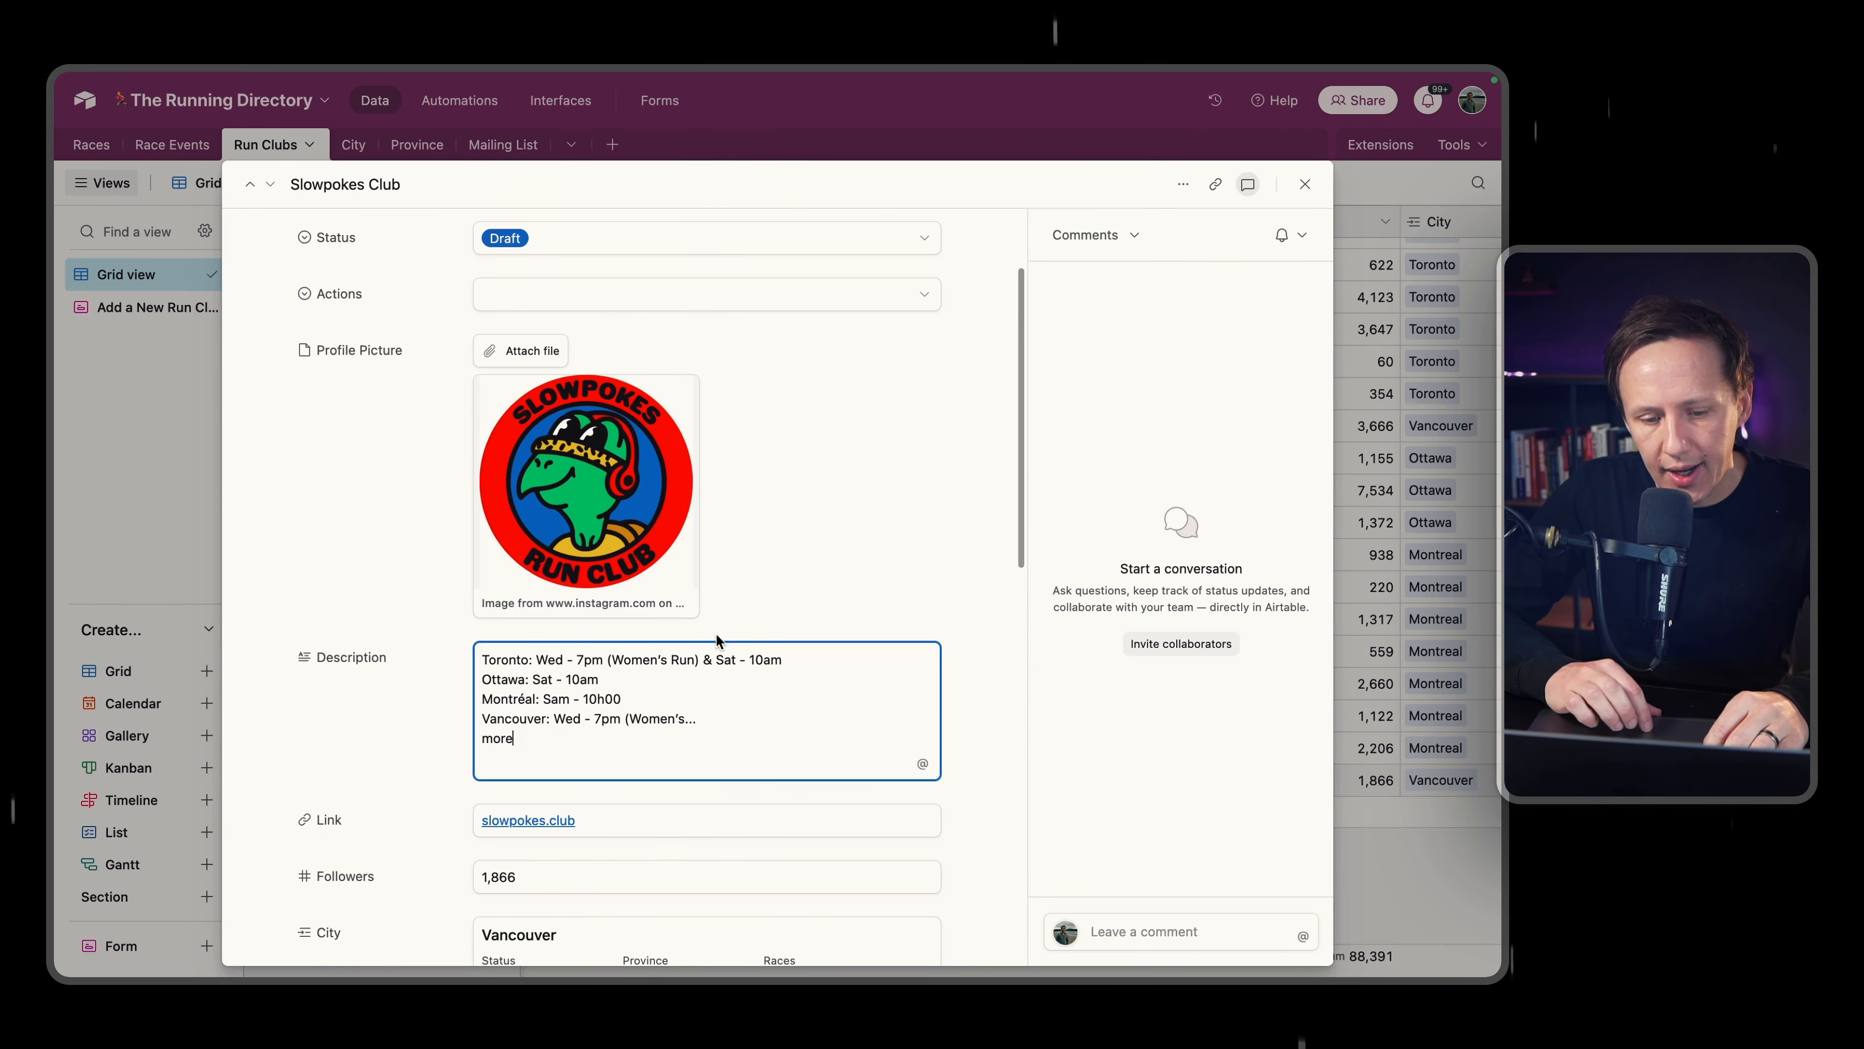
pyautogui.click(1428, 856)
pyautogui.hscroll(10, 1138, 786)
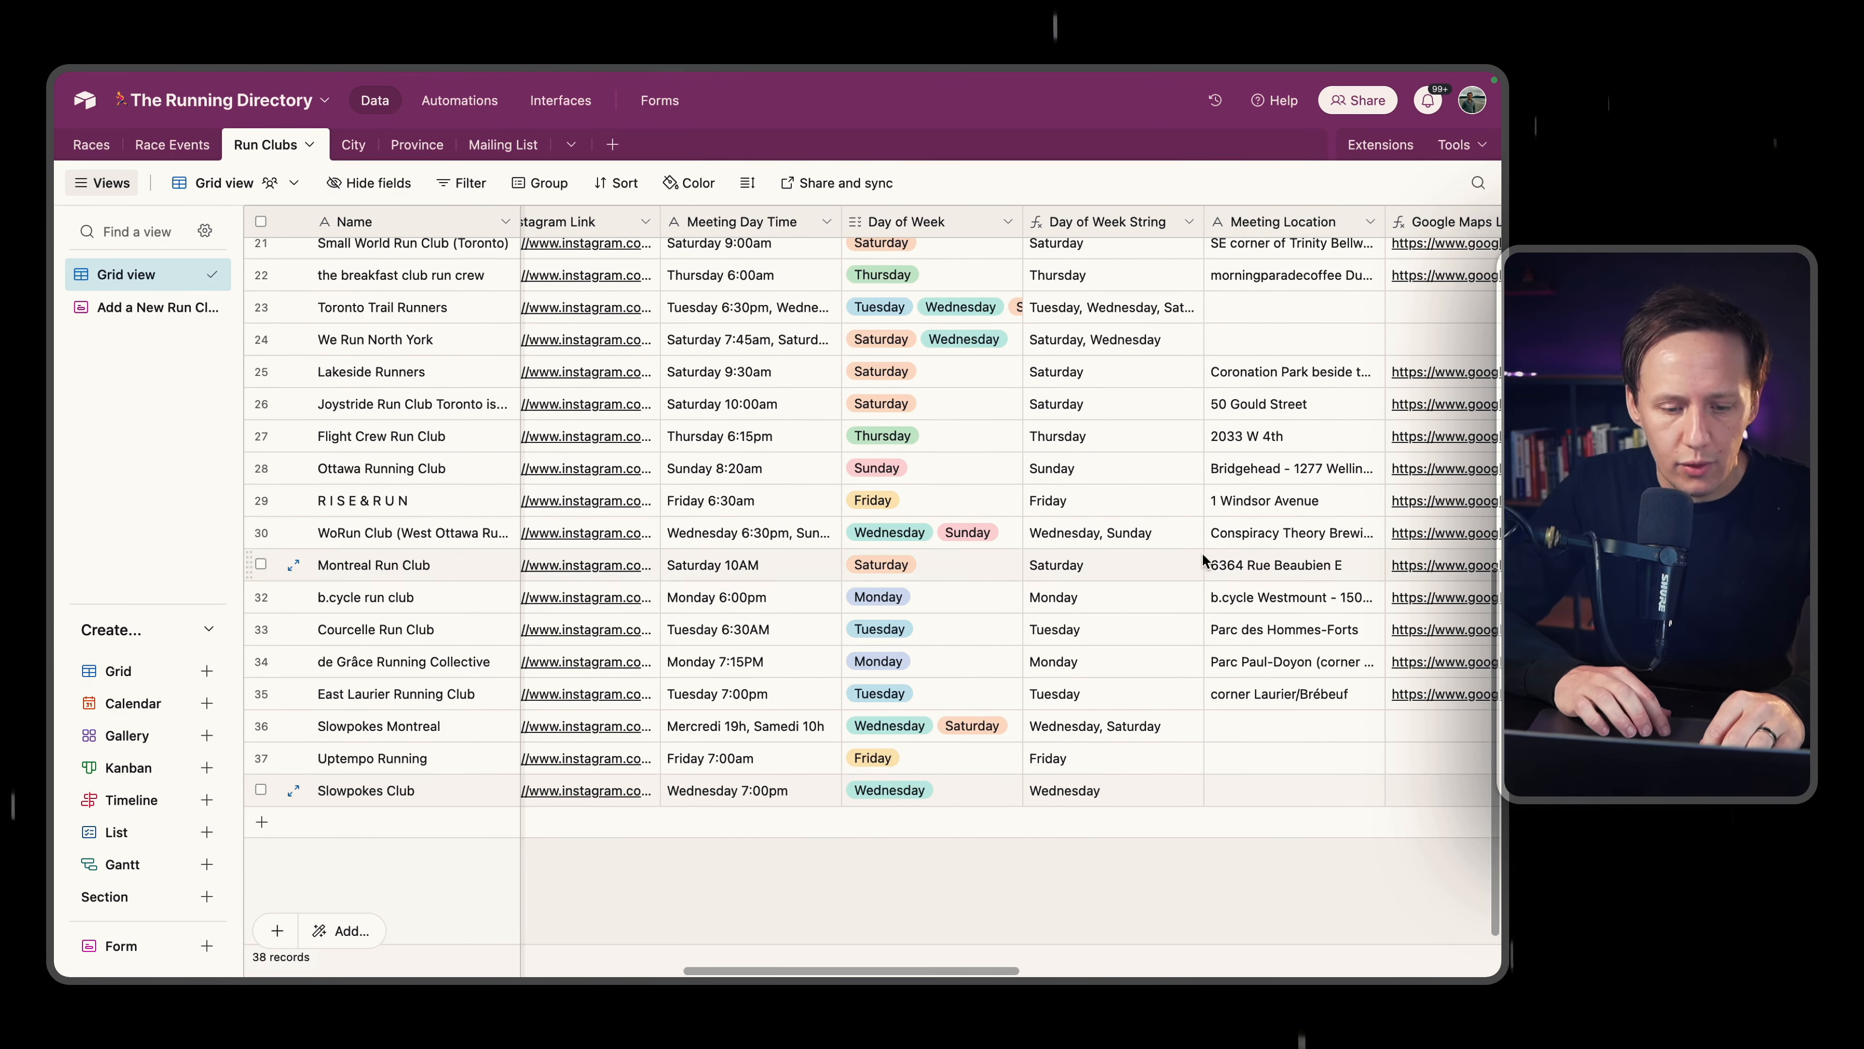
# Open the base's extensions and review the web clipper field mappings for the Races and Run Clubs tables.
pyautogui.click(1384, 147)
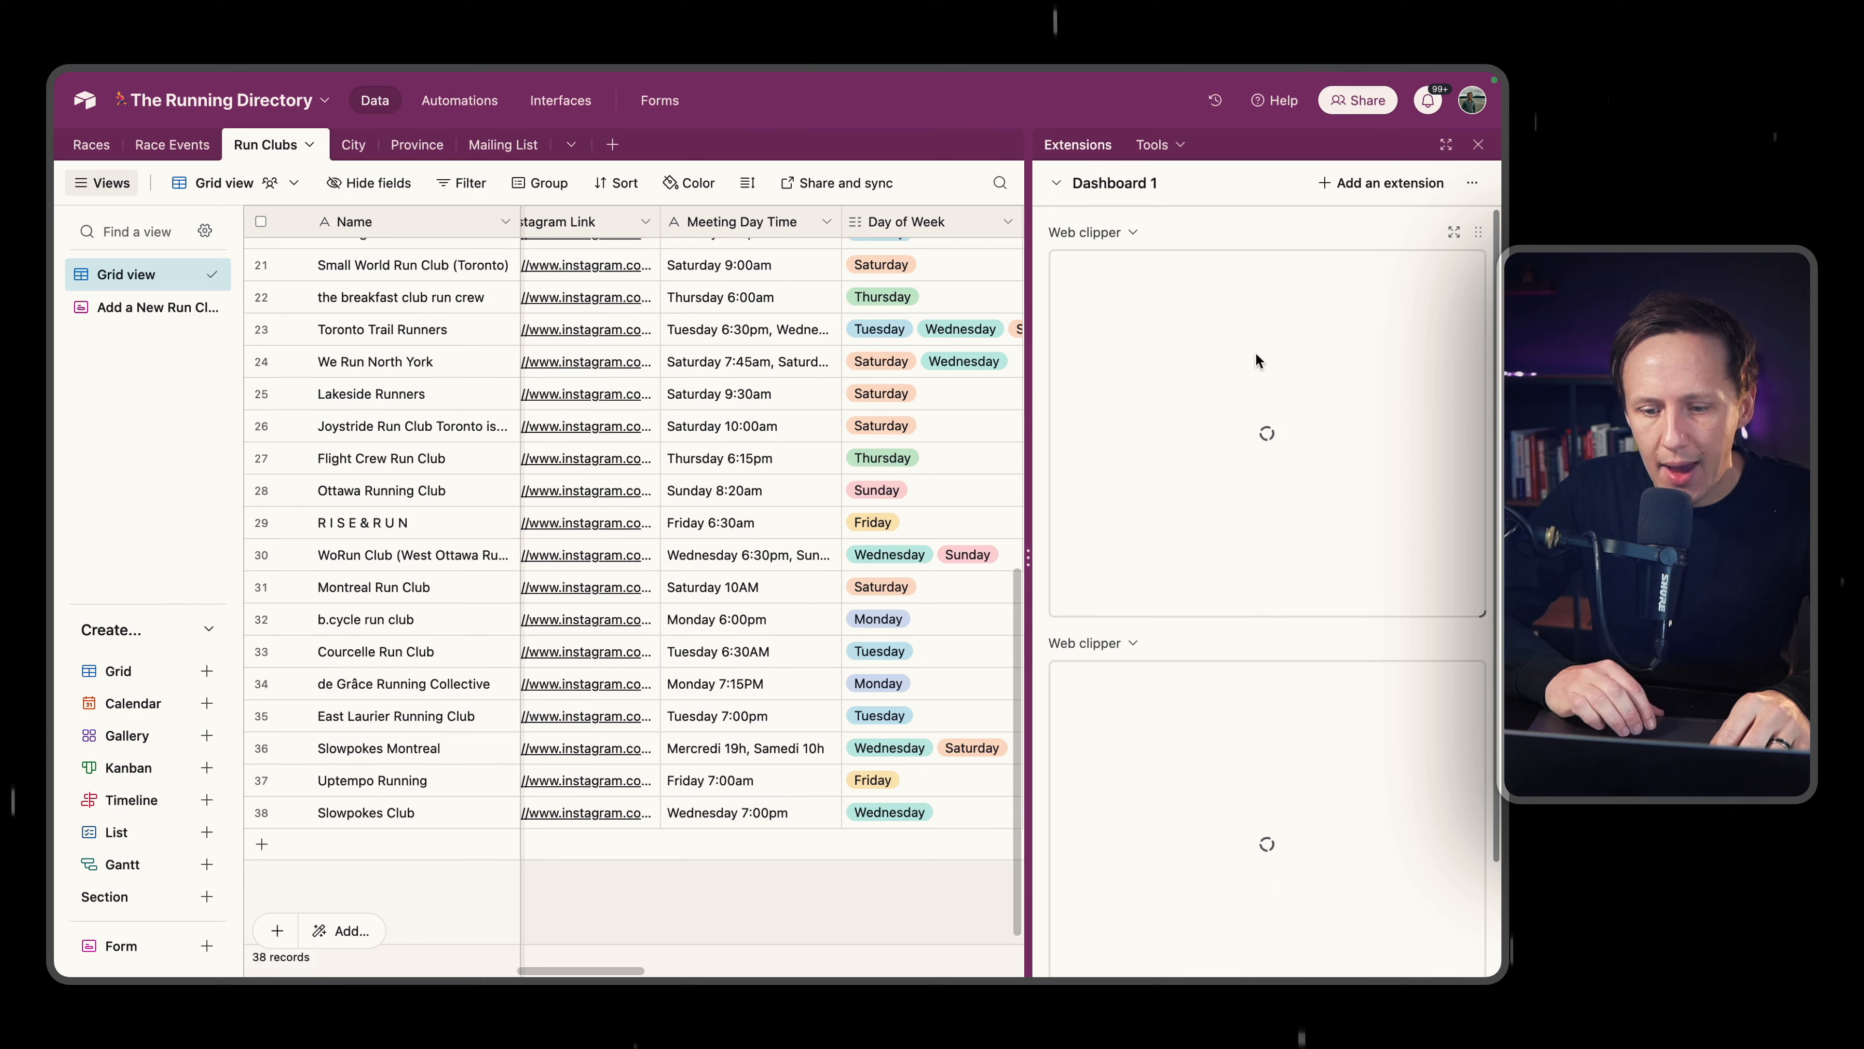
pyautogui.scroll(-4, 1268, 550)
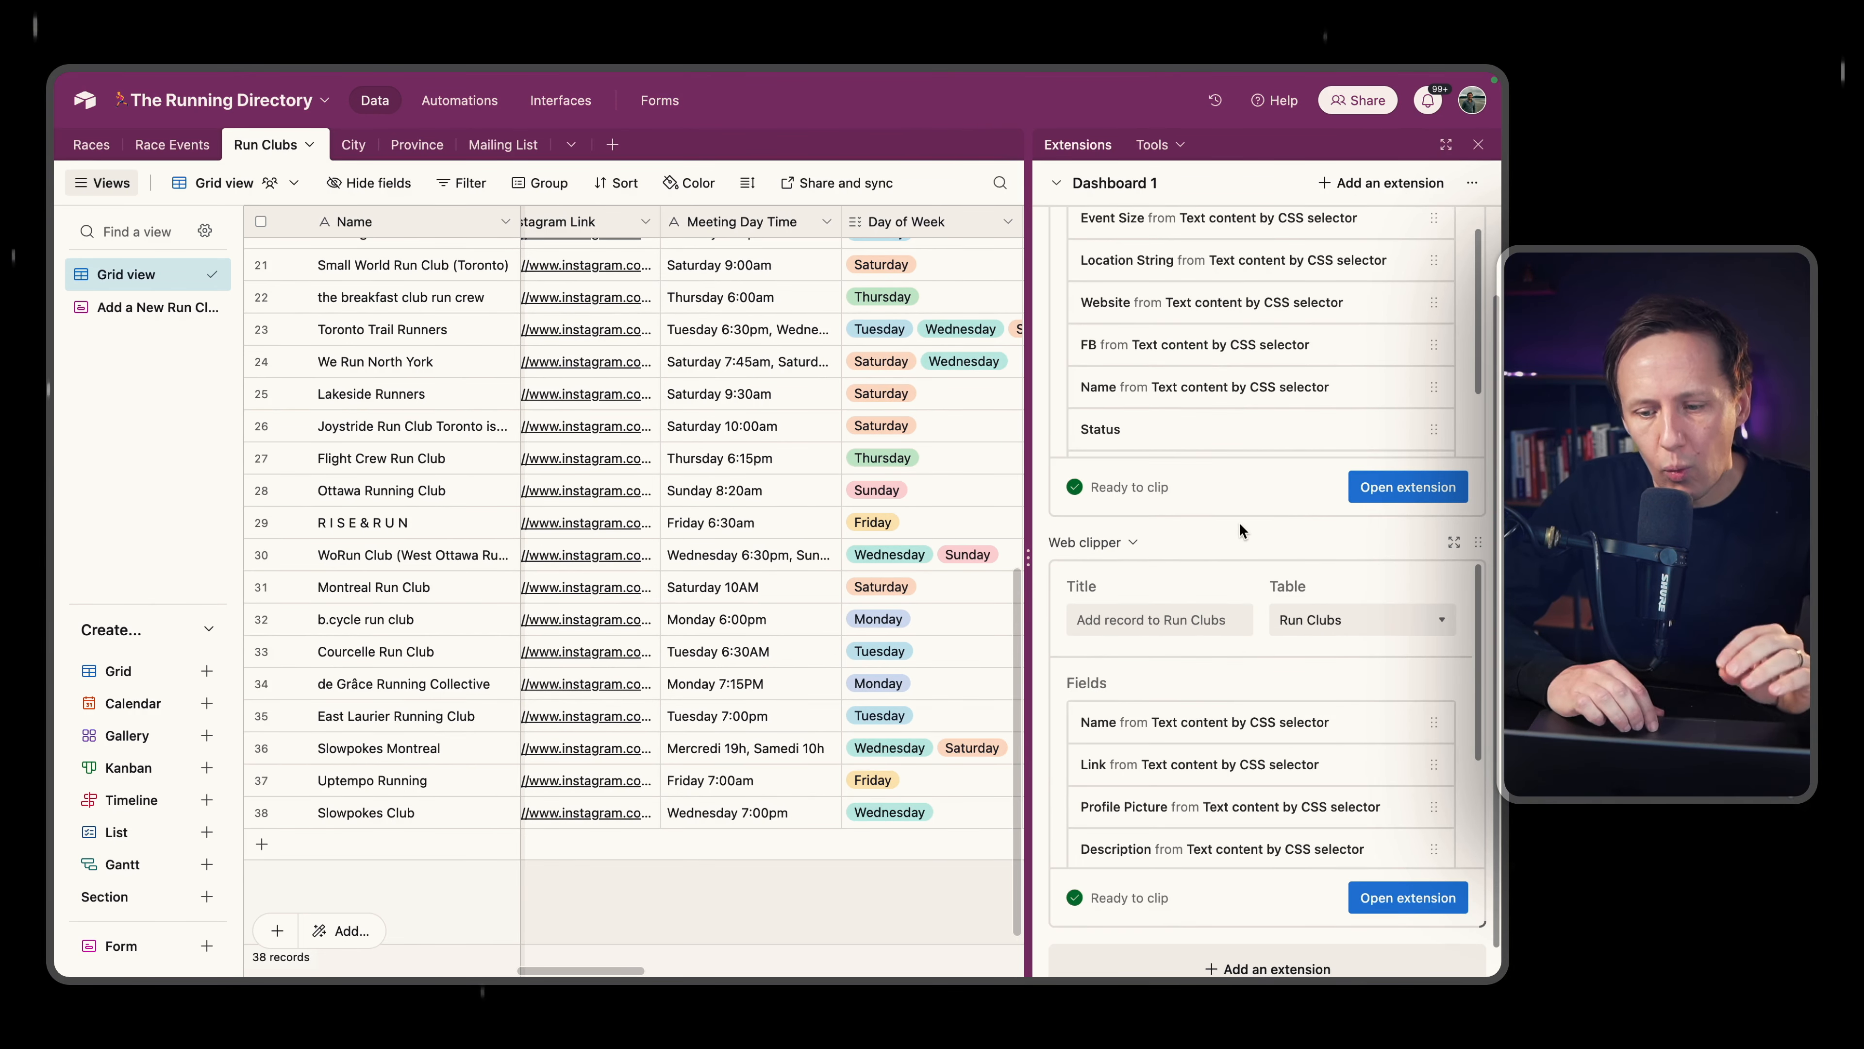
pyautogui.scroll(3, 1240, 521)
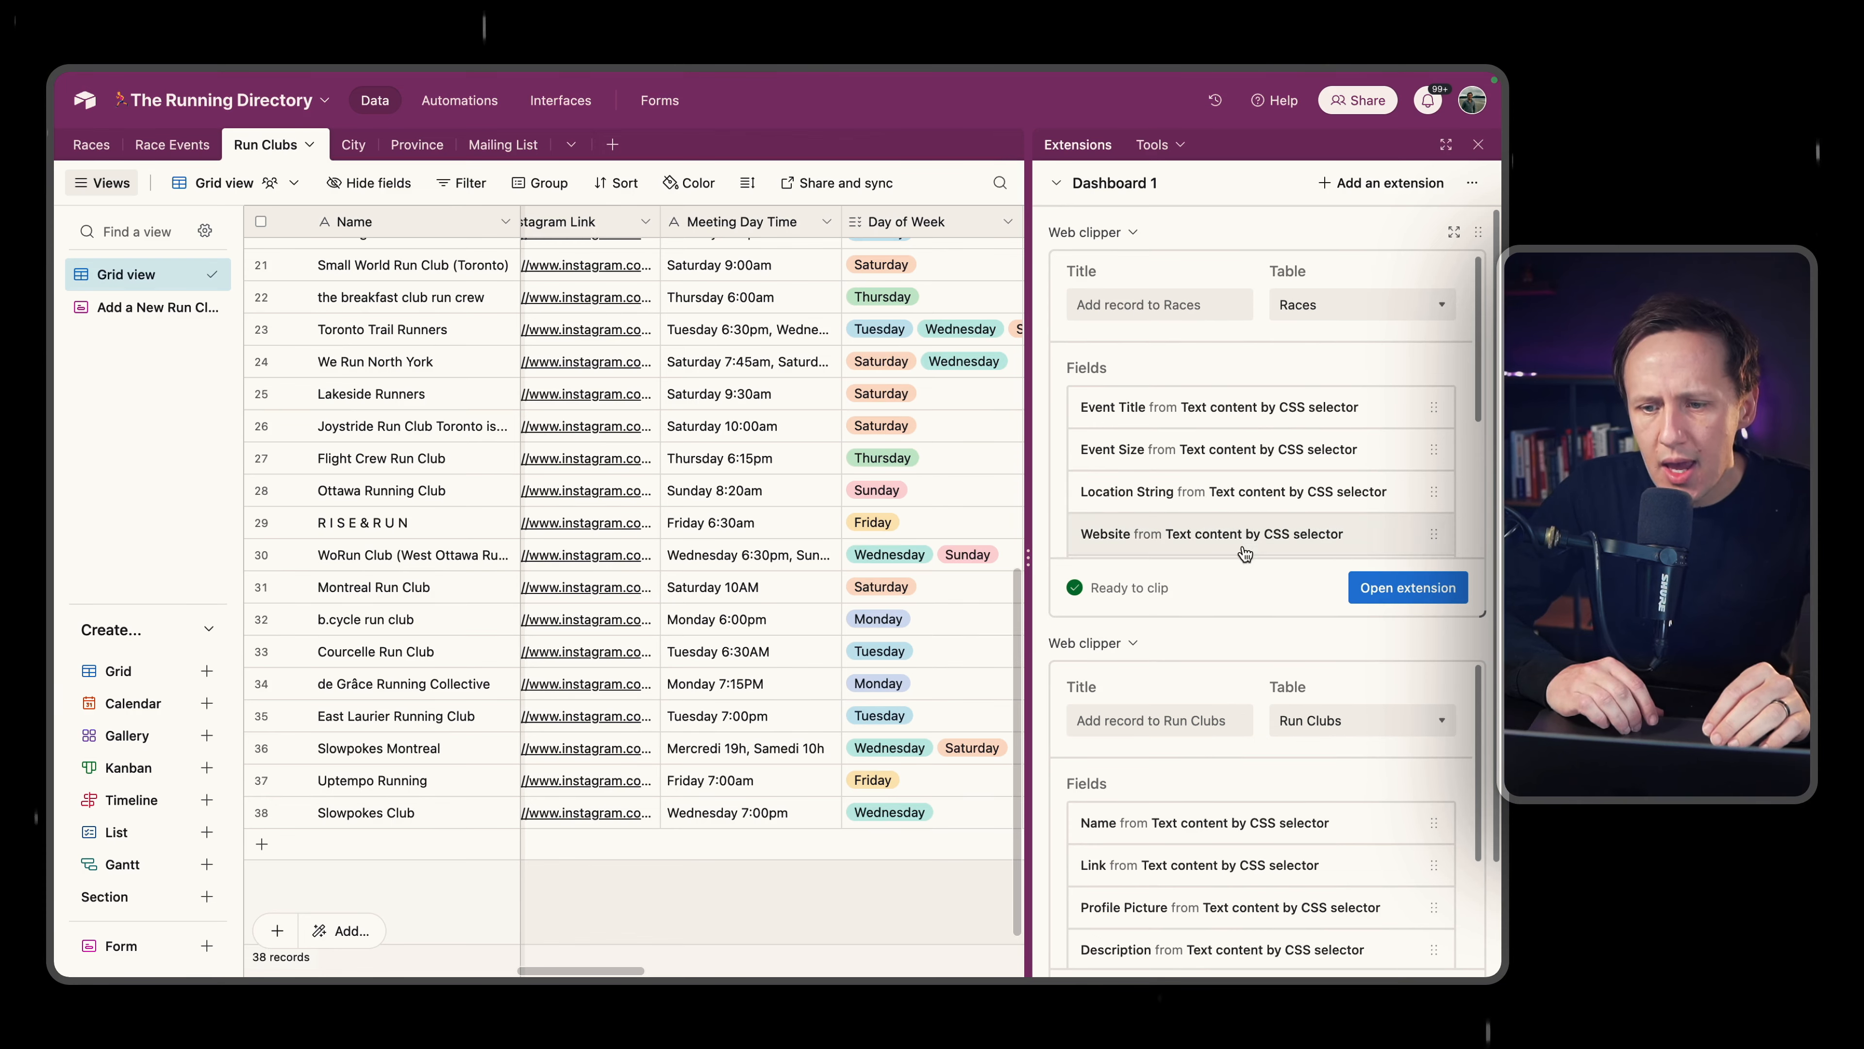
pyautogui.scroll(-2, 1241, 599)
pyautogui.scroll(-2, 1230, 654)
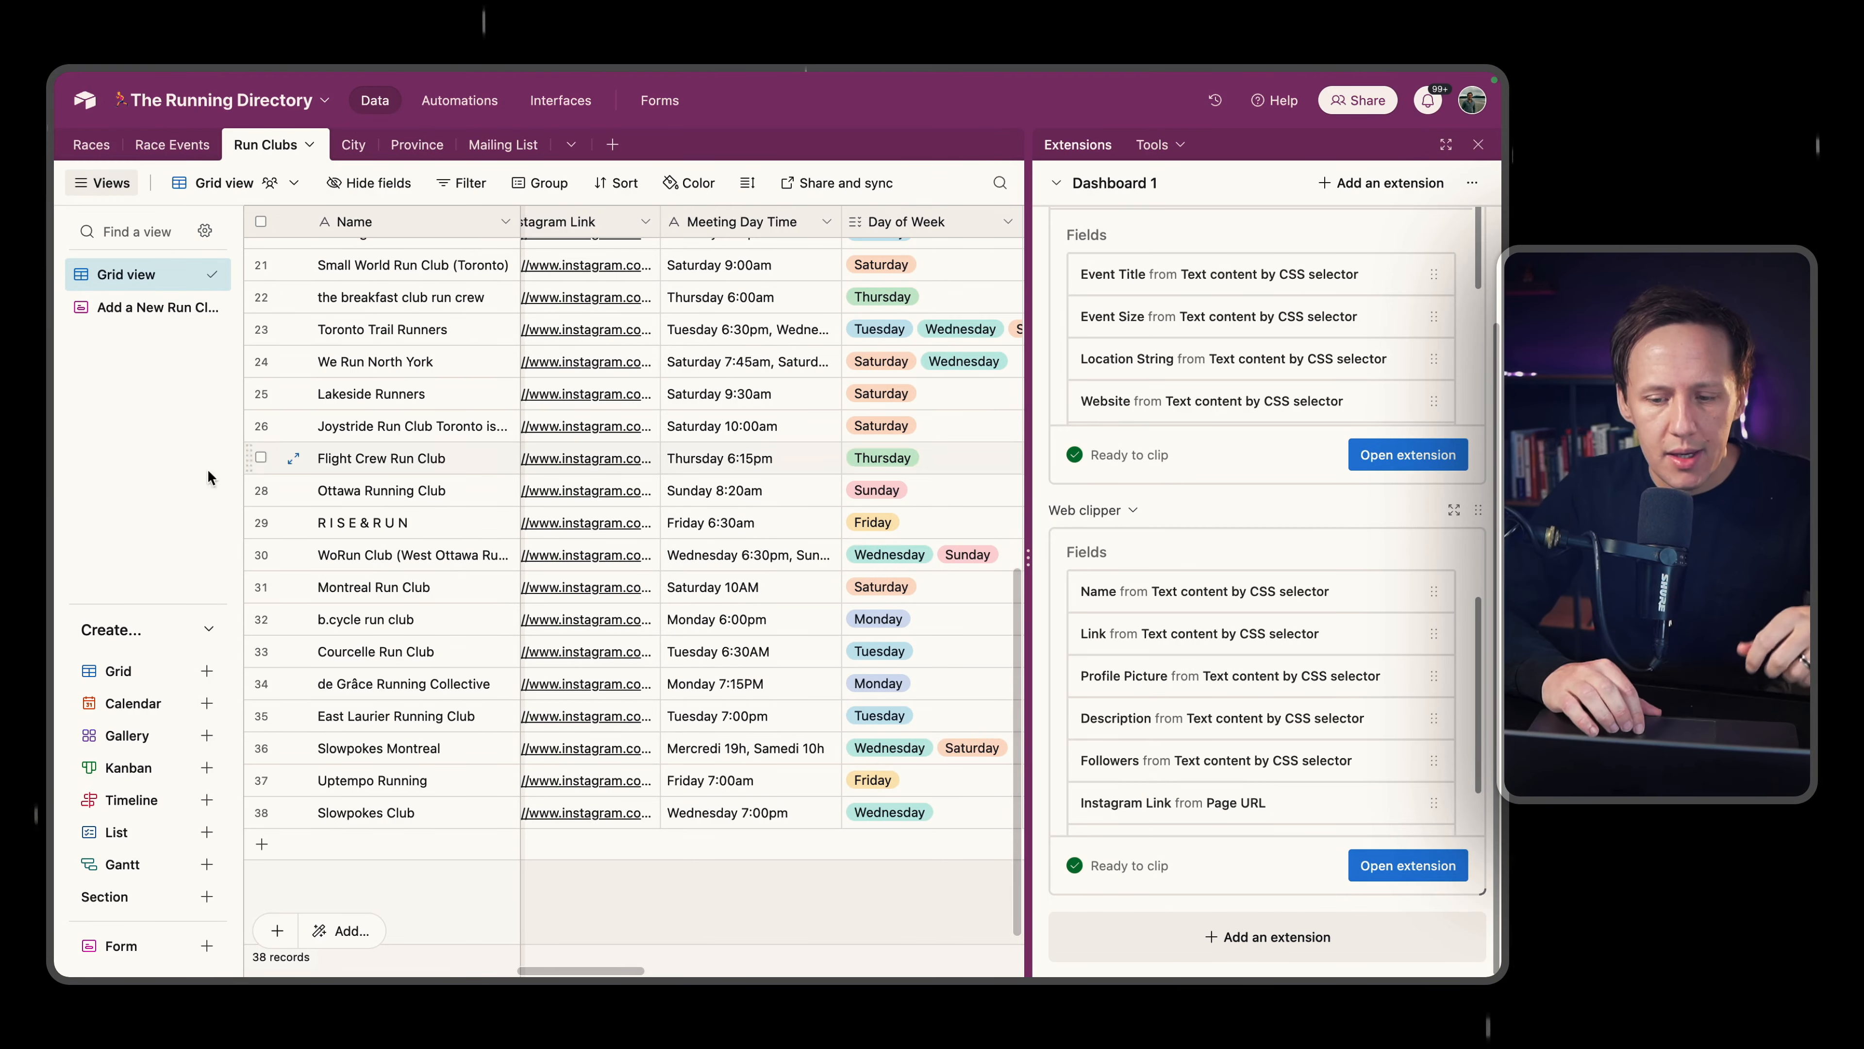
# Open another Run Clubs clipper form on the slowpokes.club Instagram profile and compare its clipped fields with the clipper's field mappings in Airtable.
pyautogui.moveTo(62, 573)
pyautogui.click(130, 646)
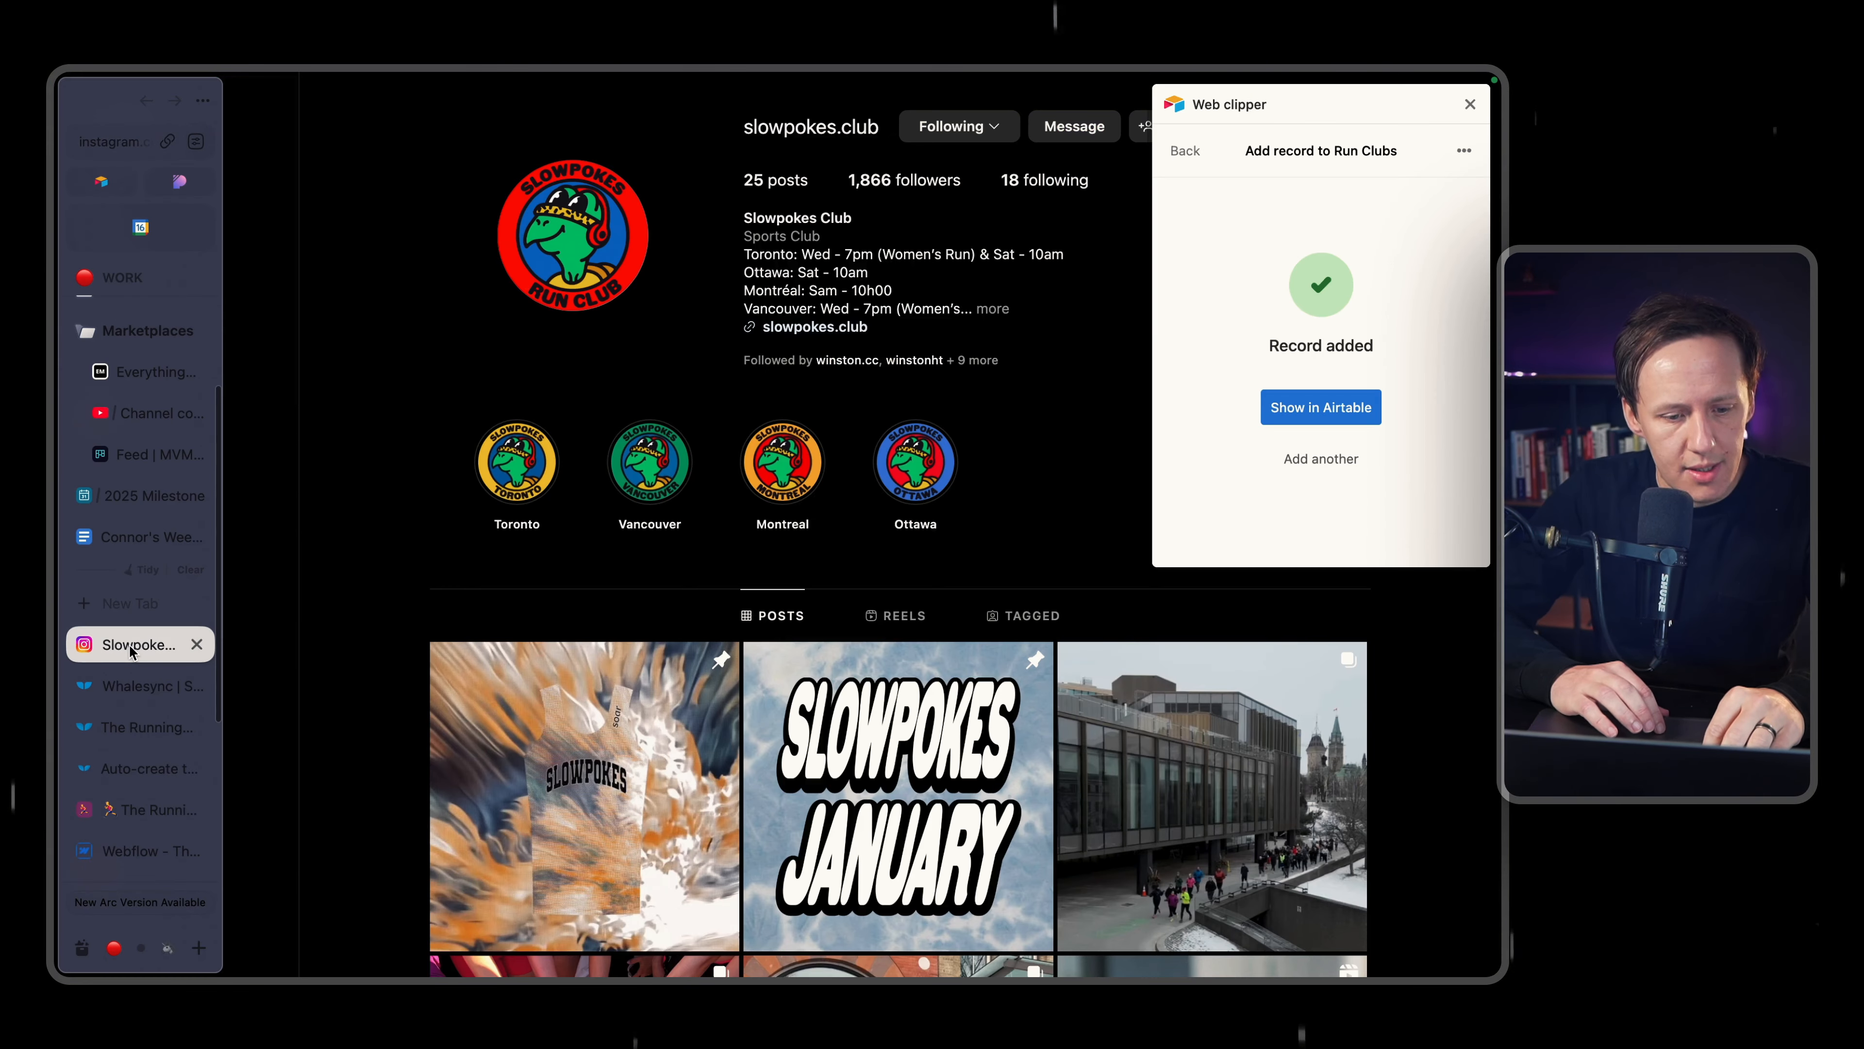
pyautogui.click(1296, 456)
pyautogui.scroll(-3, 1301, 235)
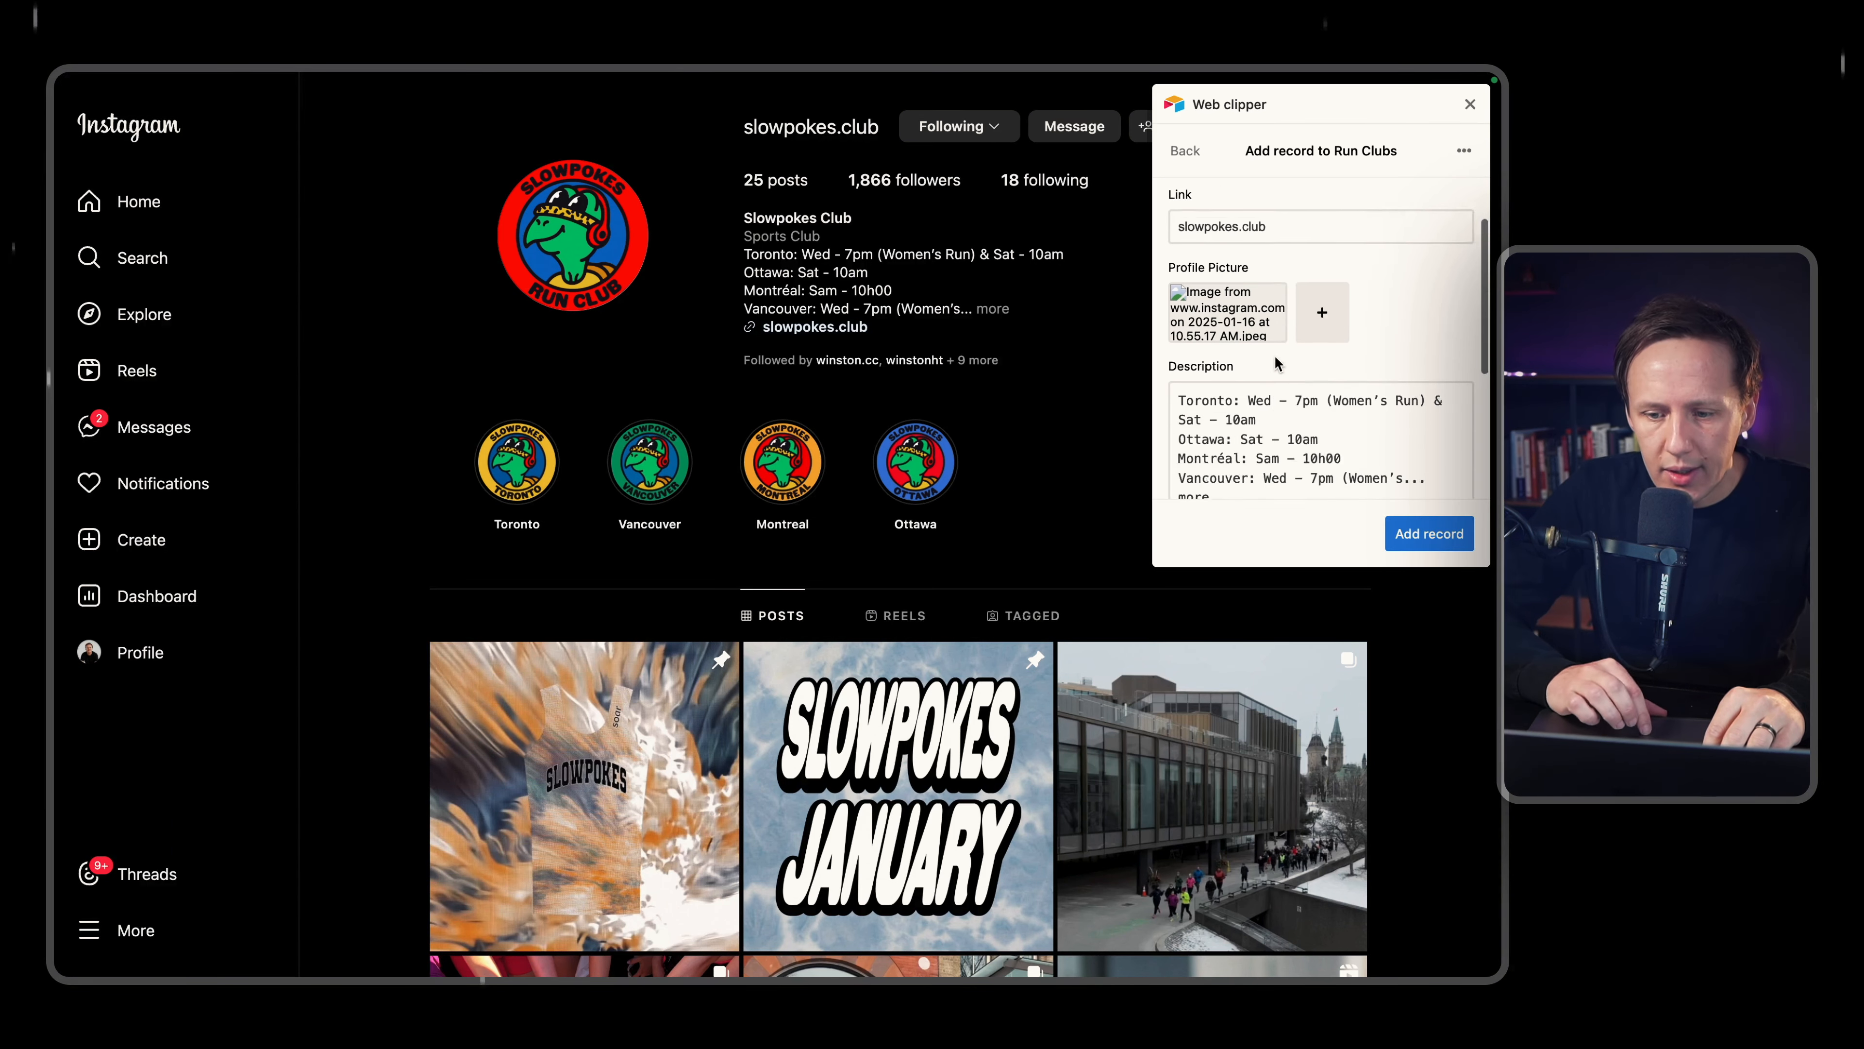
pyautogui.moveTo(144, 682)
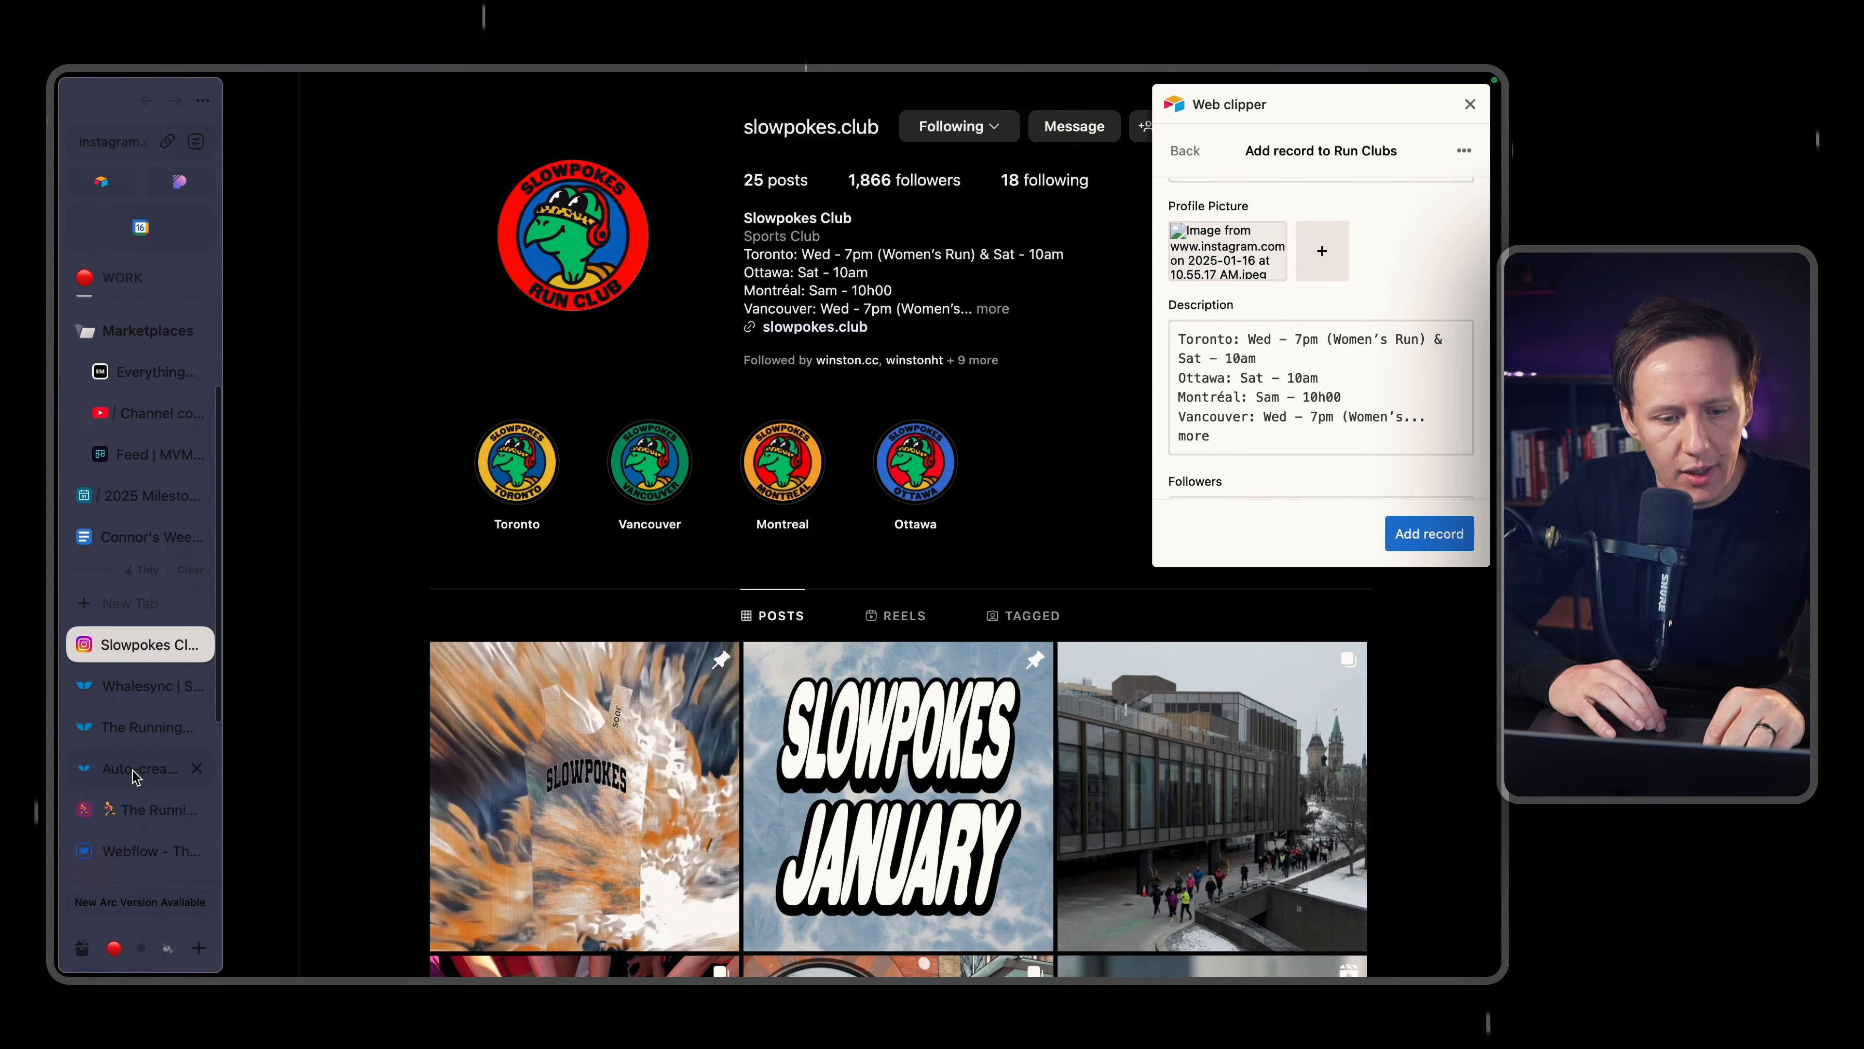
pyautogui.click(144, 809)
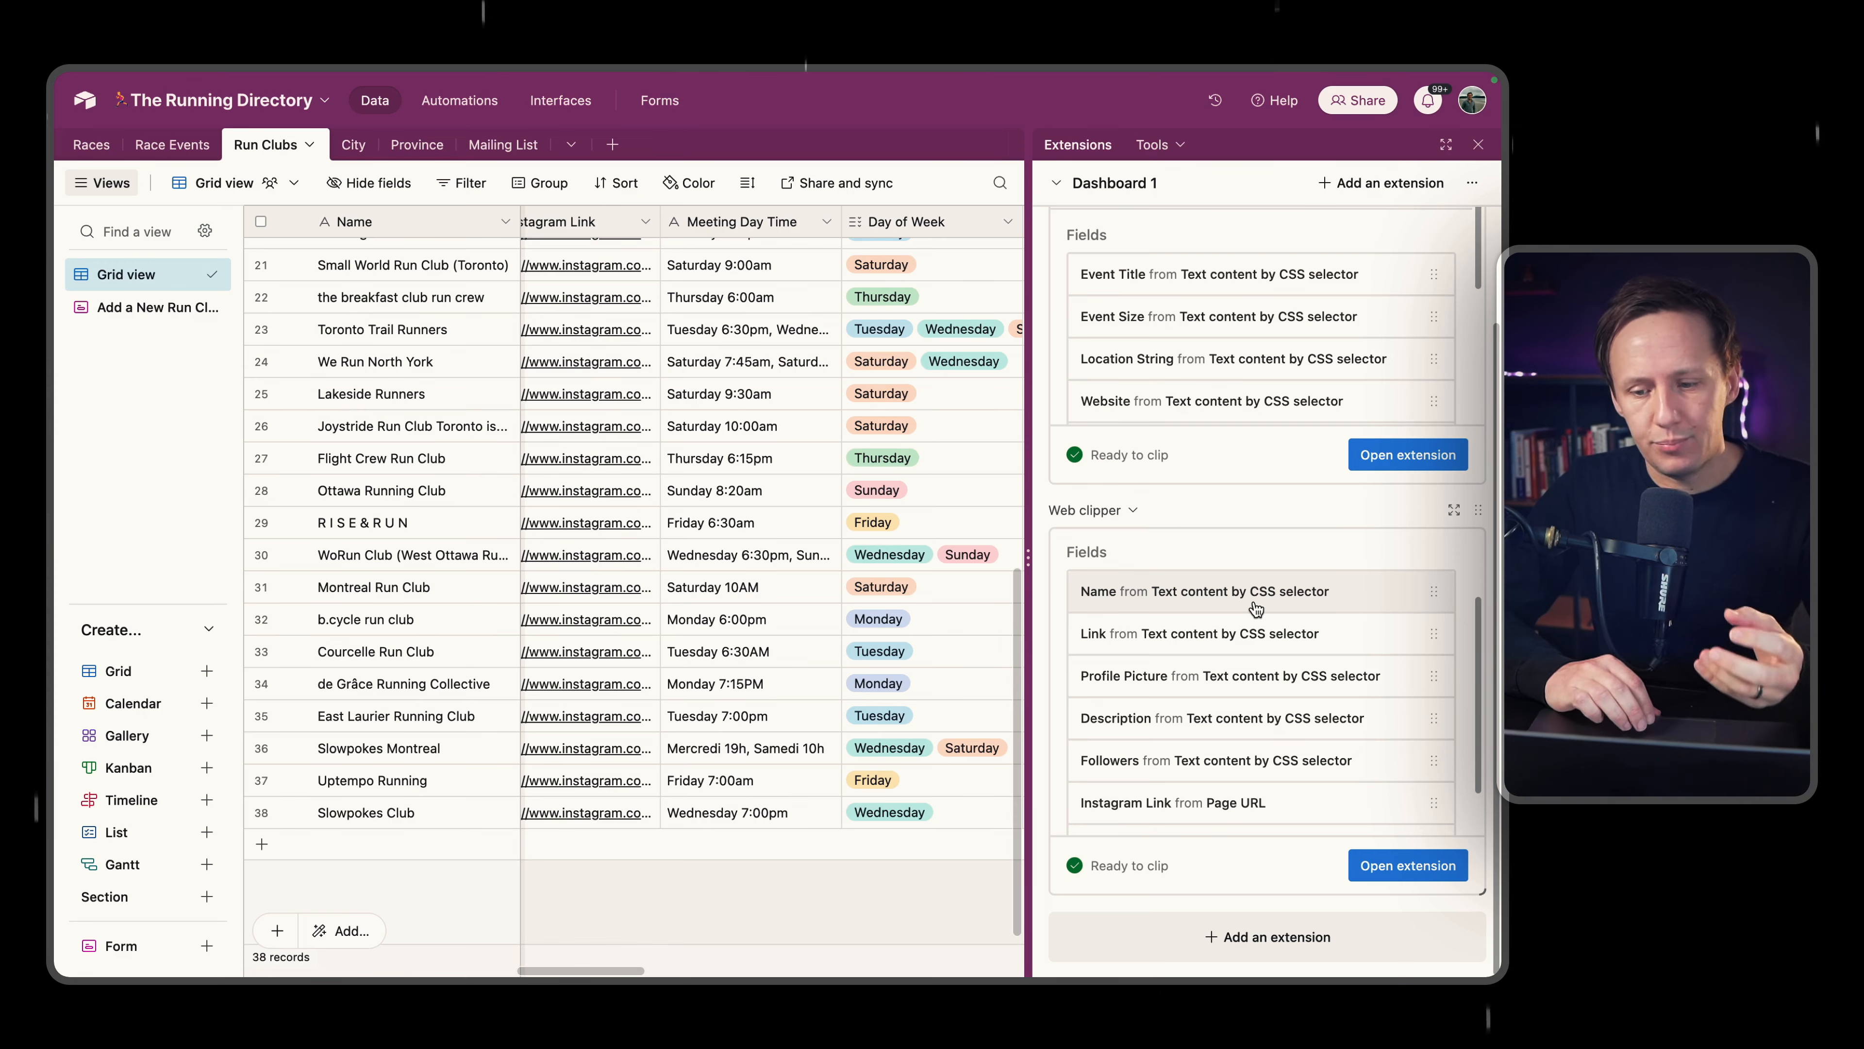
# Return to the slowpokes.club Instagram profile, dismiss the web clipper, and inspect the profile header's HTML and CSS classes in the developer tools.
pyautogui.moveTo(58, 653)
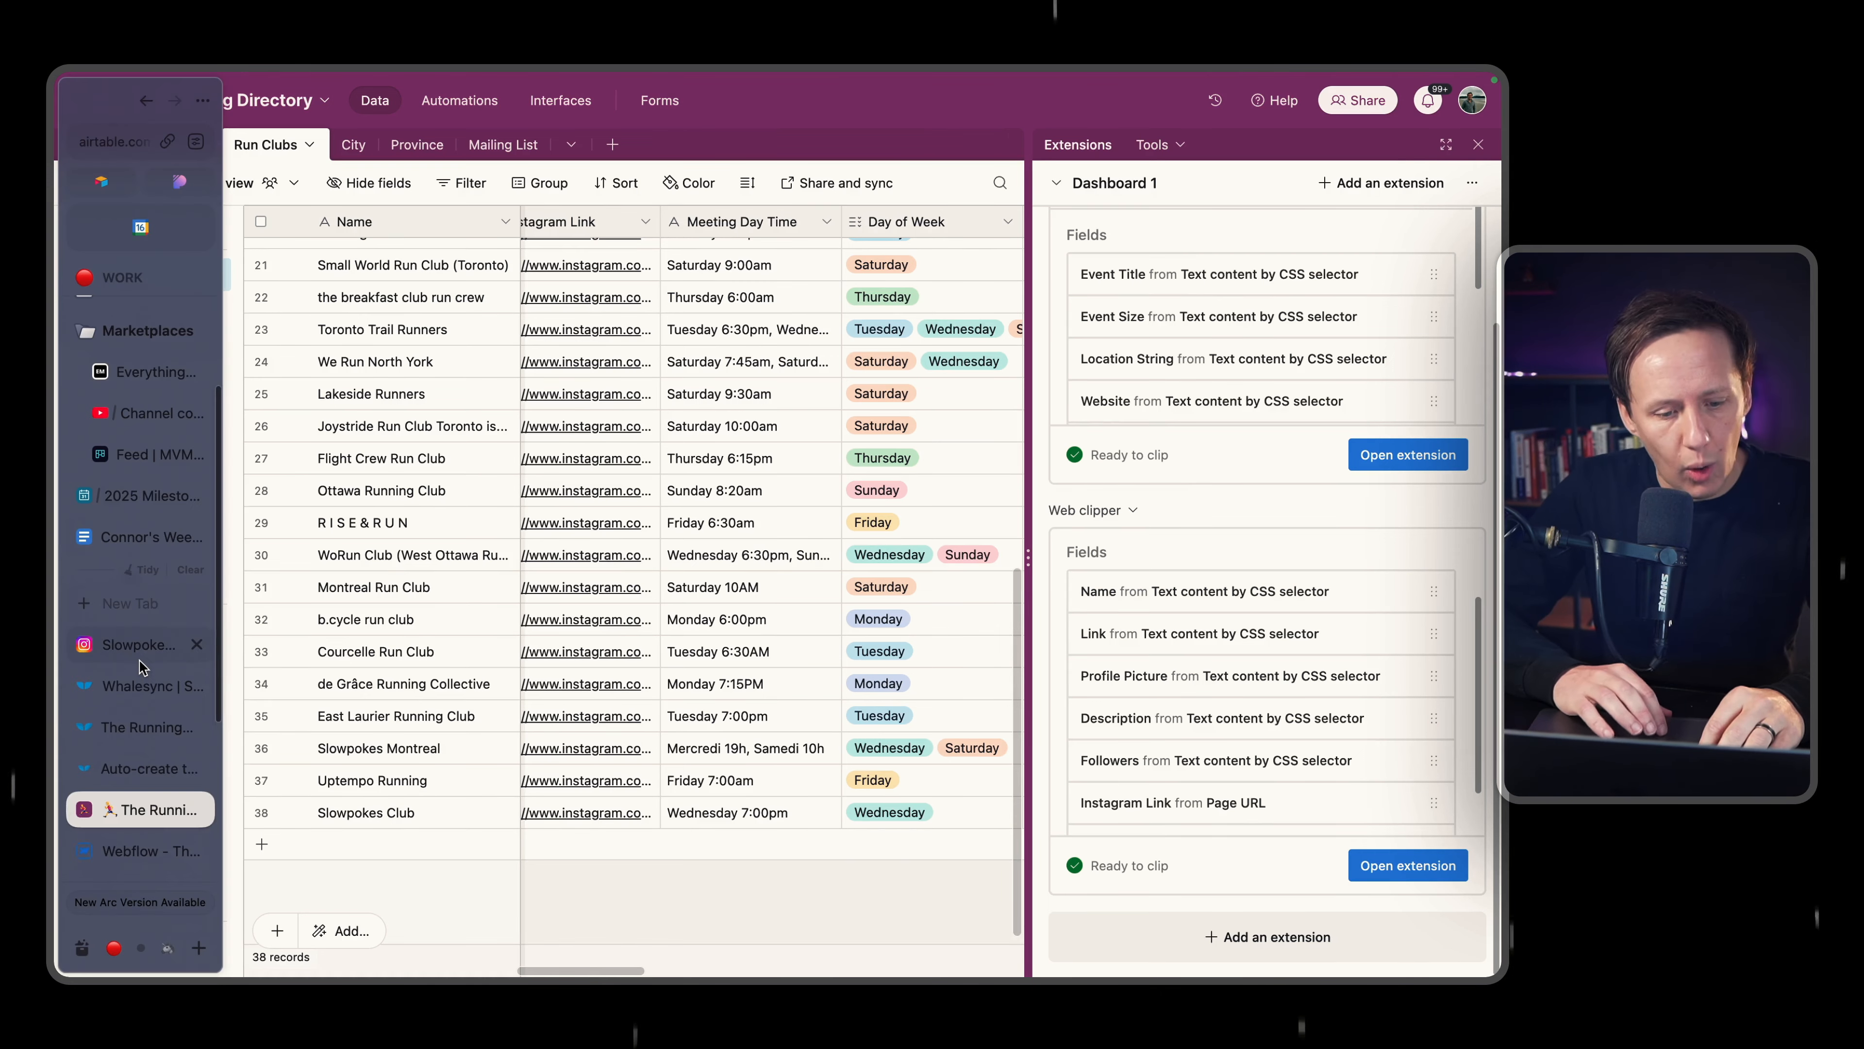
pyautogui.click(141, 650)
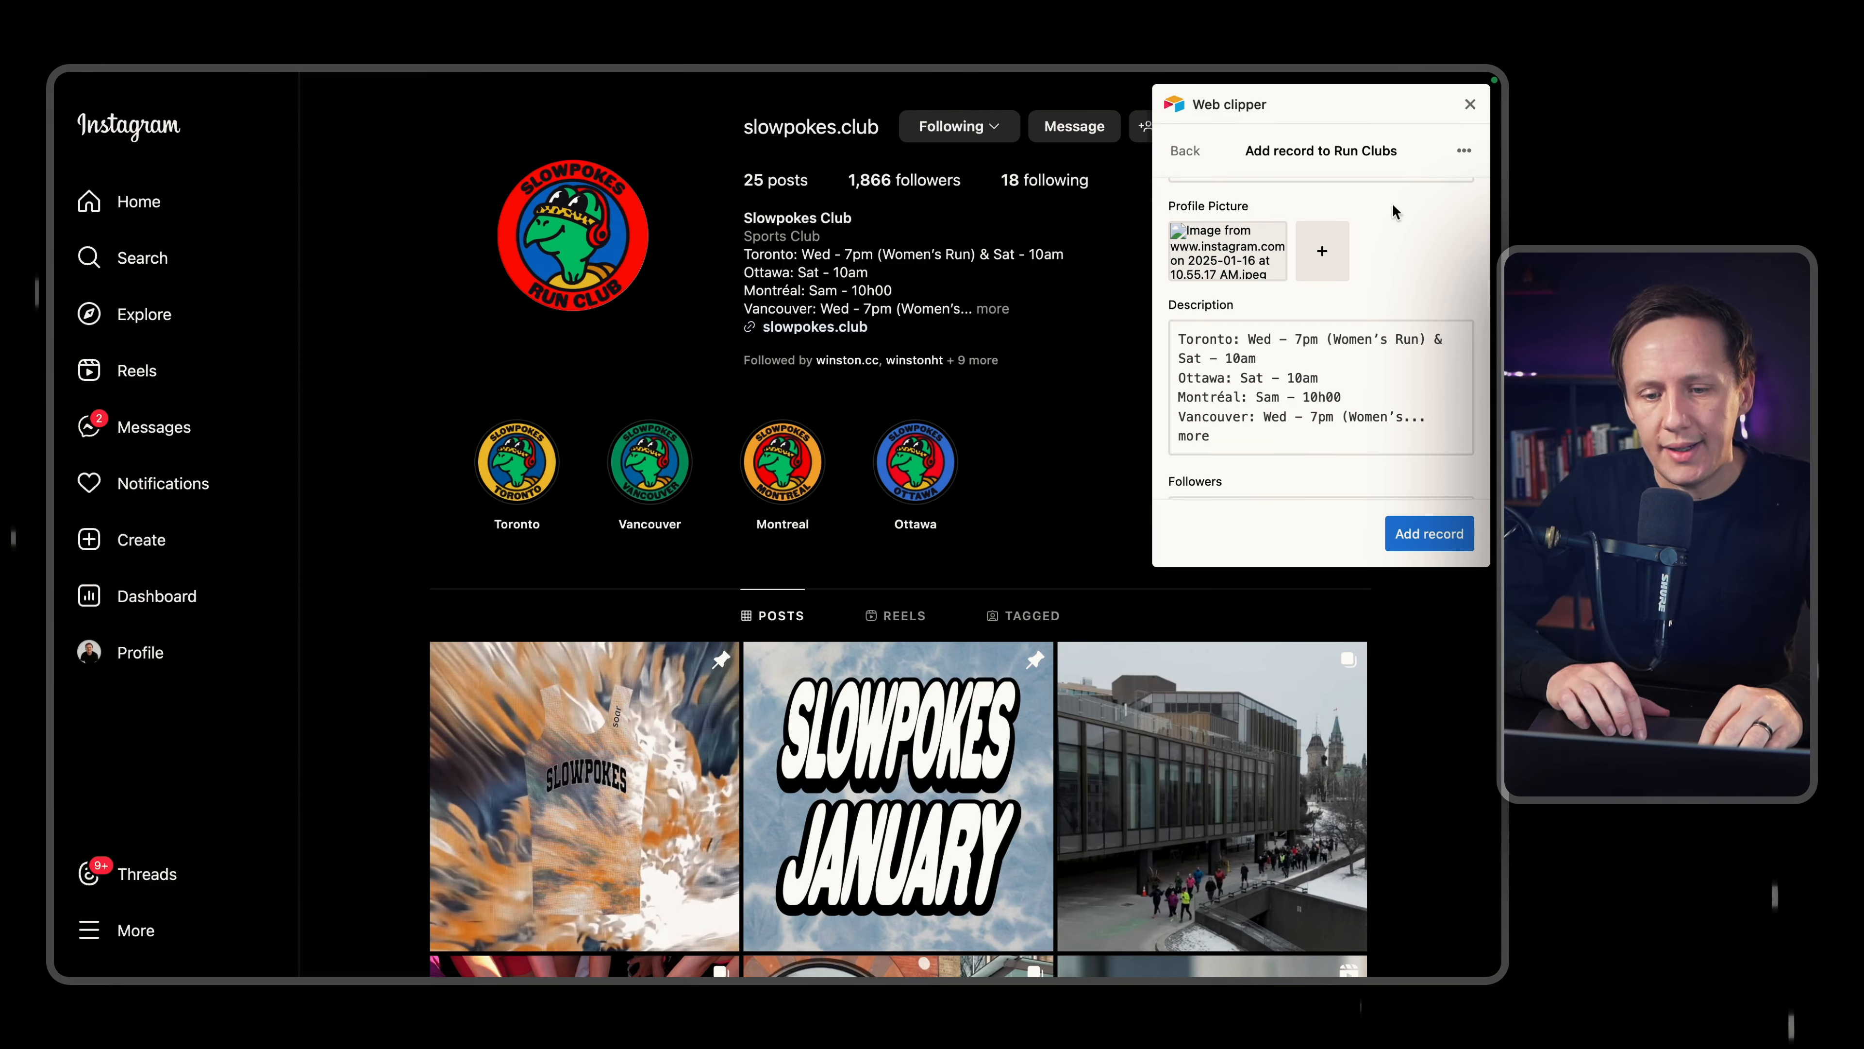
pyautogui.click(1470, 103)
pyautogui.rightClick(645, 334)
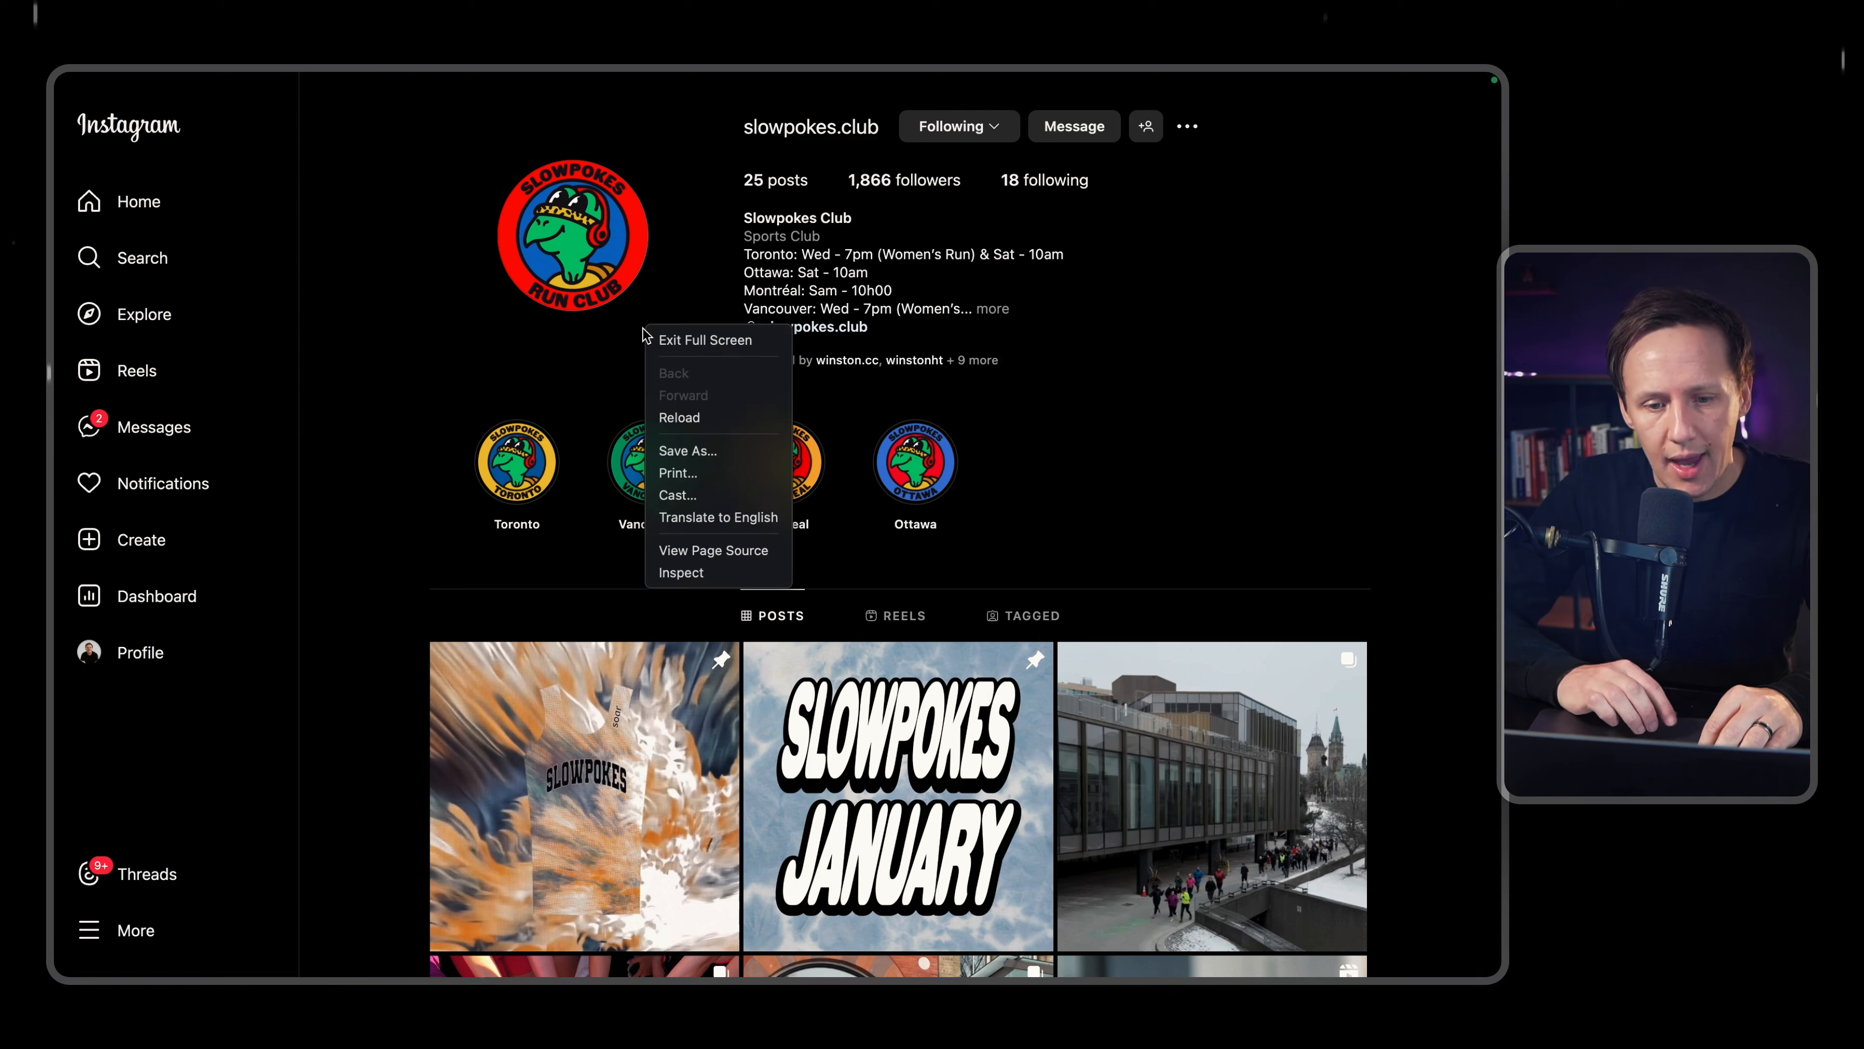
pyautogui.click(679, 572)
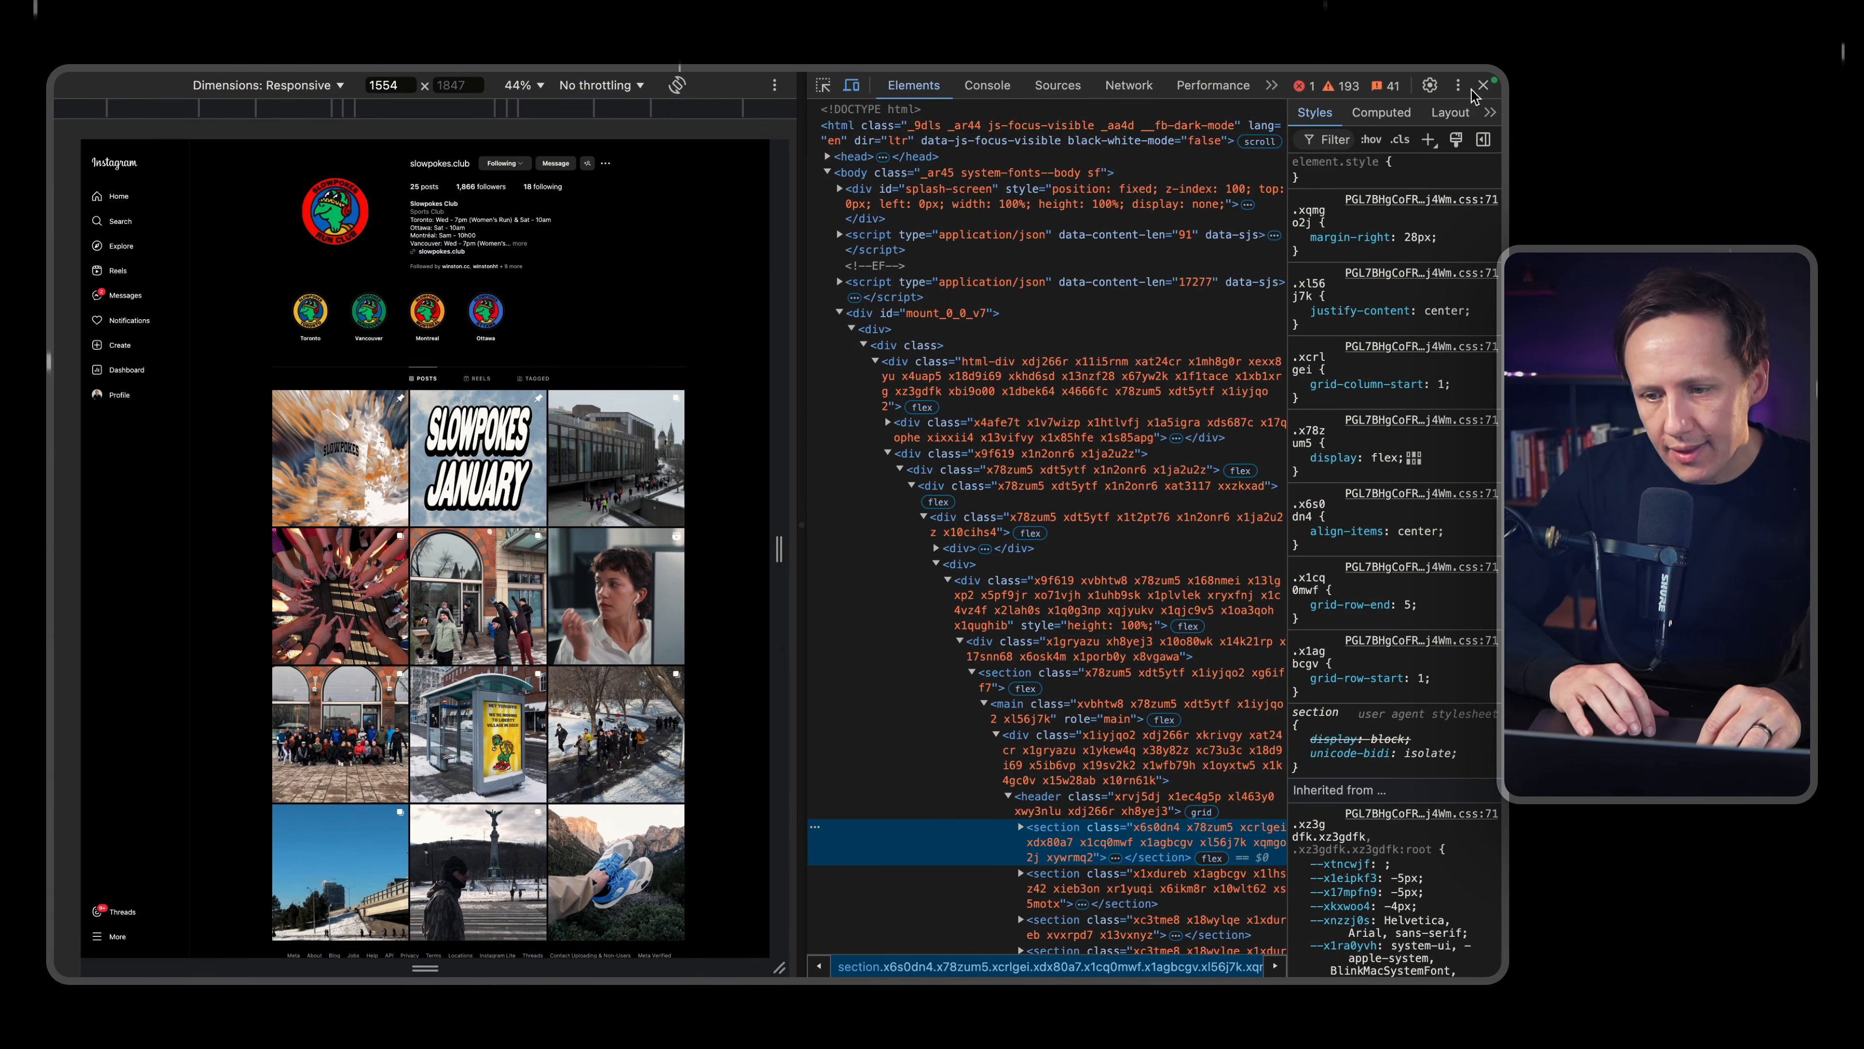
pyautogui.click(1483, 84)
# Return to Airtable's Run Clubs table, look over the club records, and close the extensions view.
pyautogui.moveTo(54, 444)
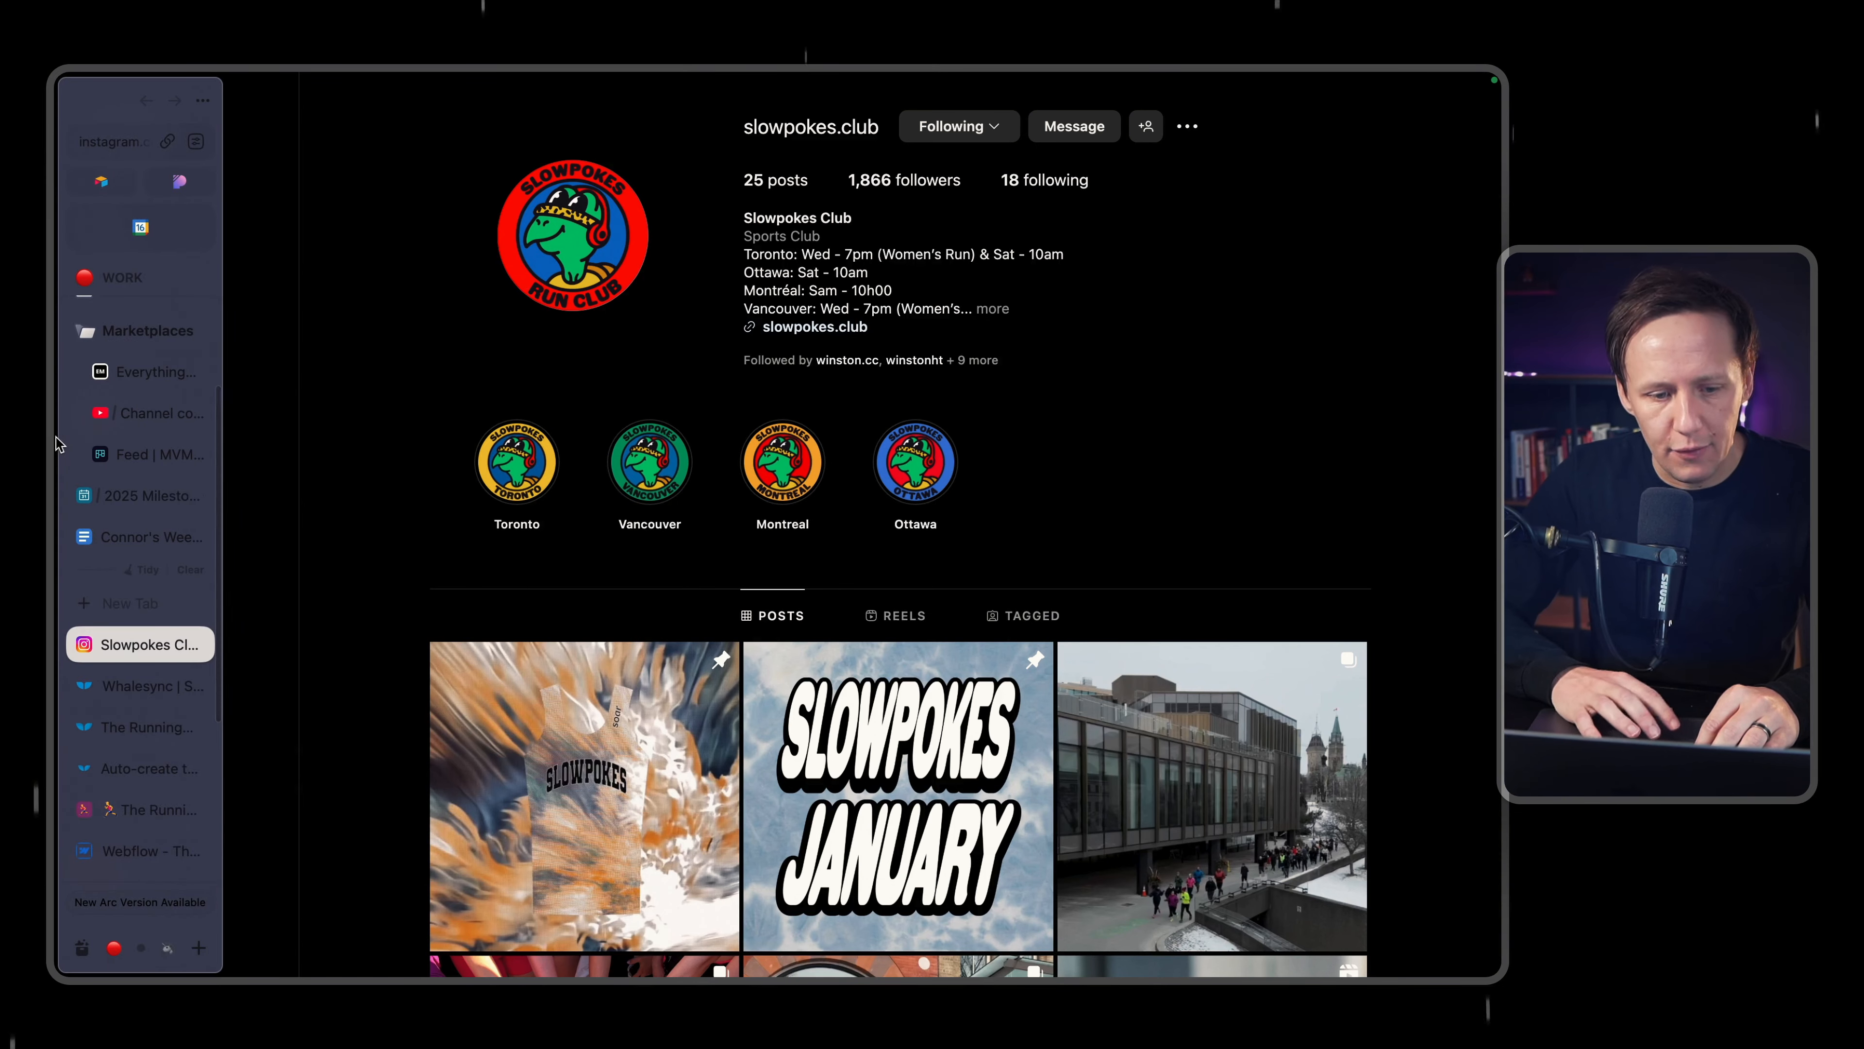
pyautogui.click(134, 808)
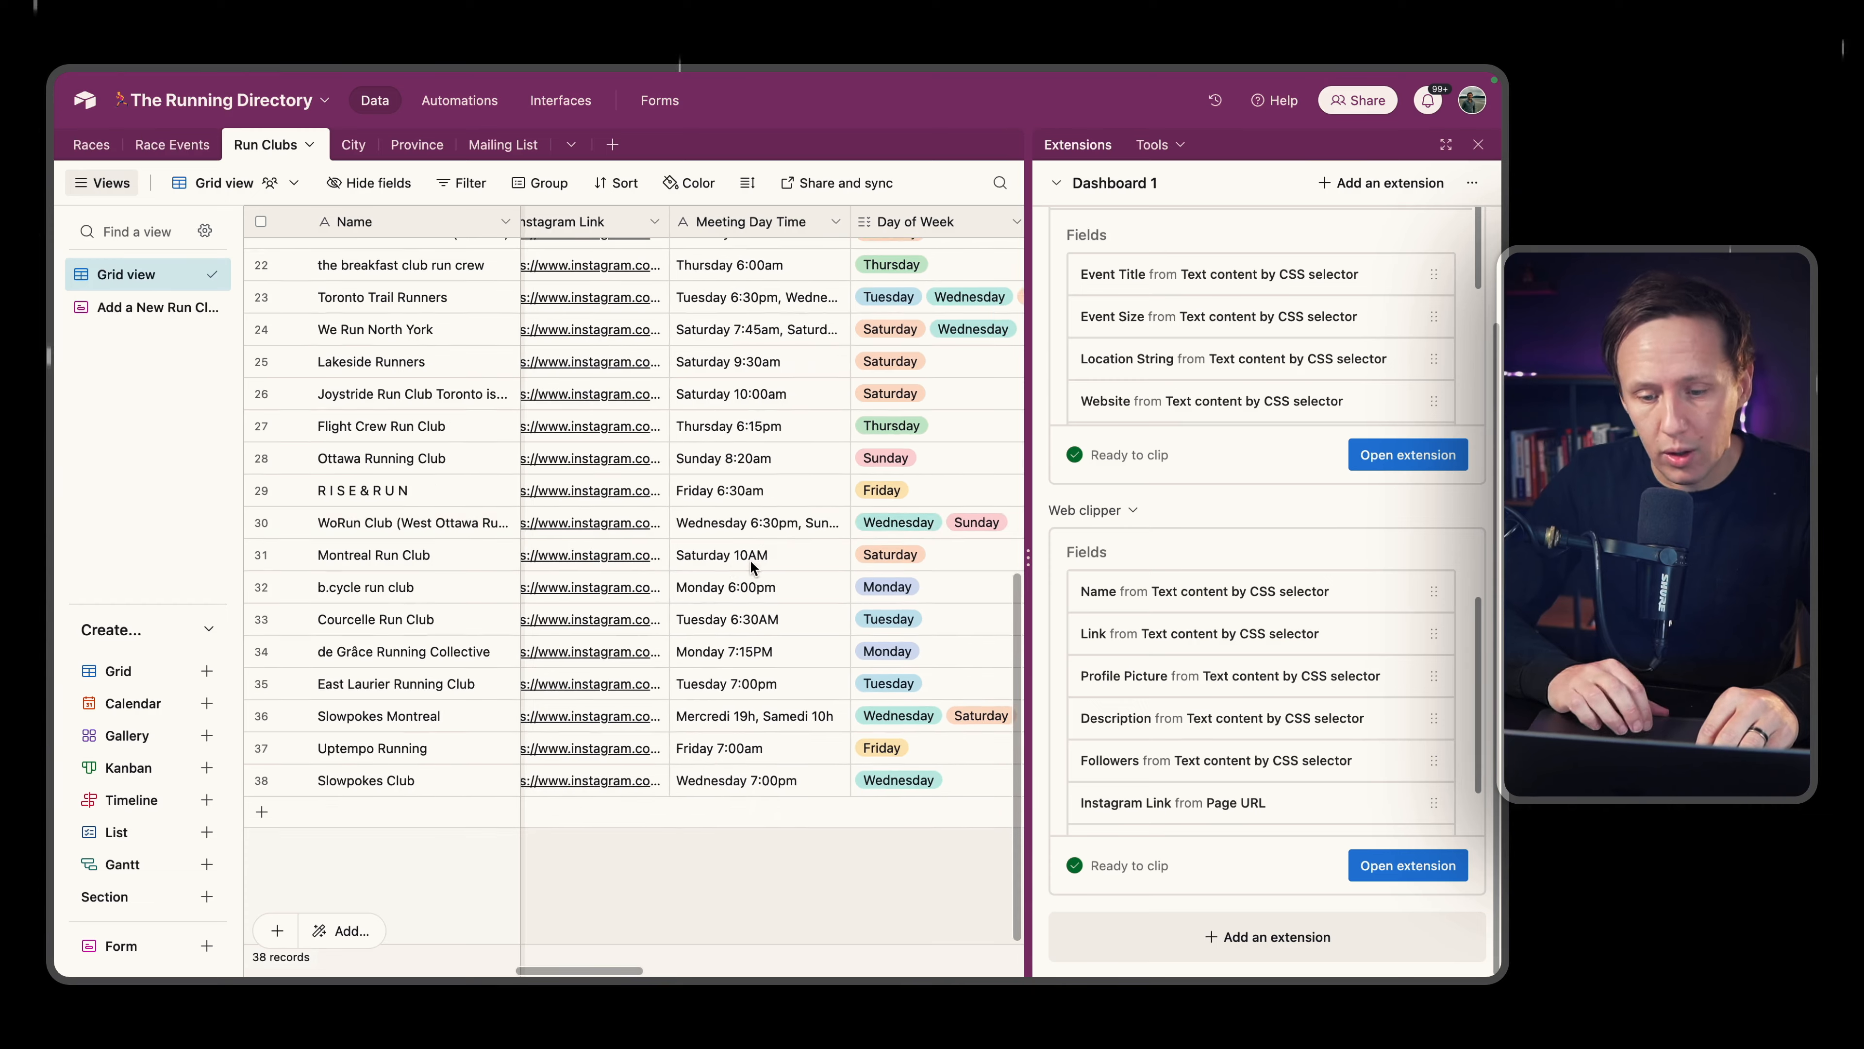
pyautogui.hscroll(-5, 750, 559)
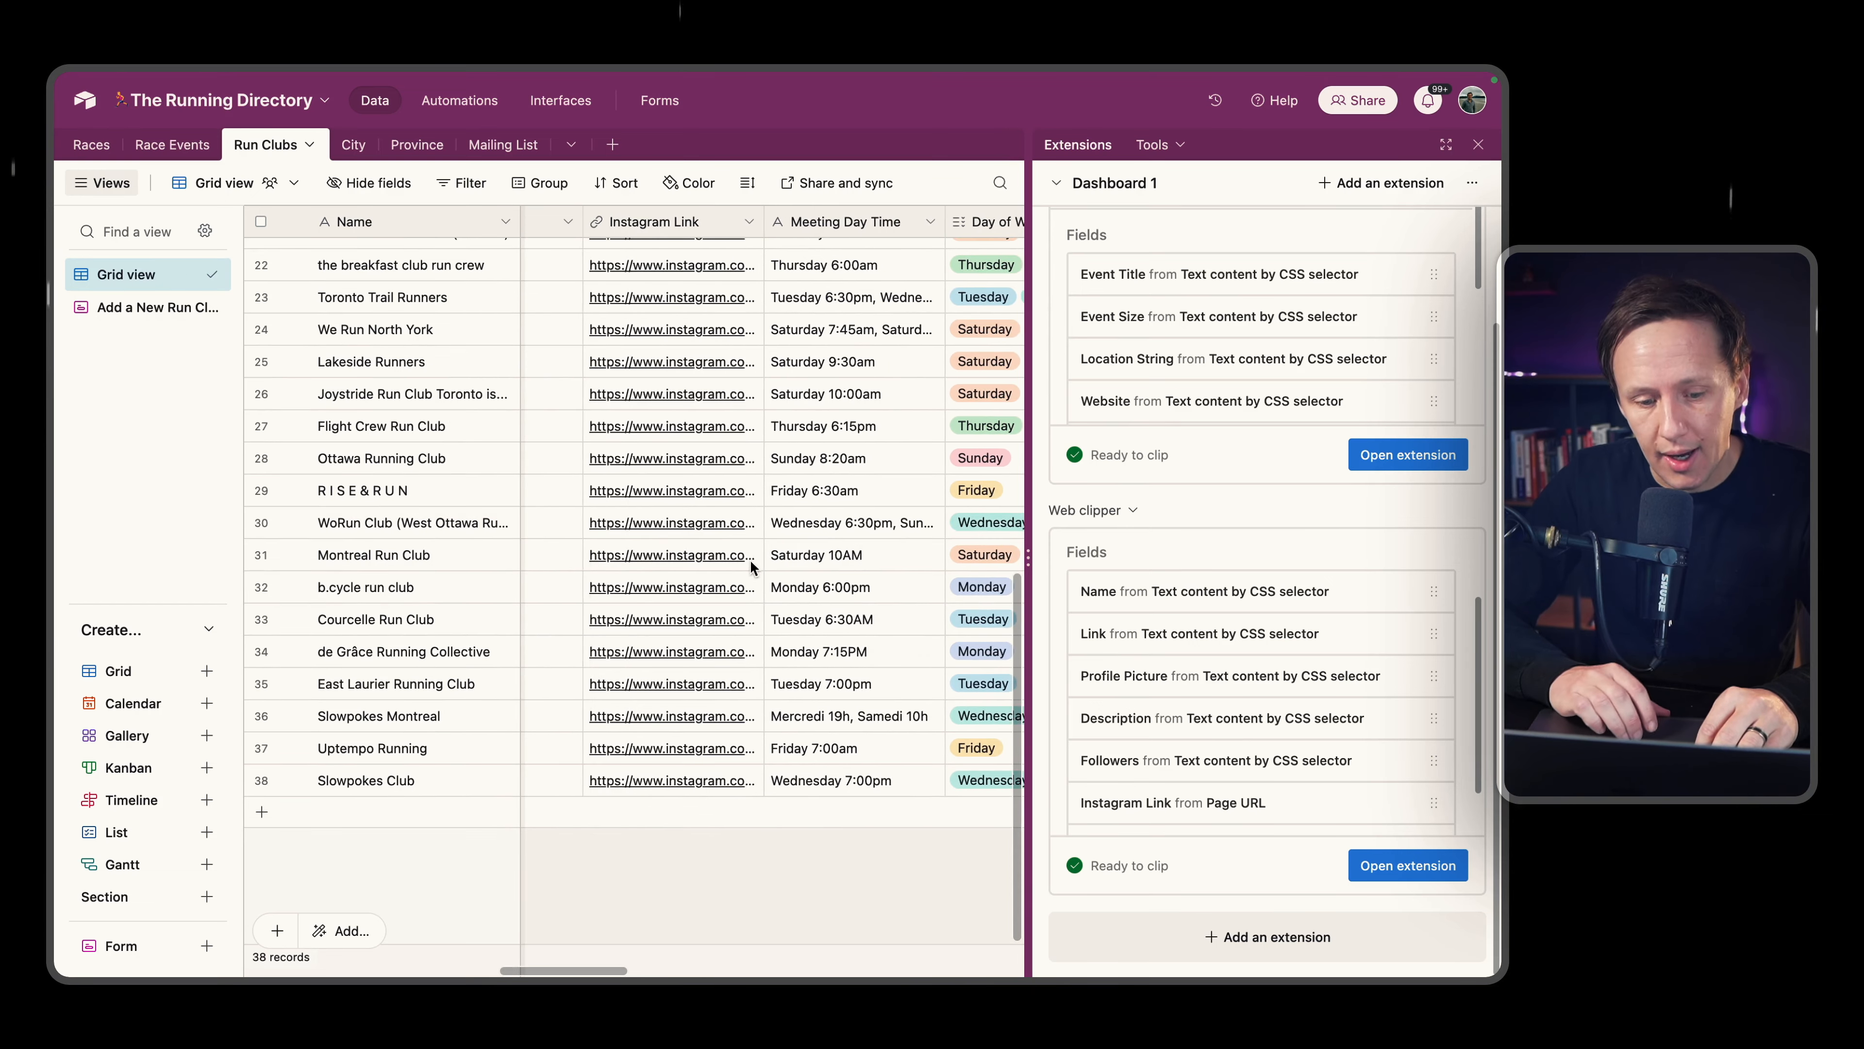
pyautogui.click(1478, 147)
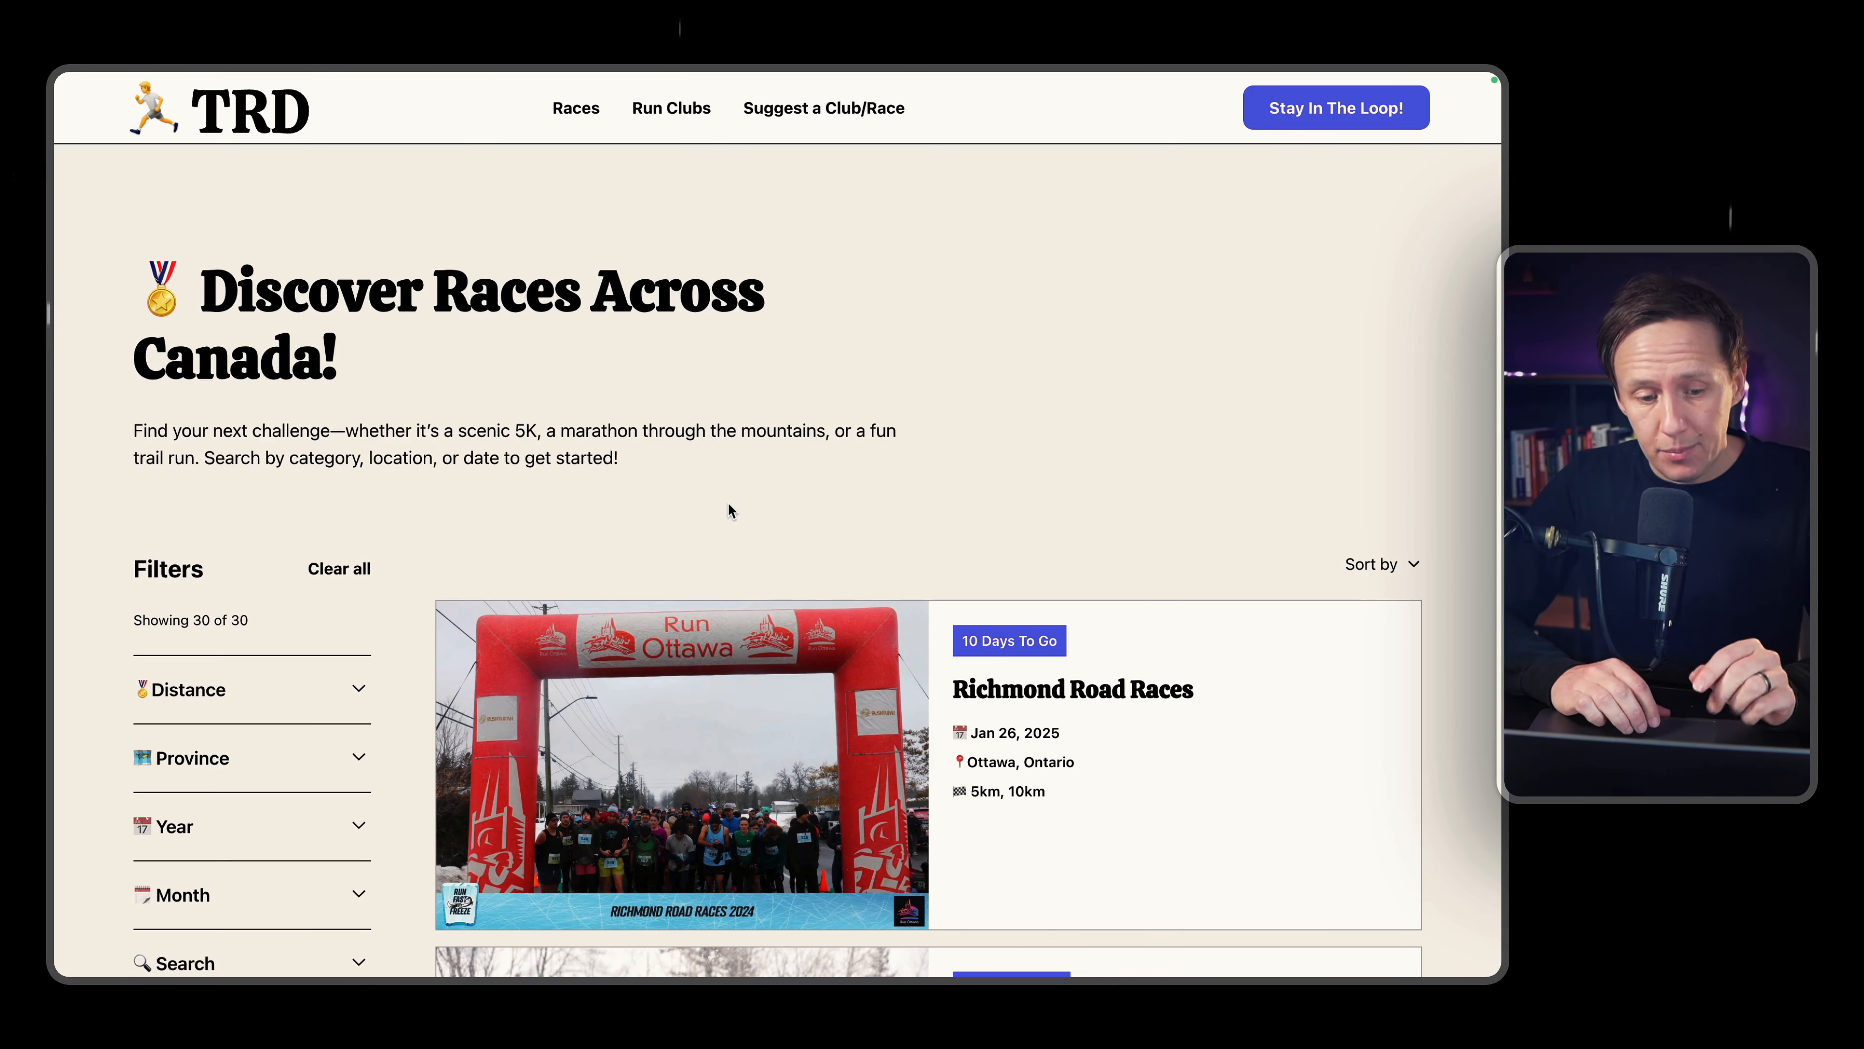
# Filter the races on The Running Directory site by the 10 km distance and the province of Alberta.
pyautogui.scroll(-4, 729, 501)
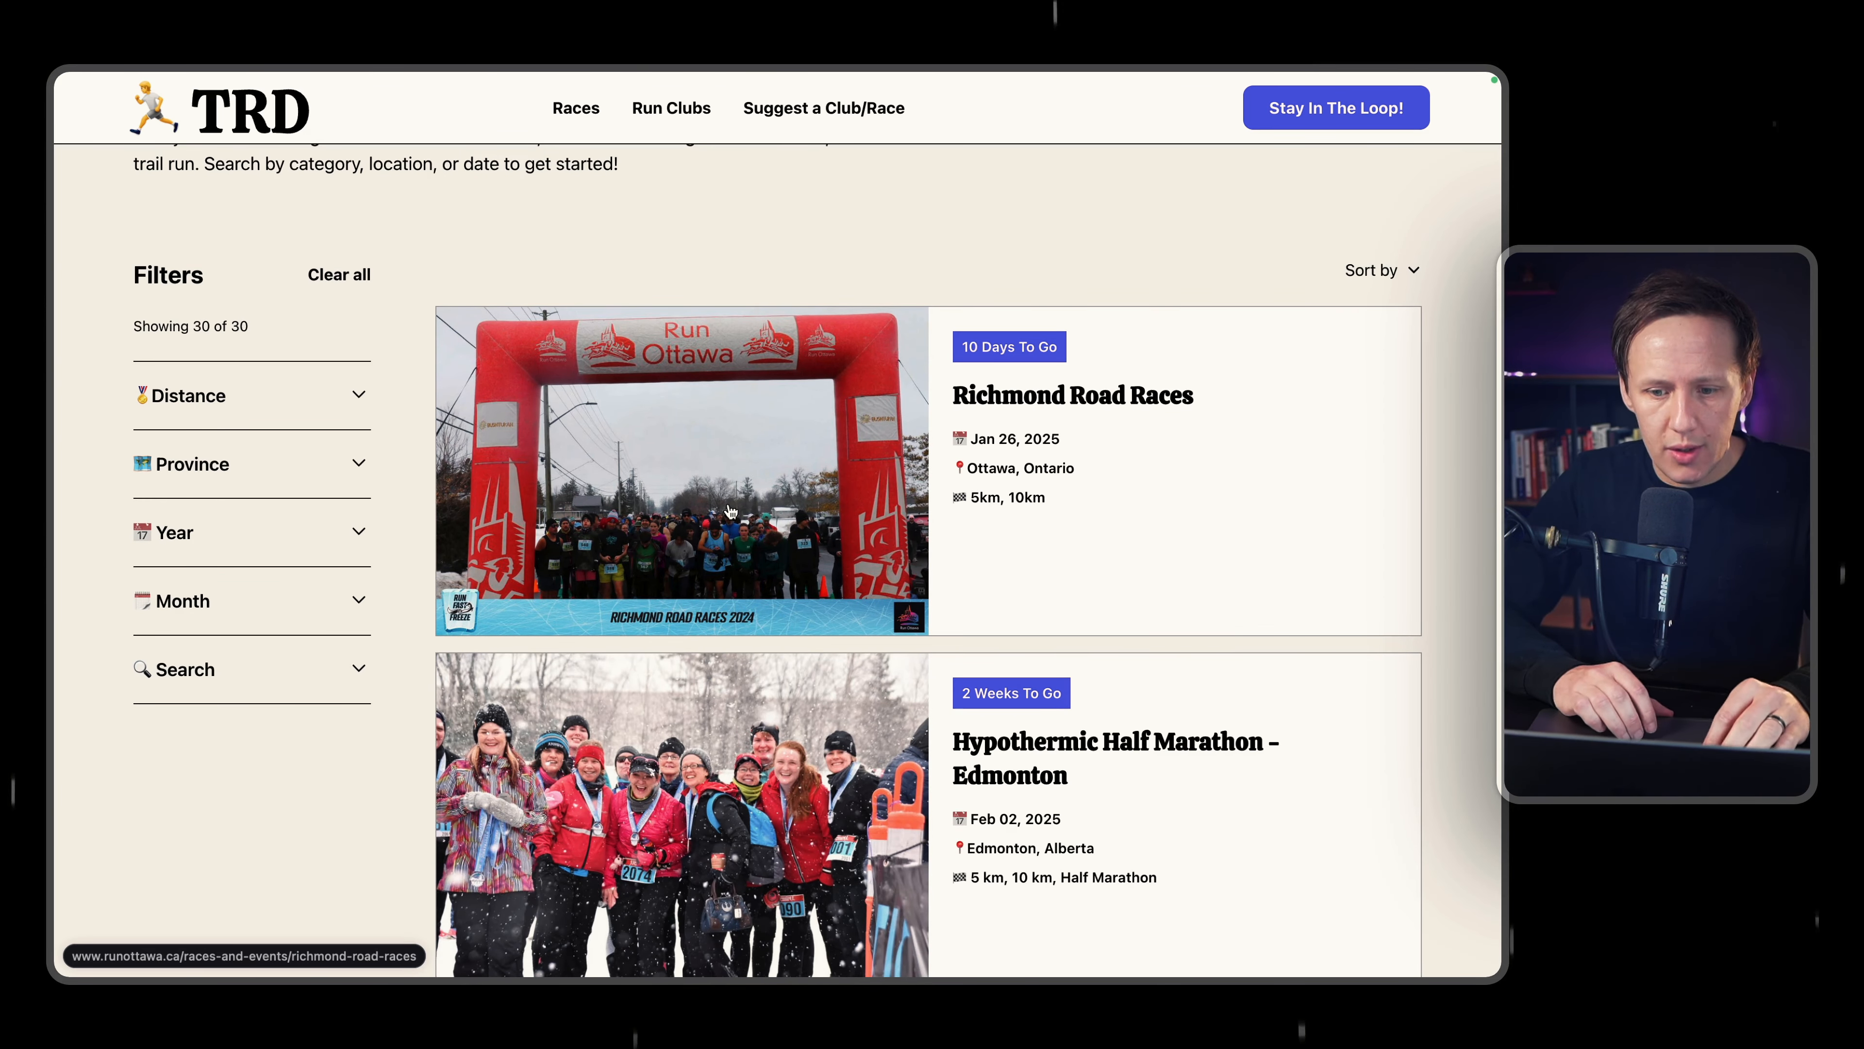
pyautogui.scroll(-1, 514, 441)
pyautogui.click(356, 342)
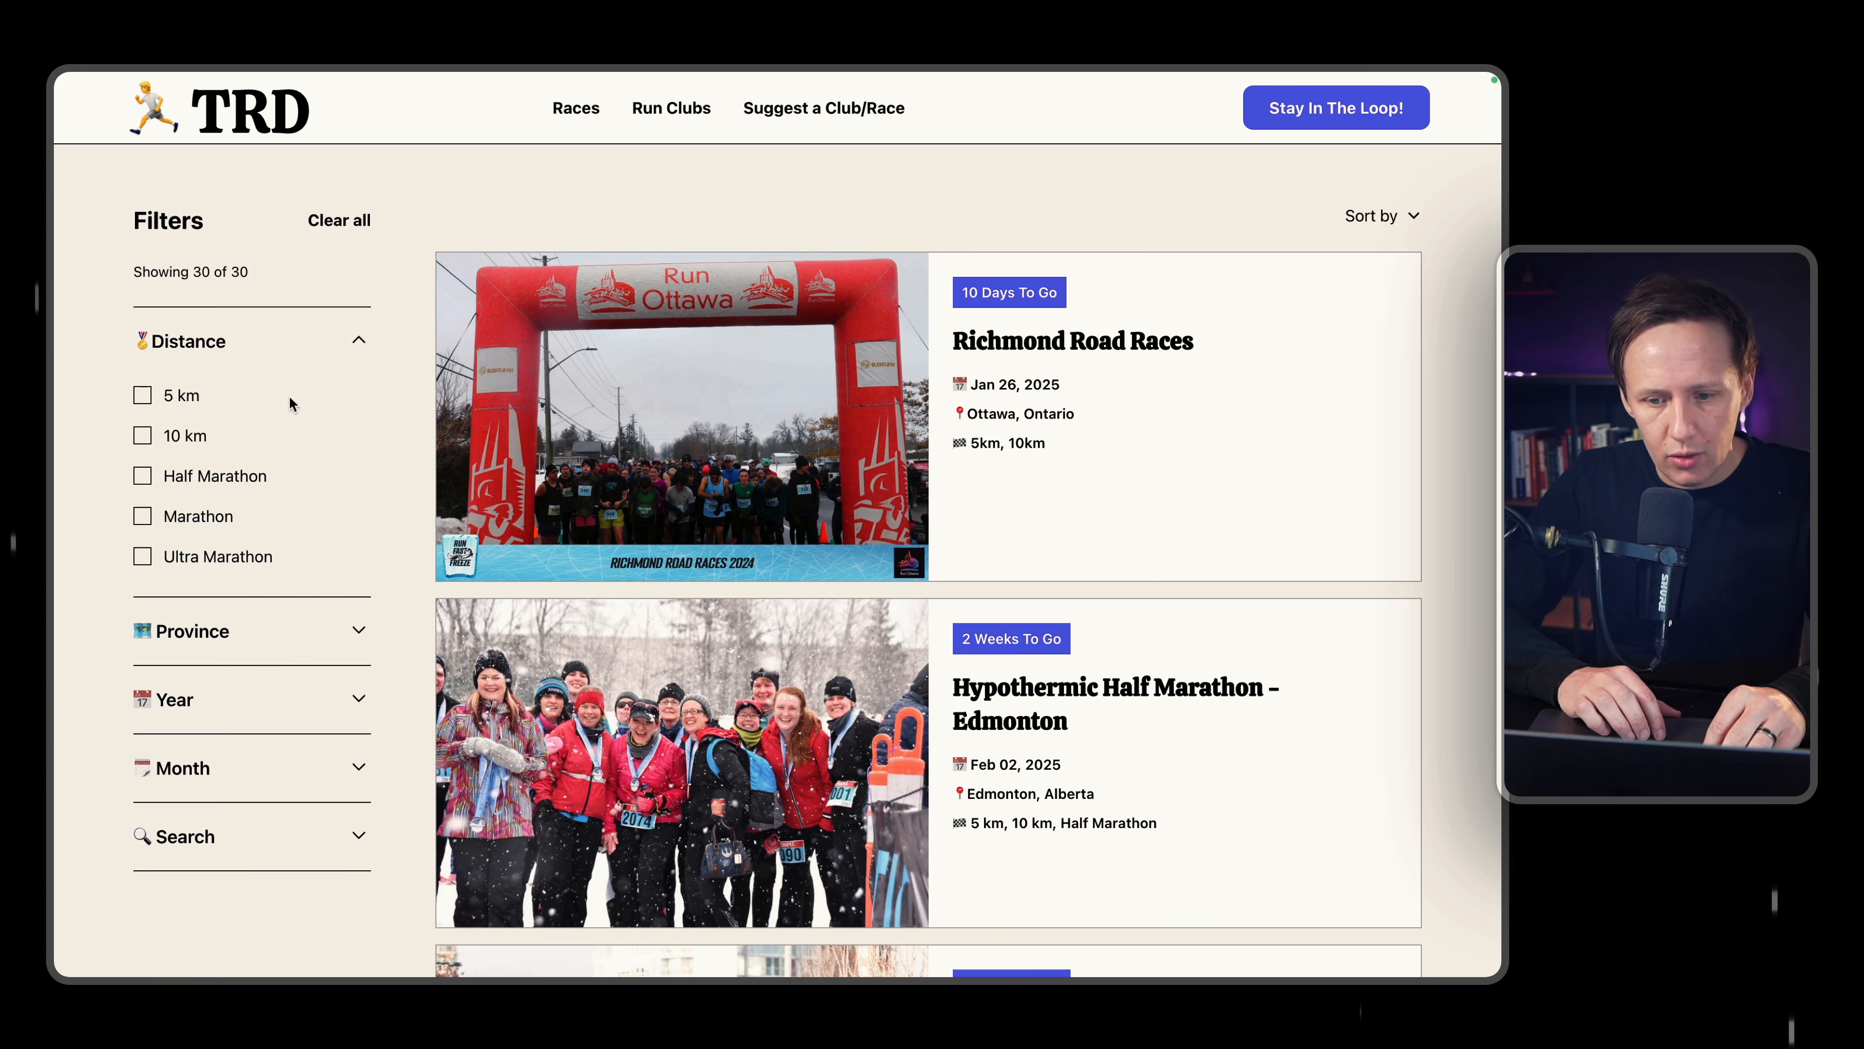
pyautogui.click(142, 436)
pyautogui.scroll(-1, 319, 596)
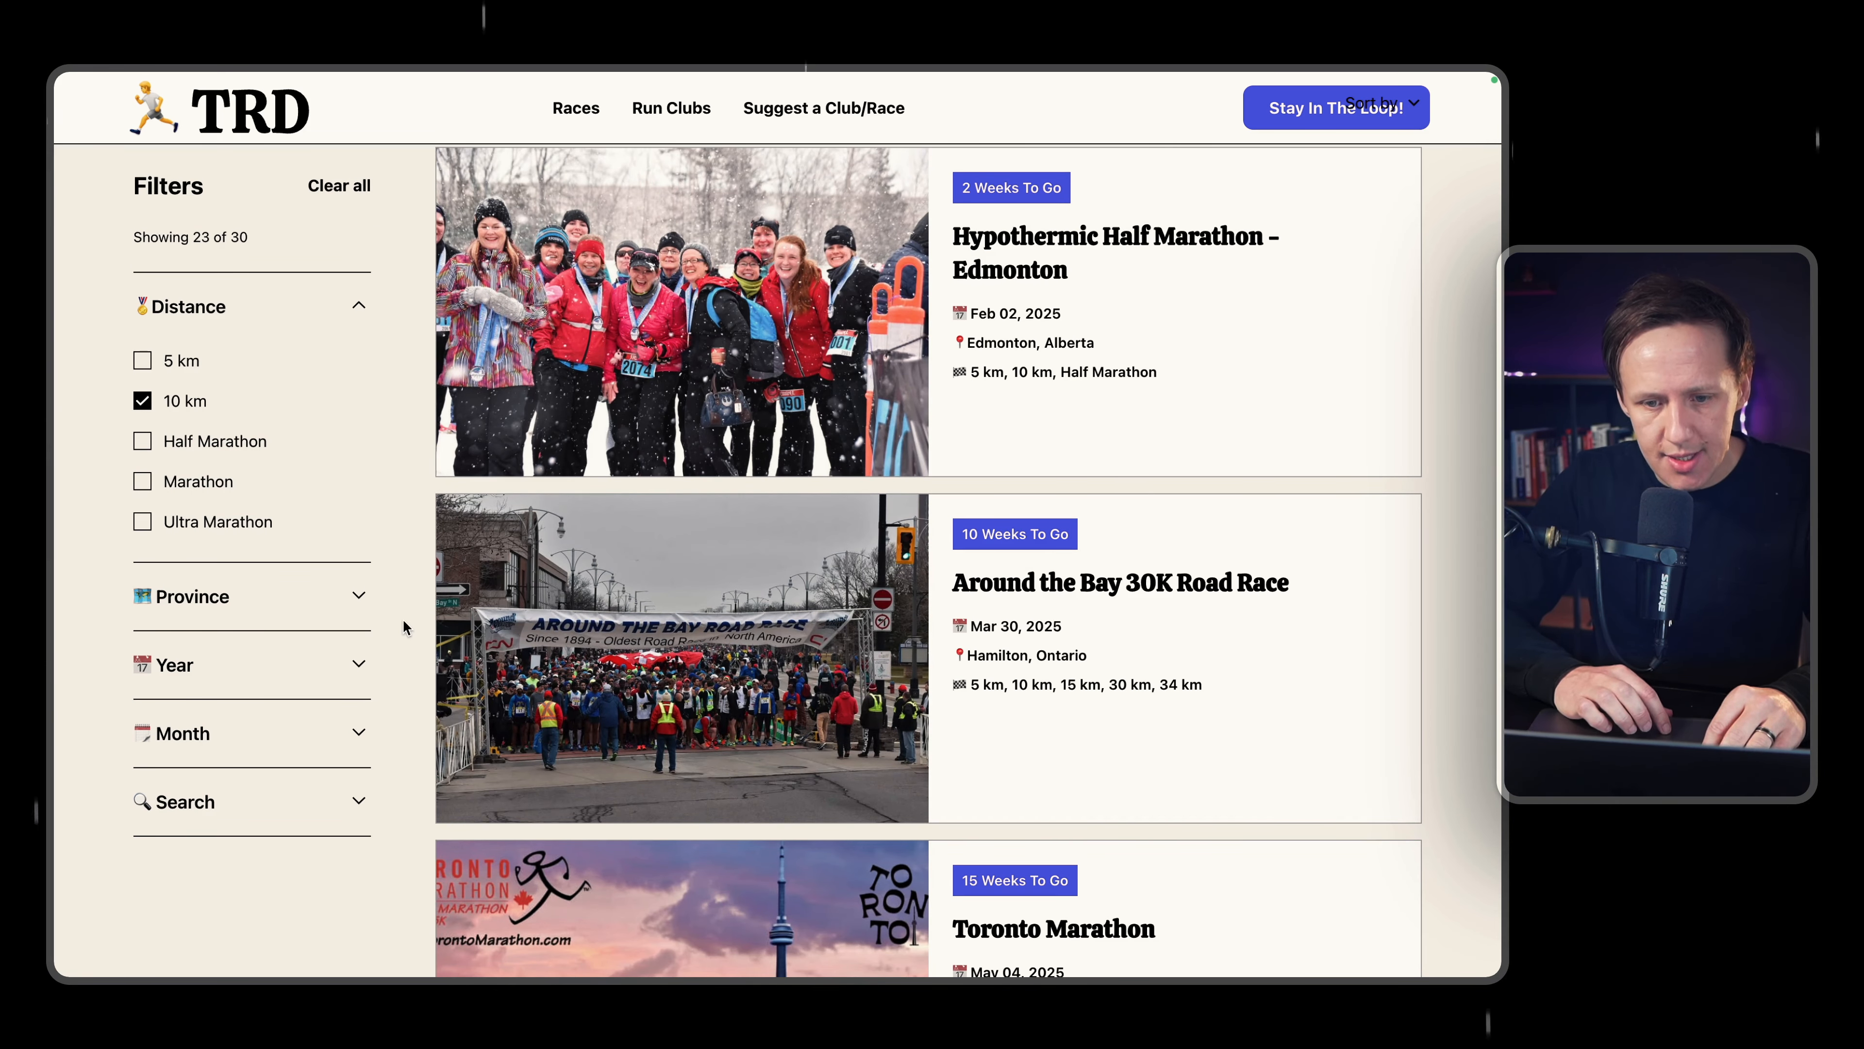
pyautogui.click(360, 601)
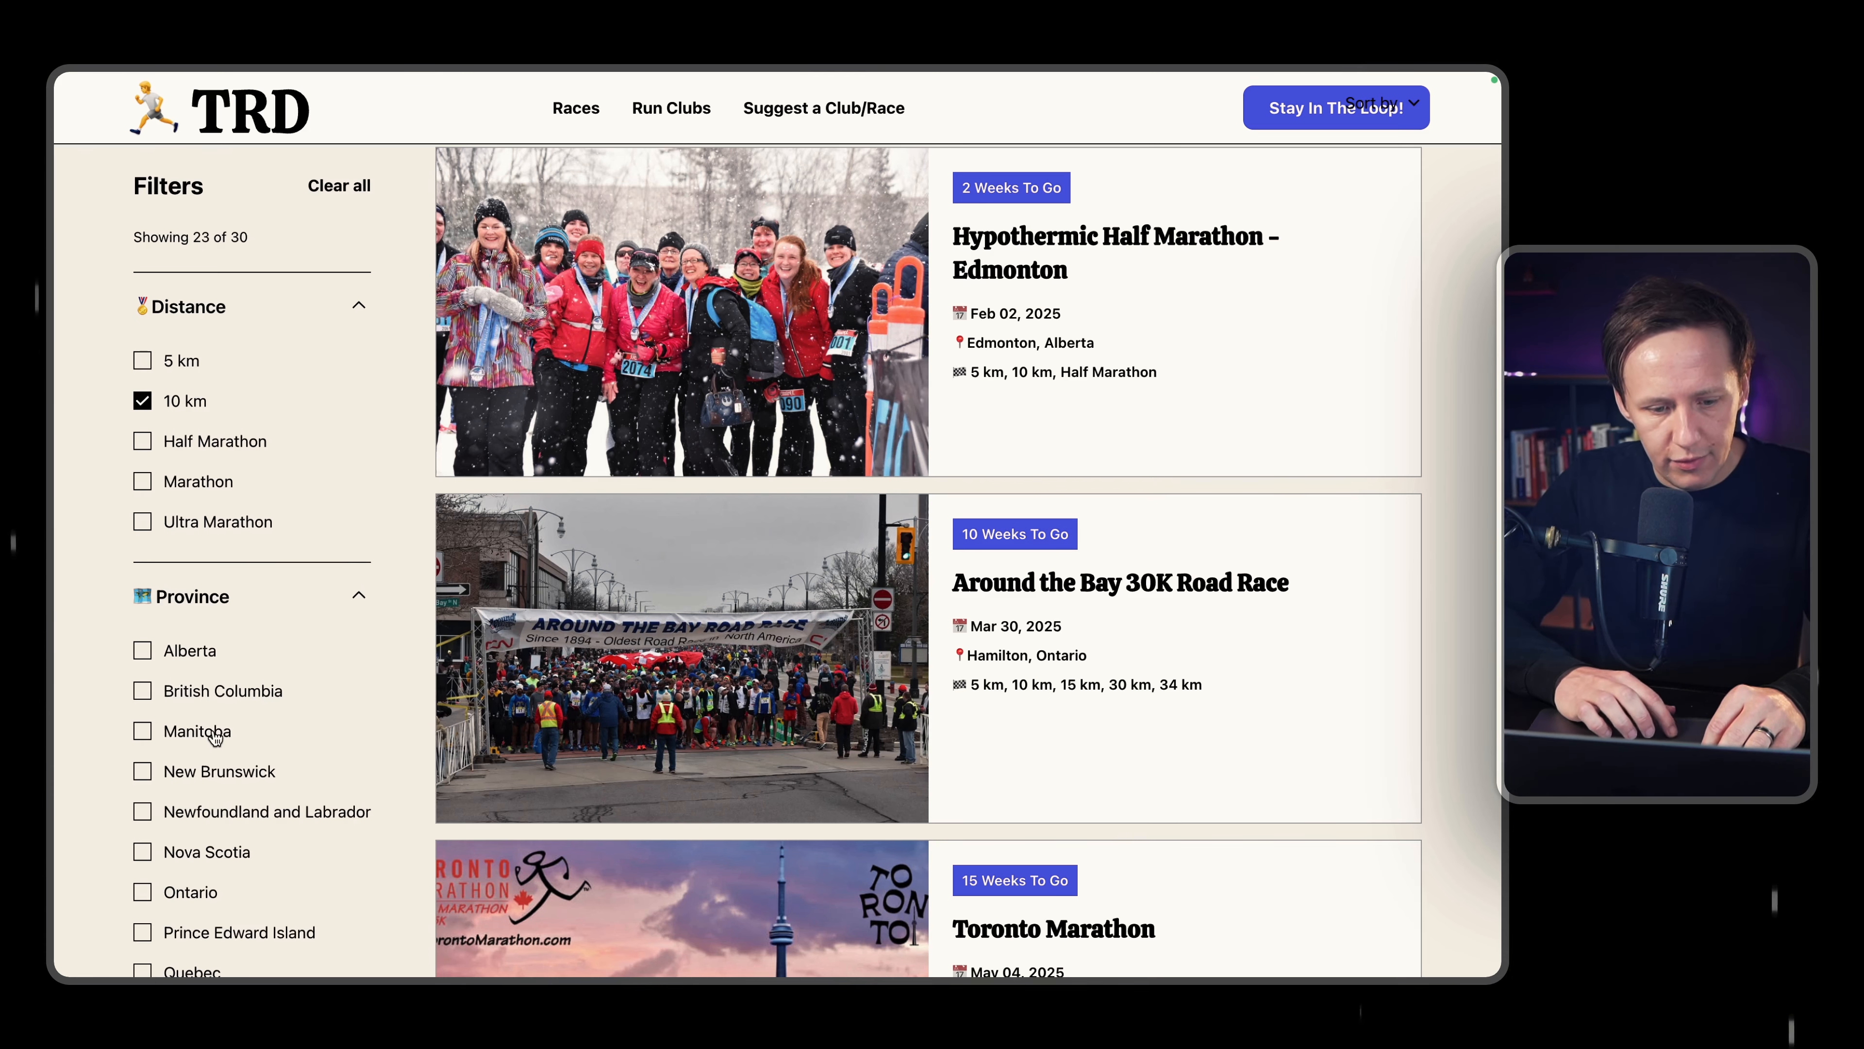
pyautogui.click(142, 652)
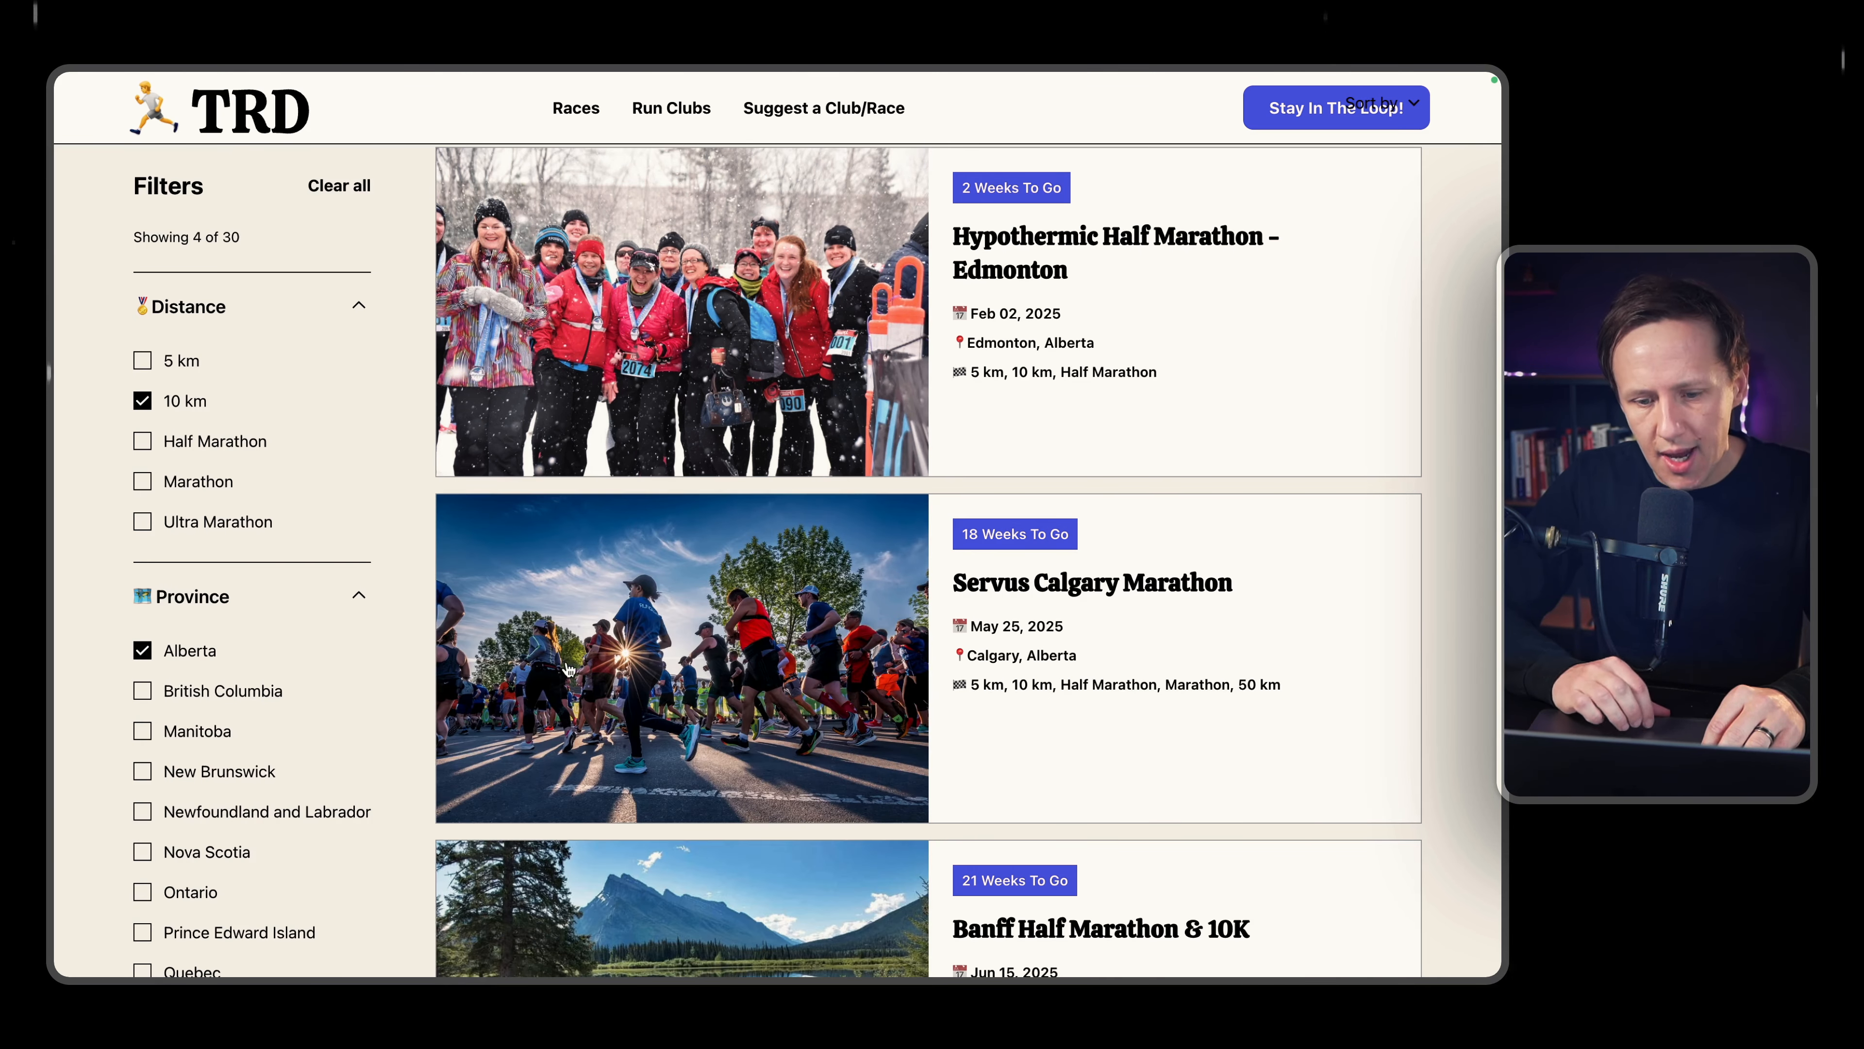
# Look through the race cards filtered by 10 km and Alberta.
pyautogui.scroll(-6, 569, 670)
pyautogui.scroll(-3, 569, 669)
pyautogui.scroll(12, 569, 669)
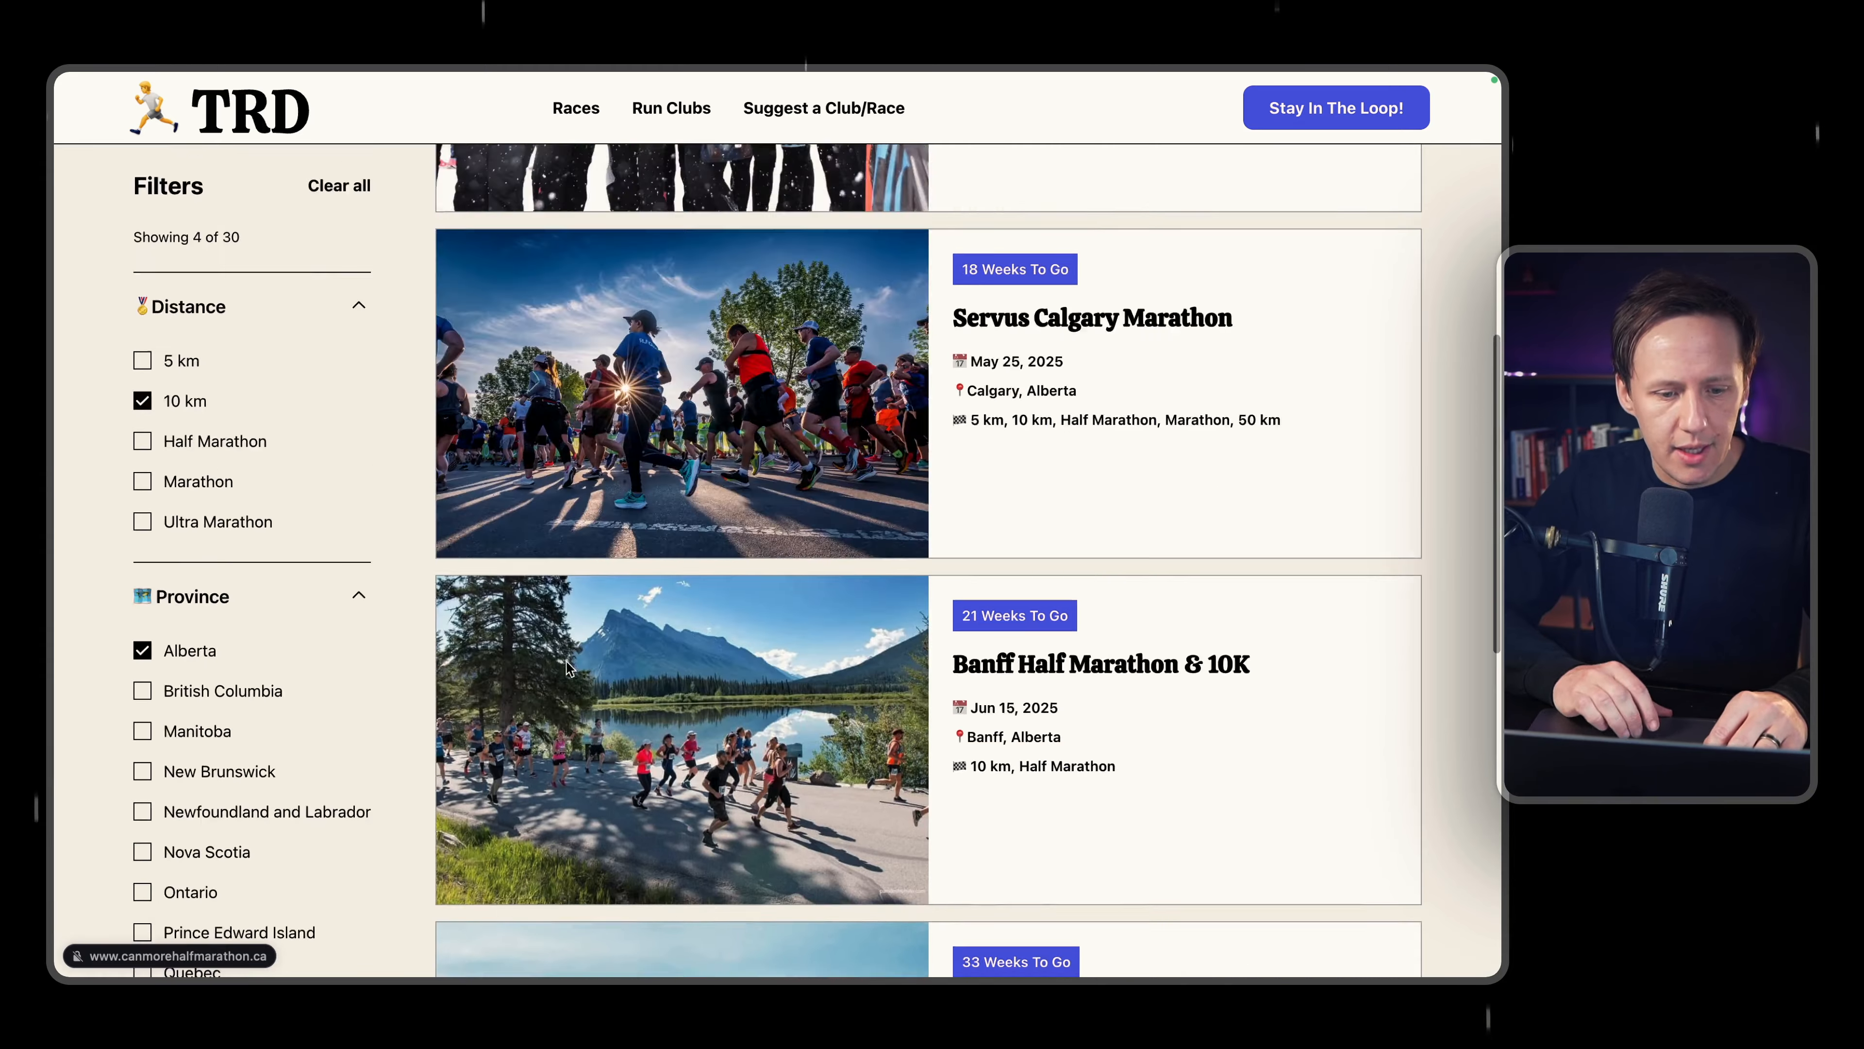
# Switch to the Webflow project and leave preview mode to show the Races page's filters and race list in the designer.
pyautogui.moveTo(71, 562)
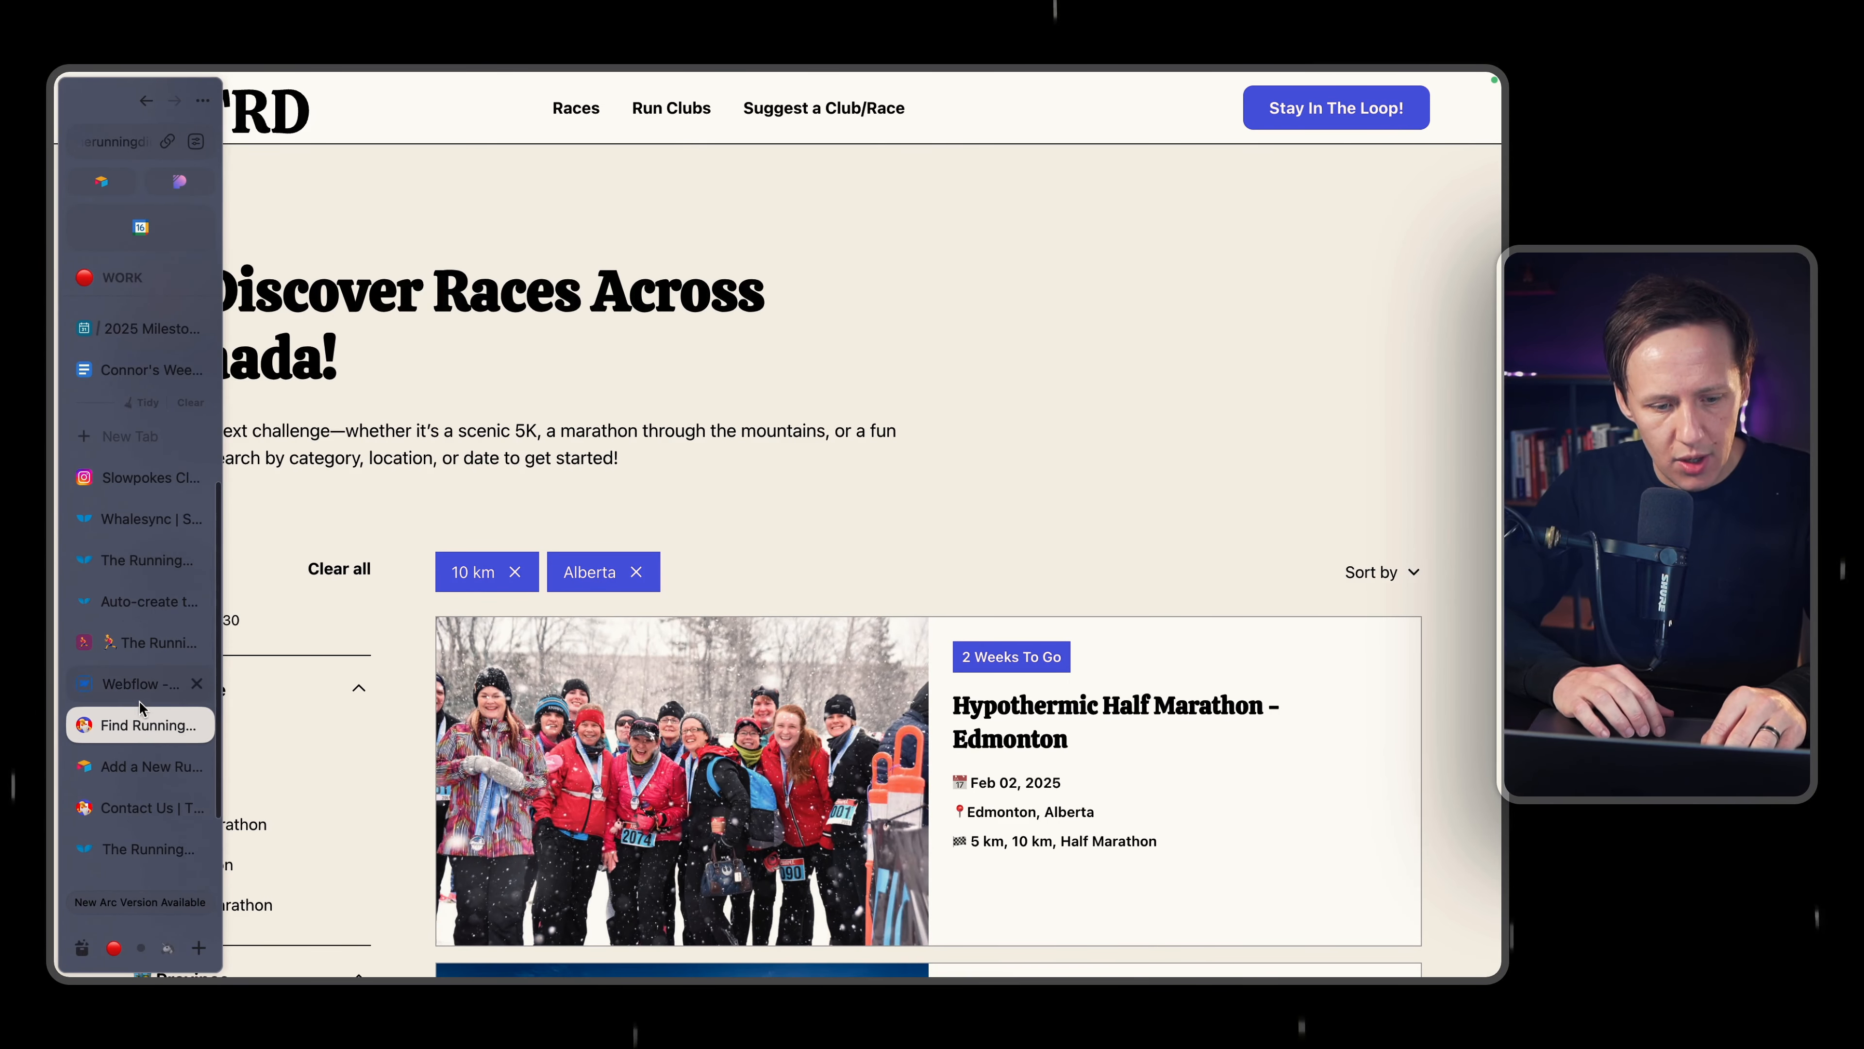
pyautogui.click(170, 683)
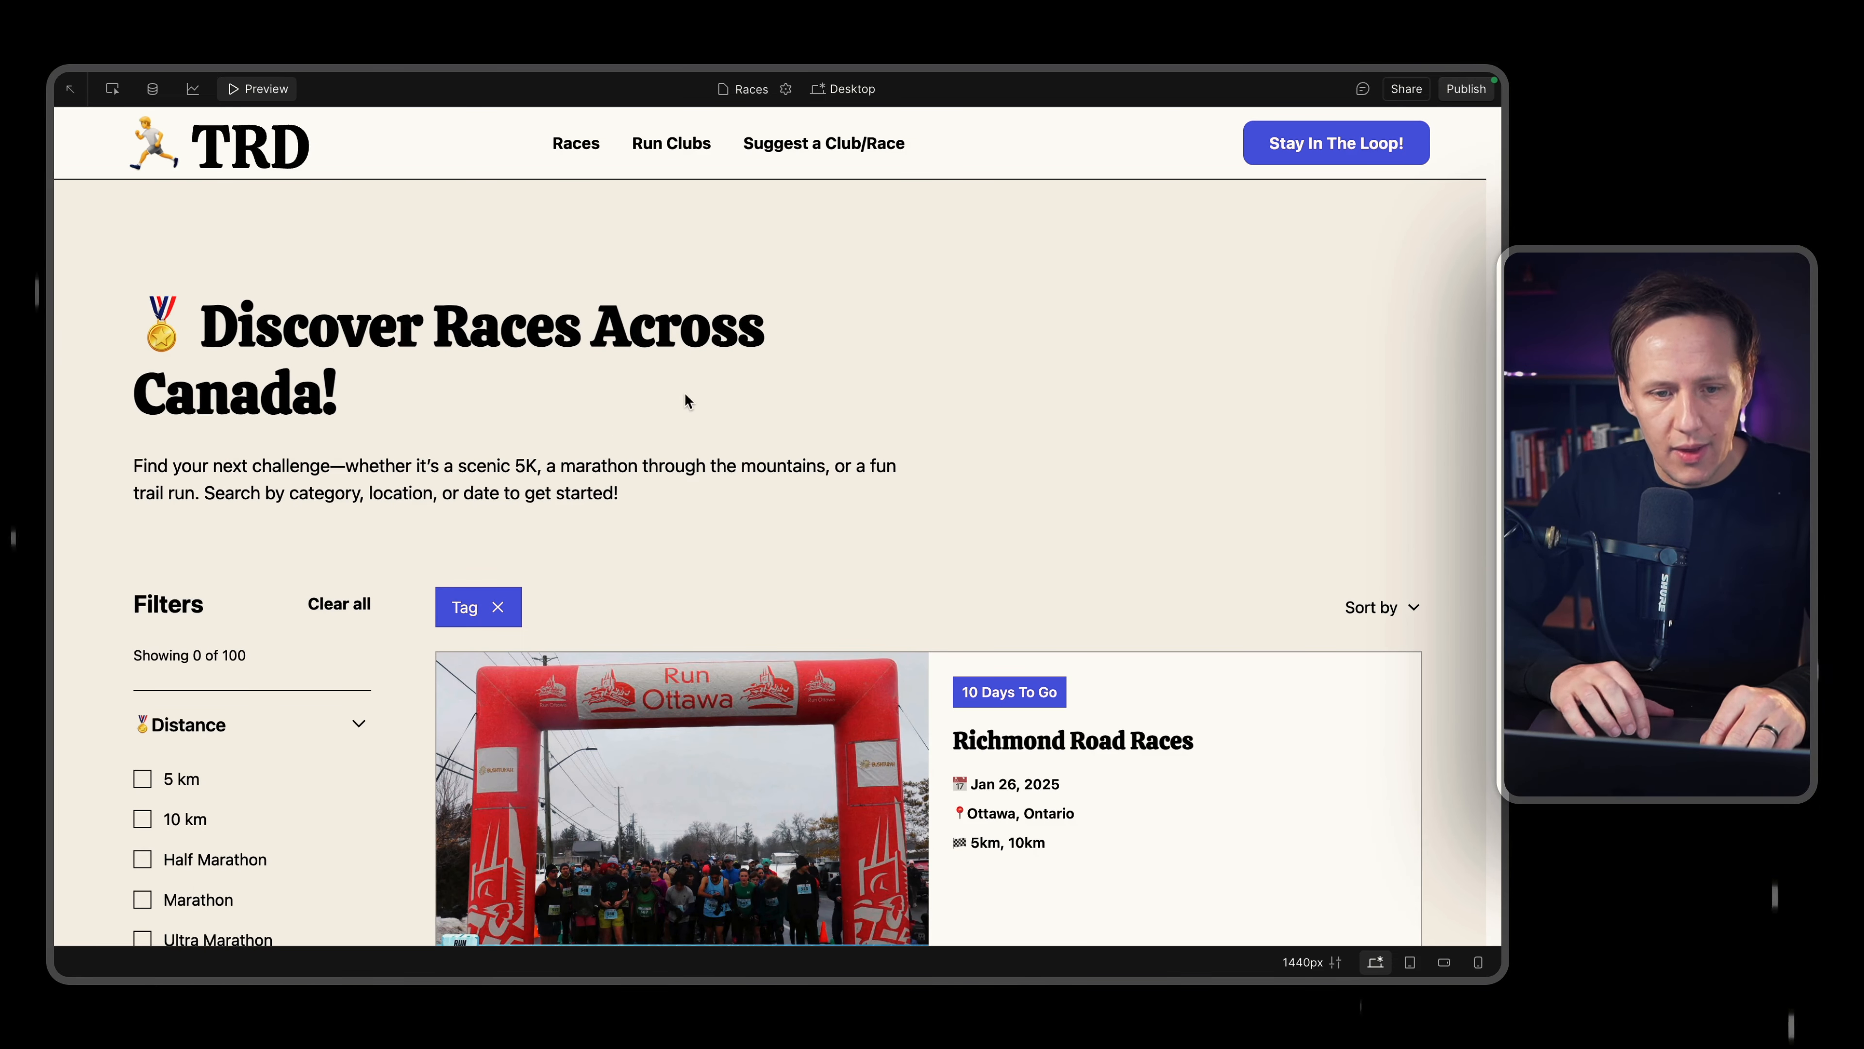
pyautogui.click(265, 94)
pyautogui.scroll(-3, 565, 555)
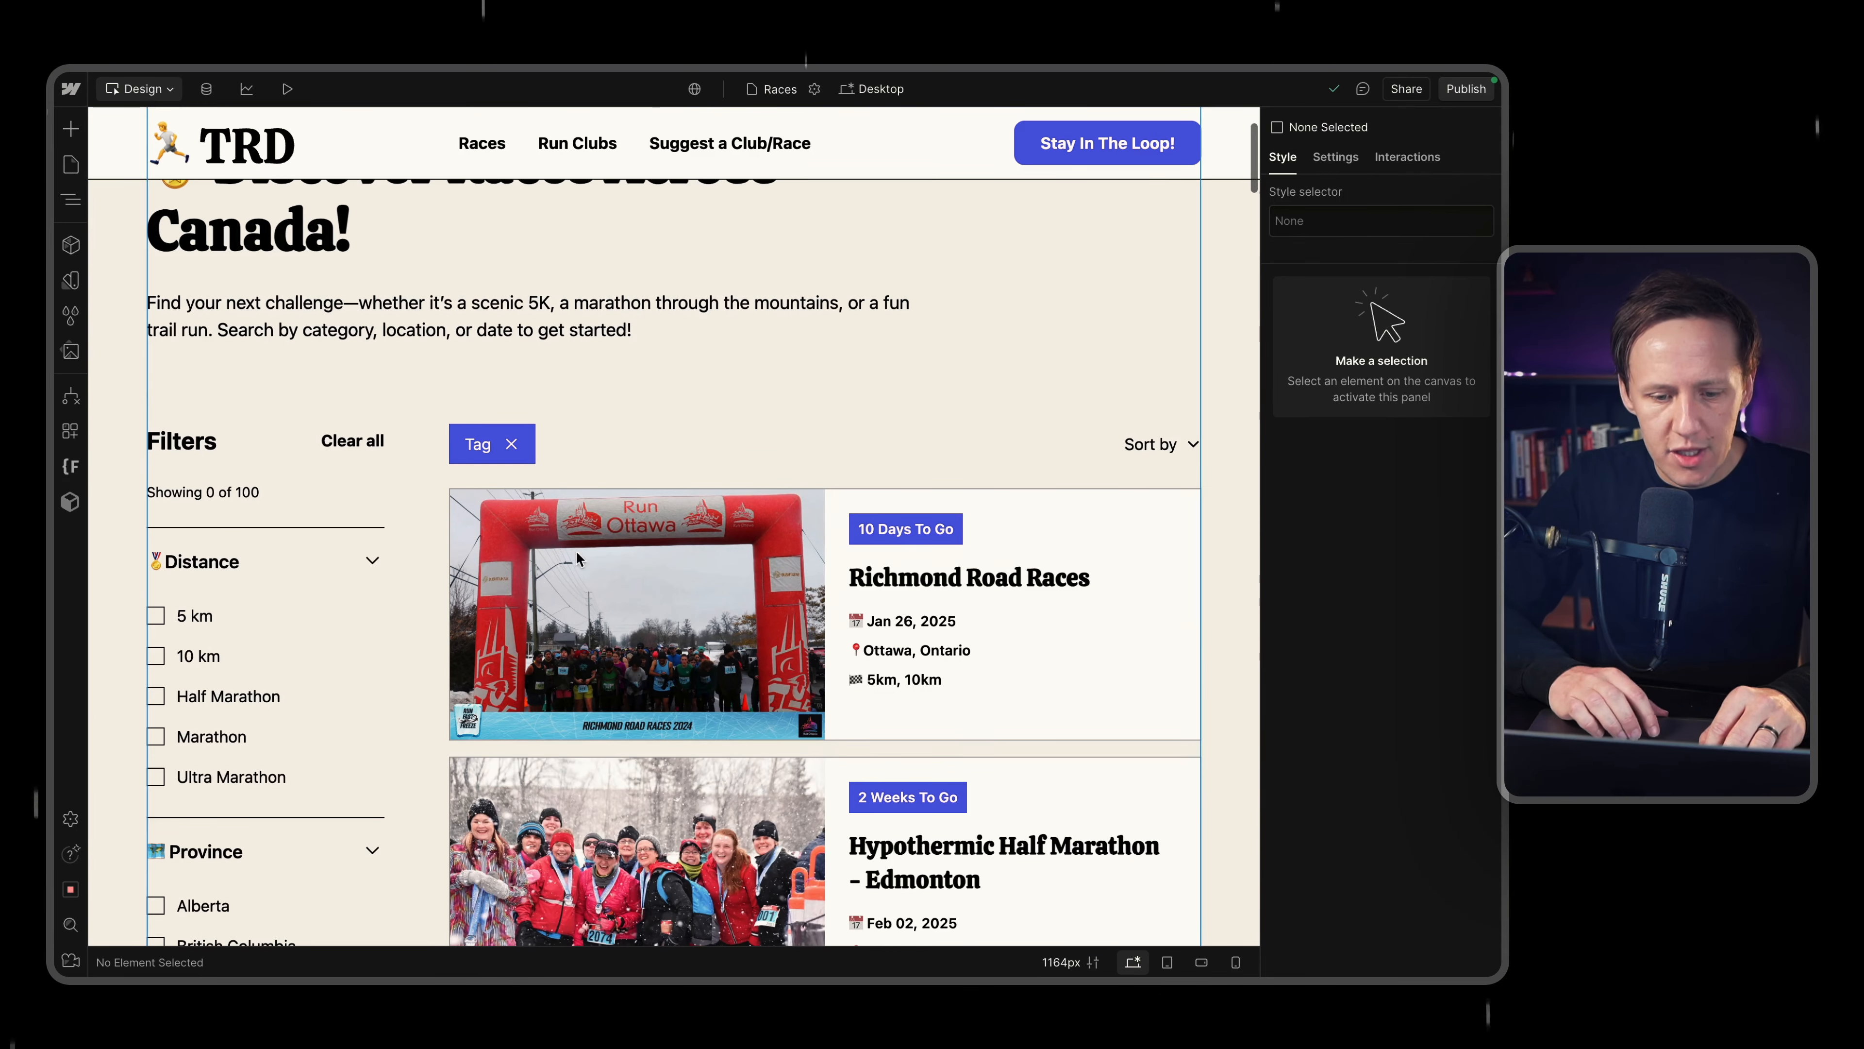
# Examine the race cards, the collection settings of race_list-wrapper, and the custom attributes of the race_list element.
pyautogui.click(861, 750)
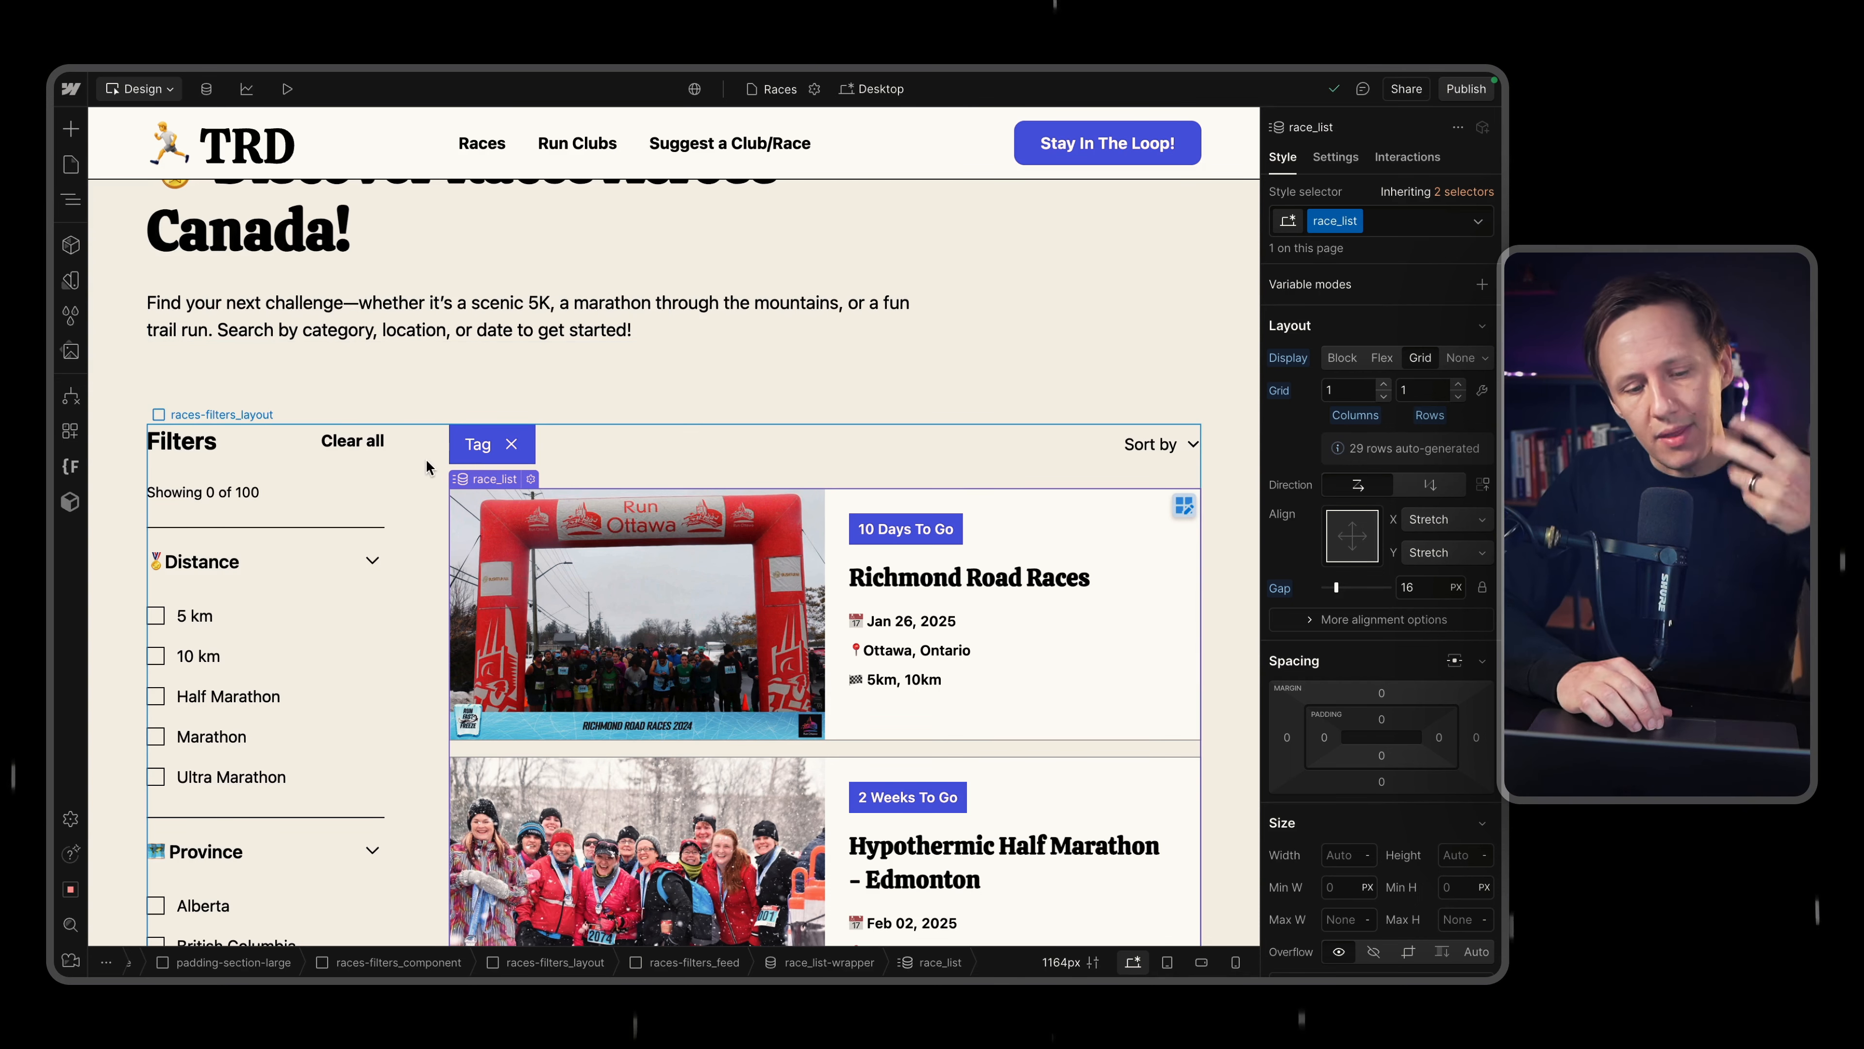
pyautogui.scroll(-1, 426, 466)
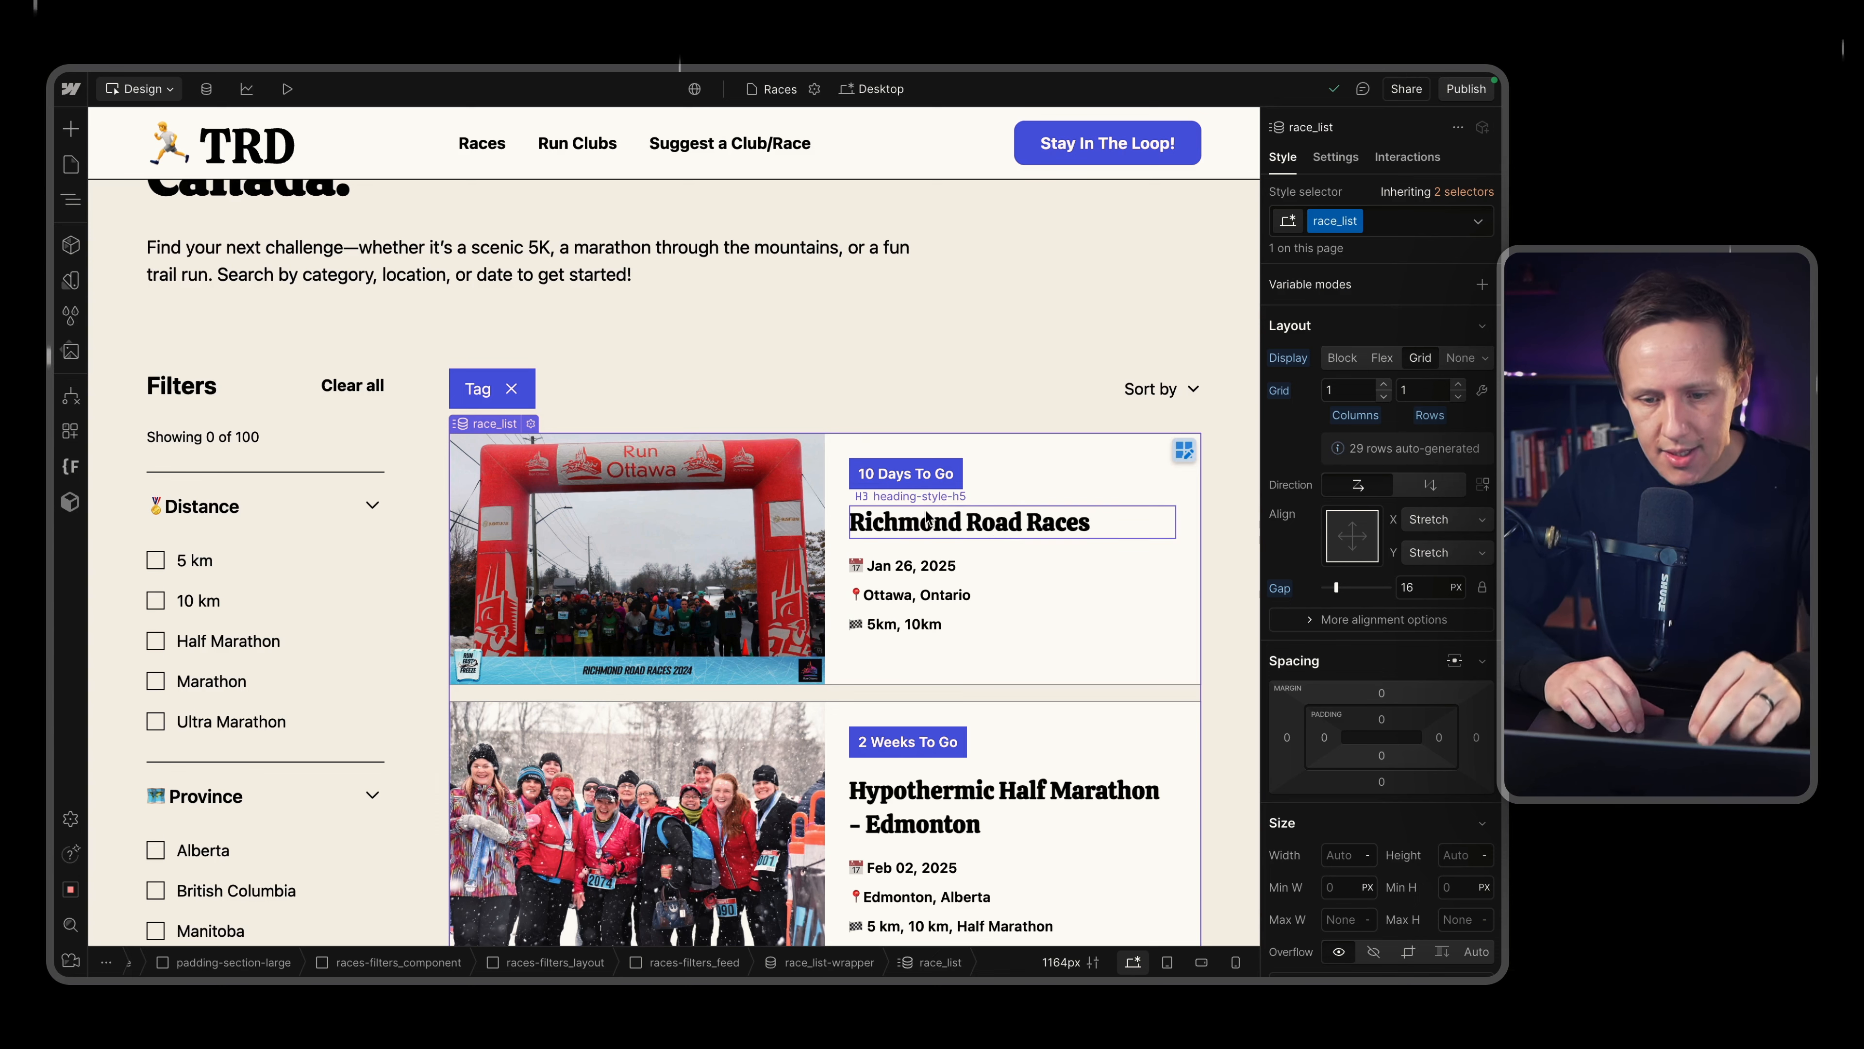
pyautogui.scroll(-1, 929, 521)
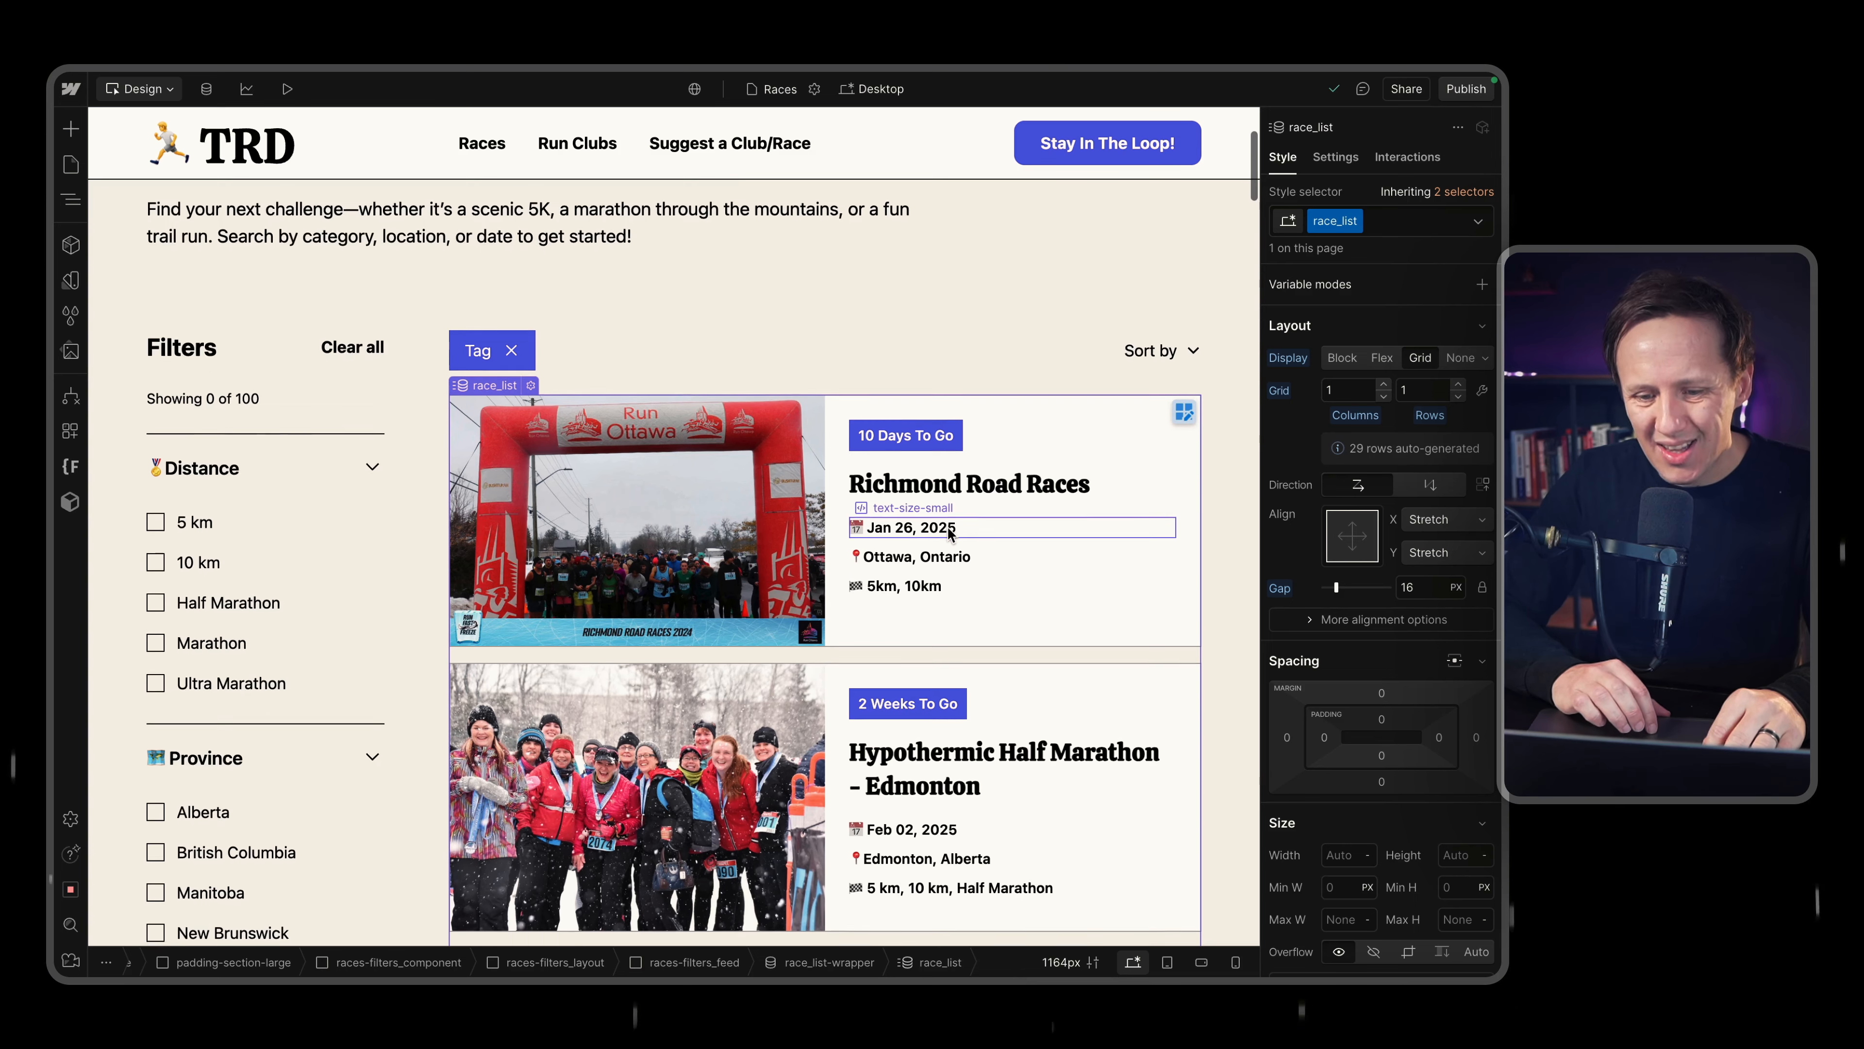
pyautogui.scroll(-1, 951, 559)
pyautogui.scroll(-1, 953, 602)
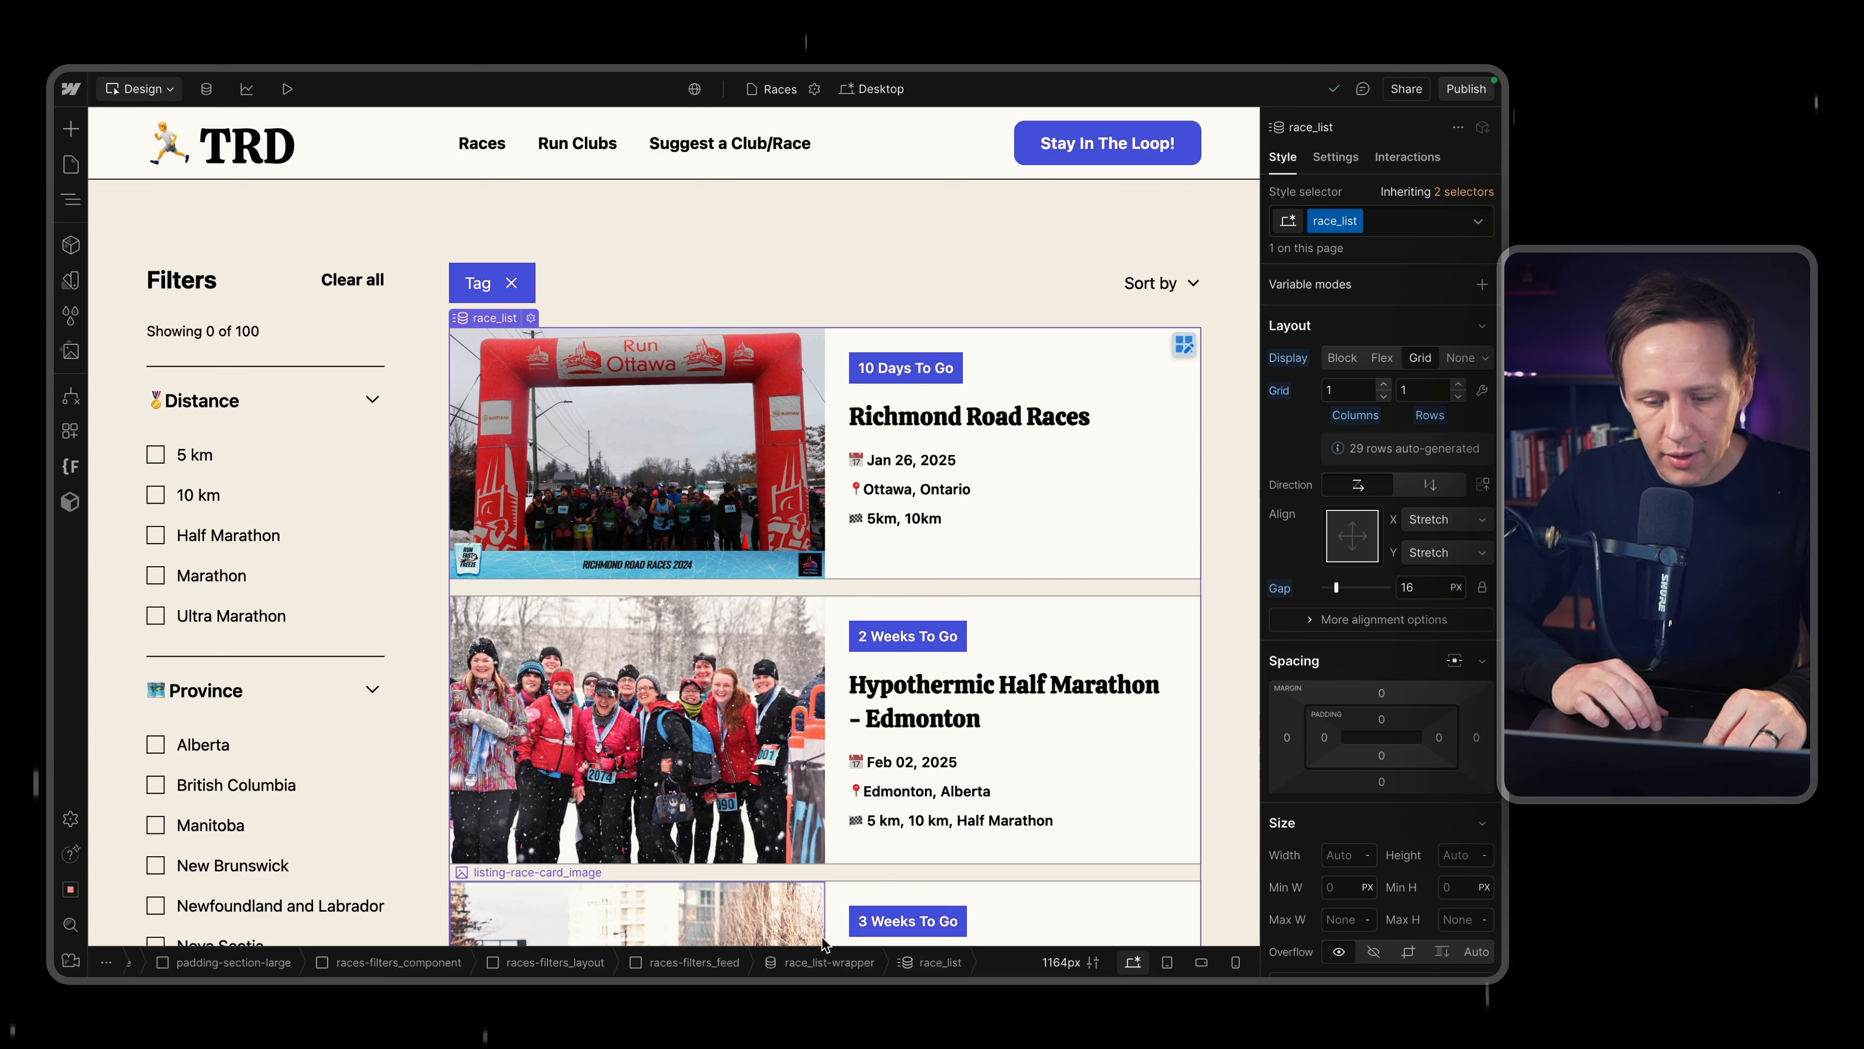
pyautogui.click(851, 968)
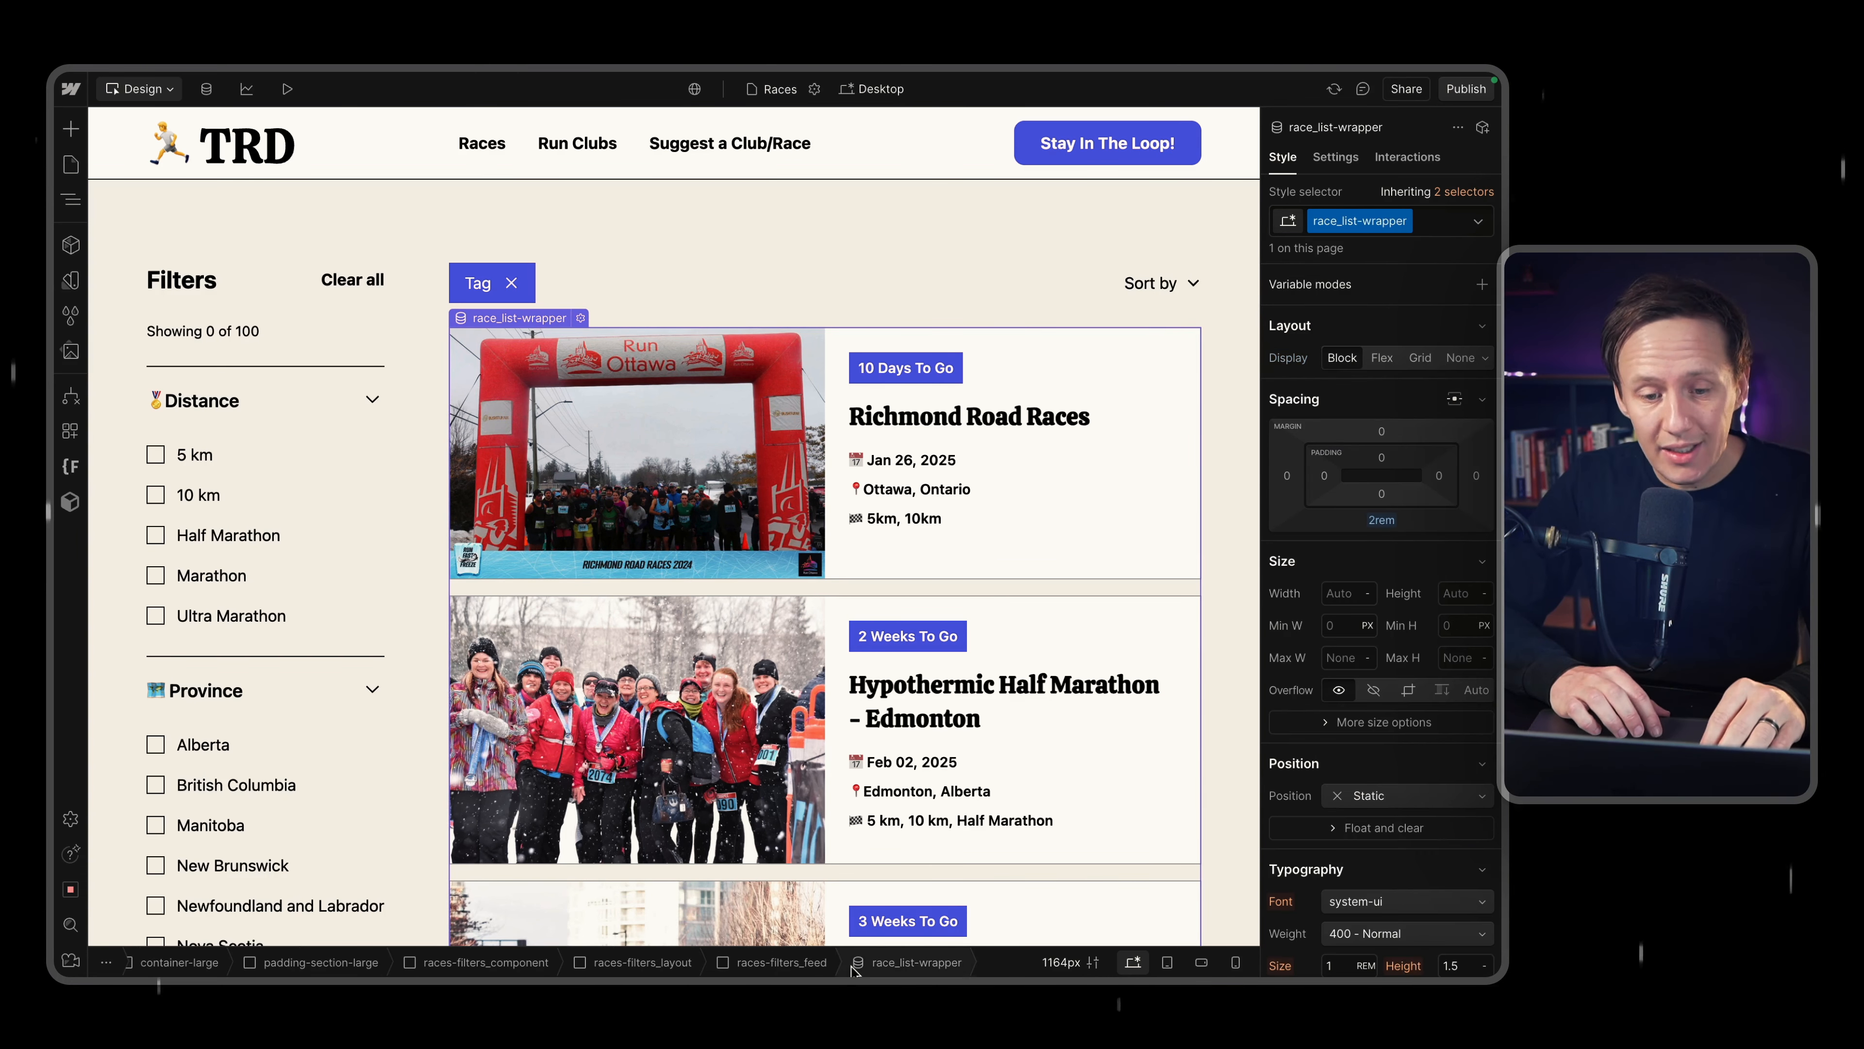
pyautogui.click(1336, 166)
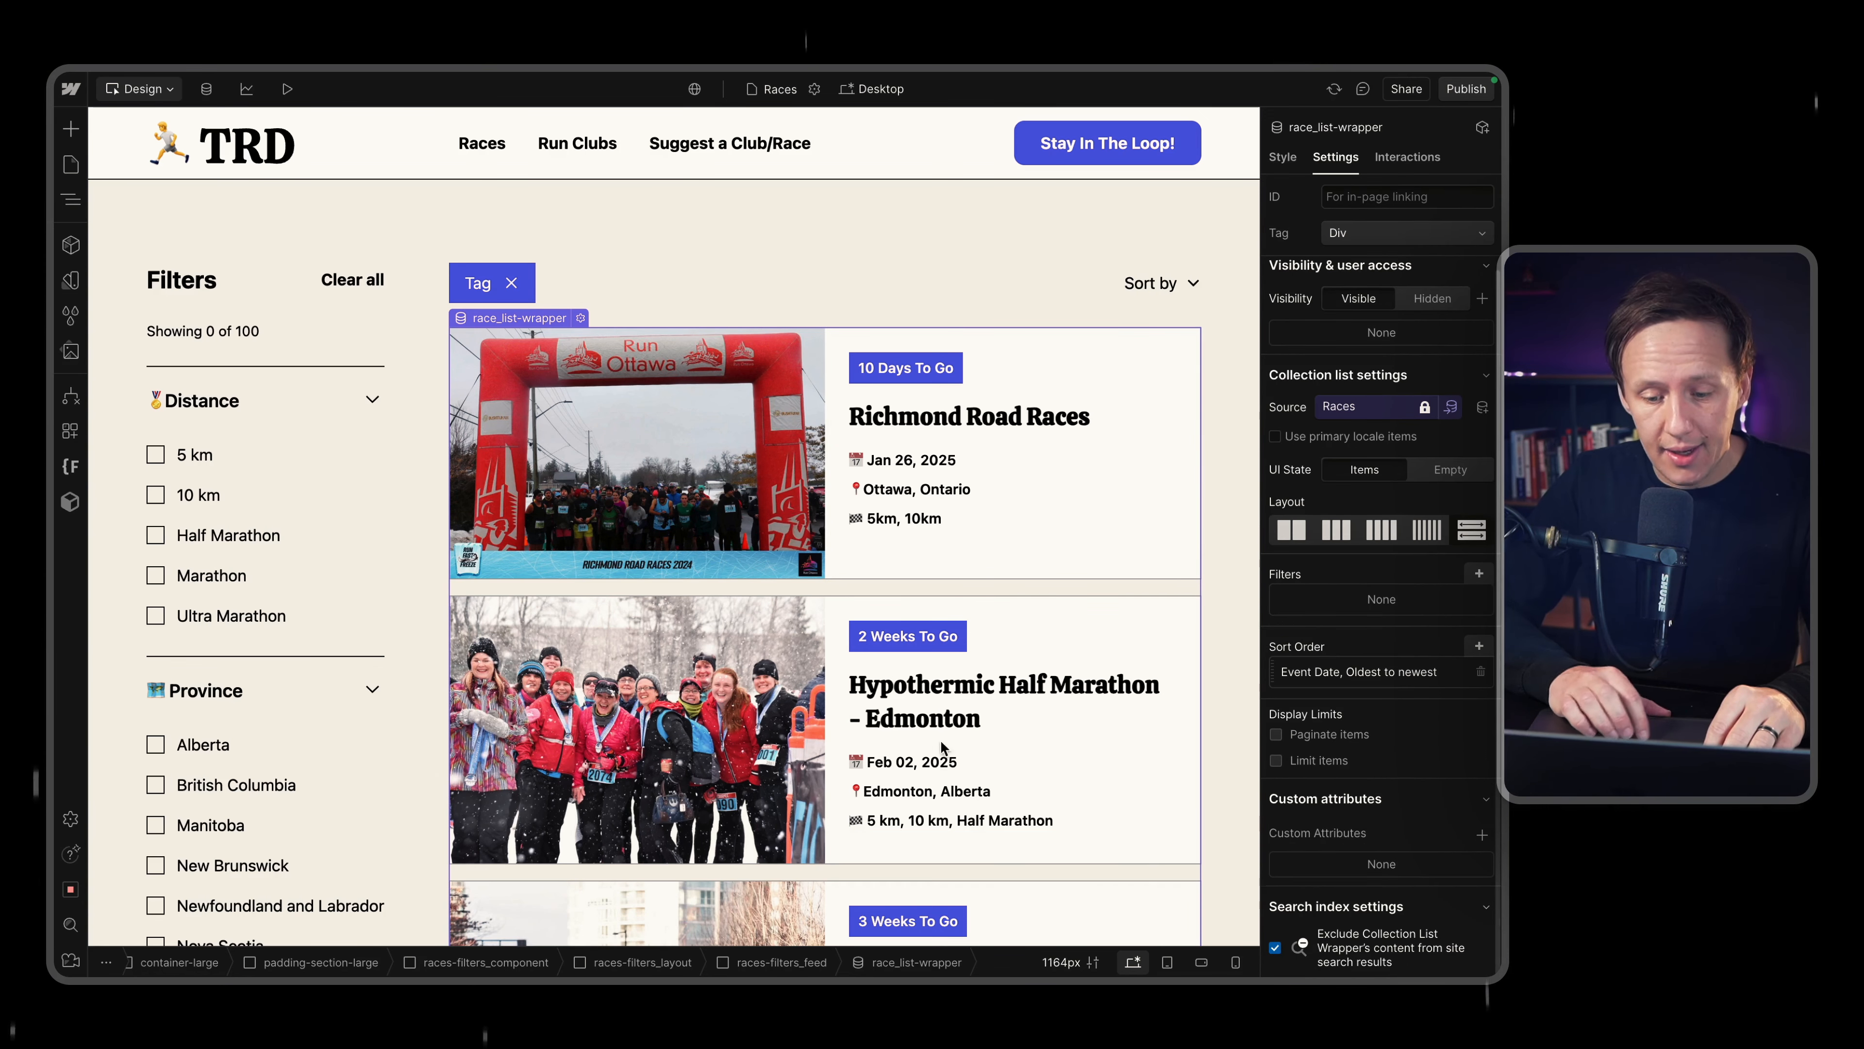
pyautogui.click(772, 579)
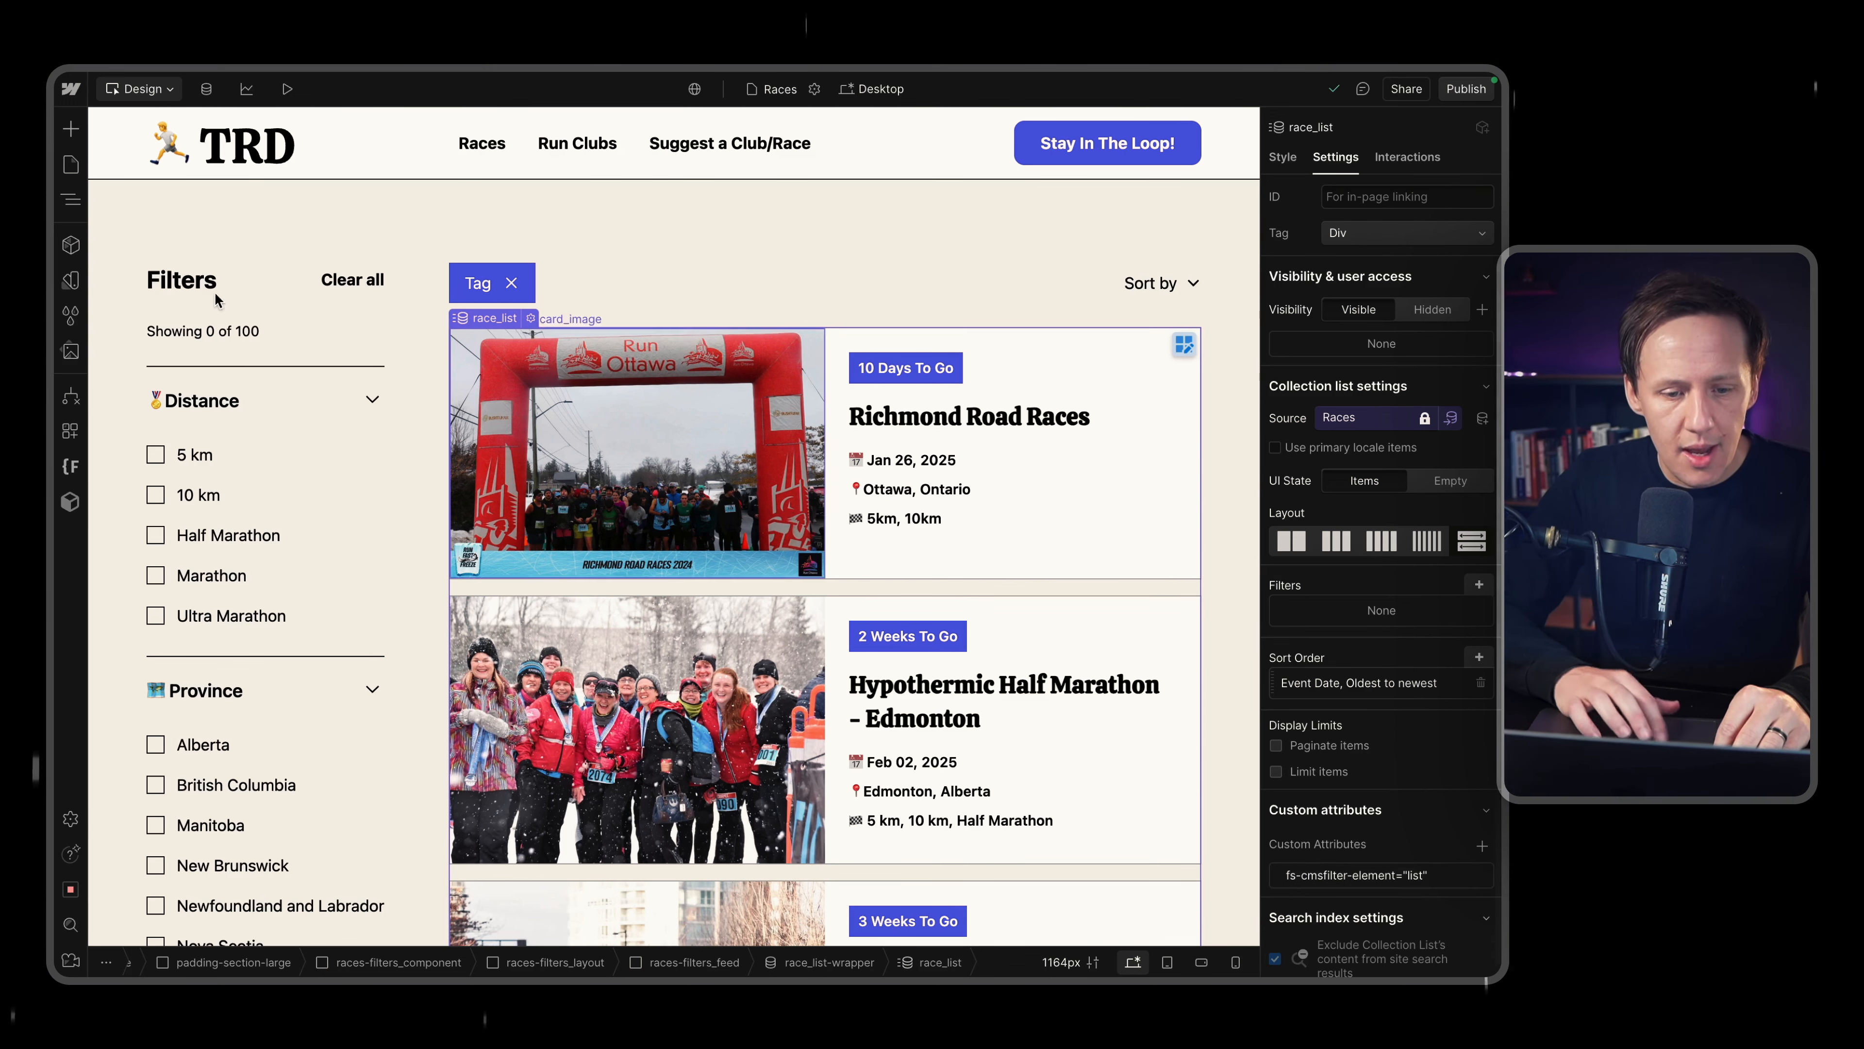
# Inspect the settings and custom attributes of the races-filters_form, the 5 km checkbox label, and the first race card's distance text.
pyautogui.click(277, 368)
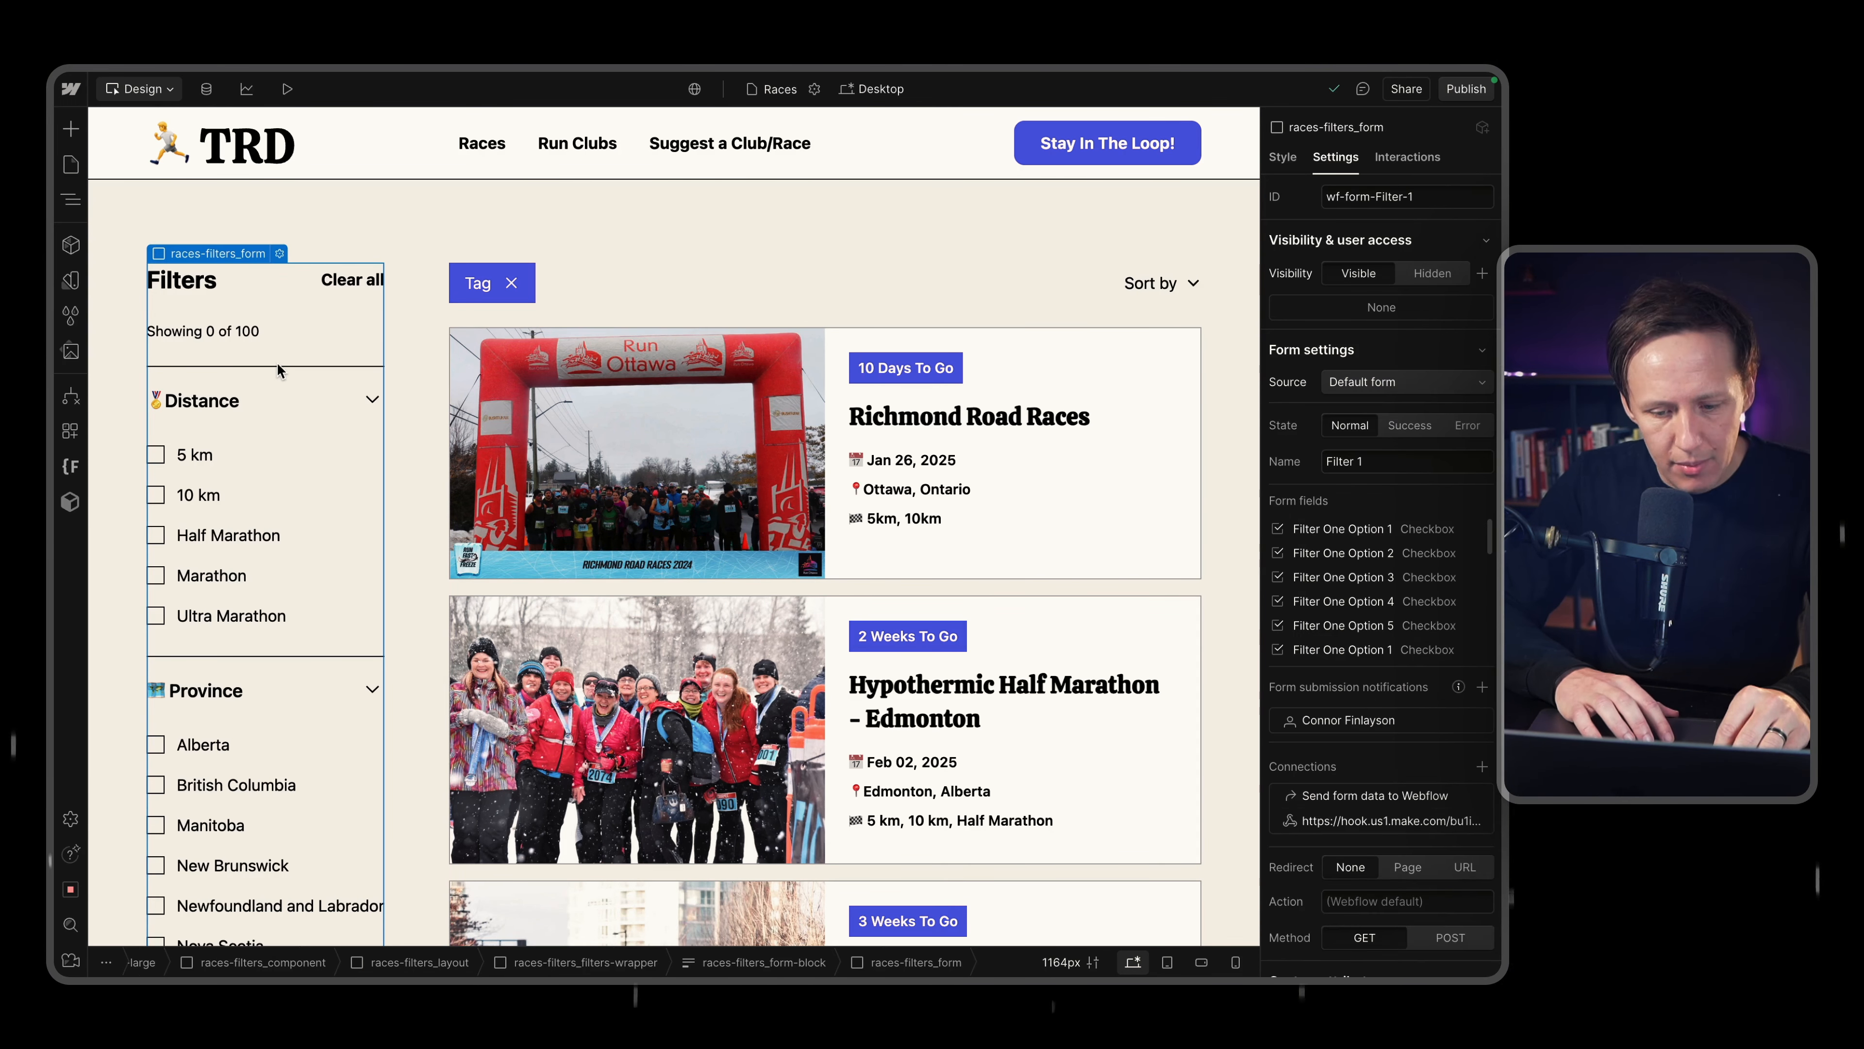
pyautogui.scroll(-3, 1376, 515)
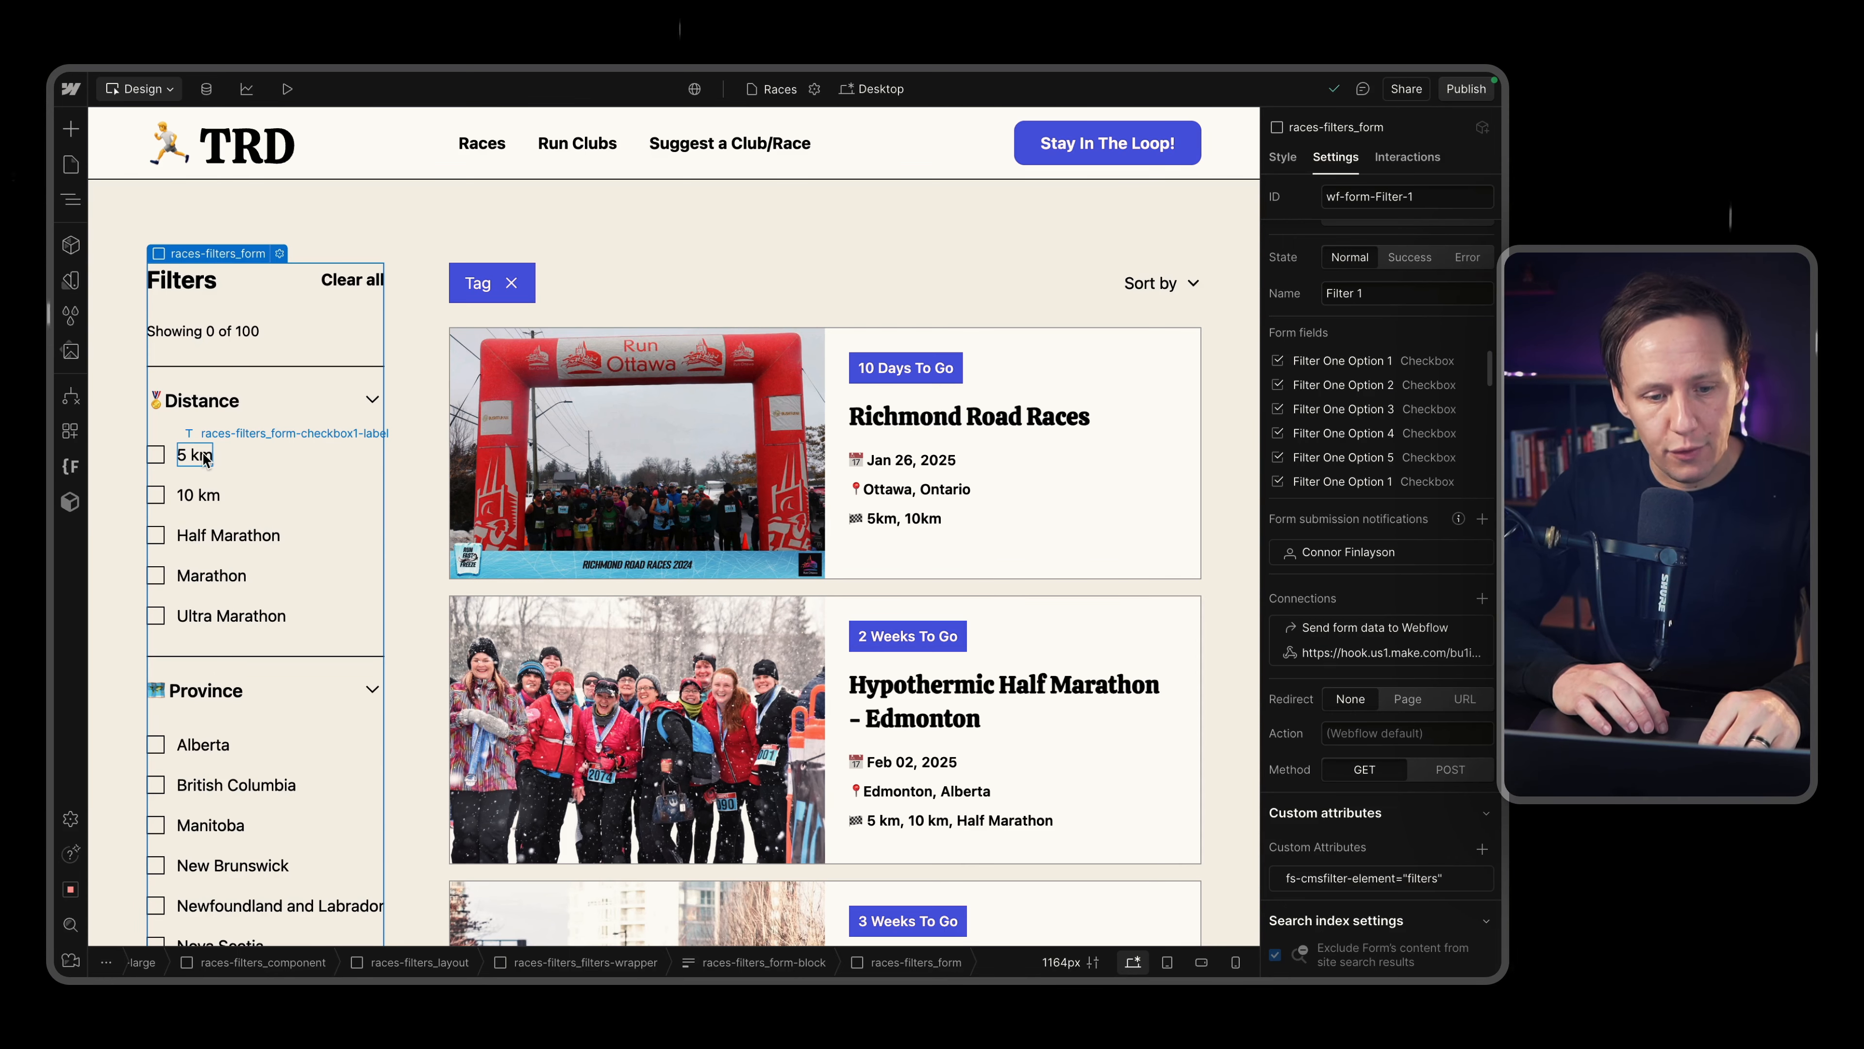
pyautogui.click(205, 456)
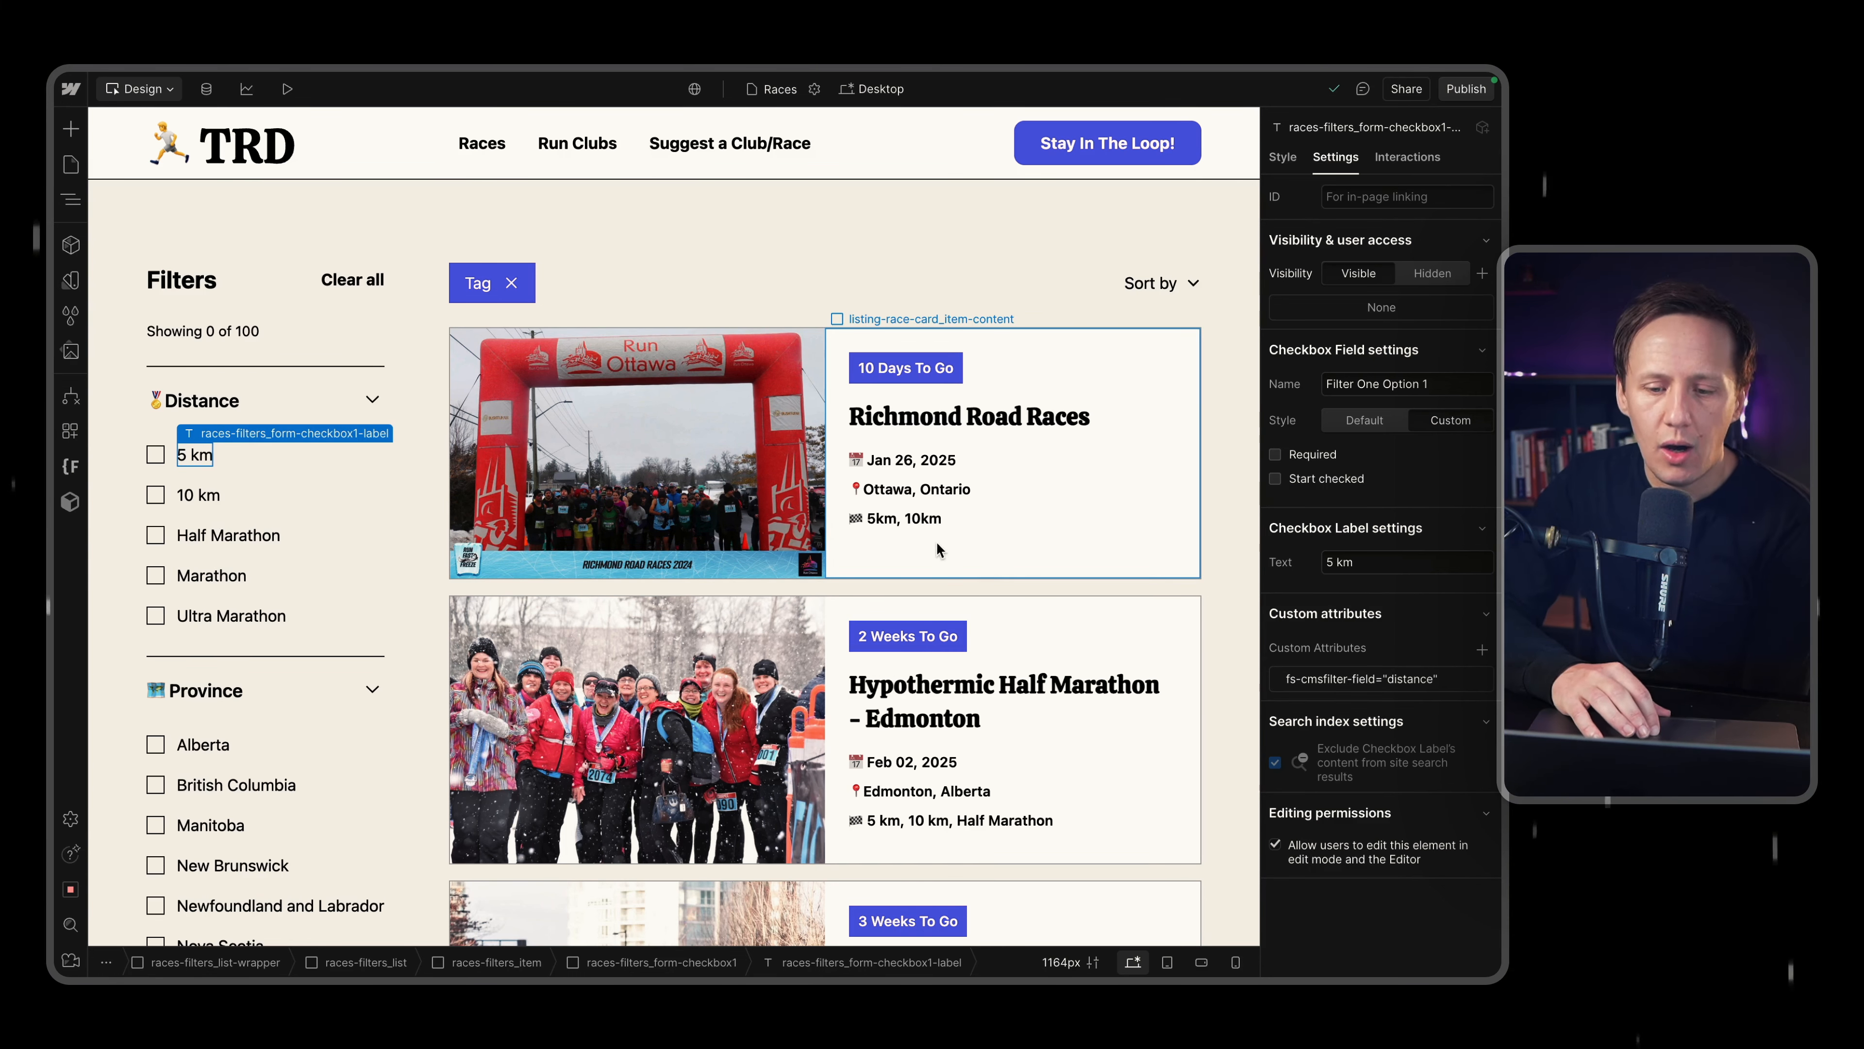
pyautogui.click(888, 522)
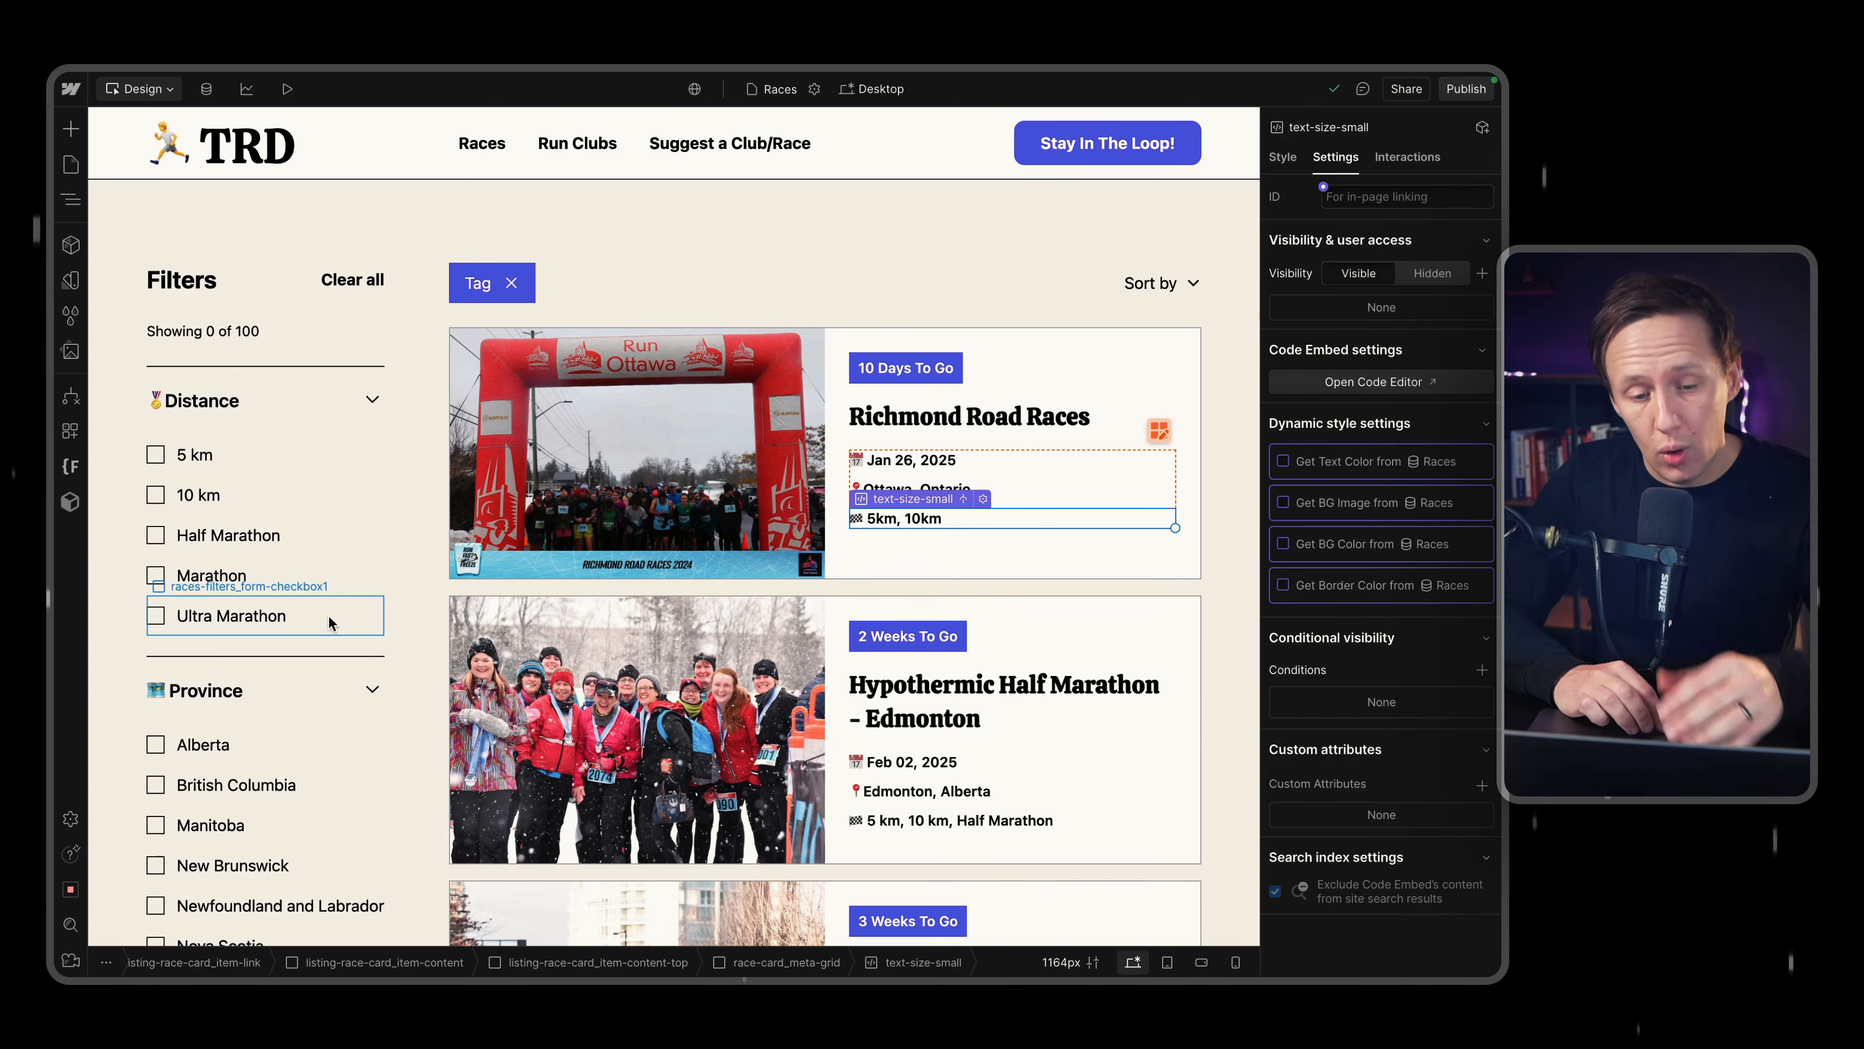
# Switch back to the live The Running Directory site and open its Run Clubs page at the filters and club list.
pyautogui.moveTo(140, 314)
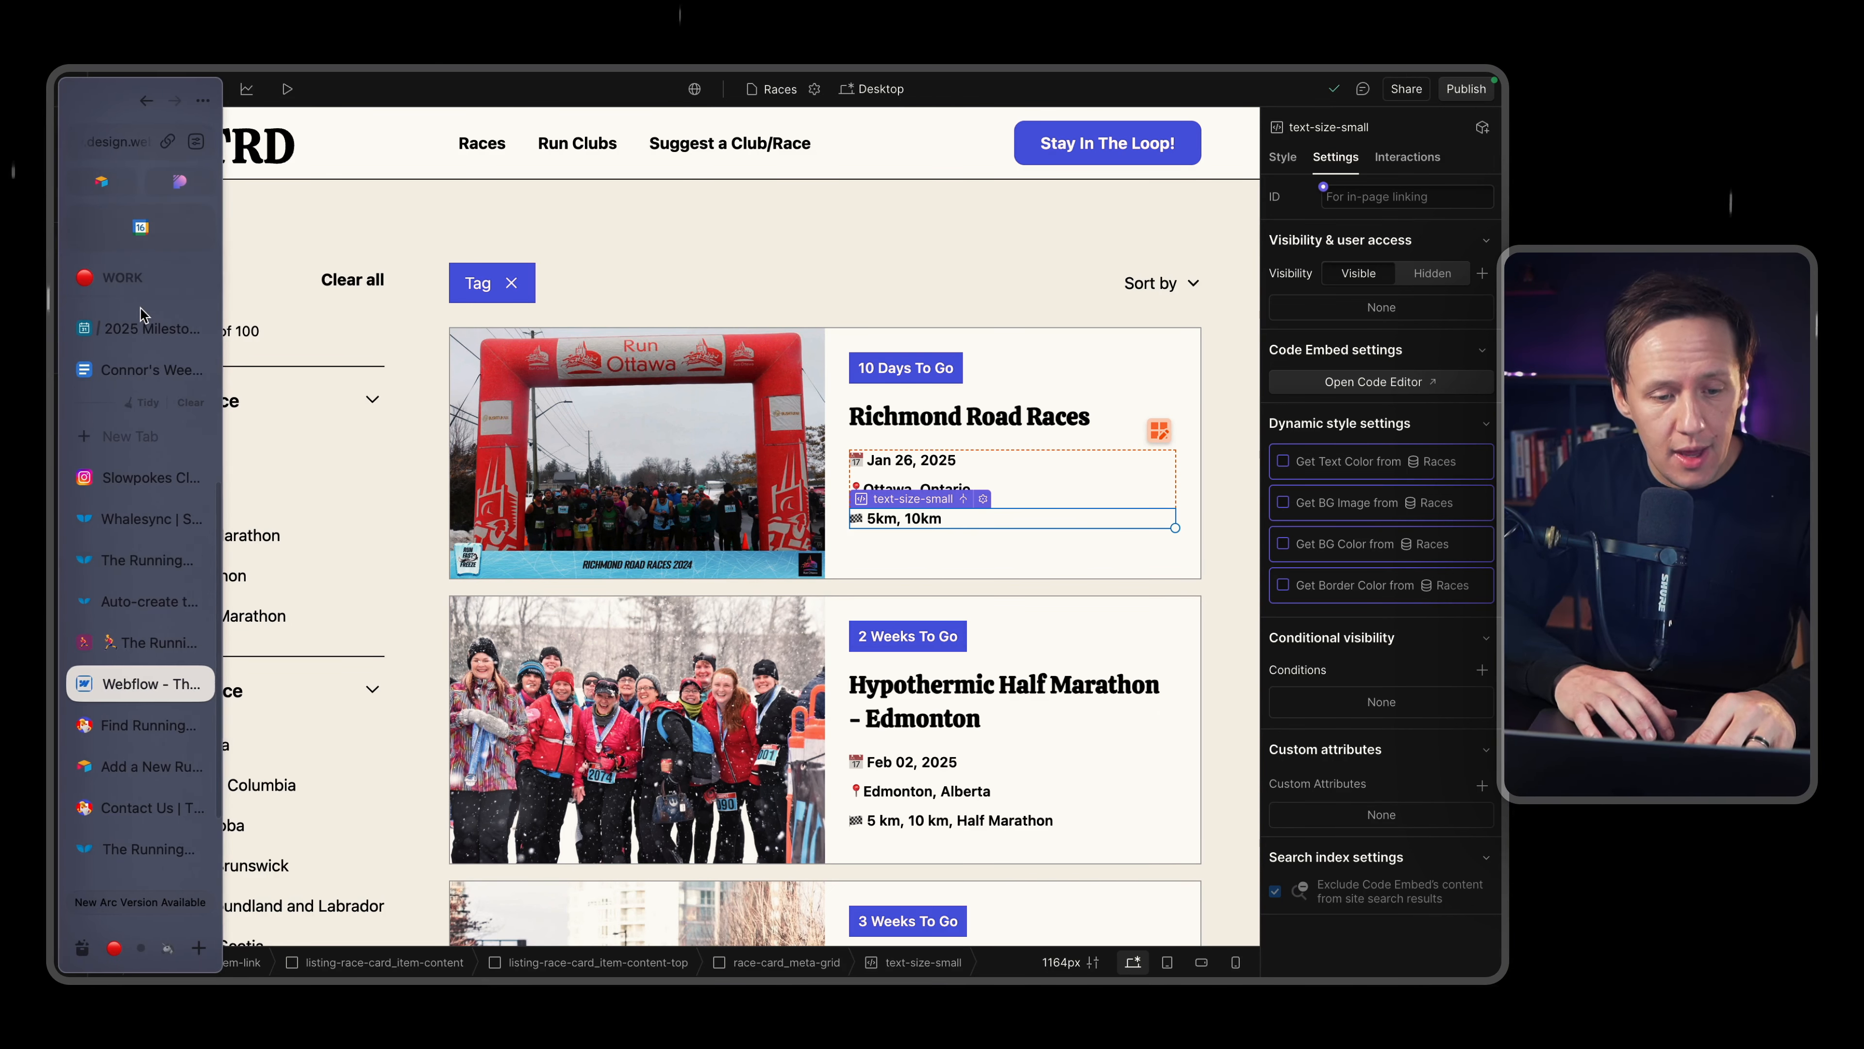
pyautogui.click(129, 725)
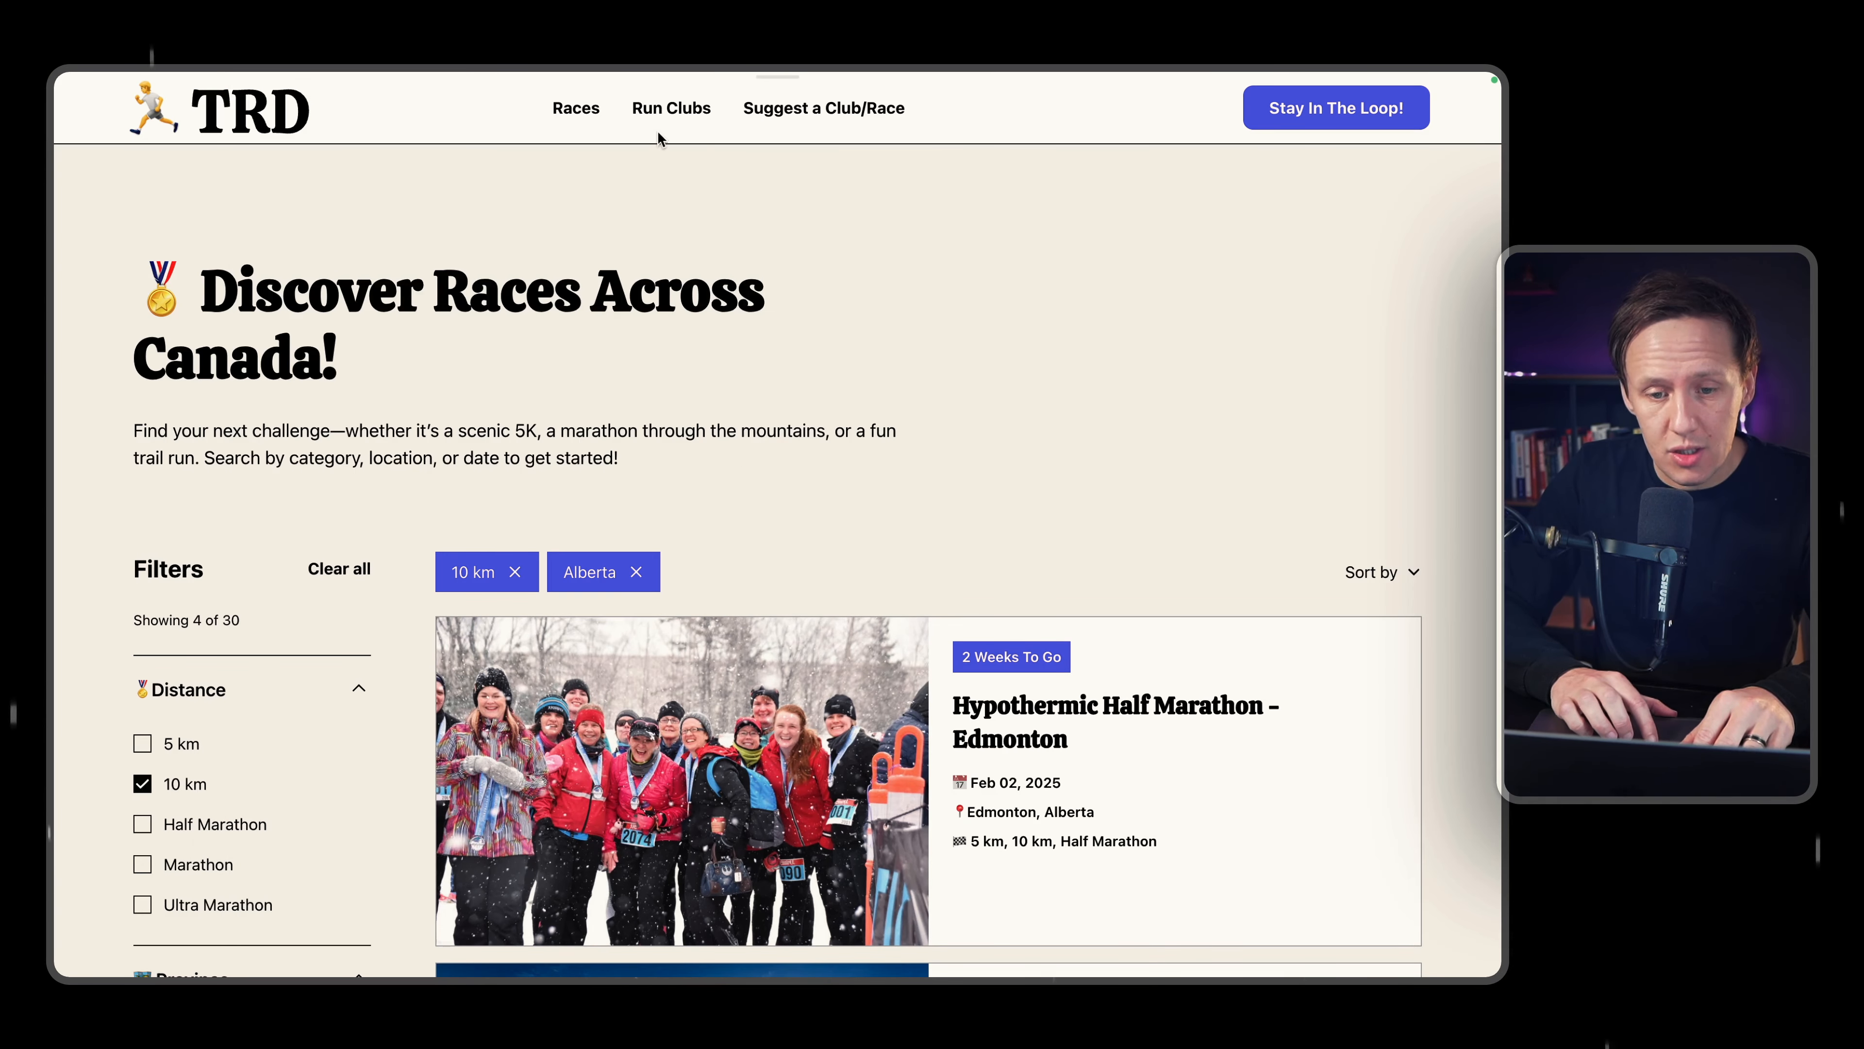
pyautogui.click(658, 134)
pyautogui.scroll(-3, 667, 337)
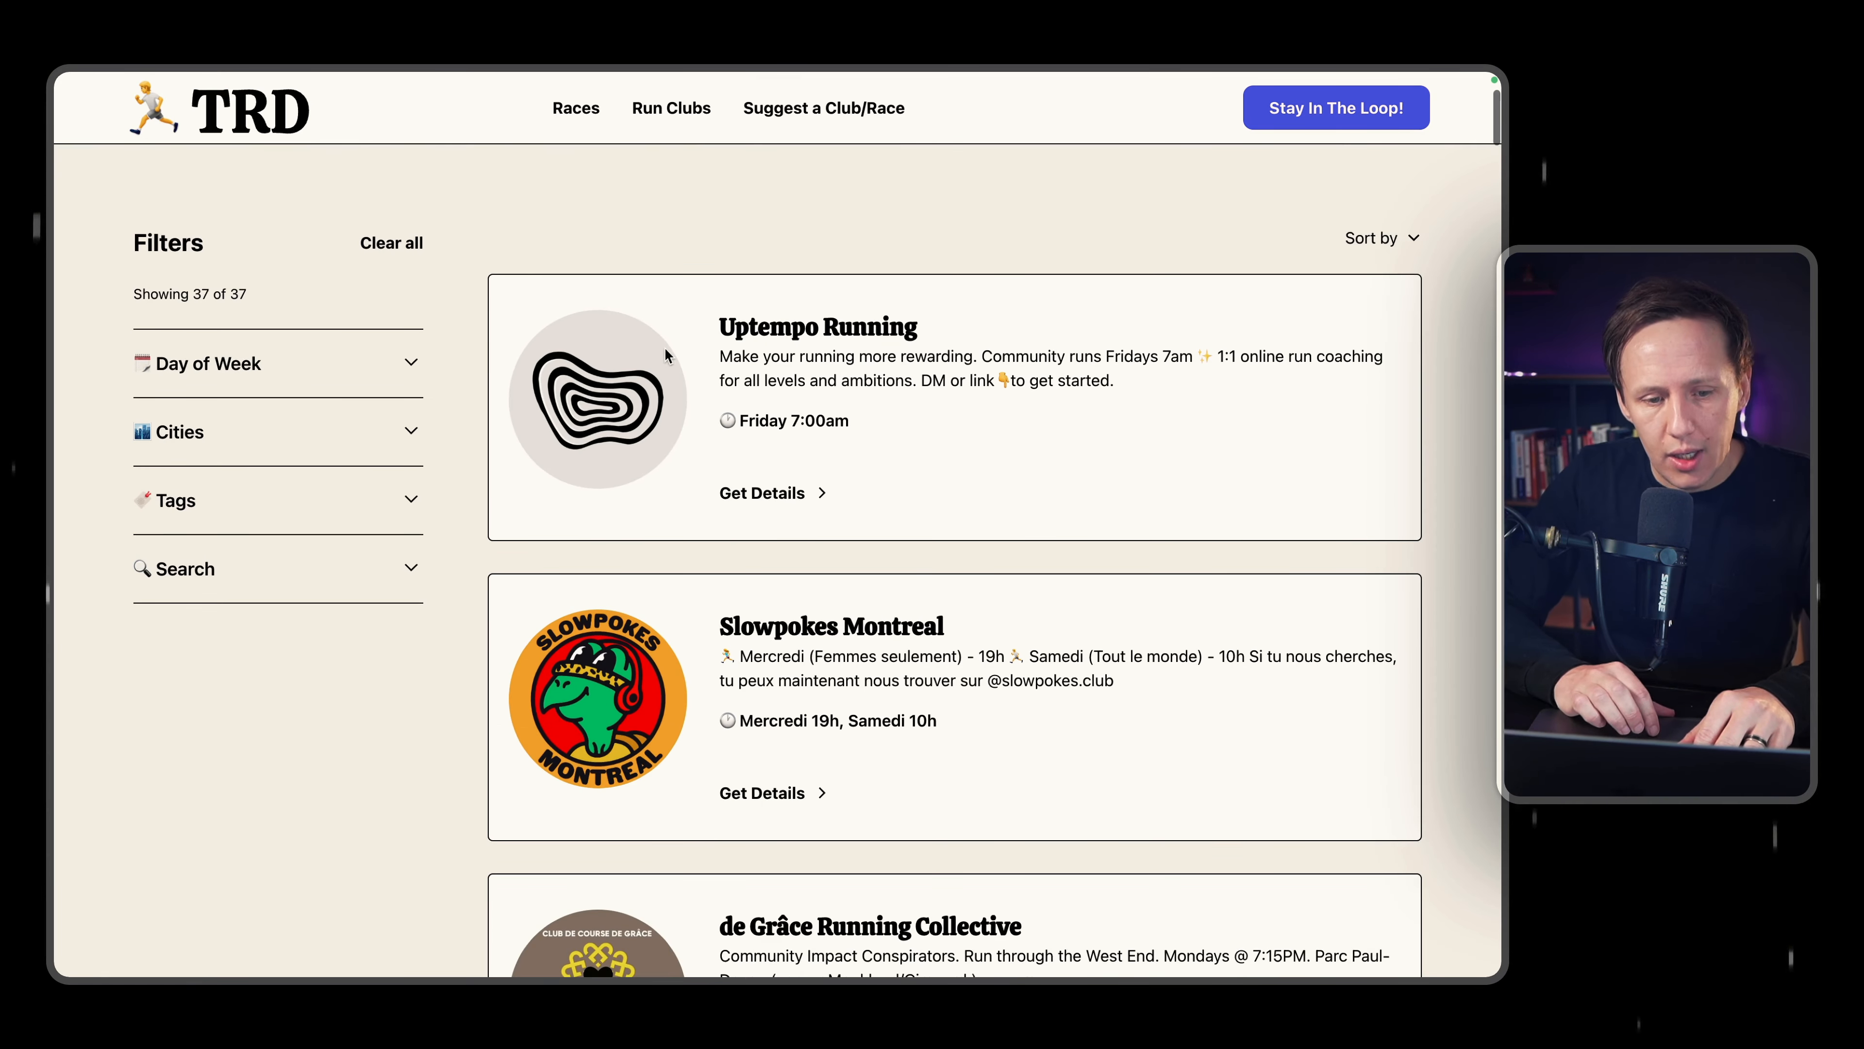
# Expand the Day of Week filter and toggle Thursday on and off.
pyautogui.click(377, 367)
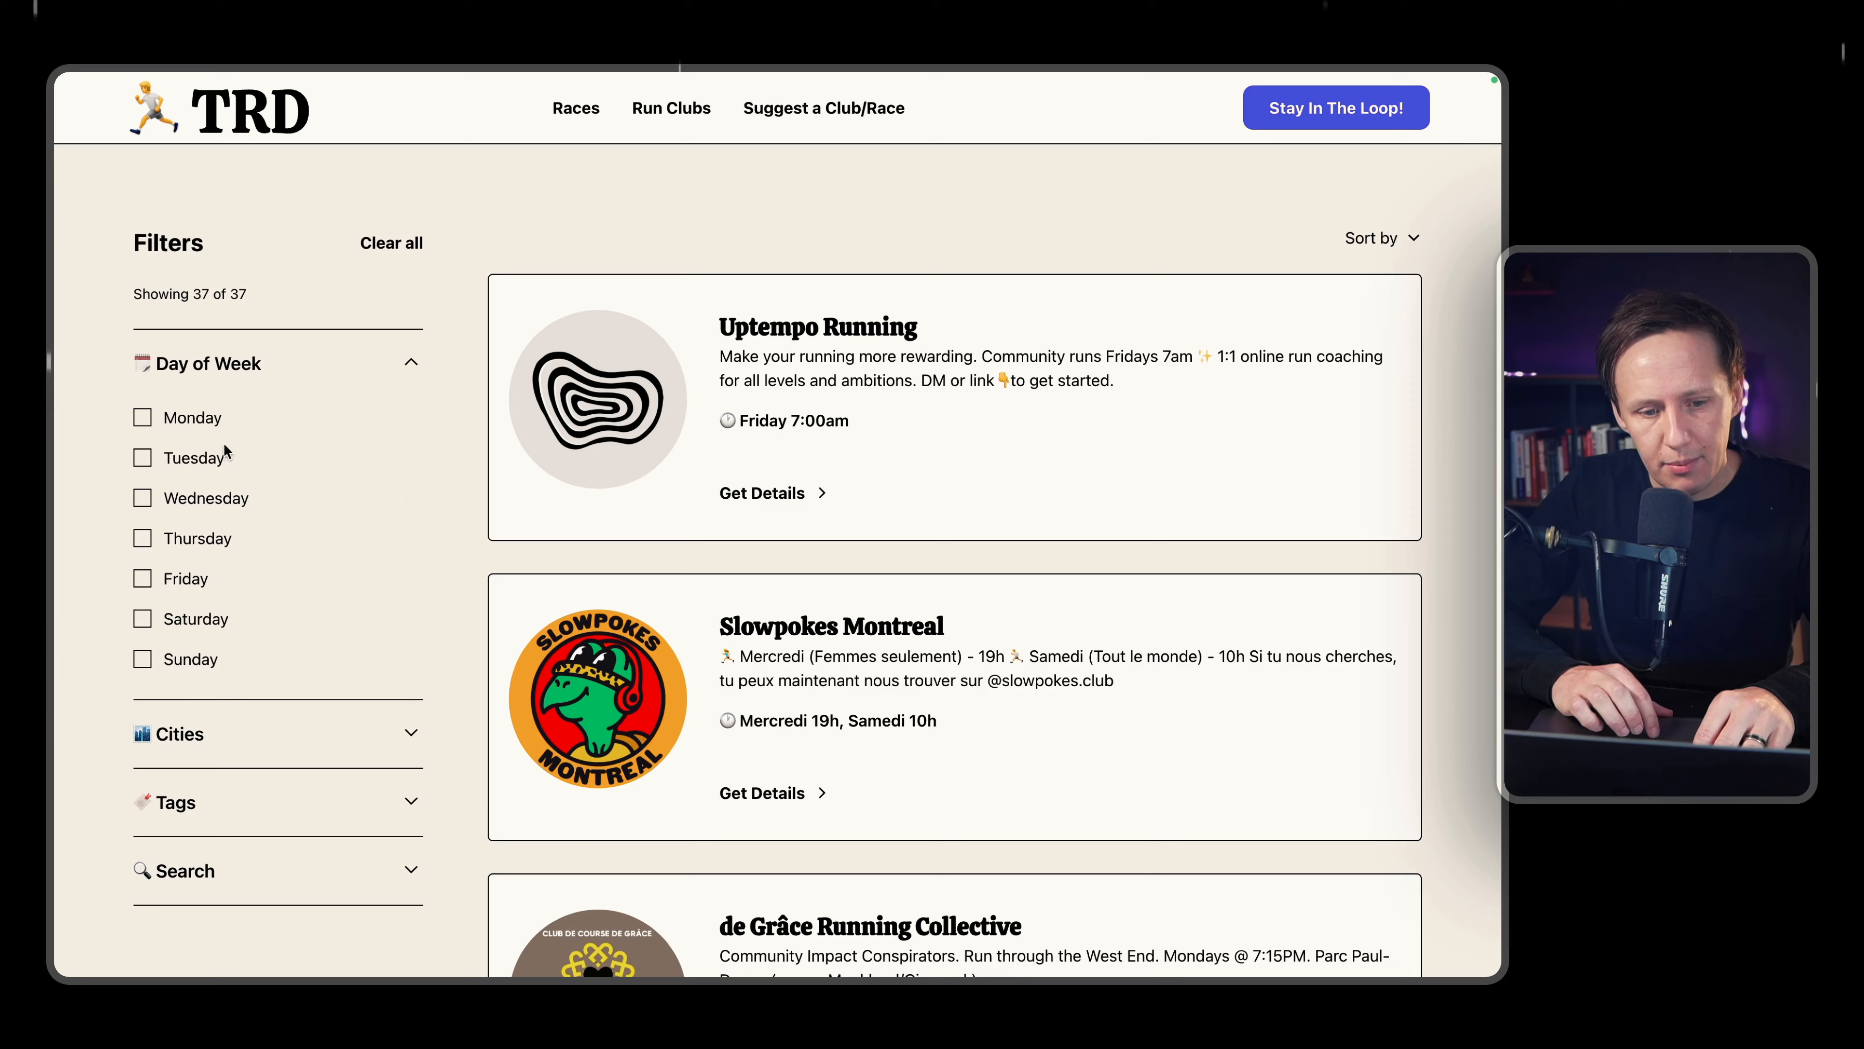
pyautogui.click(144, 542)
pyautogui.click(143, 542)
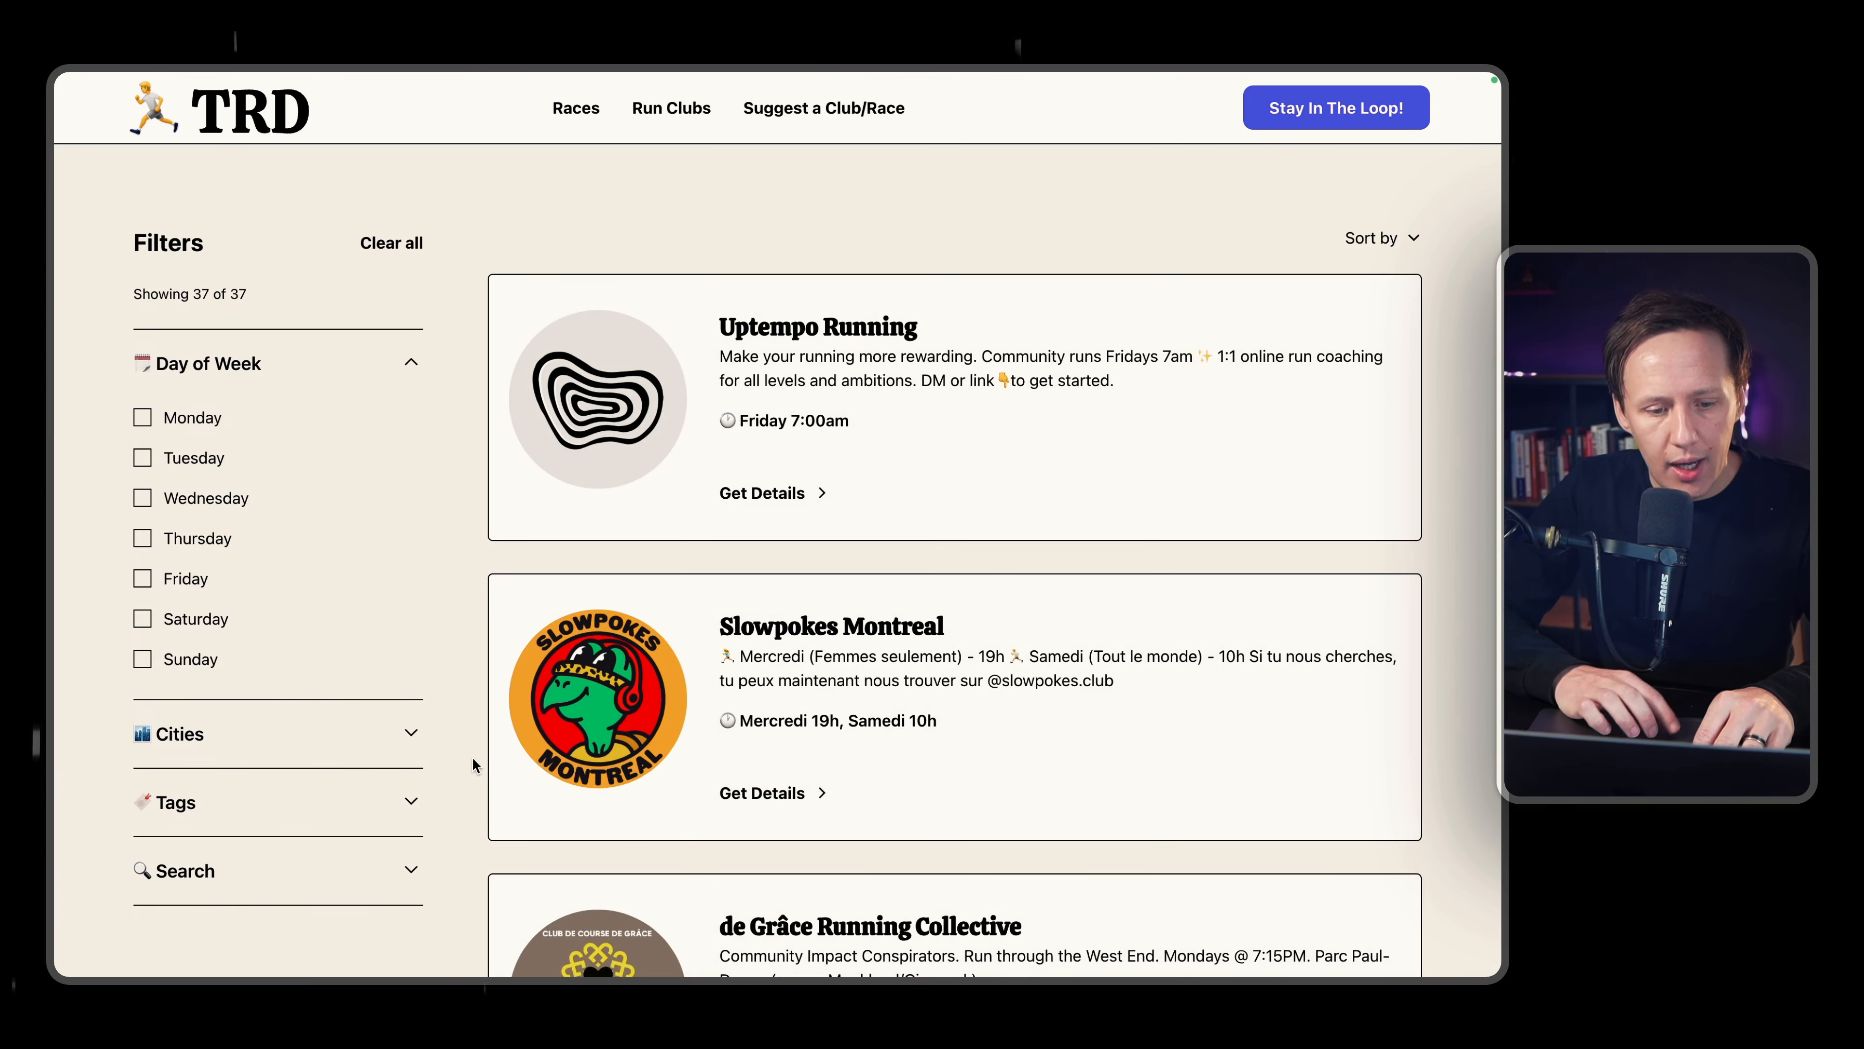
# Expand the Tags filter and toggle the Beginner-Friendly tag on and off.
pyautogui.scroll(-2, 472, 756)
pyautogui.click(378, 754)
pyautogui.scroll(-2, 345, 768)
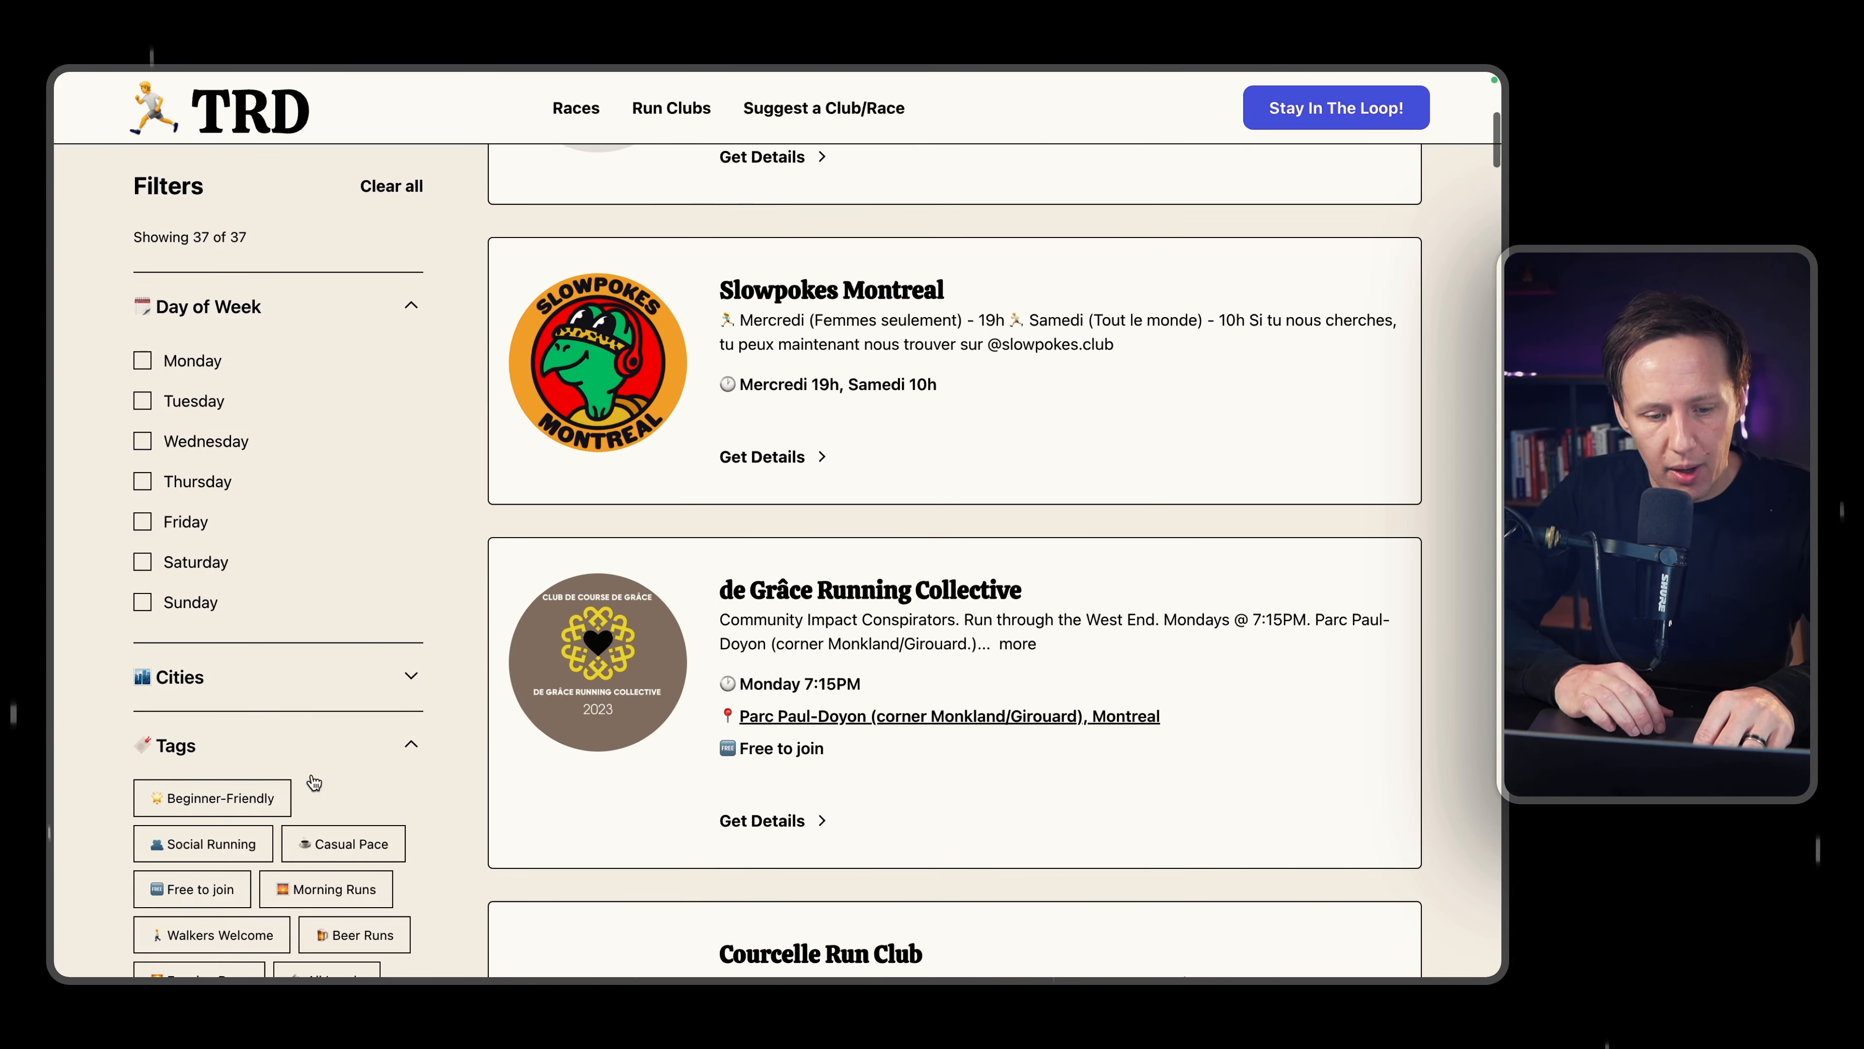
pyautogui.click(244, 810)
pyautogui.click(244, 810)
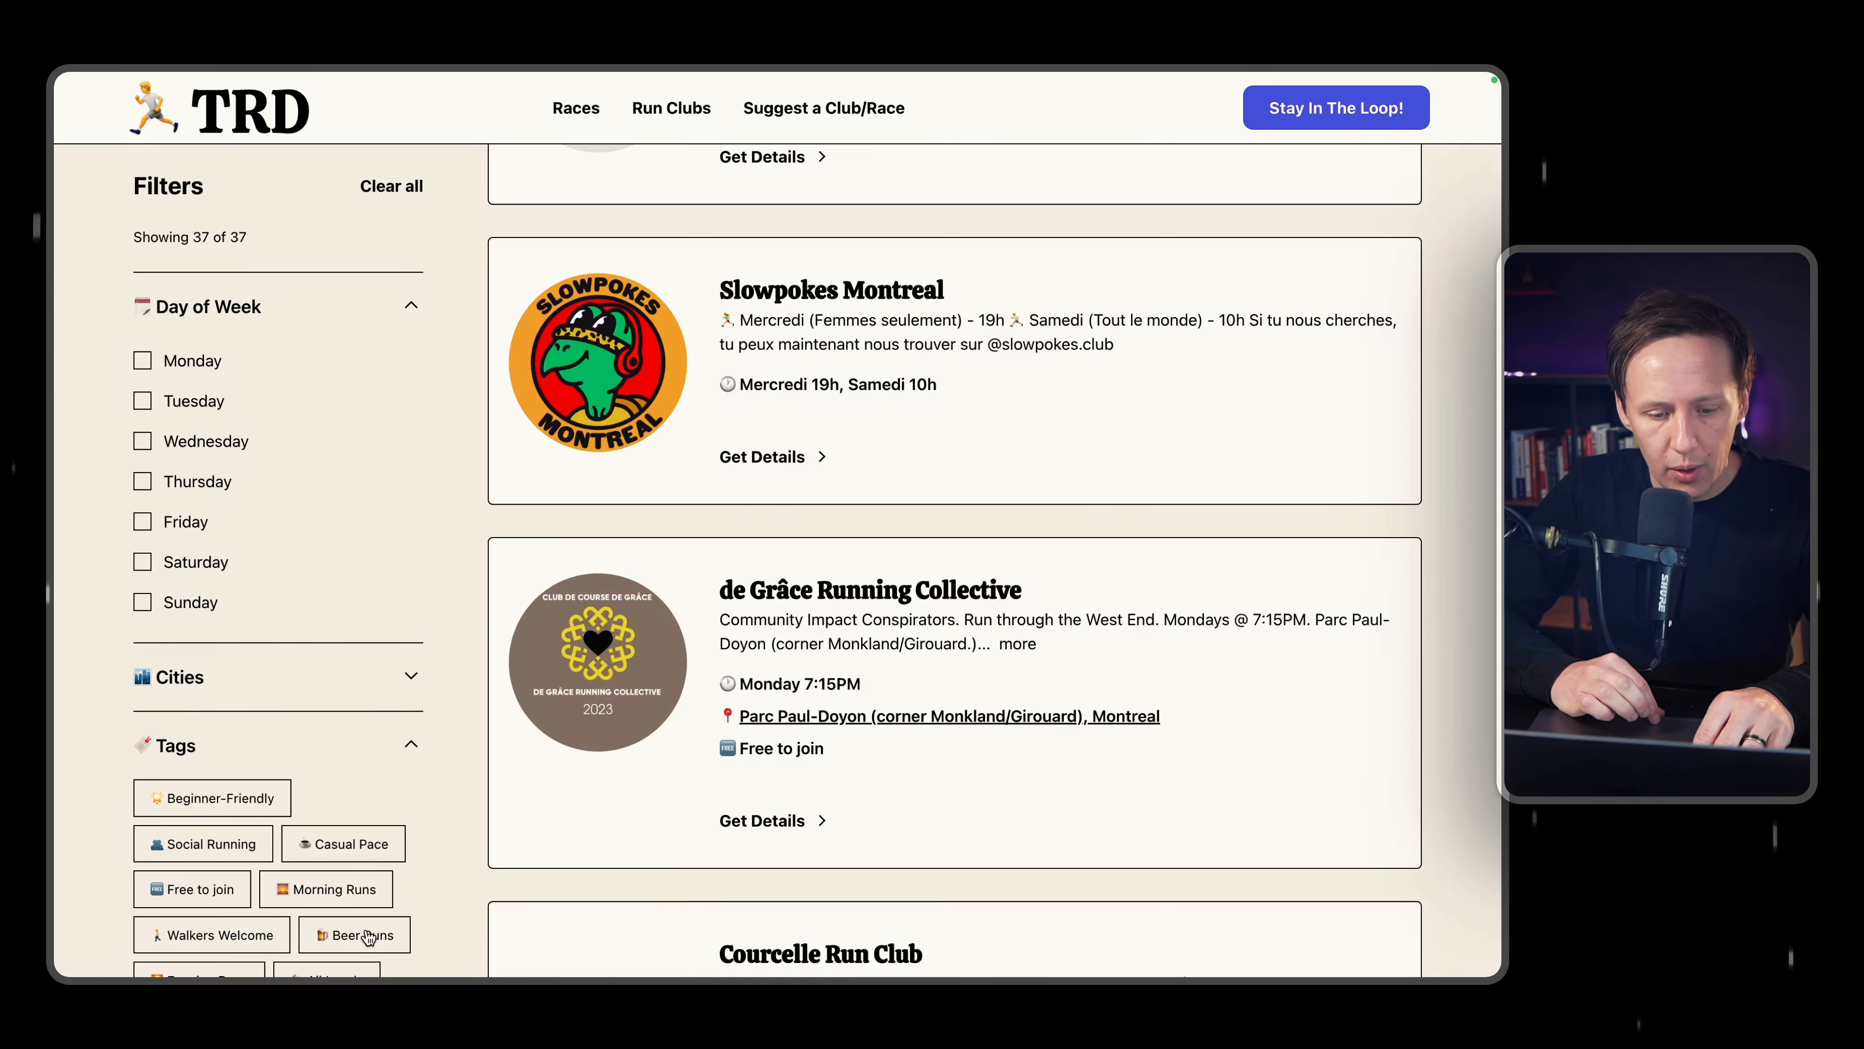
# Filter the run clubs by the Beer Runs tag and look over the matching clubs.
pyautogui.click(360, 935)
pyautogui.scroll(-3, 333, 705)
pyautogui.scroll(3, 830, 483)
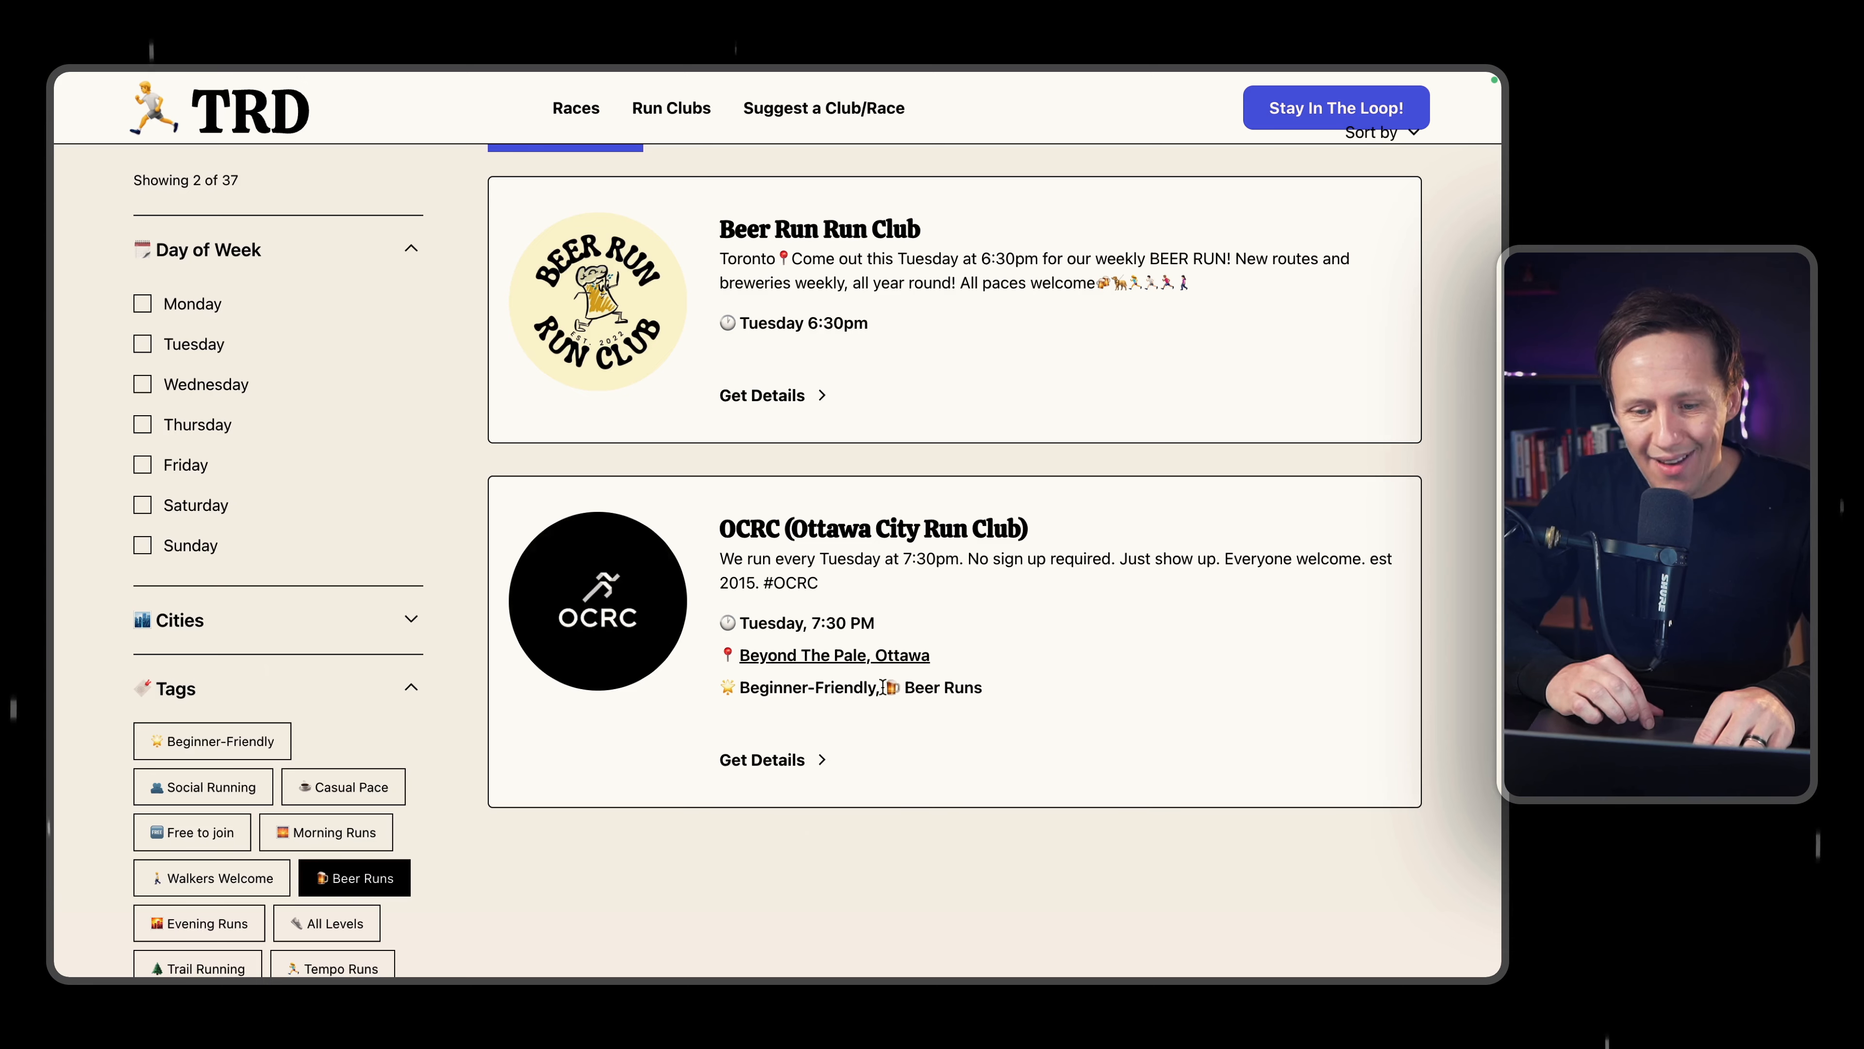
# Replace the Beer Runs tag filter with Morning Runs and look through the matching clubs.
pyautogui.click(353, 844)
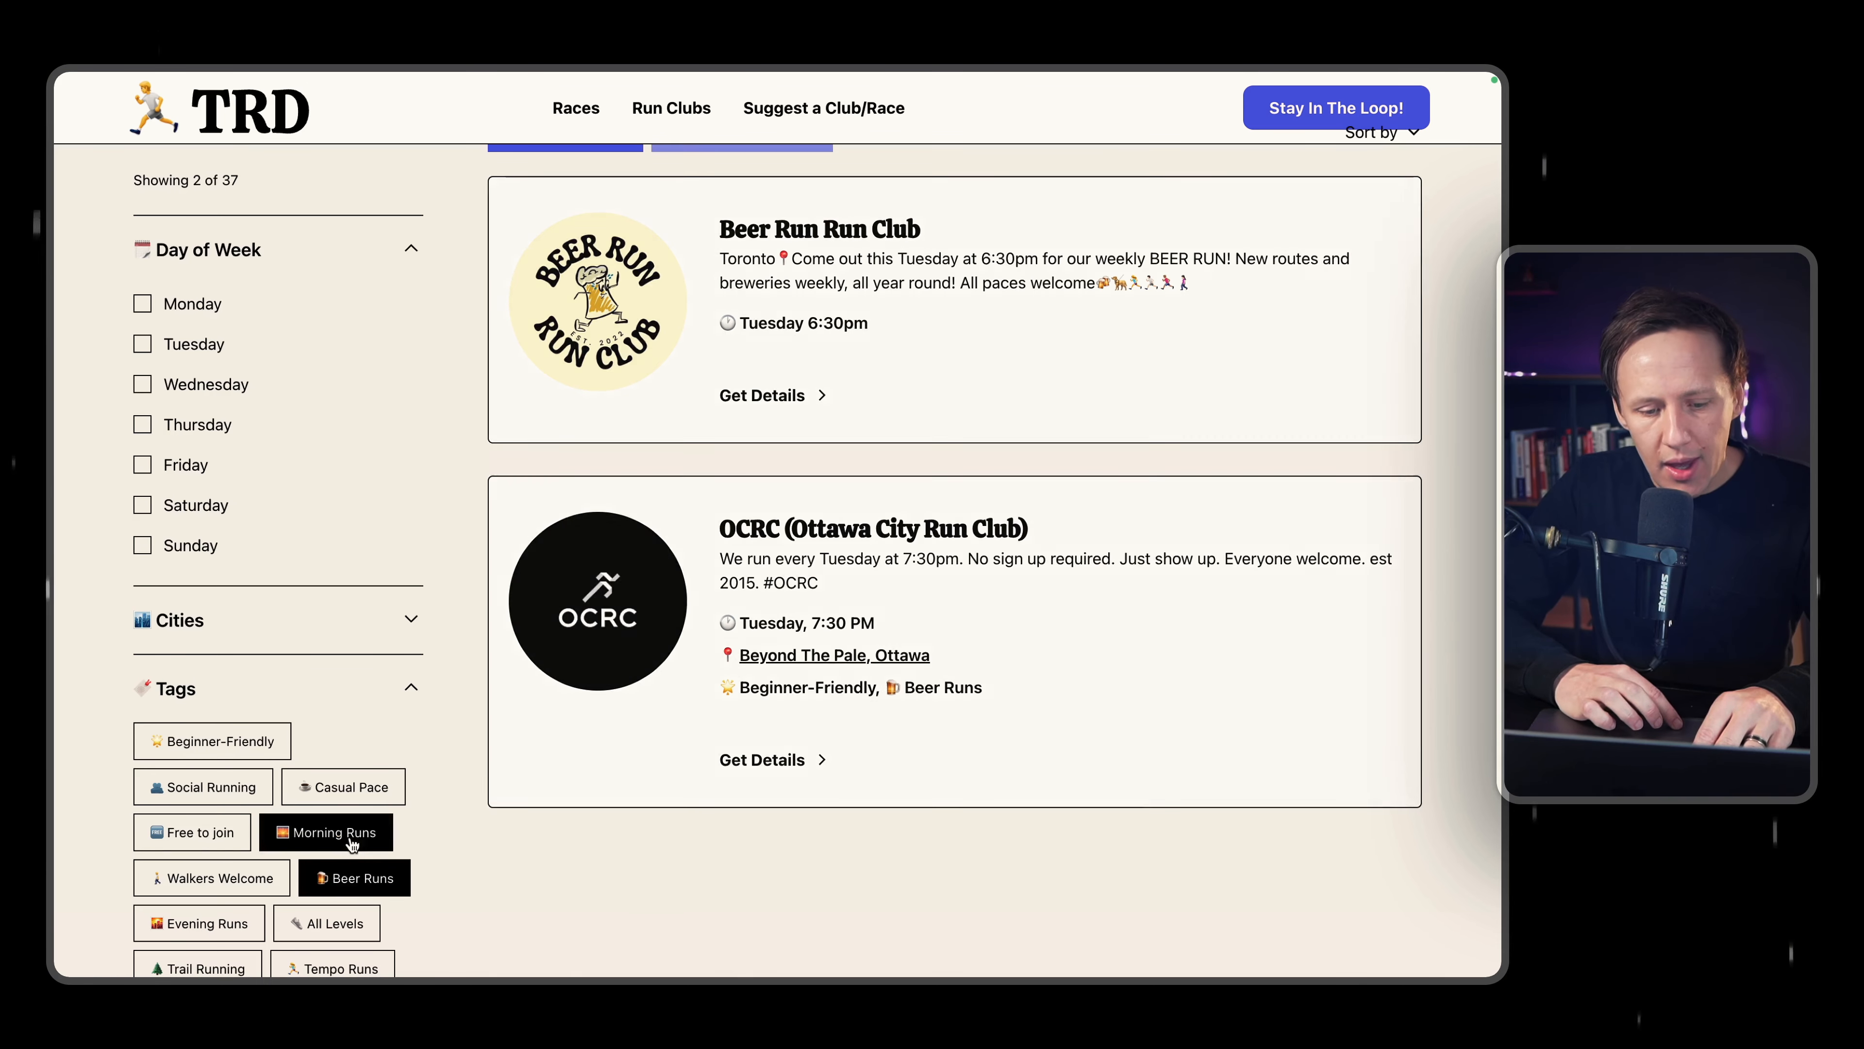
pyautogui.click(369, 936)
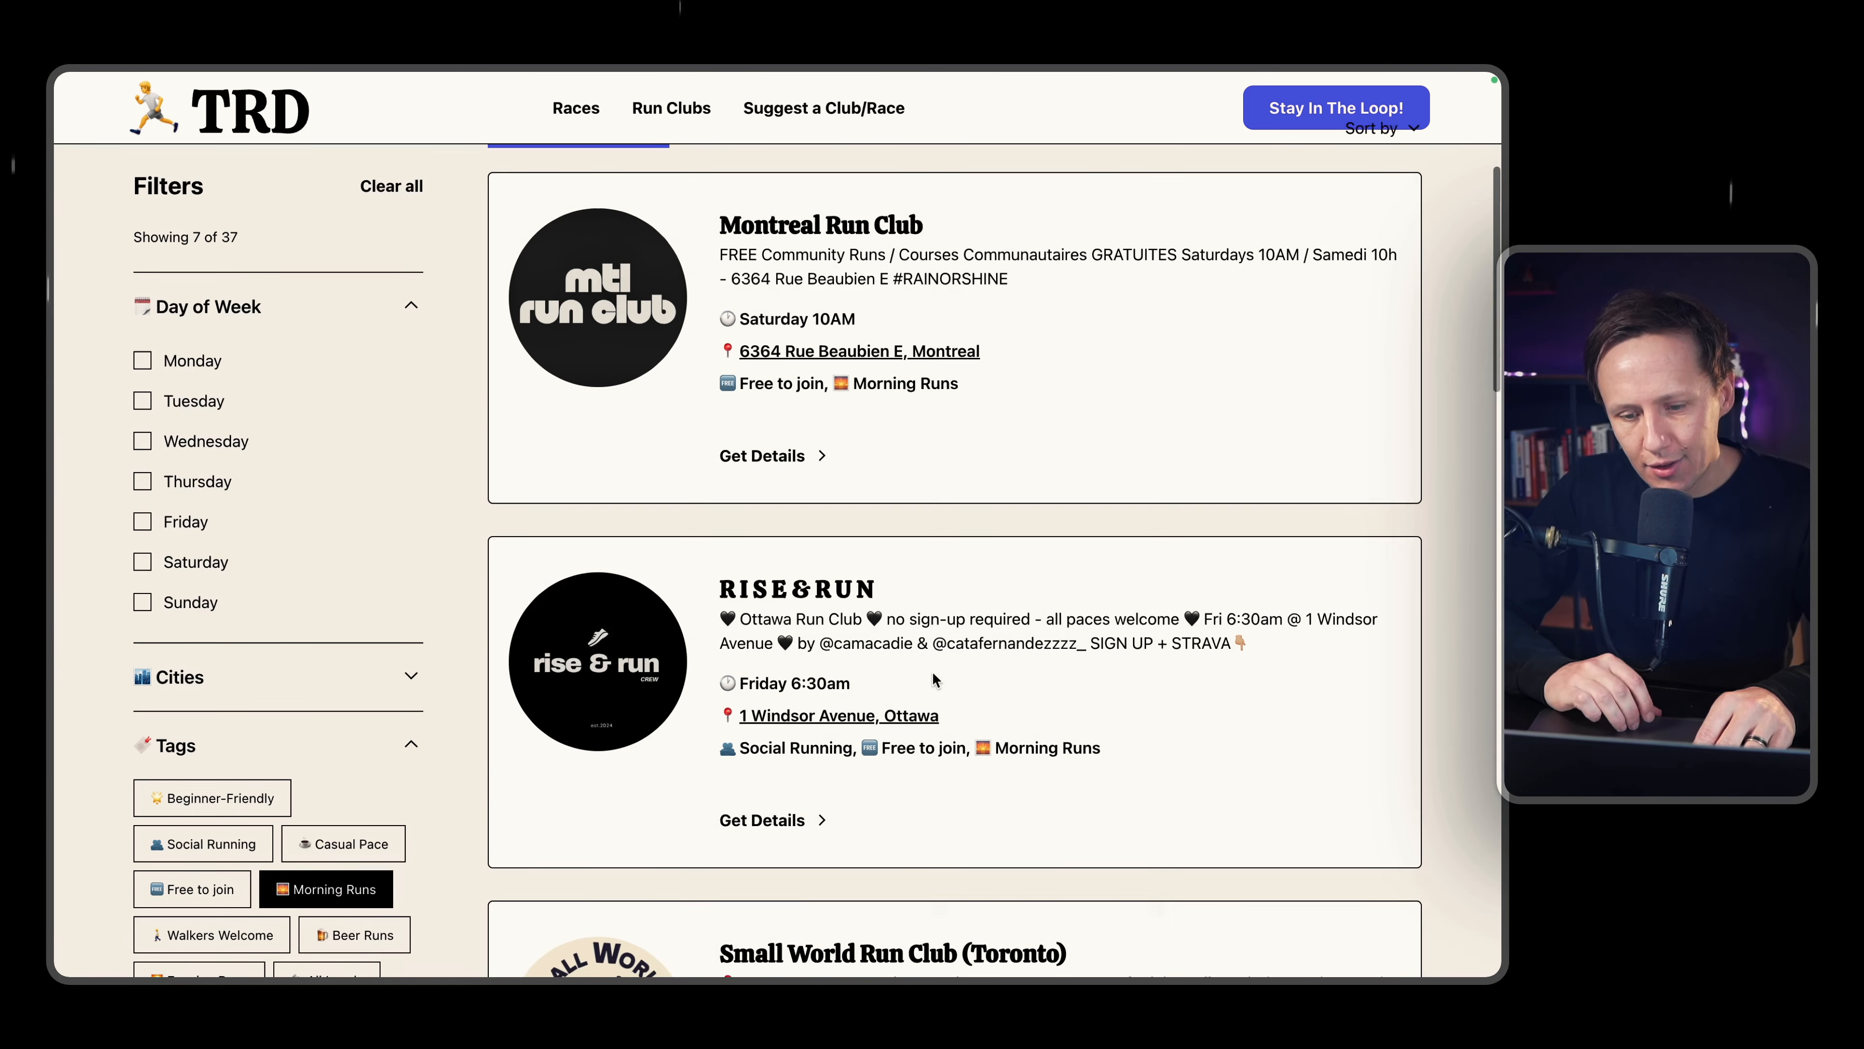
pyautogui.scroll(-2, 932, 671)
pyautogui.scroll(-4, 1052, 718)
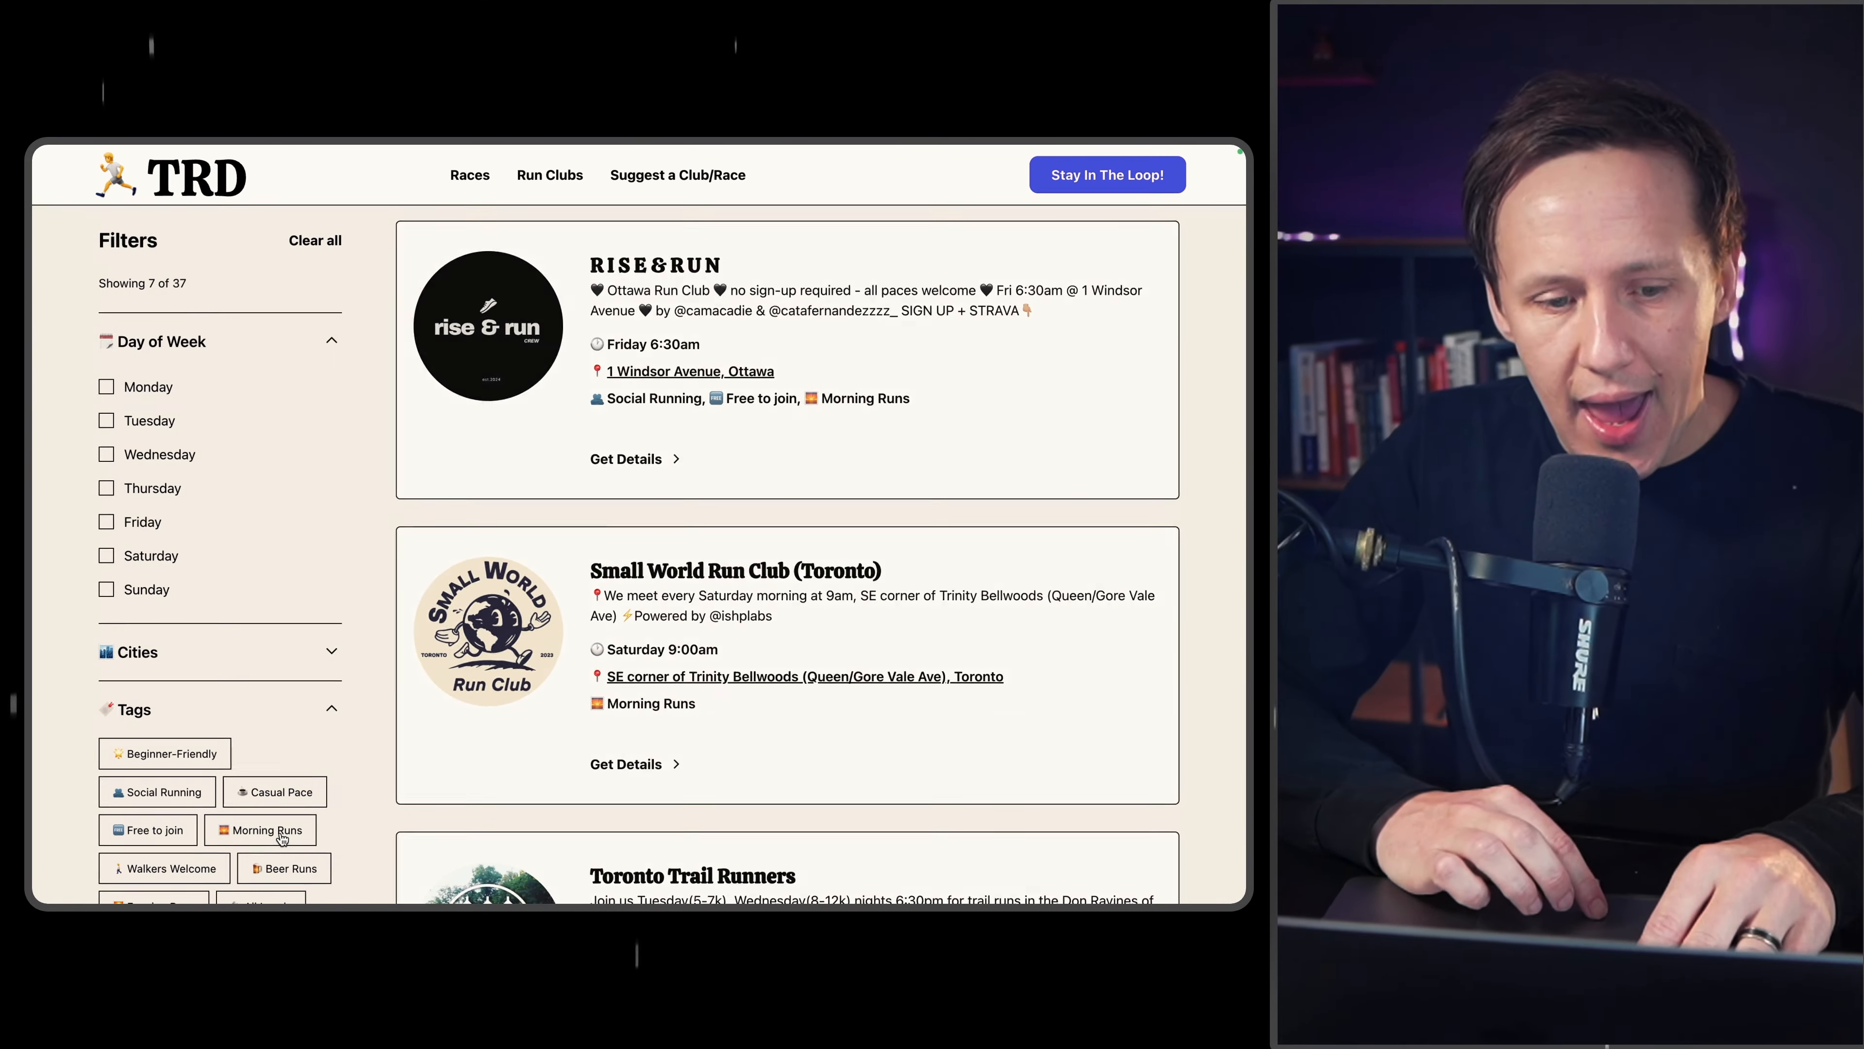
# Remove the Morning Runs tag filter and filter the run clubs by the city of Ottawa.
pyautogui.click(390, 887)
pyautogui.click(334, 652)
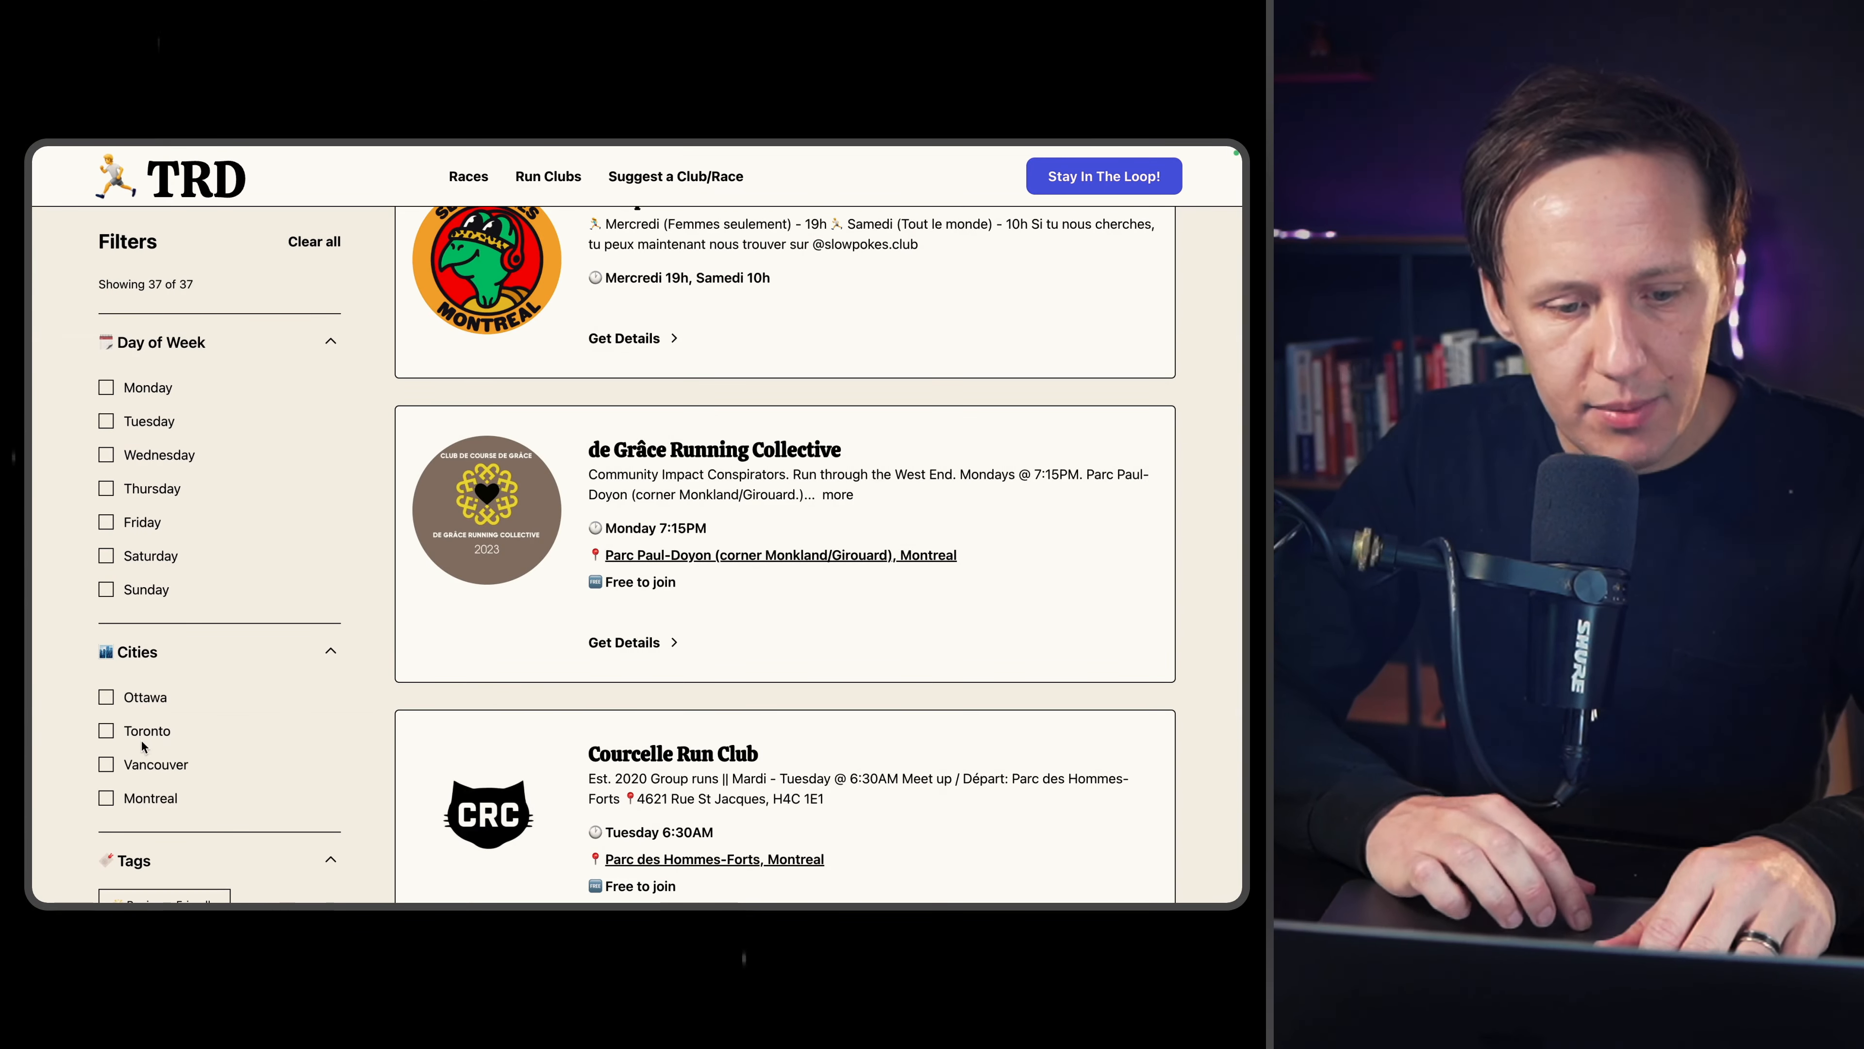
pyautogui.click(106, 699)
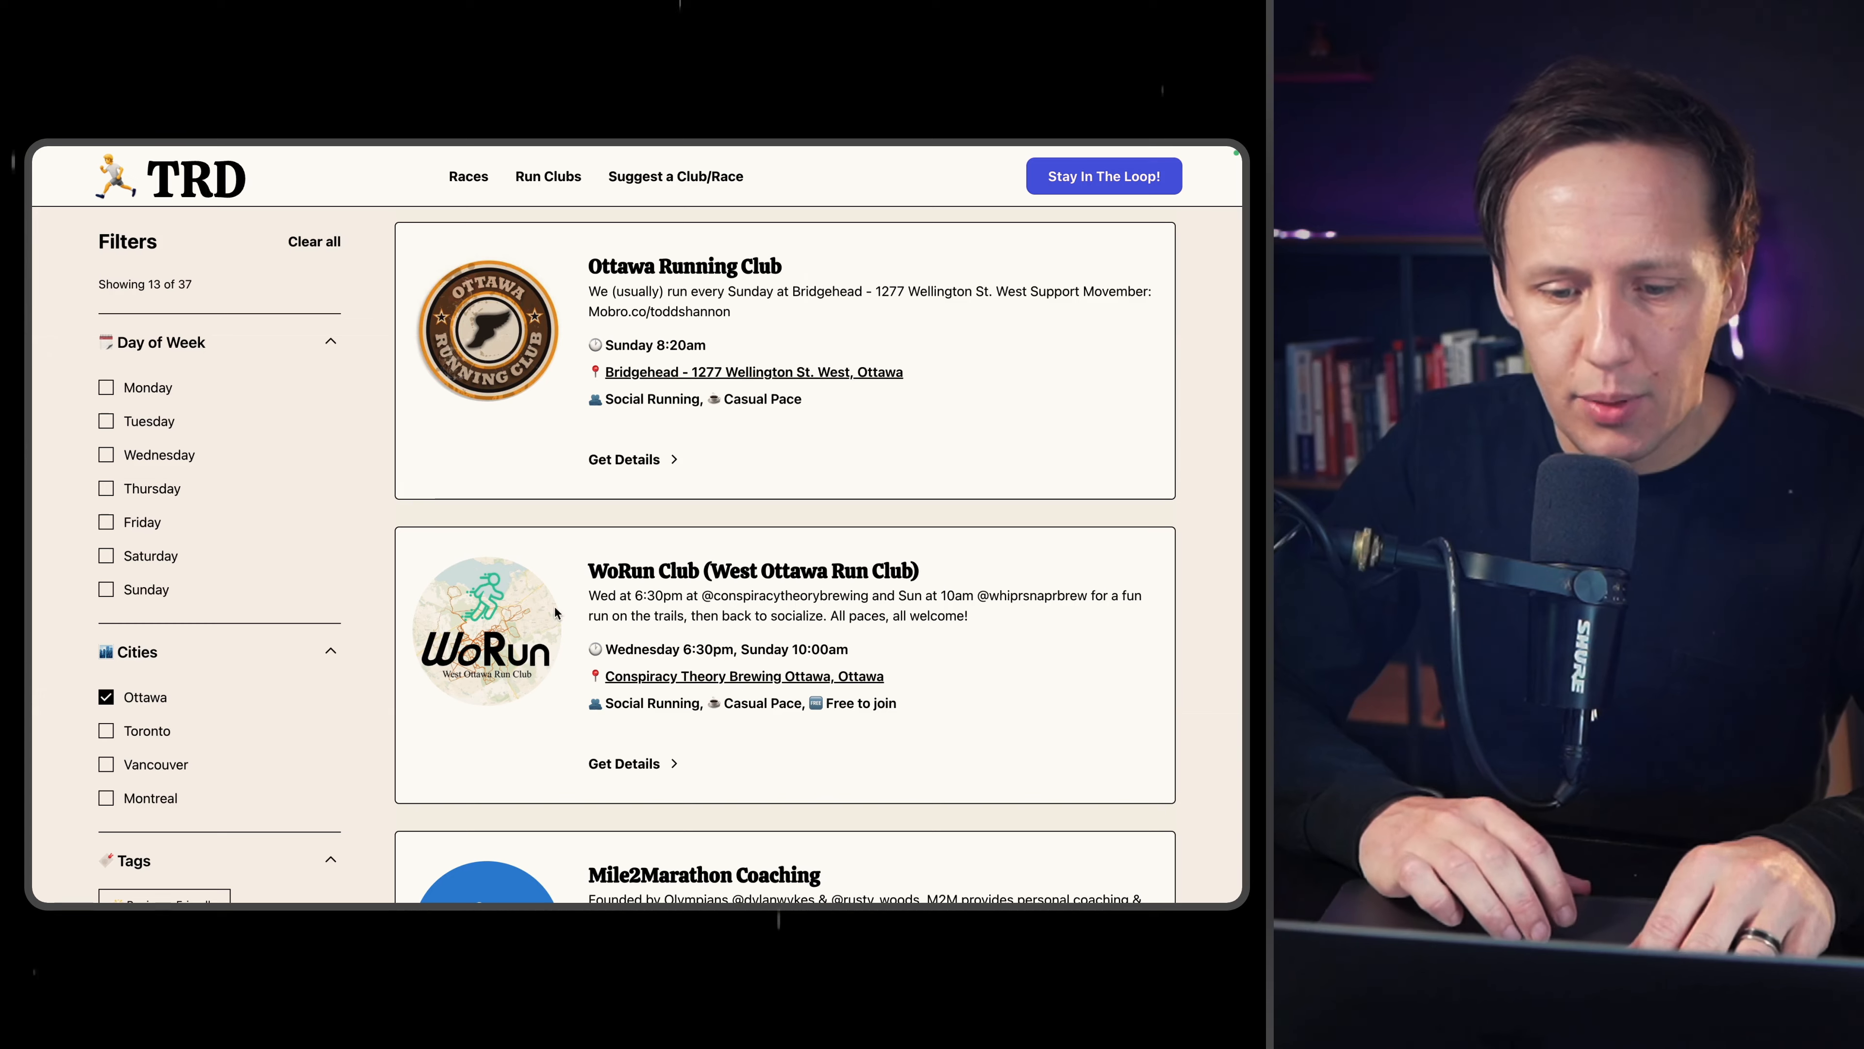
pyautogui.scroll(5, 555, 614)
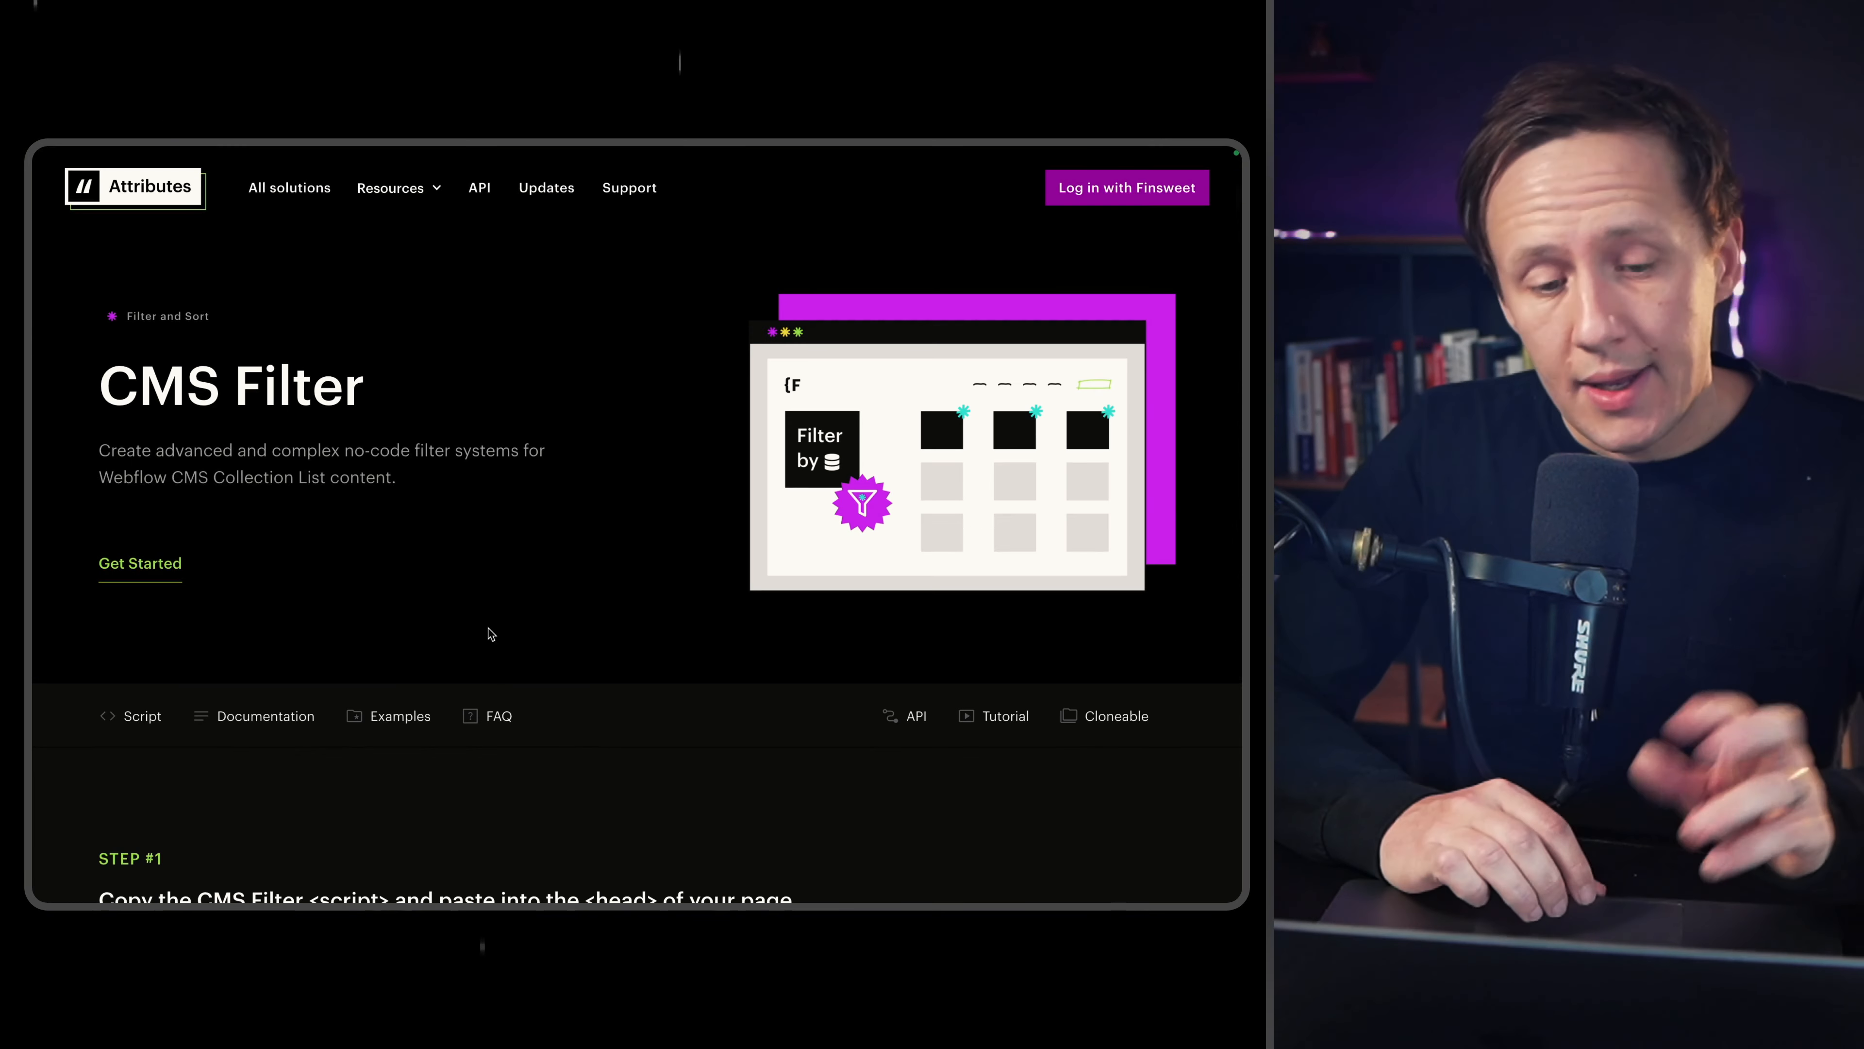
# Look over the introduction and script installation step on Finsweet's CMS Filter page.
pyautogui.scroll(-3, 488, 627)
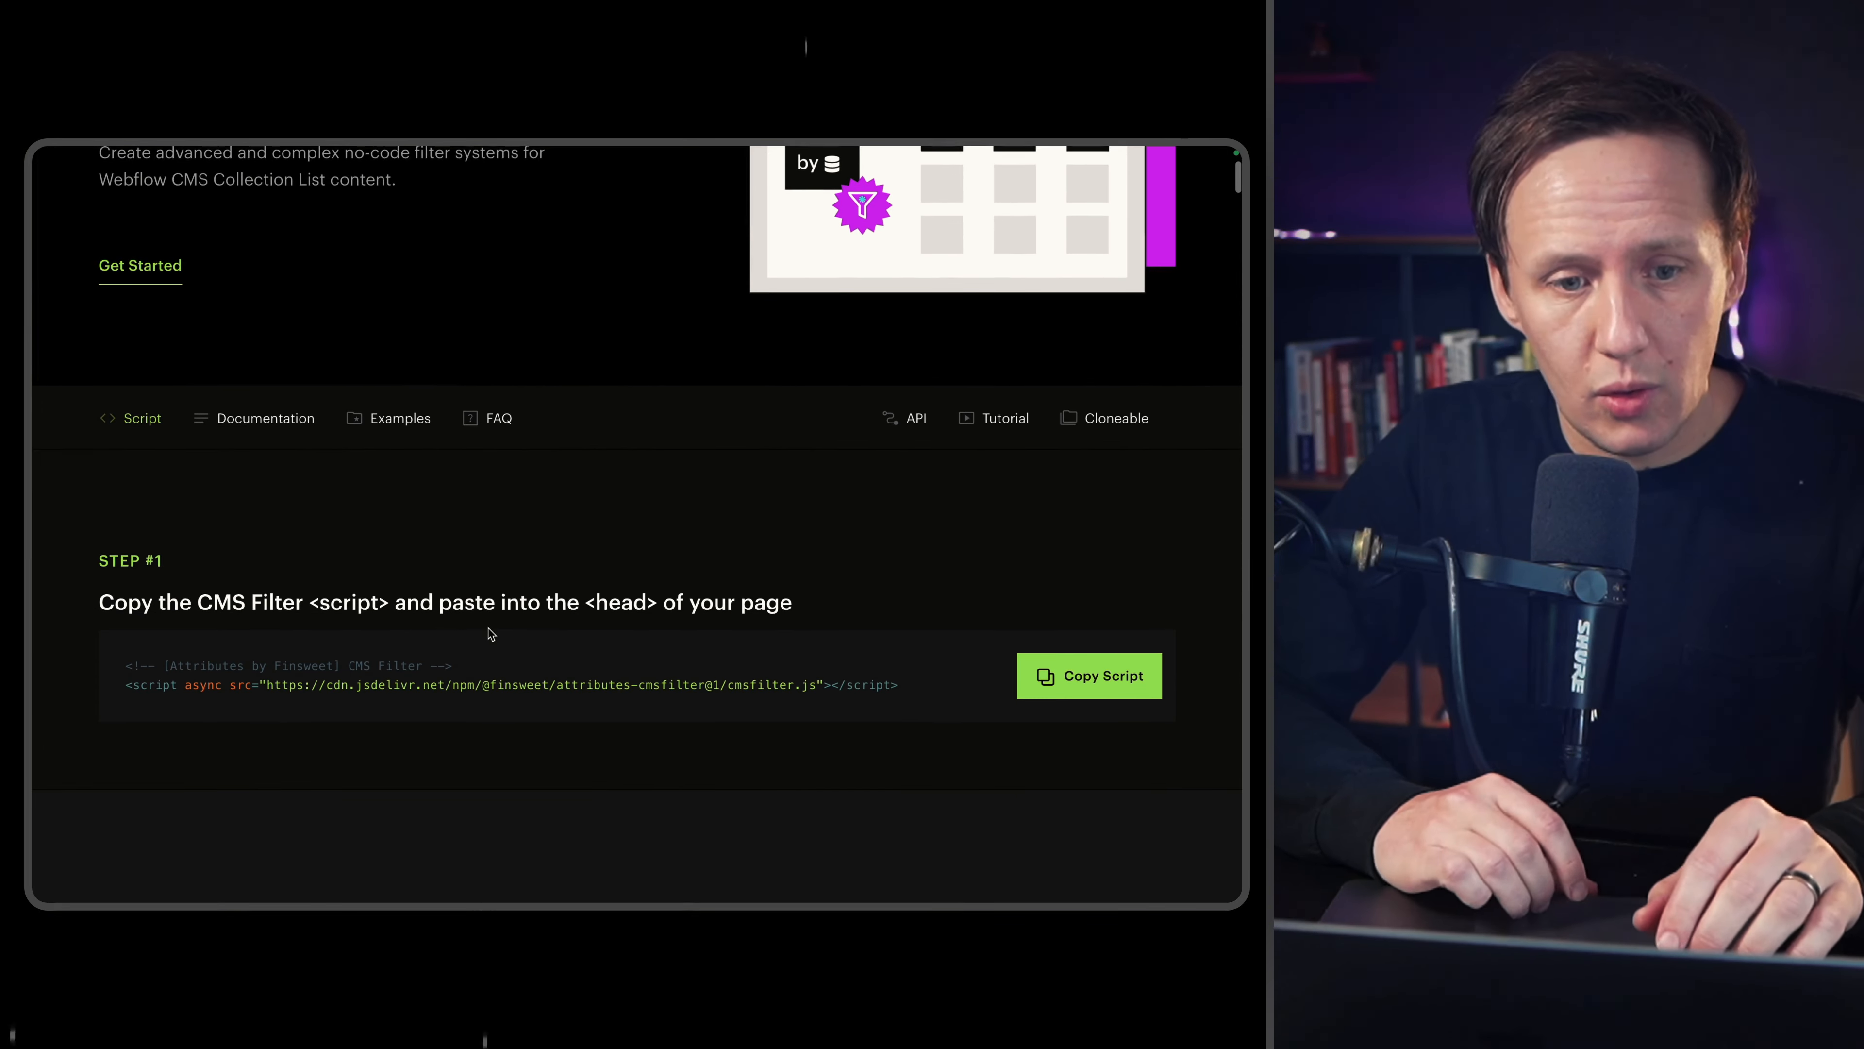
pyautogui.scroll(4, 488, 627)
pyautogui.scroll(-5, 488, 628)
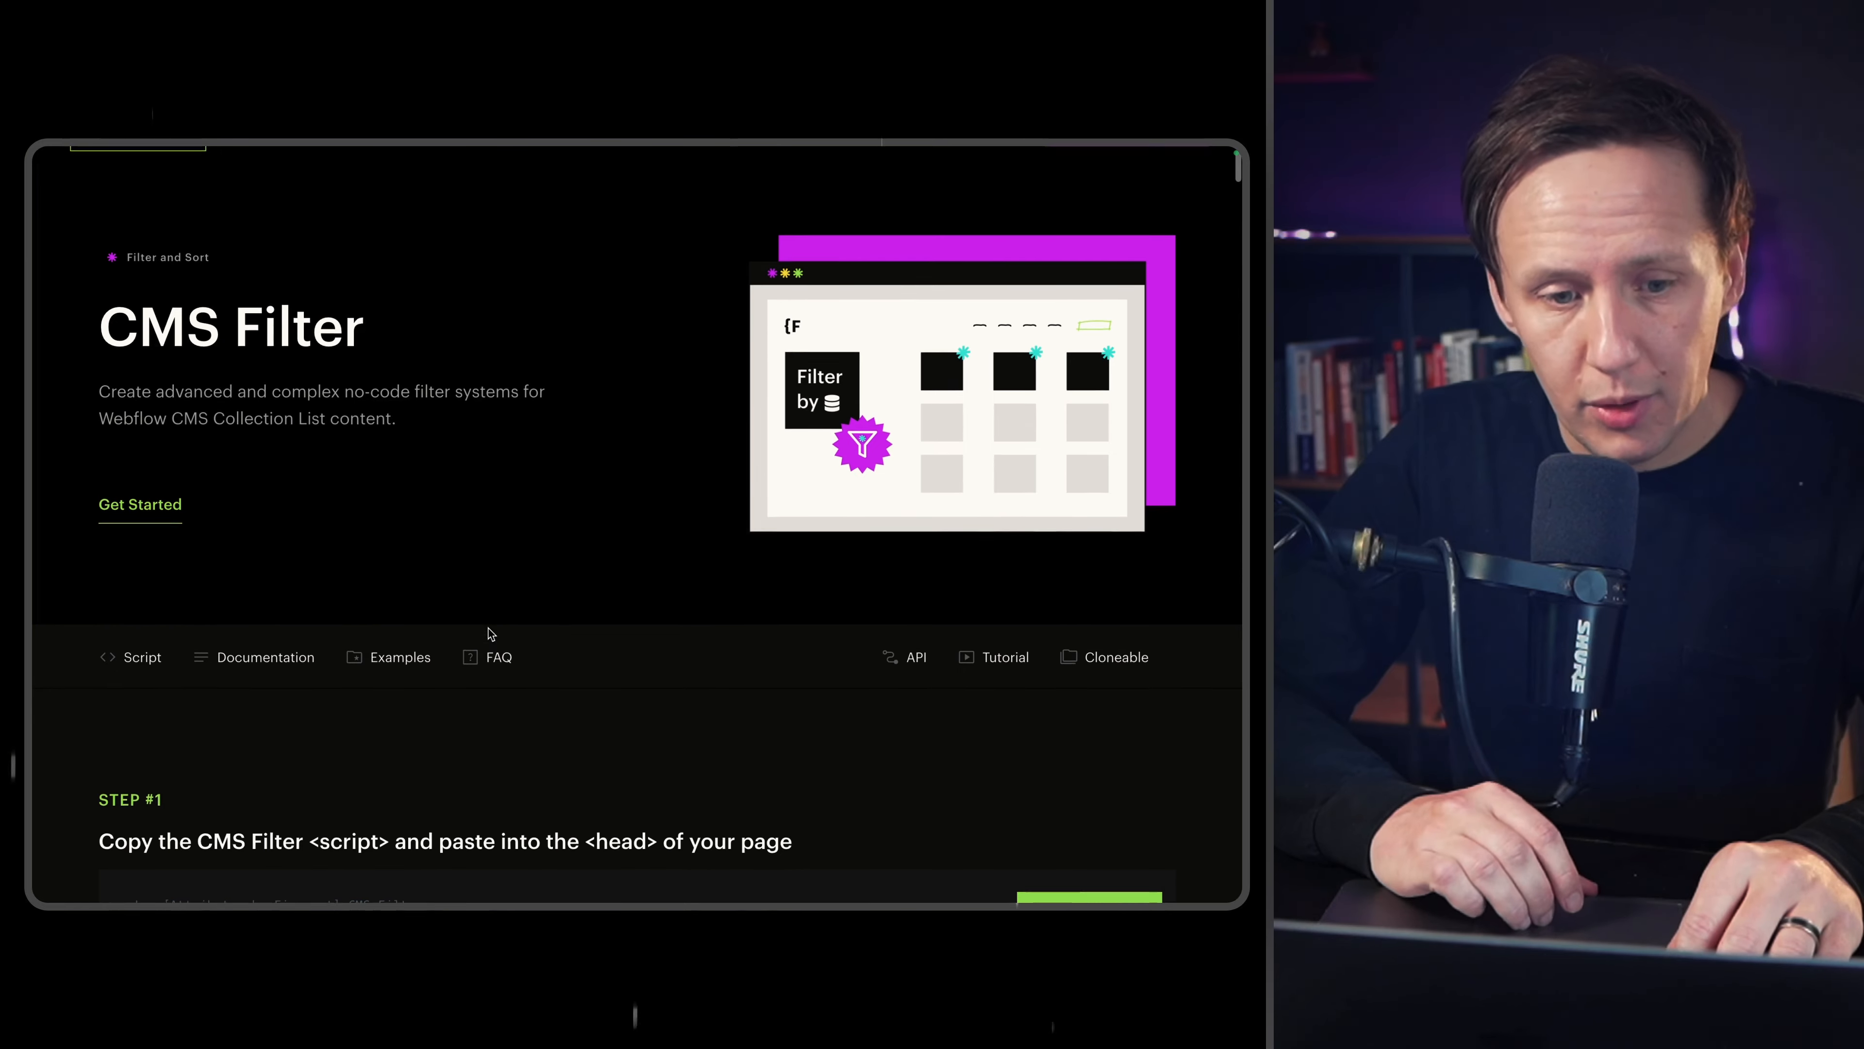
# Examine the CMS Filter documentation's required attributes, including the LIST entry's details, and the additional attributes and options.
pyautogui.scroll(-8, 488, 629)
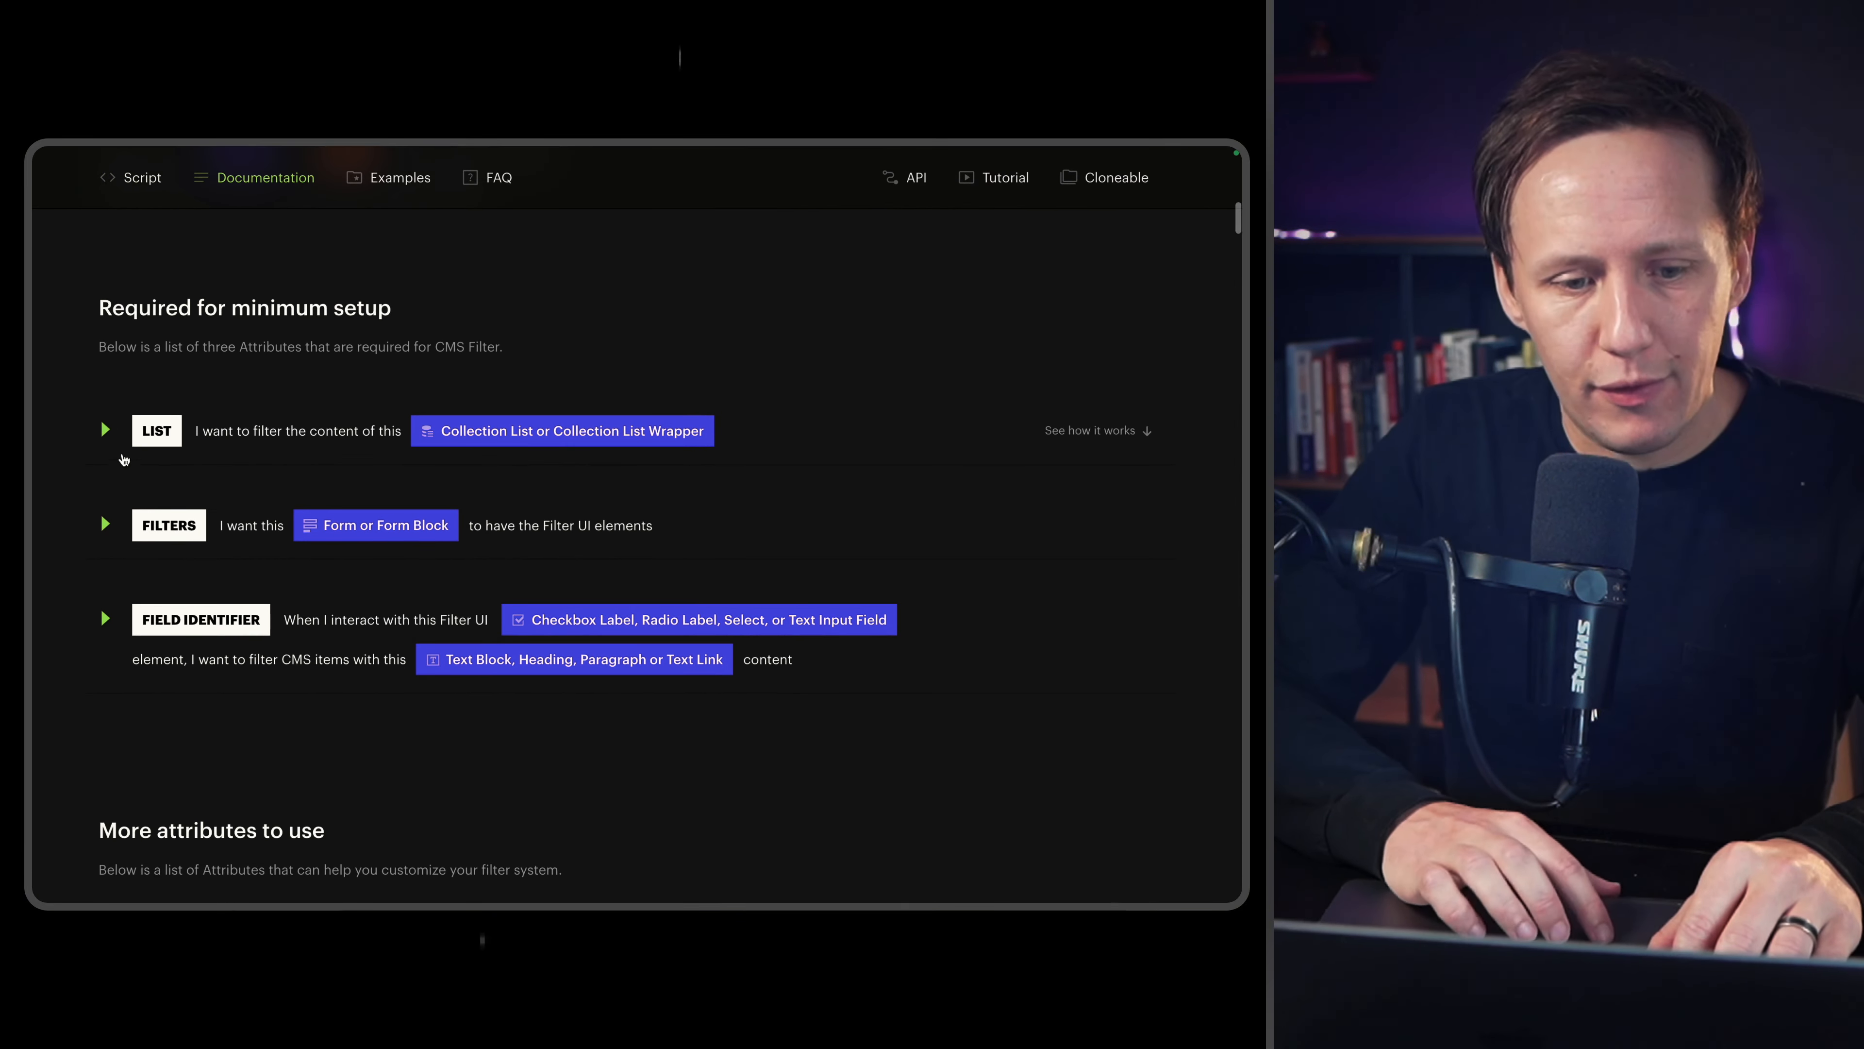
pyautogui.click(122, 455)
pyautogui.scroll(-3, 374, 649)
pyautogui.scroll(2, 381, 656)
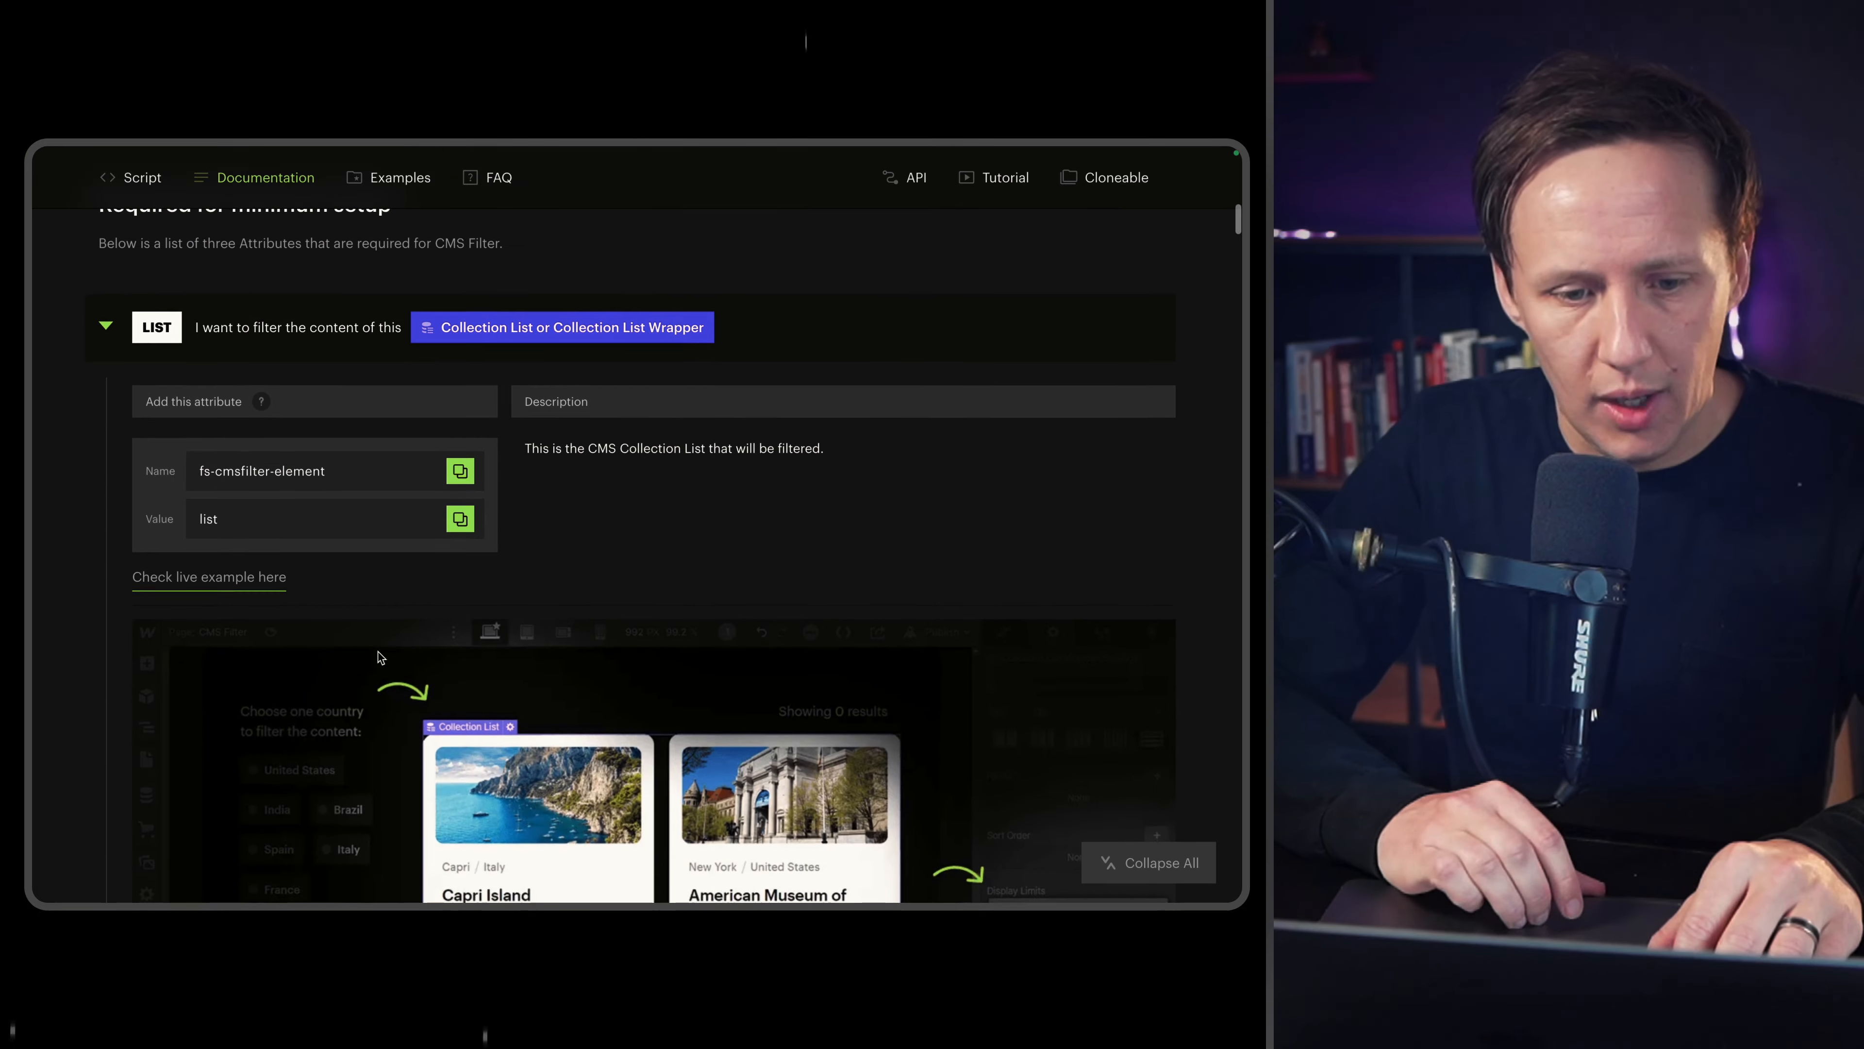
pyautogui.click(112, 327)
pyautogui.scroll(-6, 253, 442)
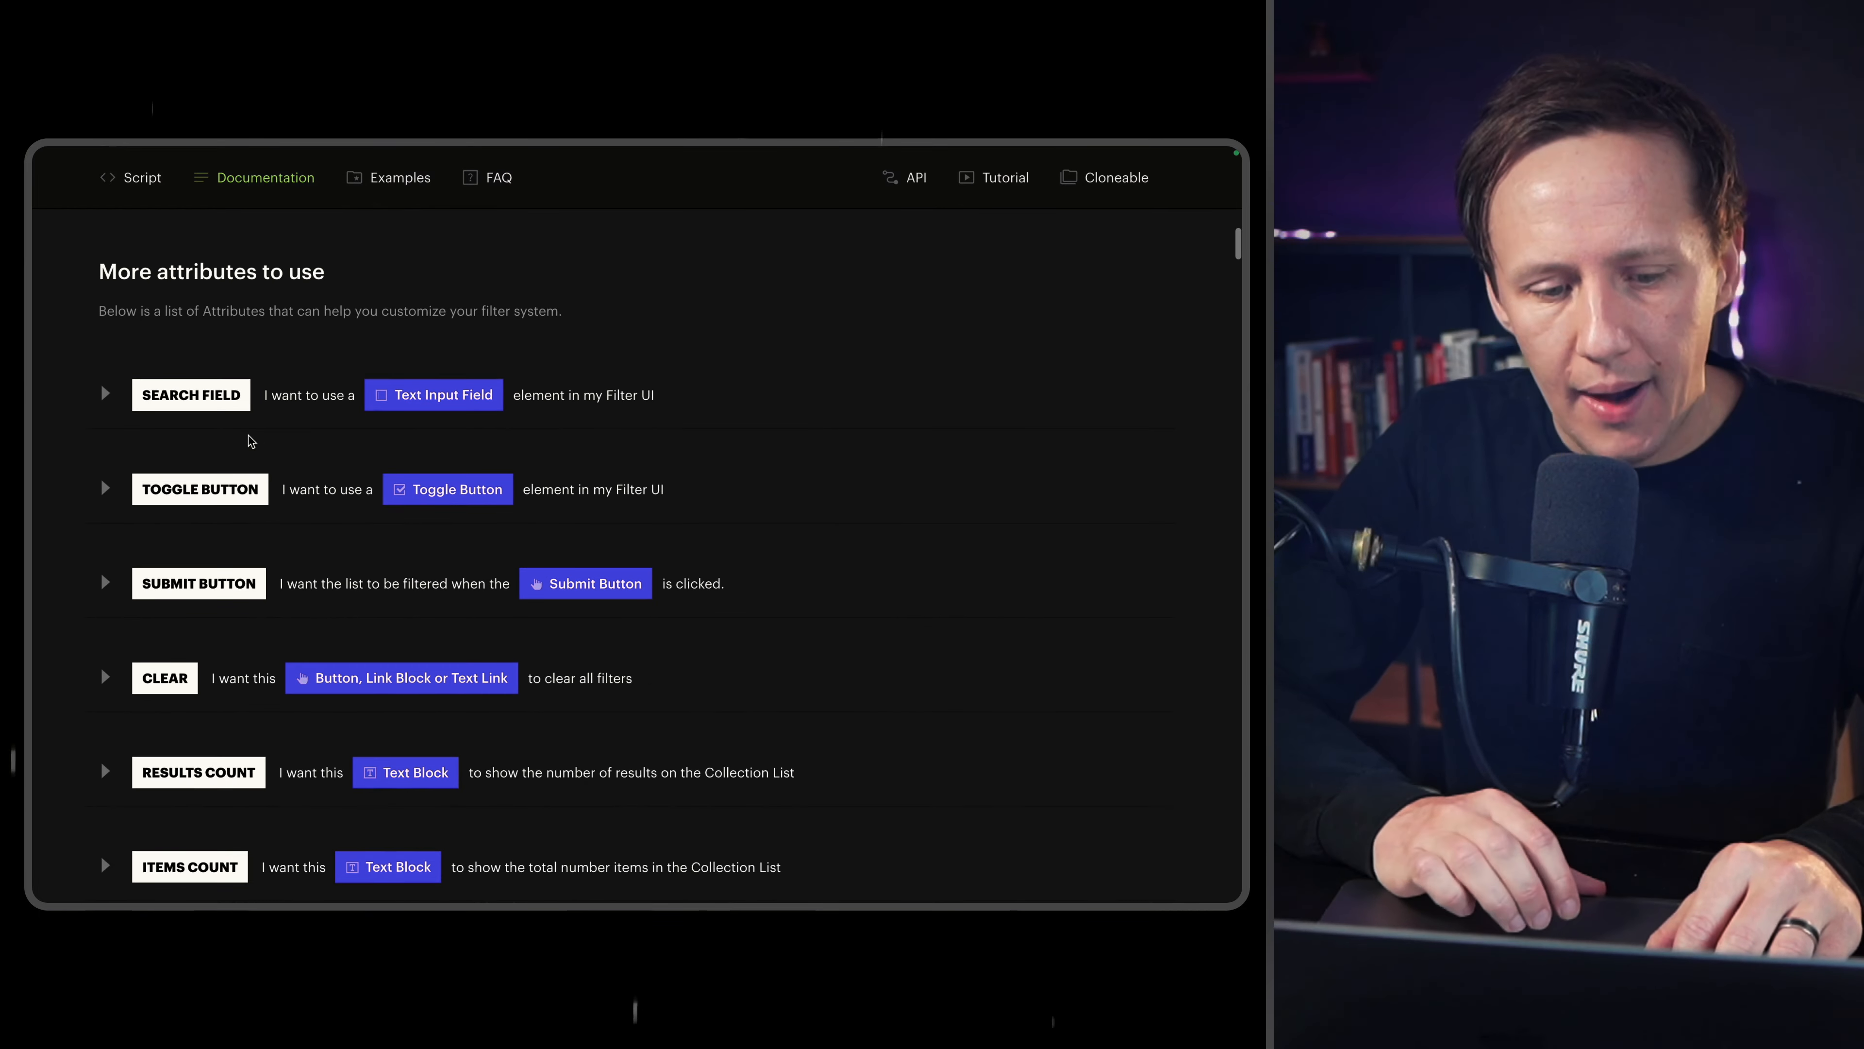
pyautogui.scroll(-15, 252, 441)
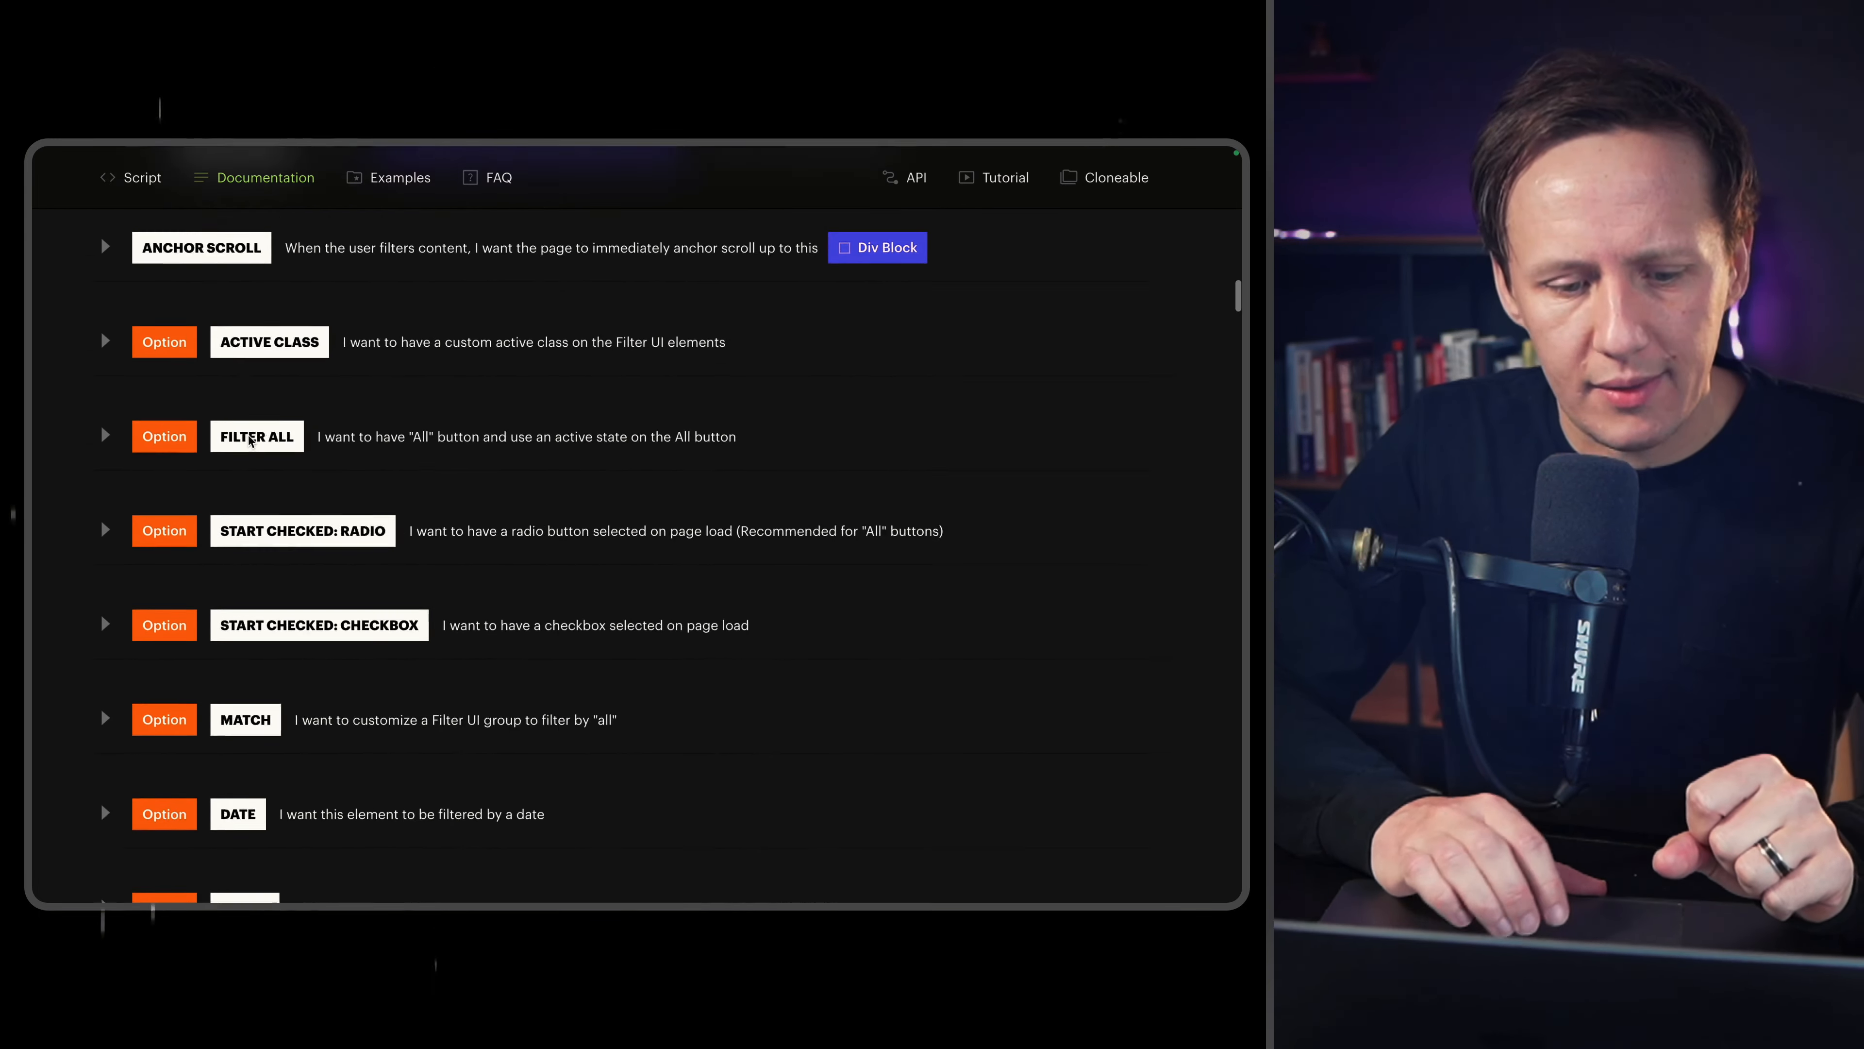
# Look over the remaining CMS Filter options and the first working example using radio buttons.
pyautogui.scroll(-20, 249, 440)
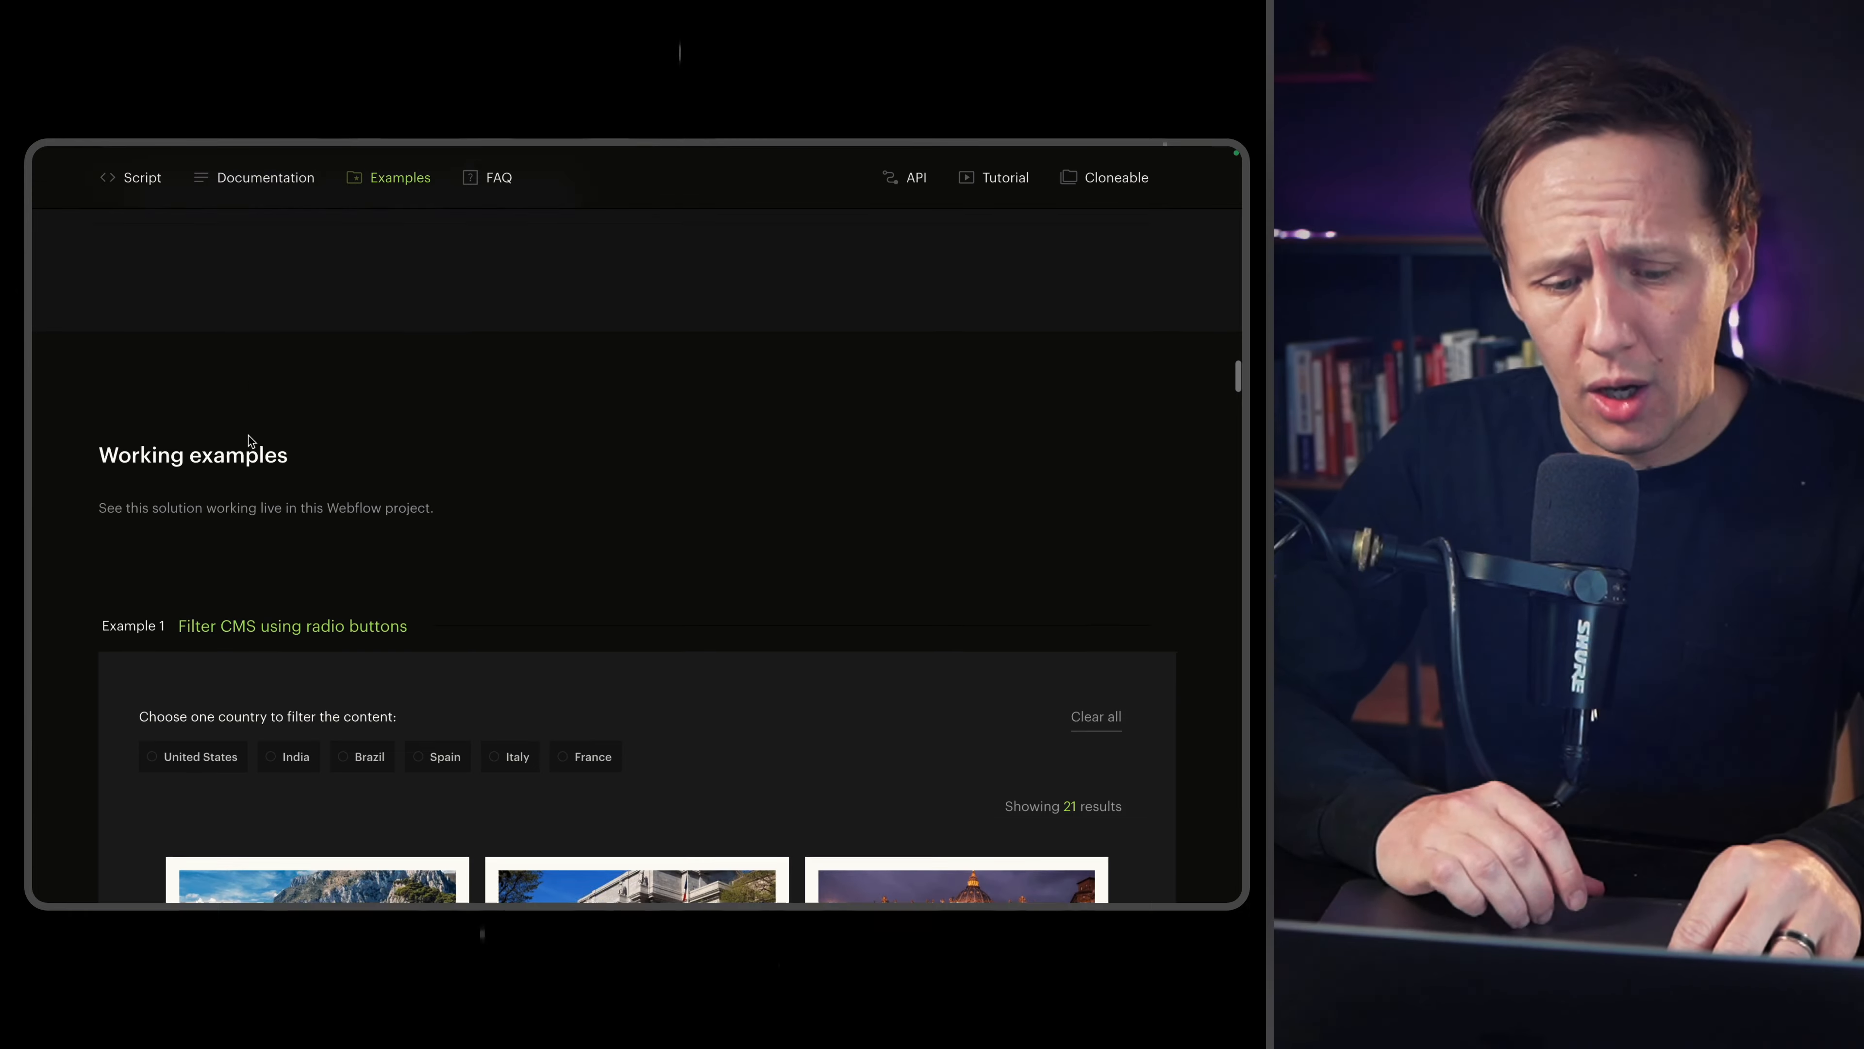
pyautogui.scroll(8, 248, 434)
pyautogui.scroll(-10, 249, 434)
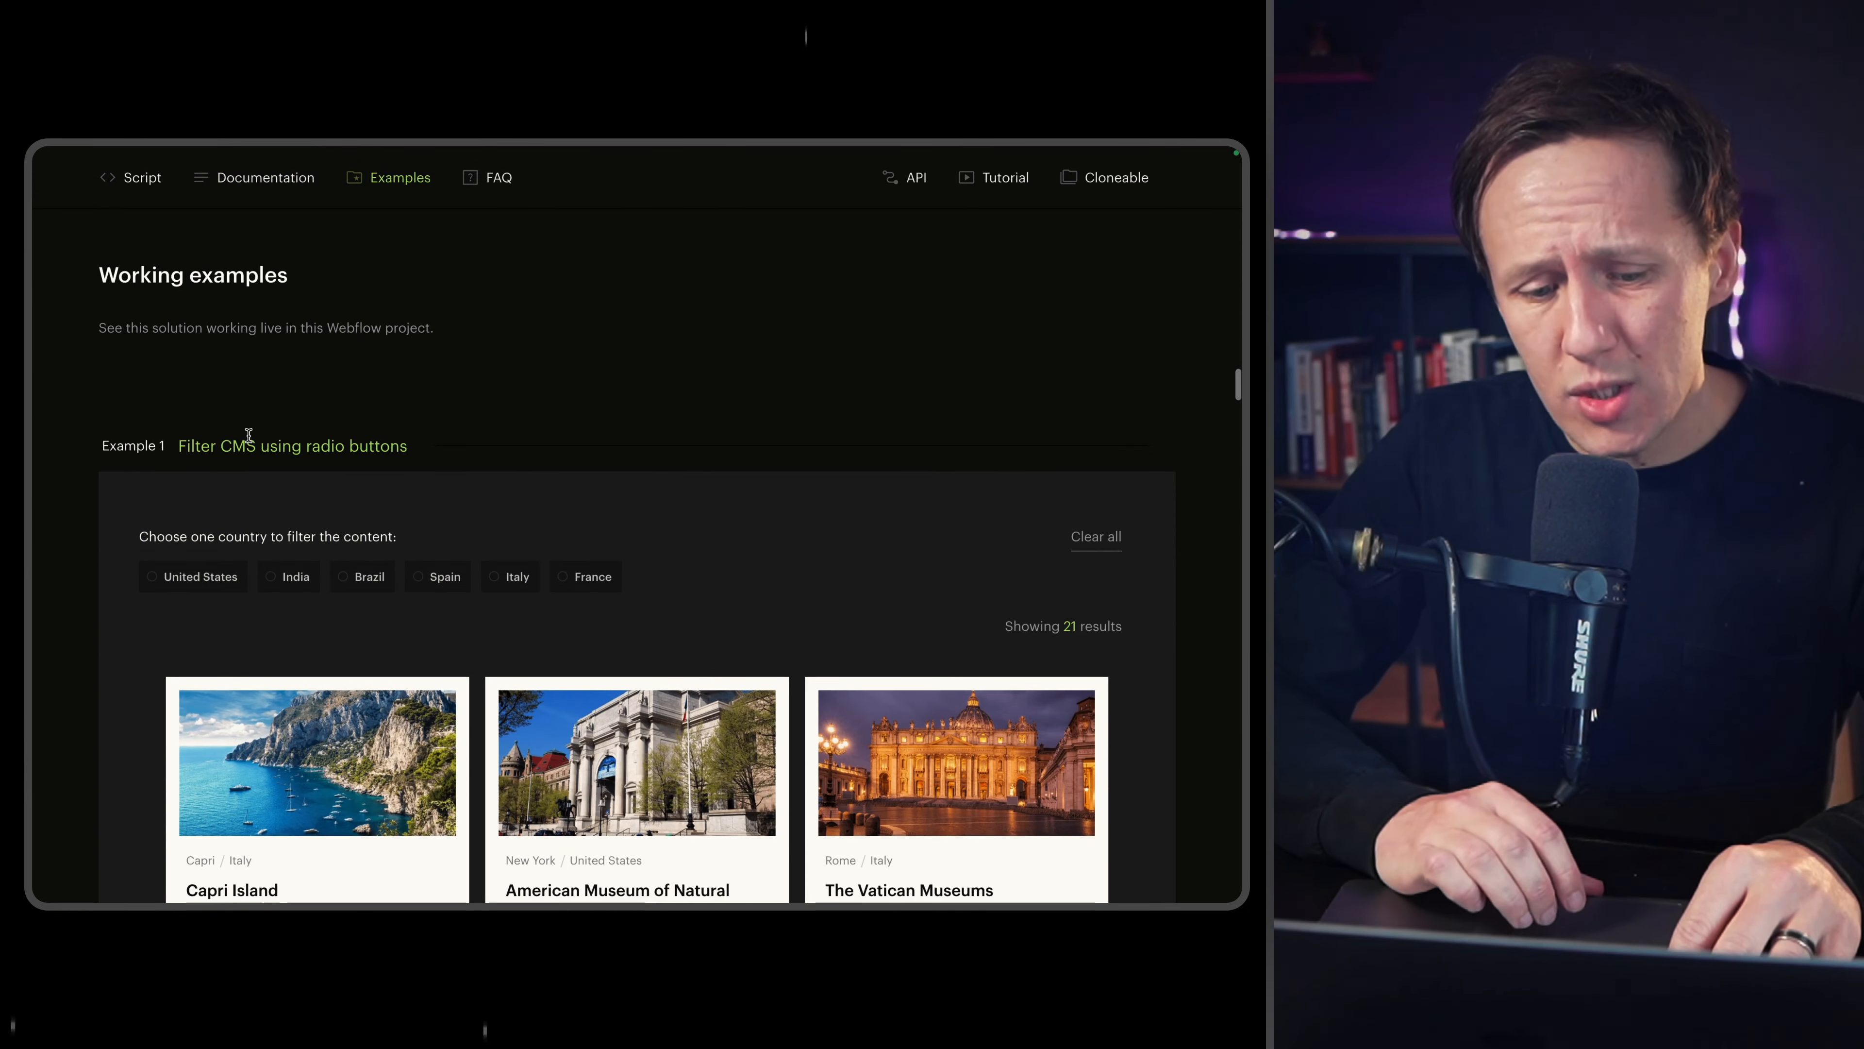
# Open the directory of all Finsweet Attributes solutions and bring its solution cards into view.
pyautogui.scroll(20, 248, 434)
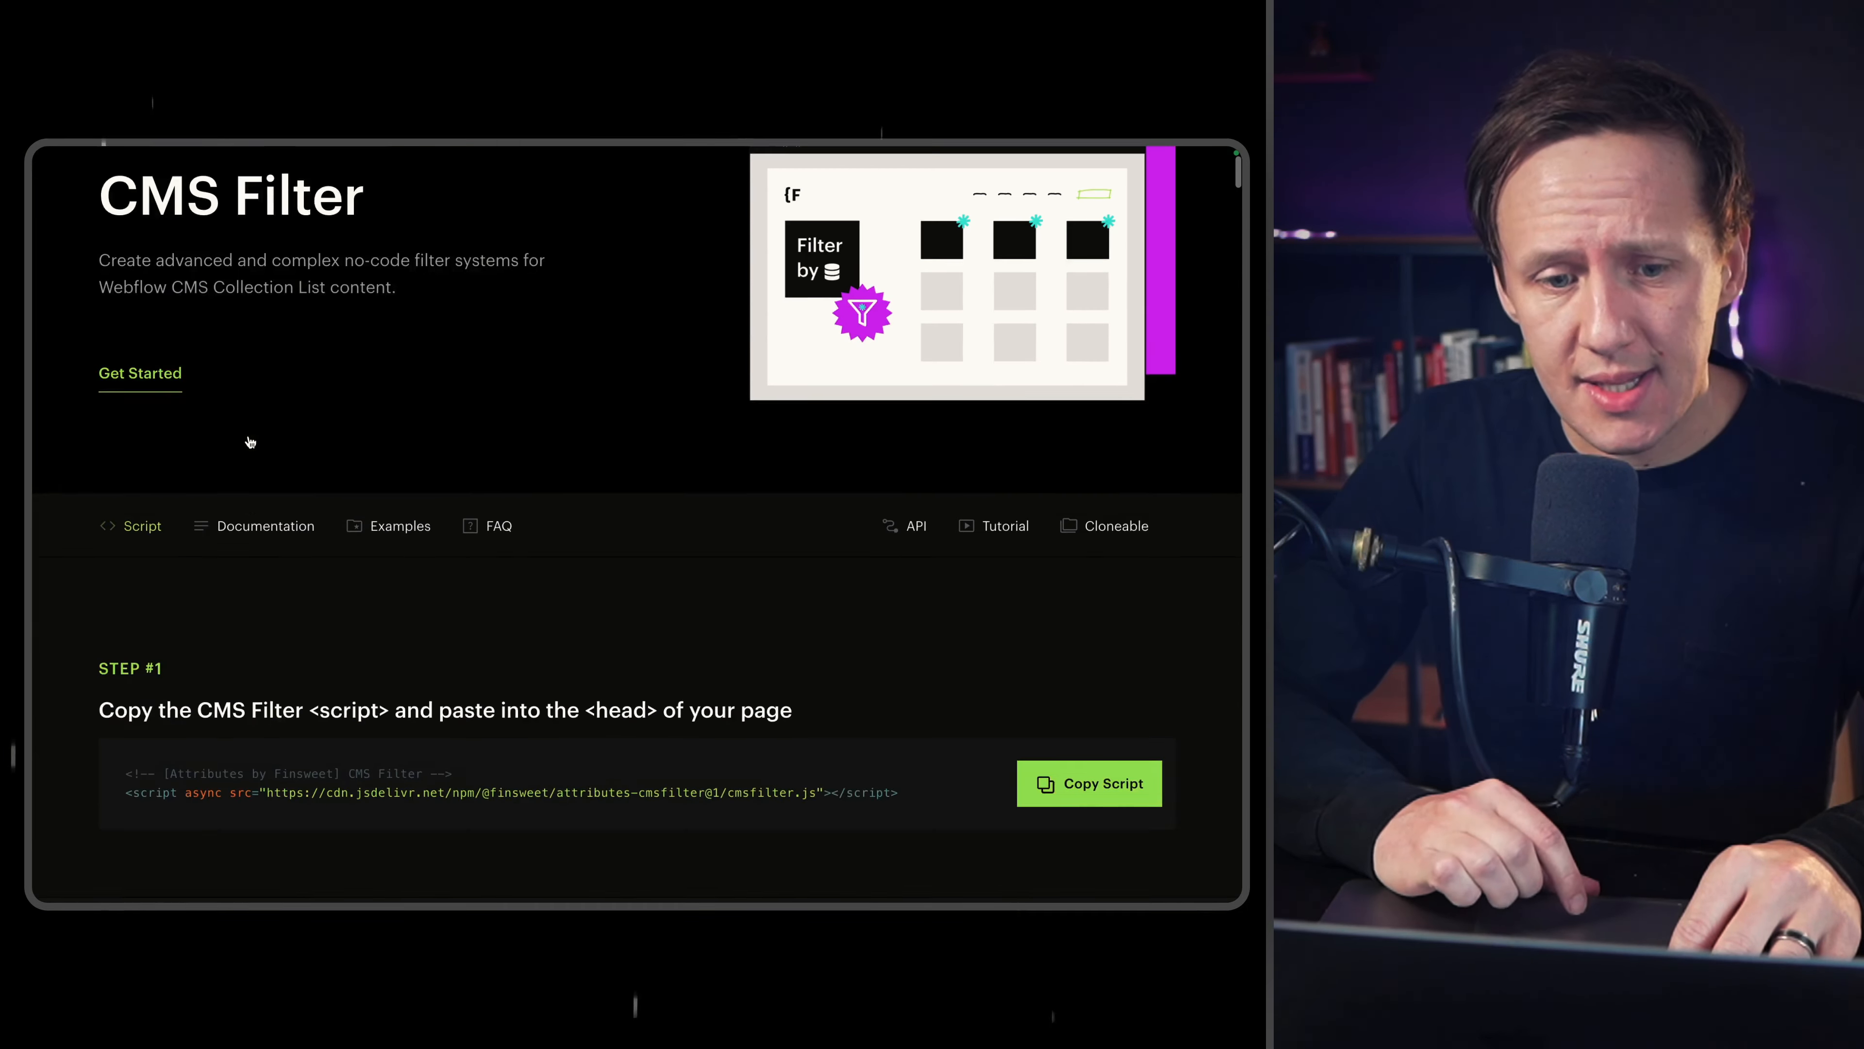
pyautogui.scroll(3, 250, 441)
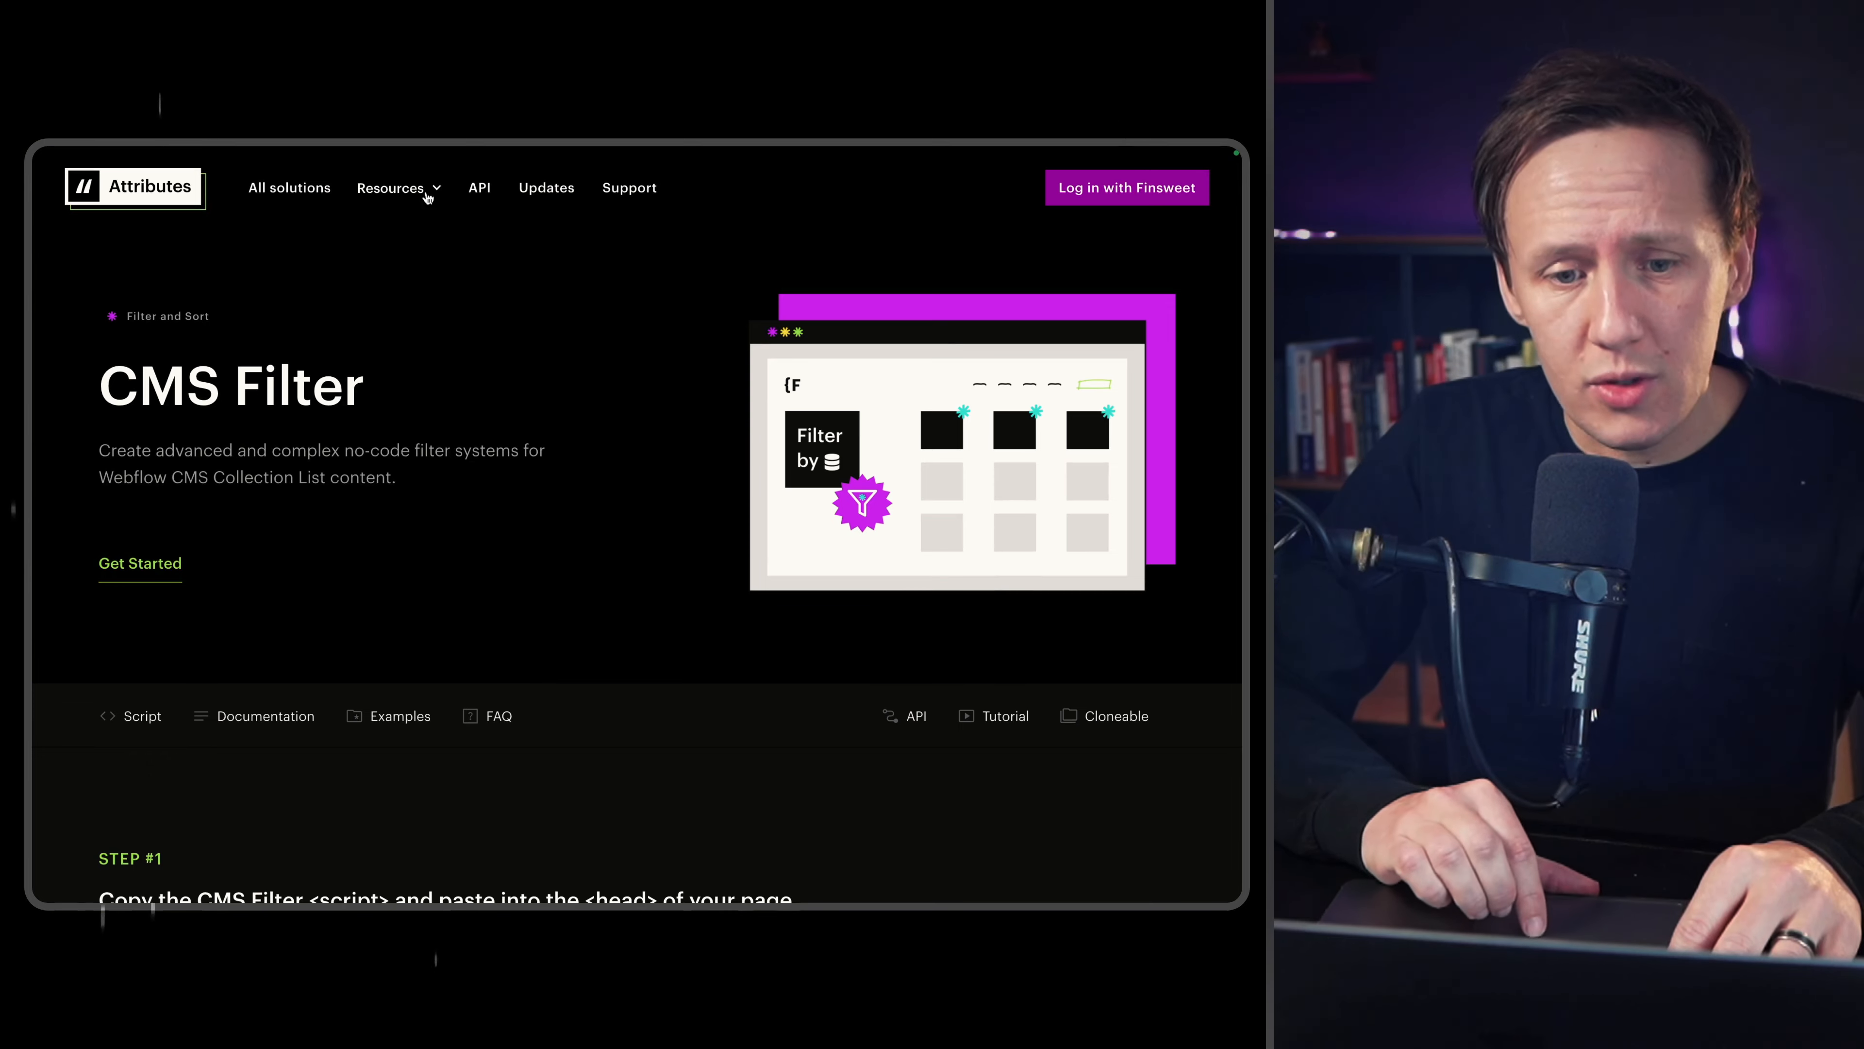
pyautogui.click(318, 199)
pyautogui.scroll(-5, 358, 441)
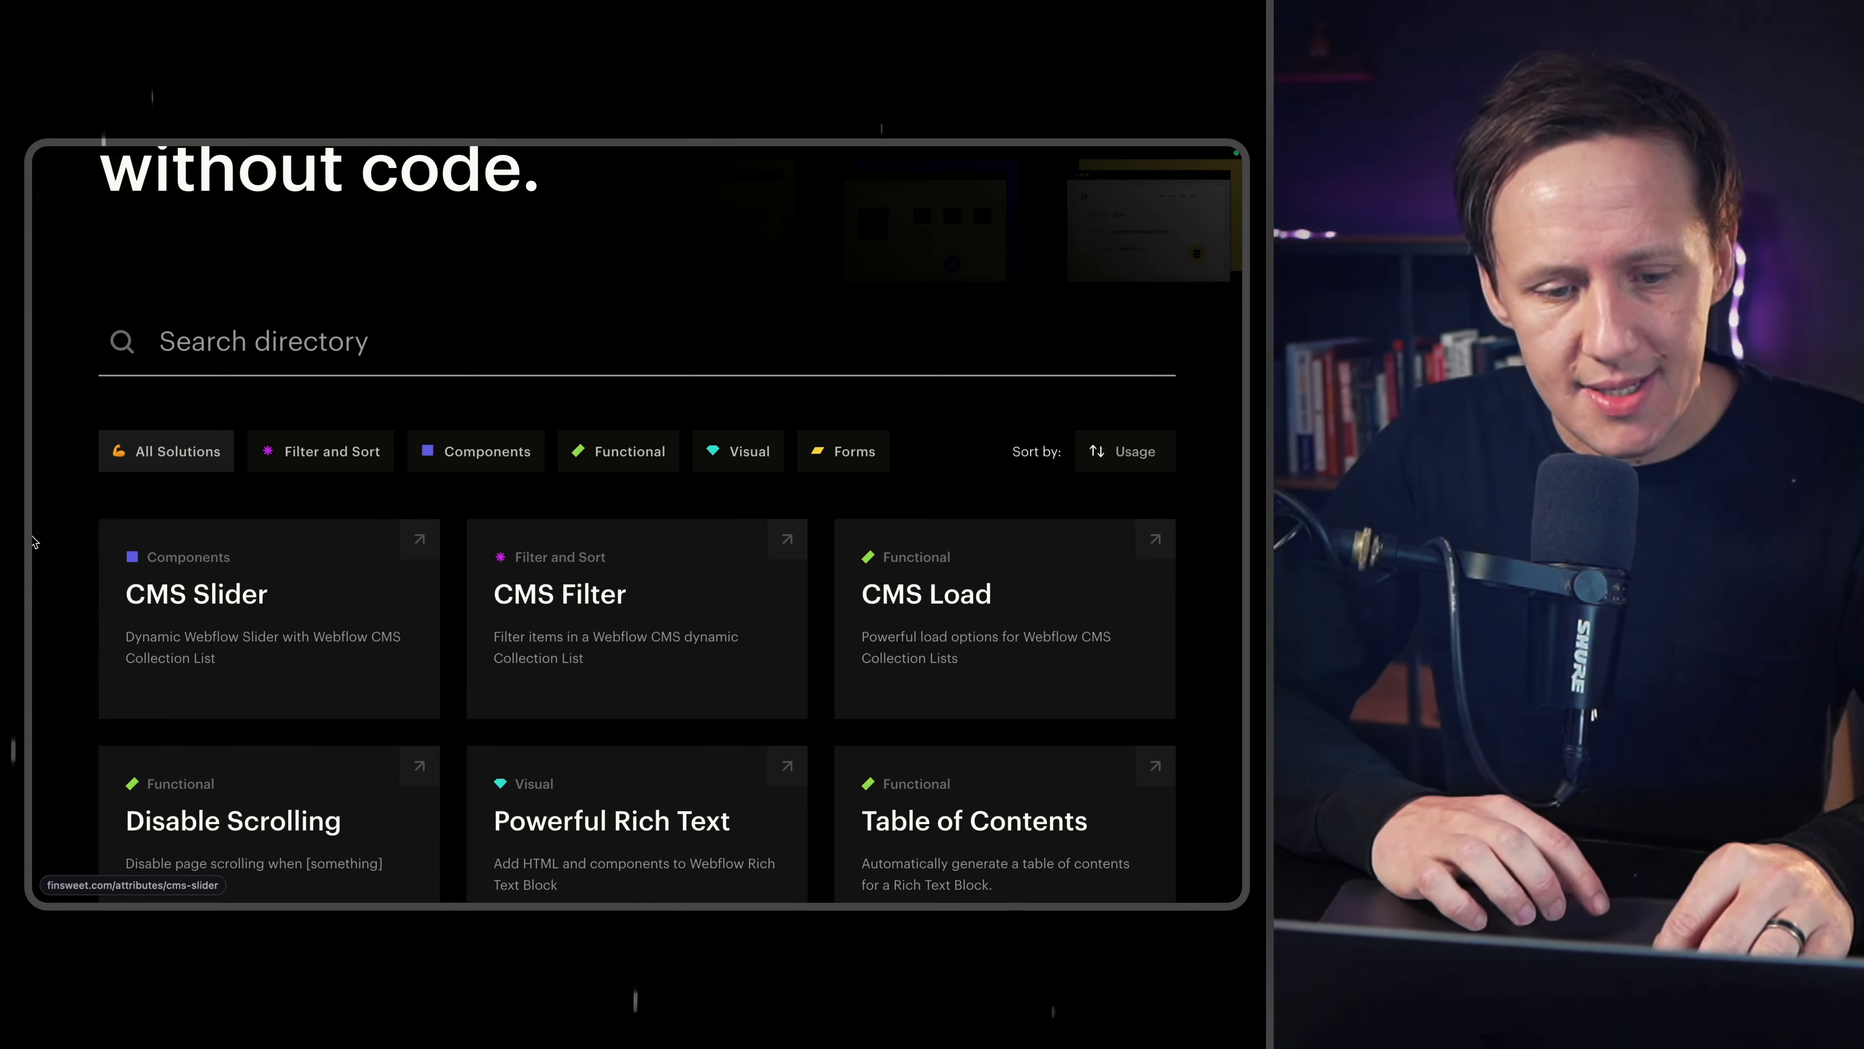
# Switch to The Running Directory site and go to the upcoming races section of its home page.
pyautogui.moveTo(42, 539)
pyautogui.click(86, 727)
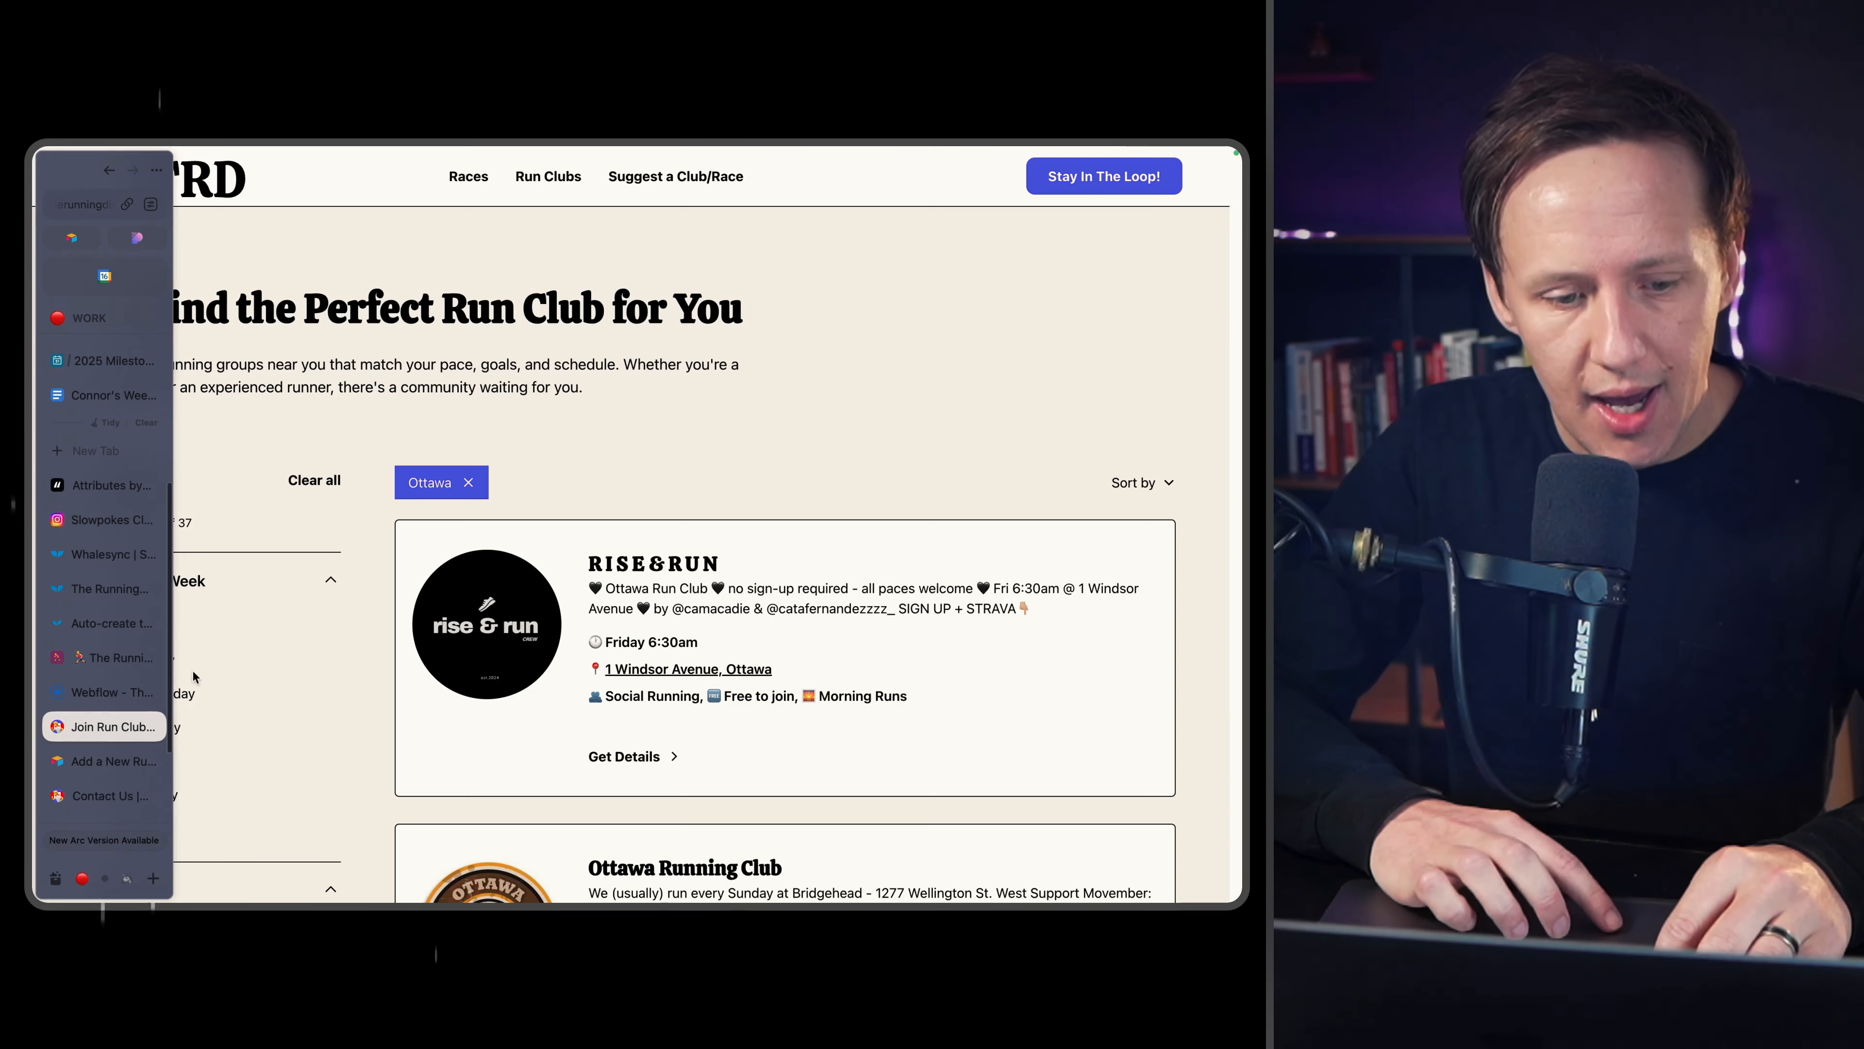
pyautogui.click(214, 206)
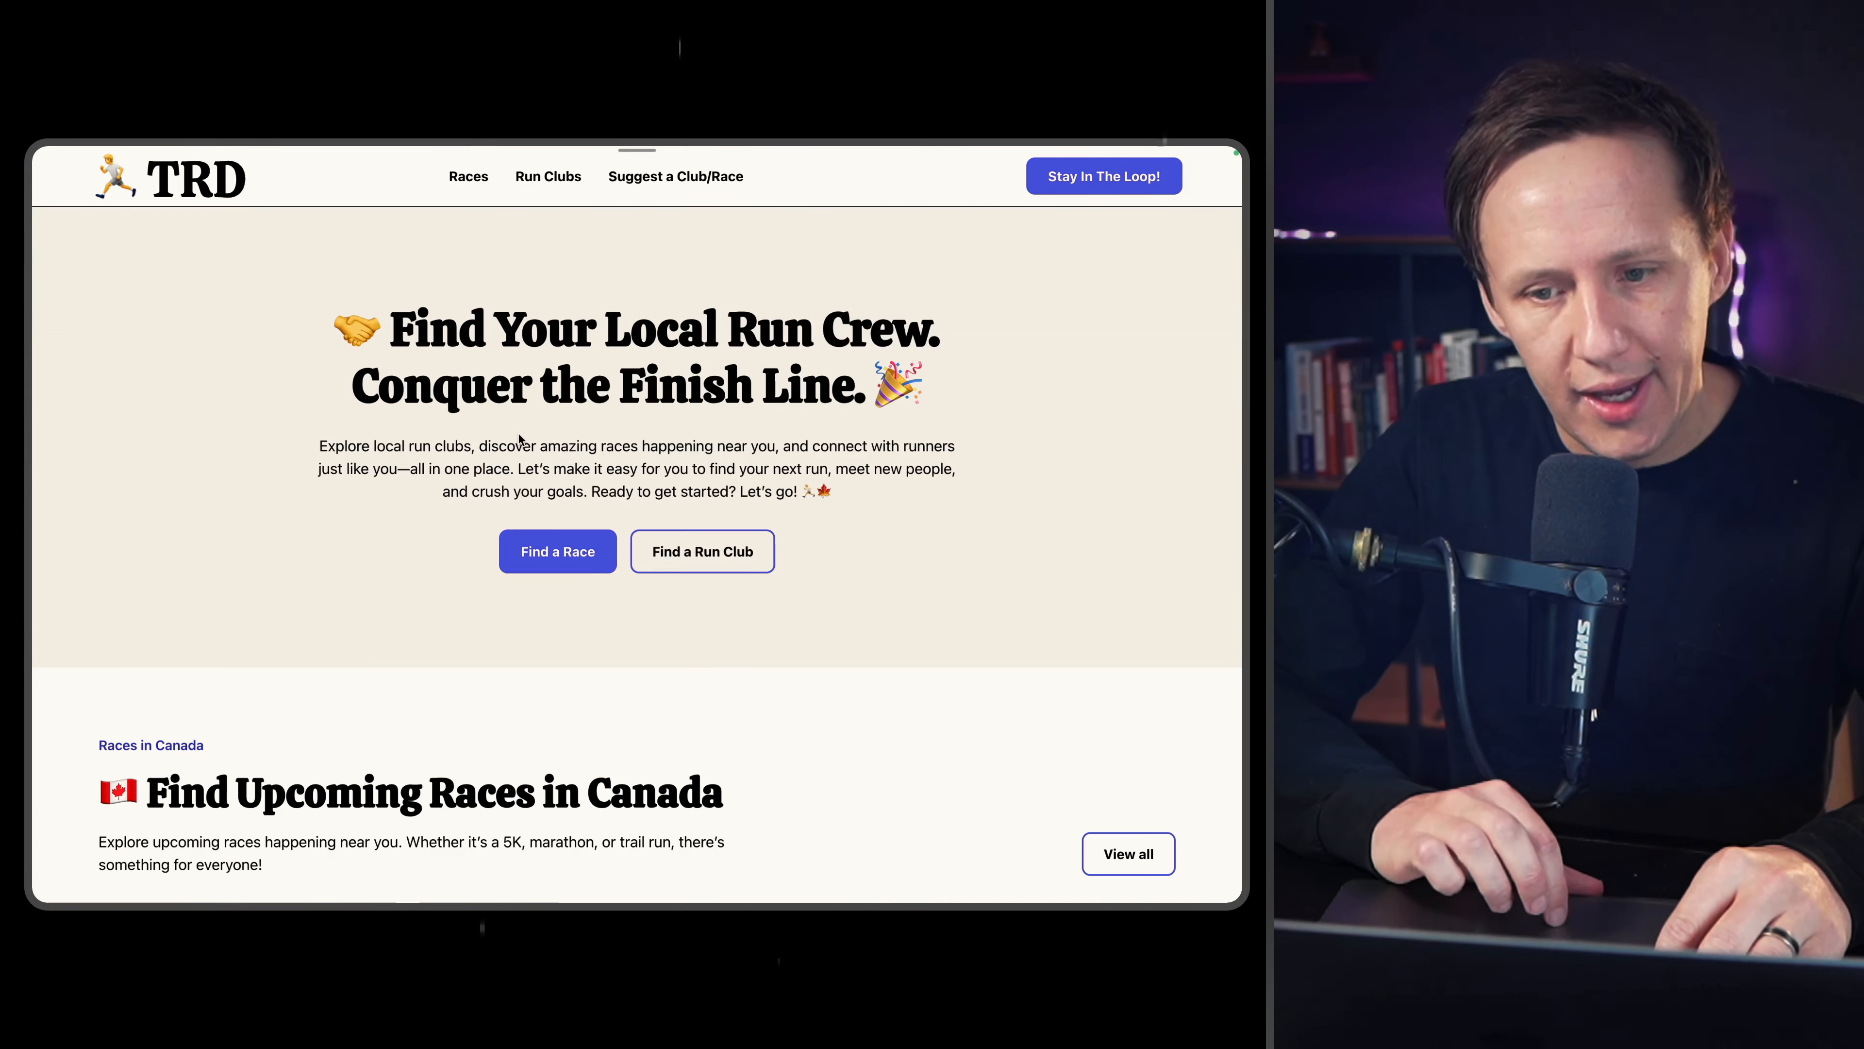
pyautogui.click(594, 567)
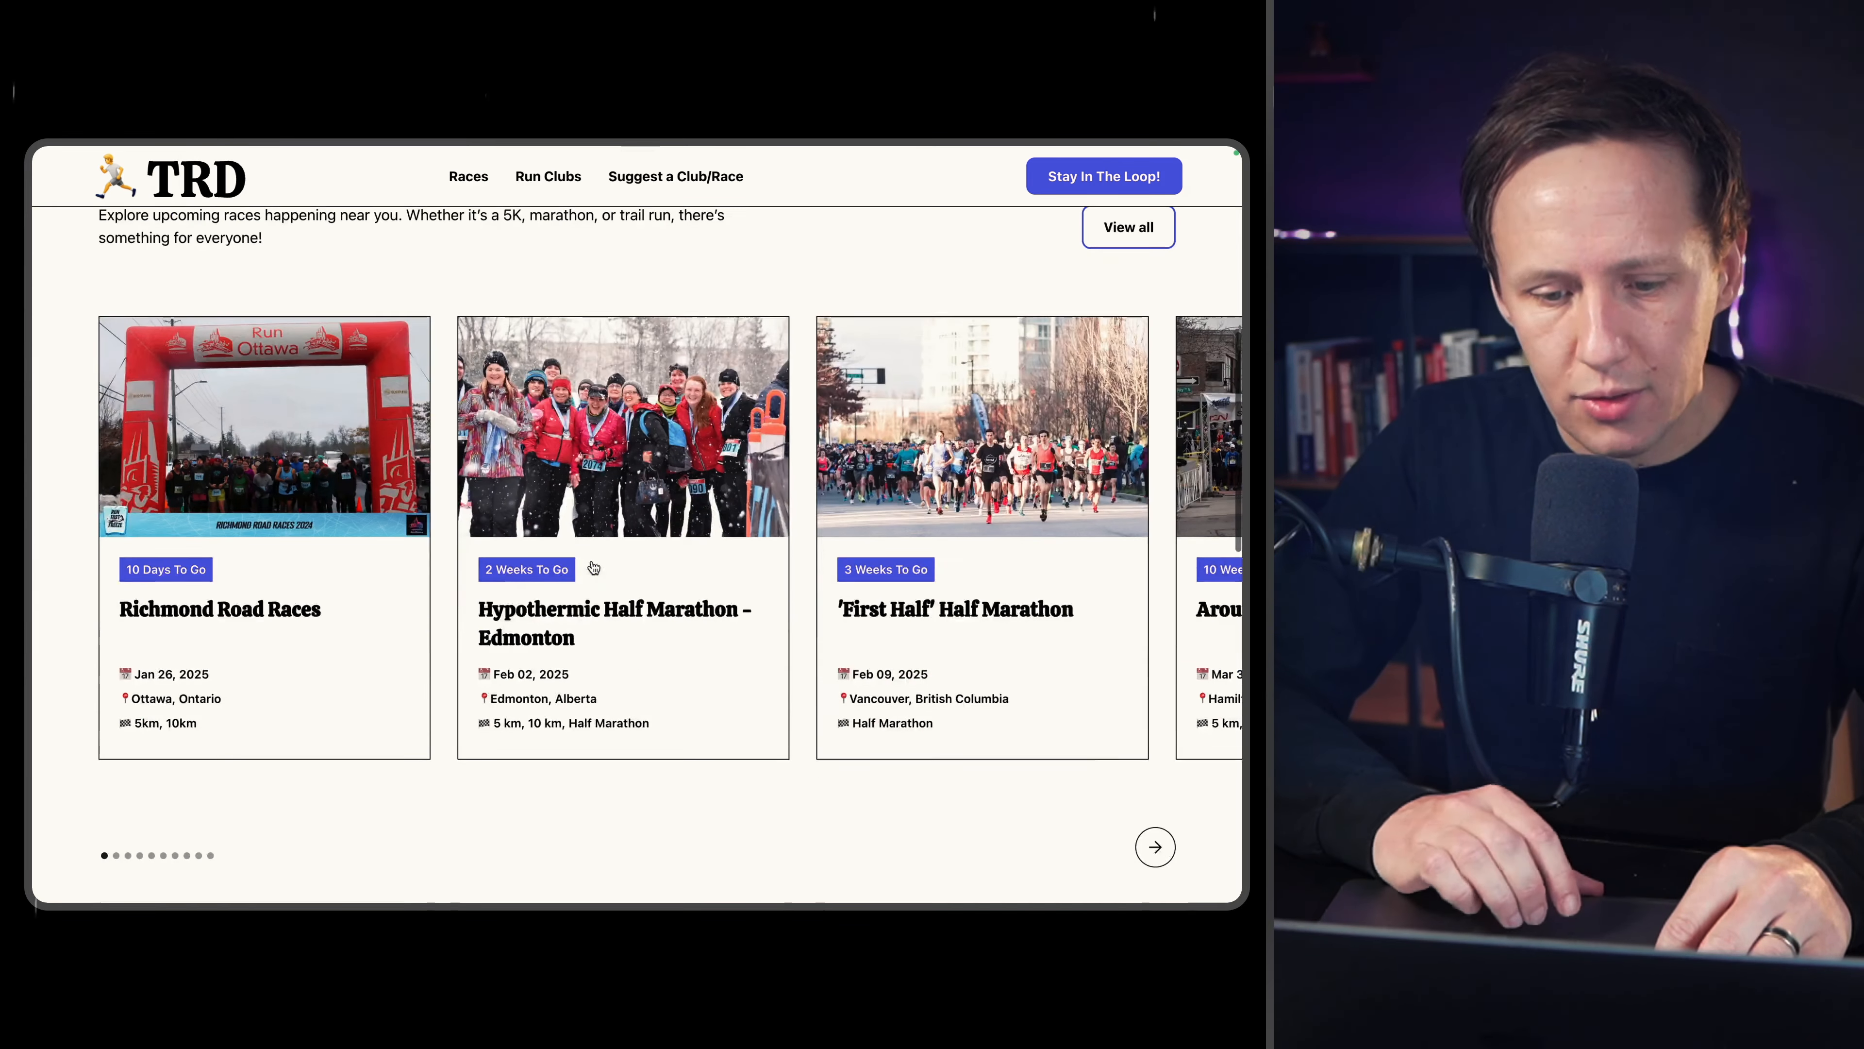
# Page through the upcoming races slider to its last races, then go back one slide.
pyautogui.click(1154, 847)
pyautogui.click(1155, 846)
pyautogui.click(1154, 847)
pyautogui.click(1155, 846)
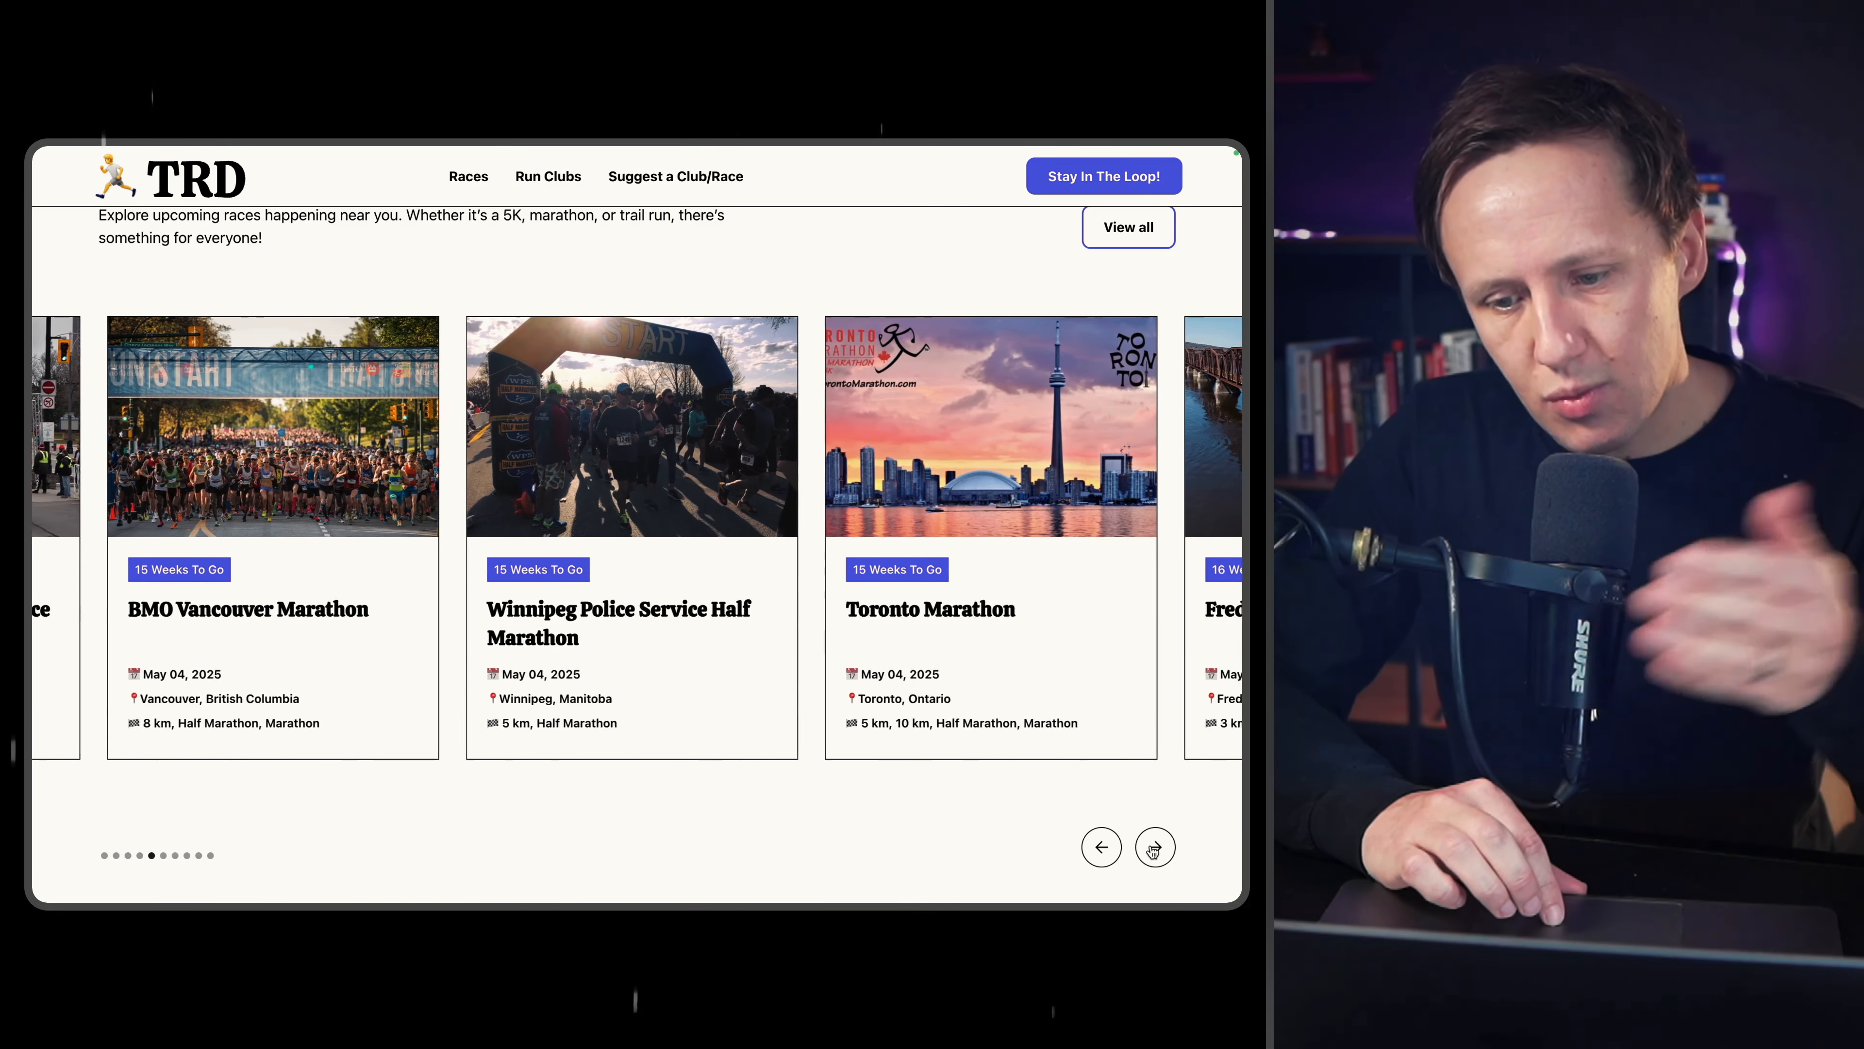
pyautogui.click(1154, 847)
pyautogui.click(1155, 847)
pyautogui.click(1155, 847)
pyautogui.click(1155, 847)
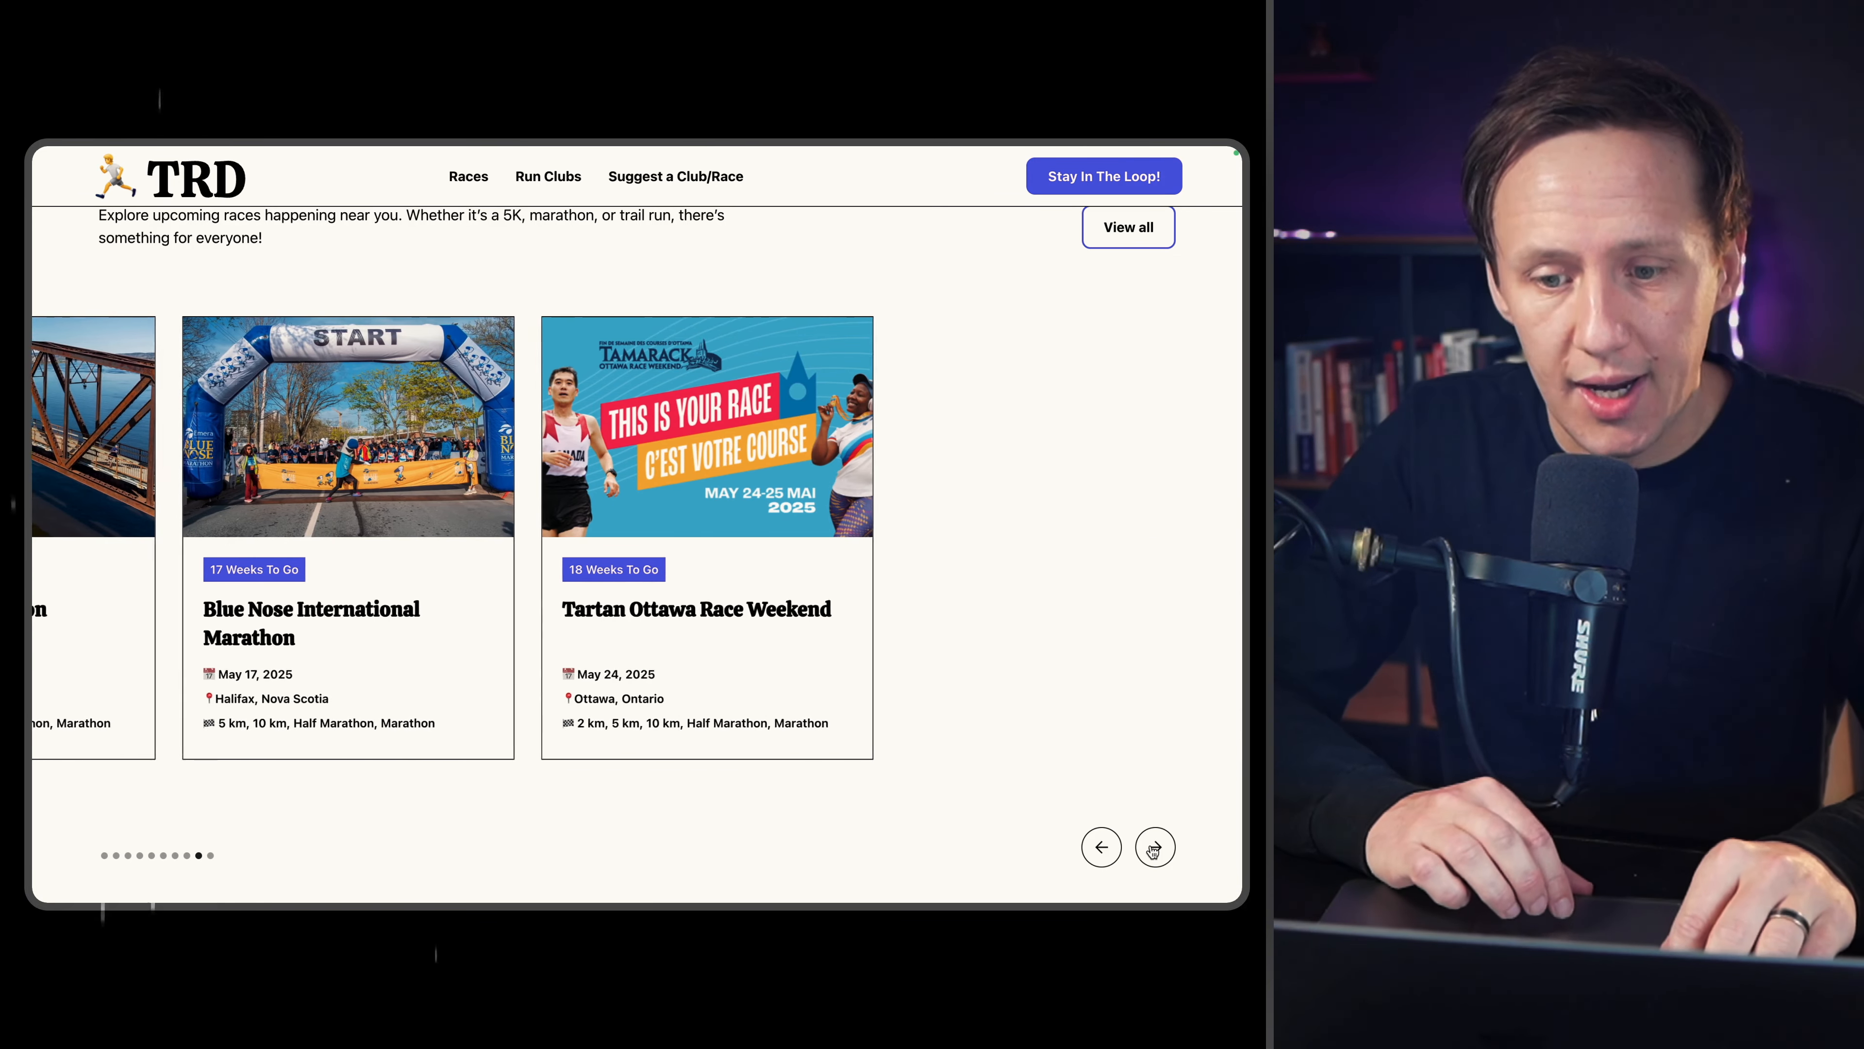
pyautogui.click(1102, 846)
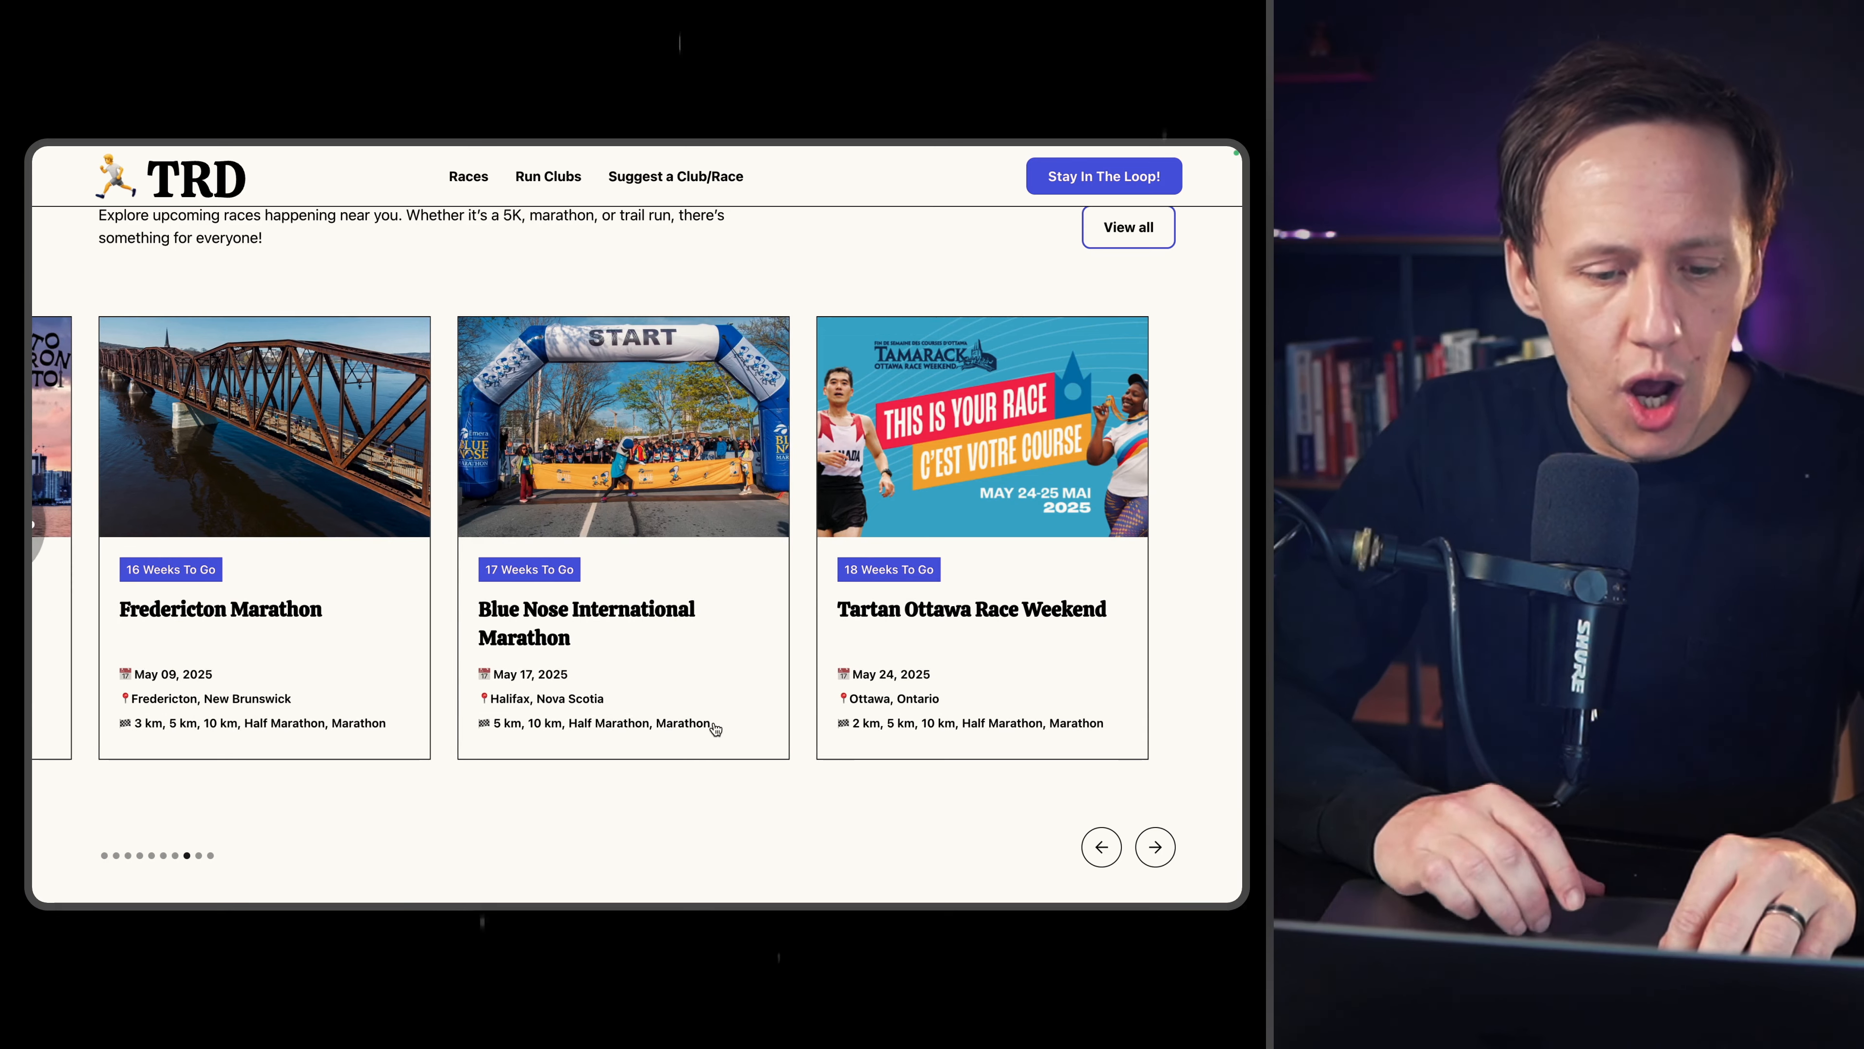
# Return to the Finsweet Attributes directory and look through the available solutions down to the CMS Sort and CMS Combine rows.
pyautogui.moveTo(112, 600)
pyautogui.click(99, 481)
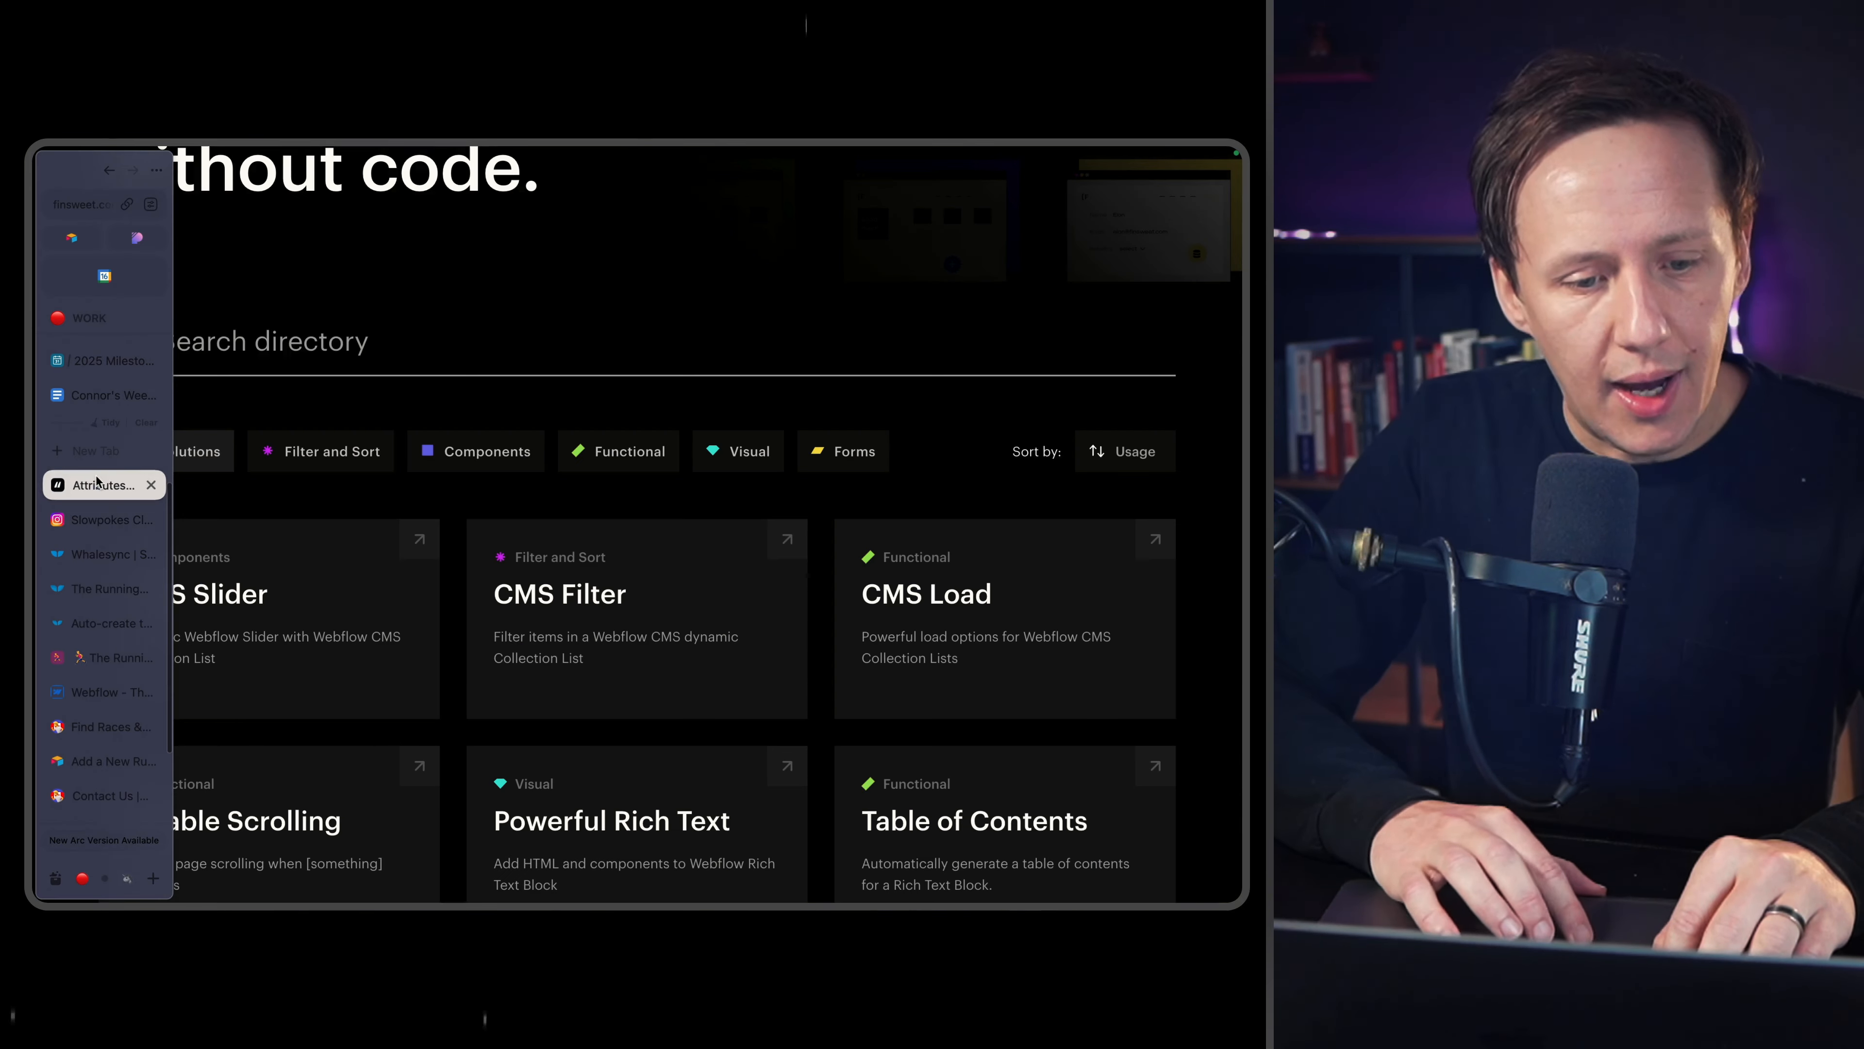
pyautogui.scroll(-3, 478, 644)
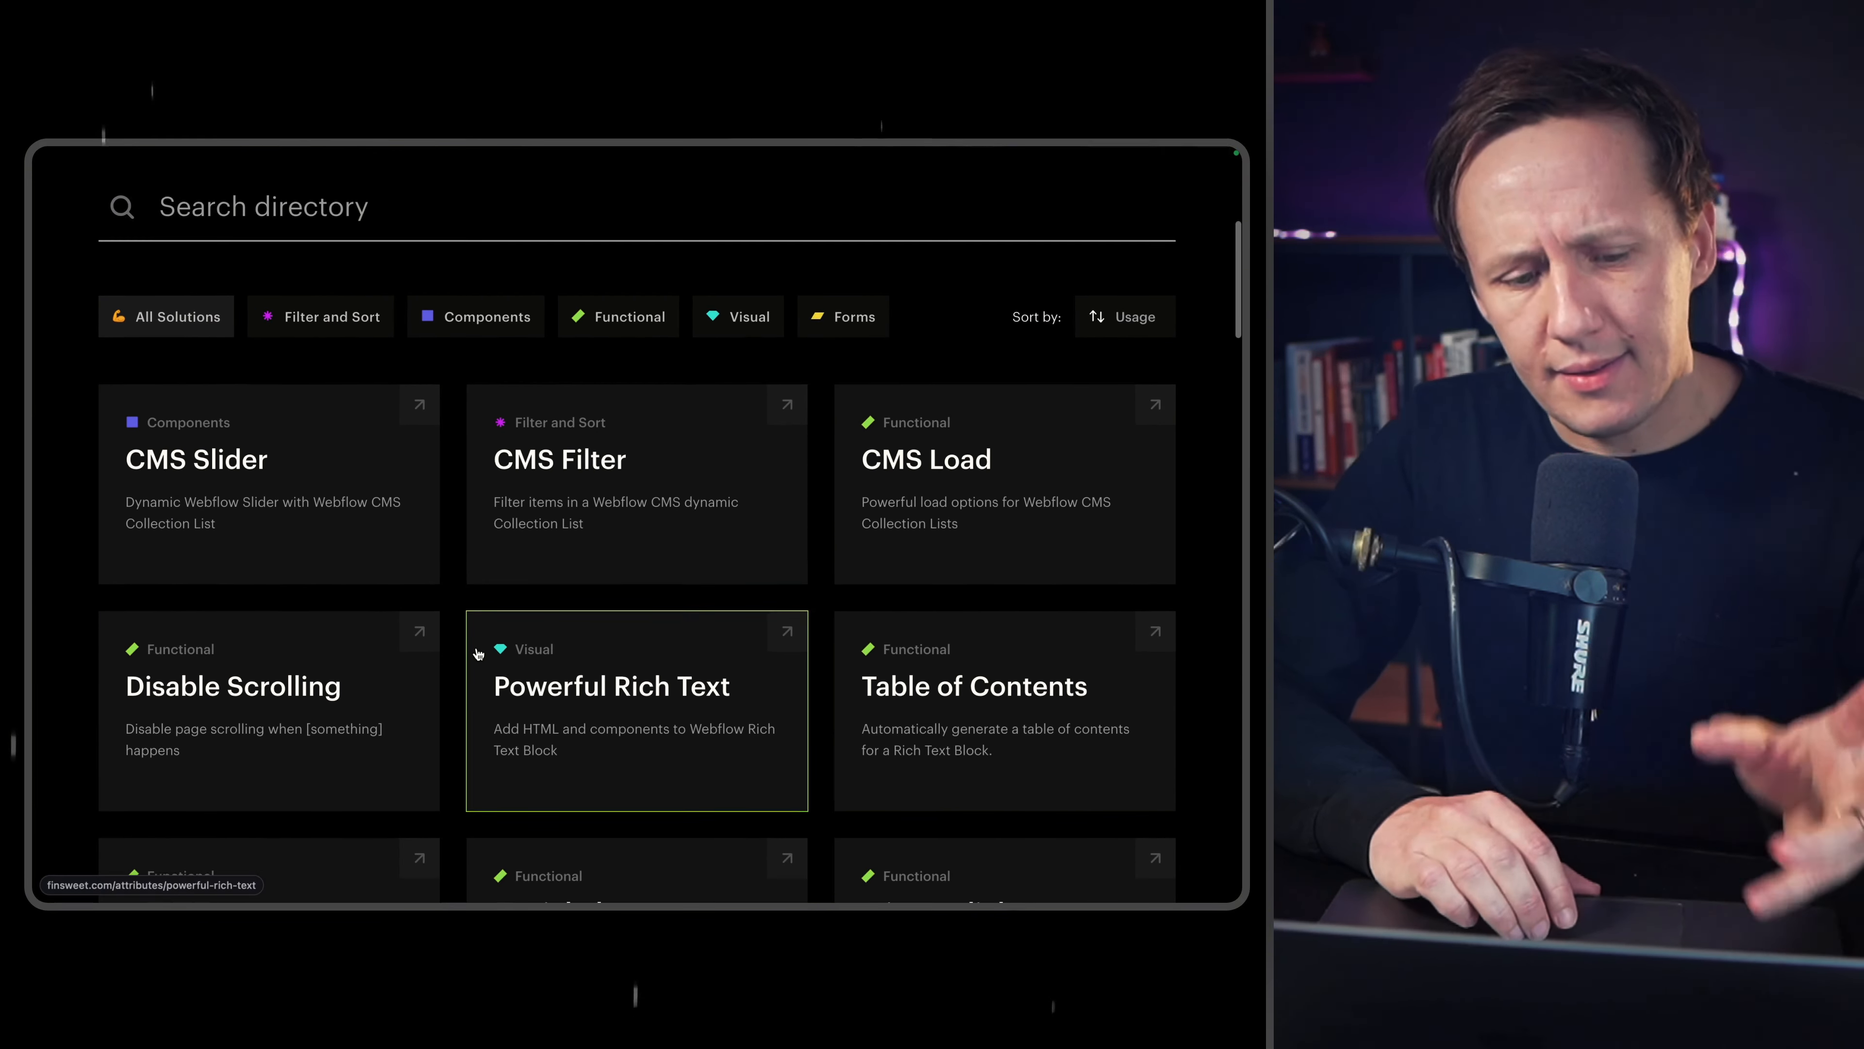
pyautogui.scroll(-7, 478, 654)
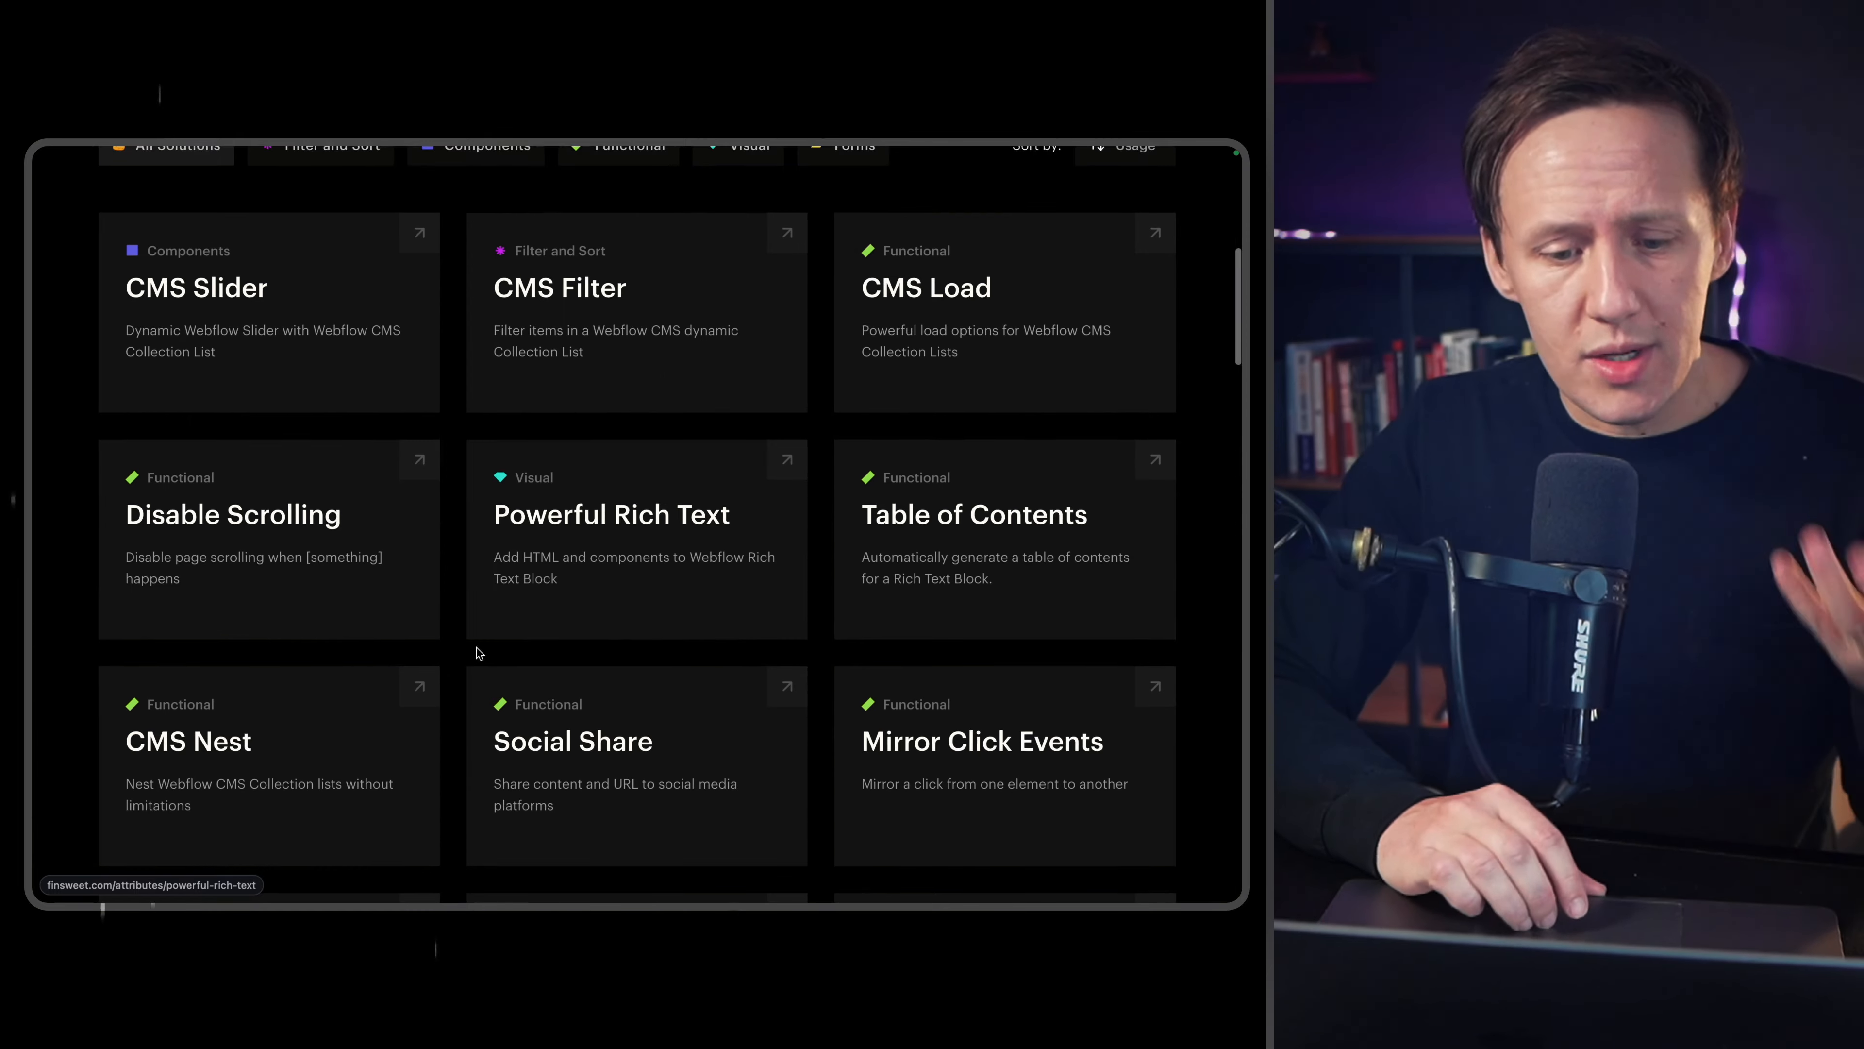
pyautogui.scroll(-2, 478, 654)
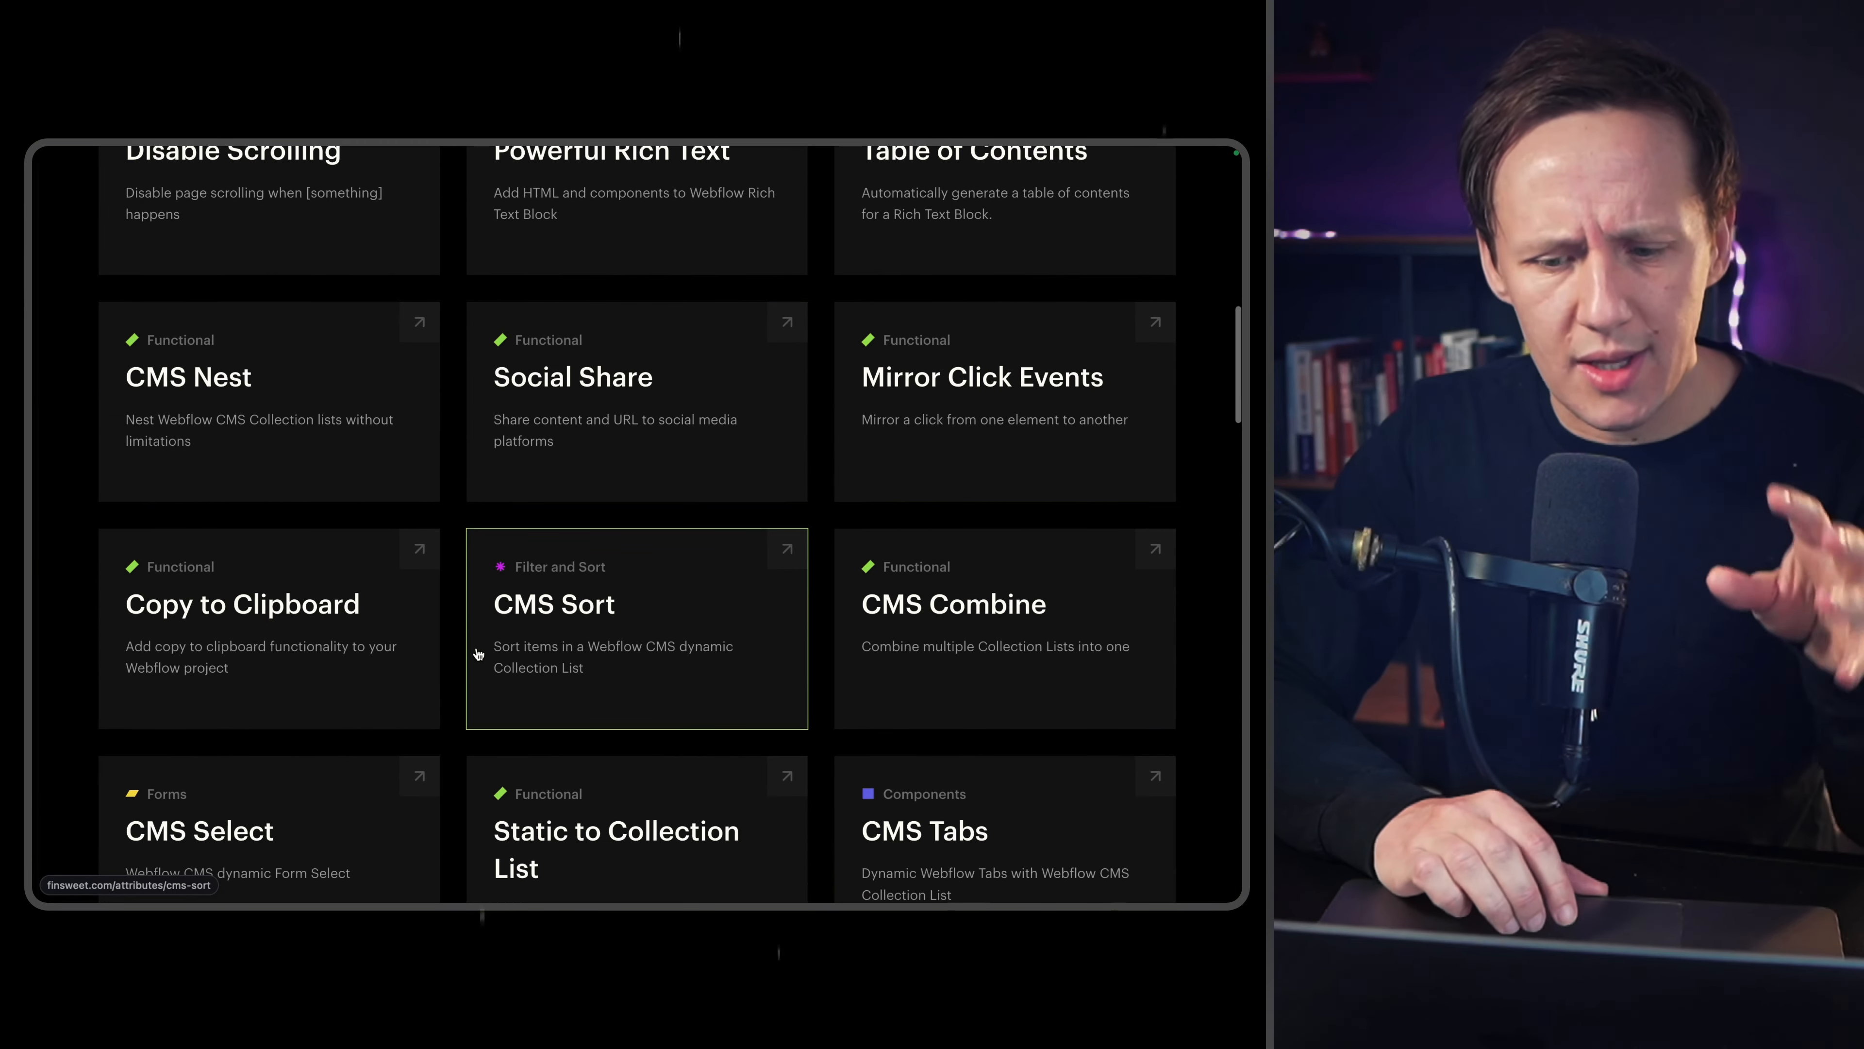
pyautogui.scroll(-1, 477, 653)
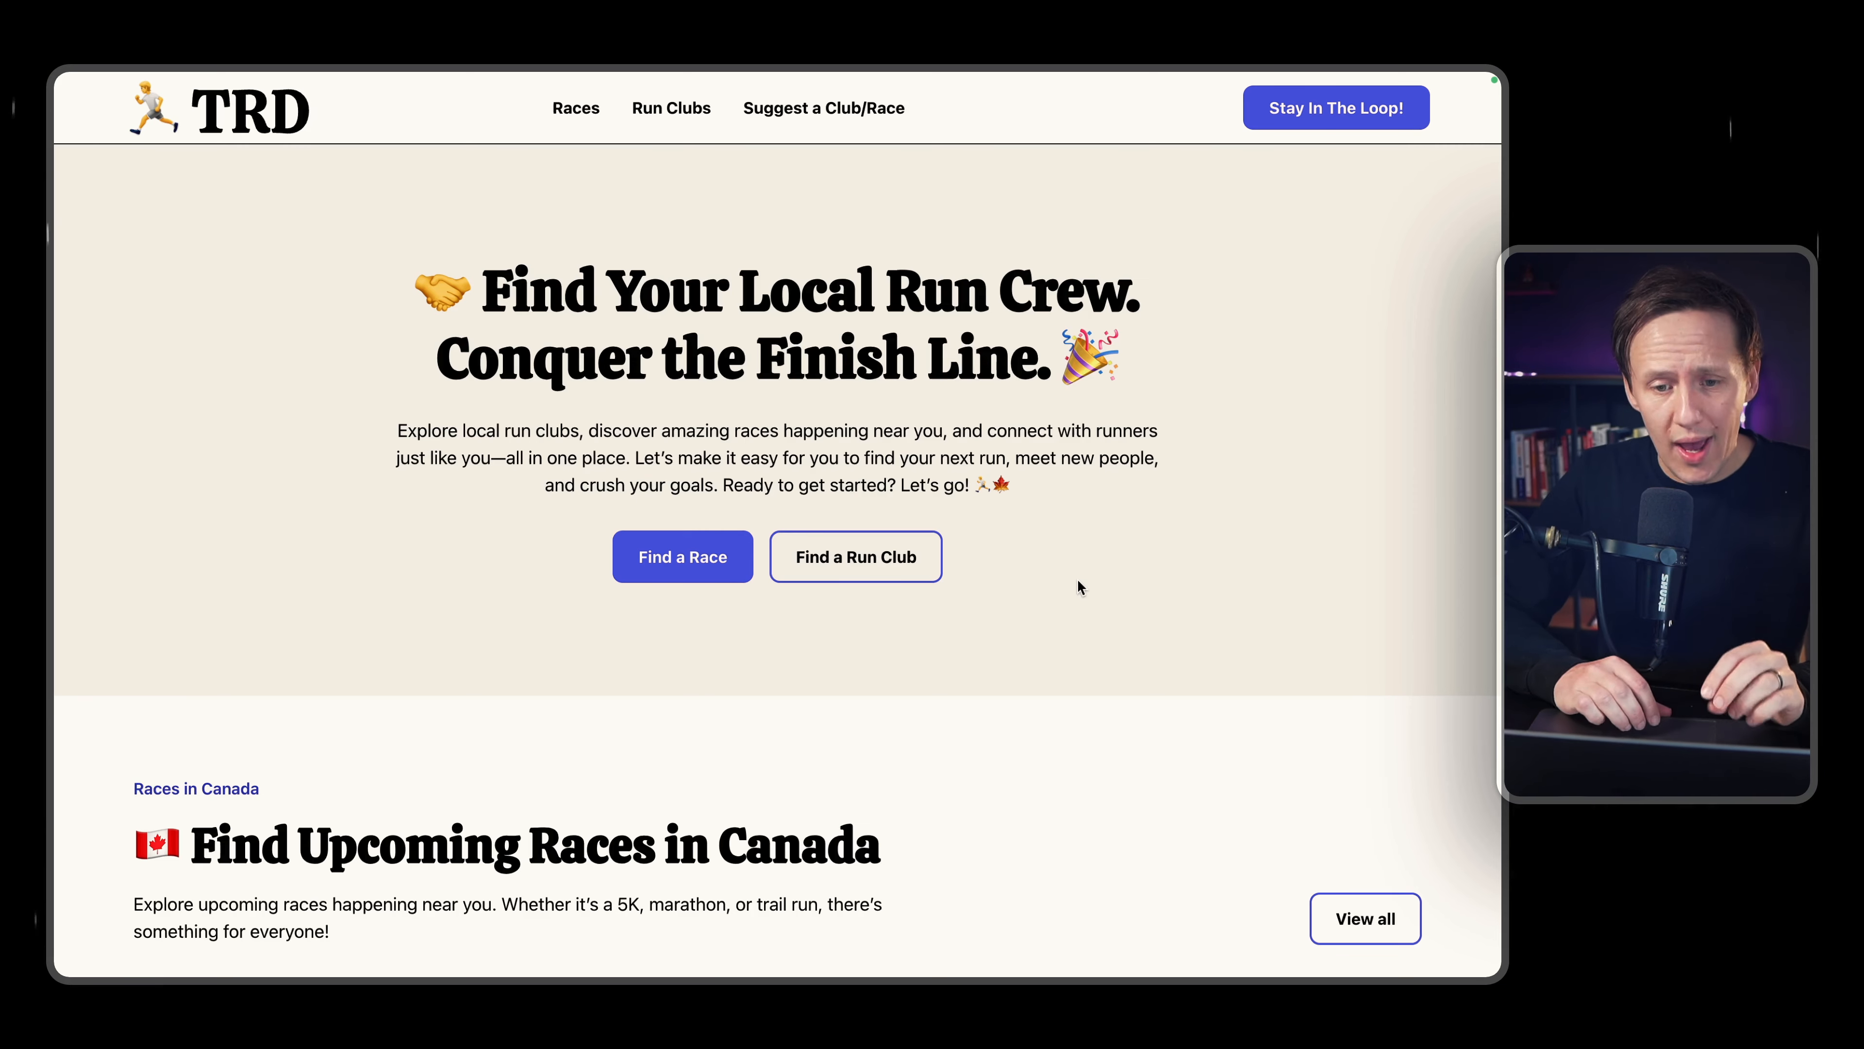
# Look over the home page's upcoming races and run crew sections, and open the Races page.
pyautogui.scroll(-10, 1077, 582)
pyautogui.scroll(-9, 1078, 586)
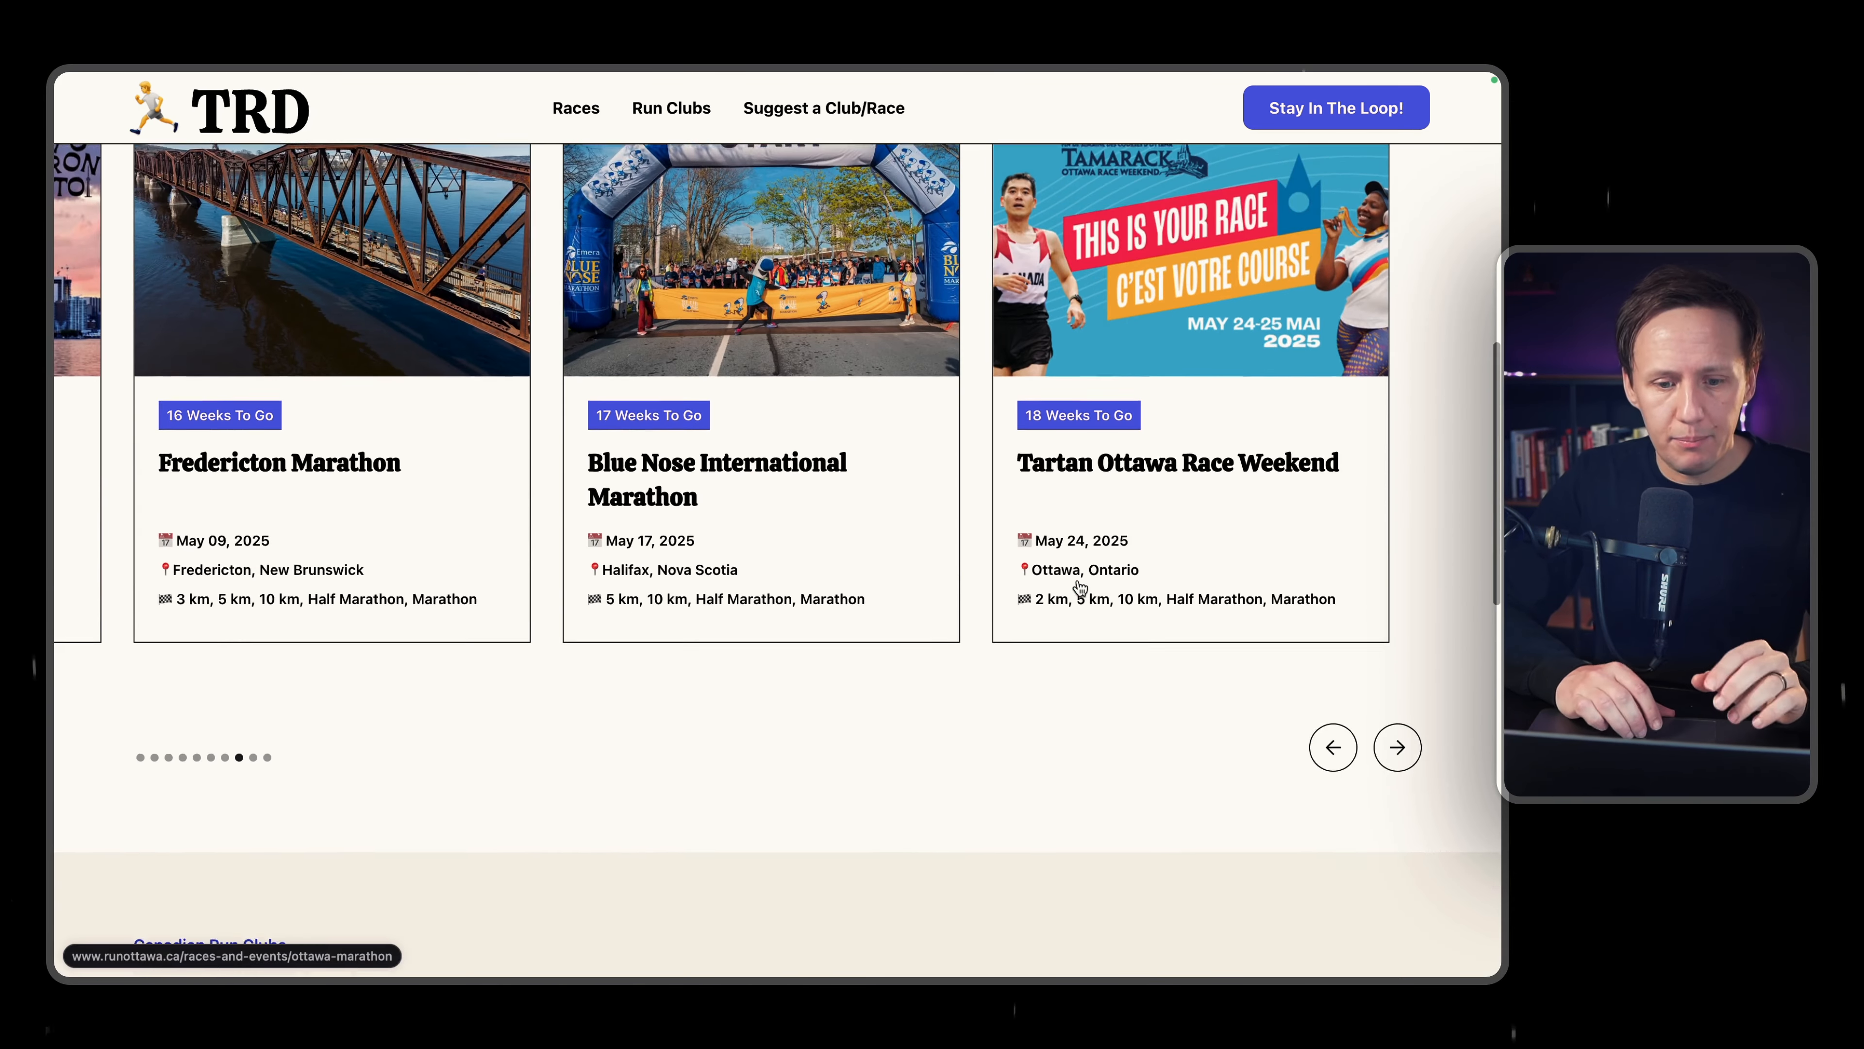
pyautogui.scroll(-5, 1078, 581)
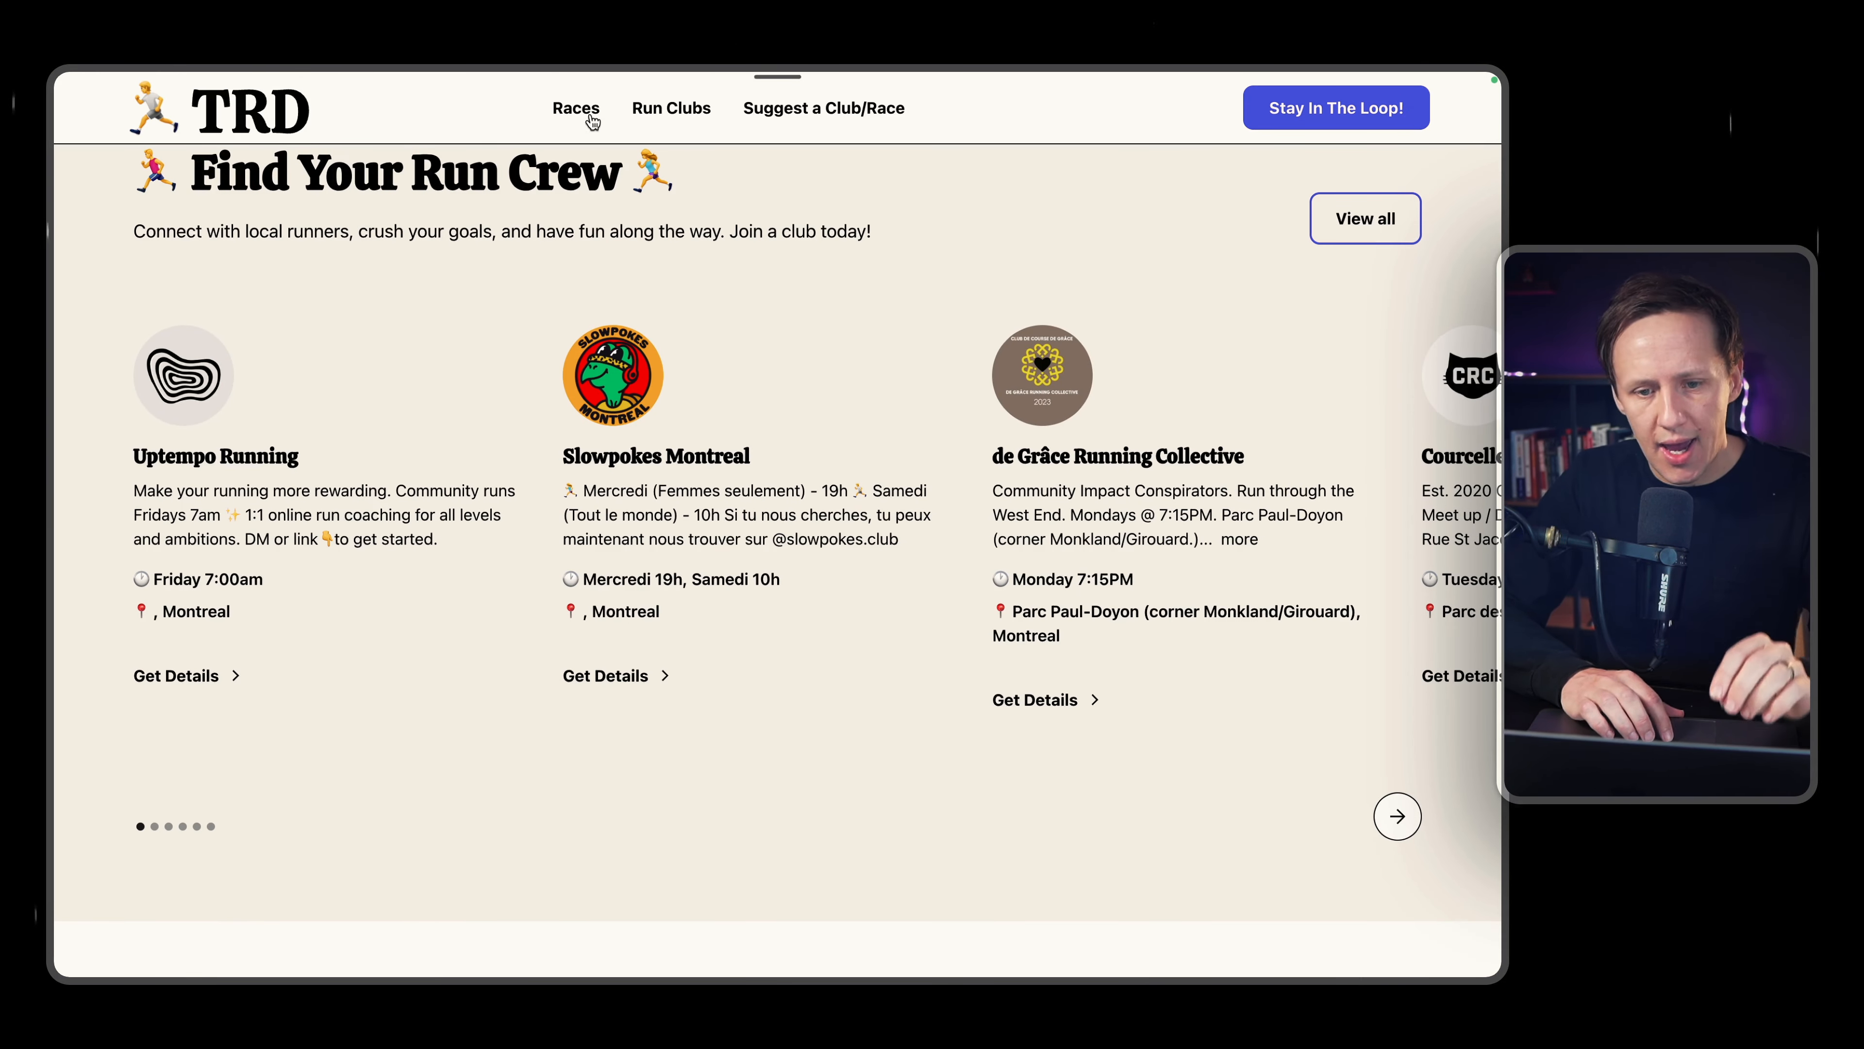
pyautogui.click(575, 111)
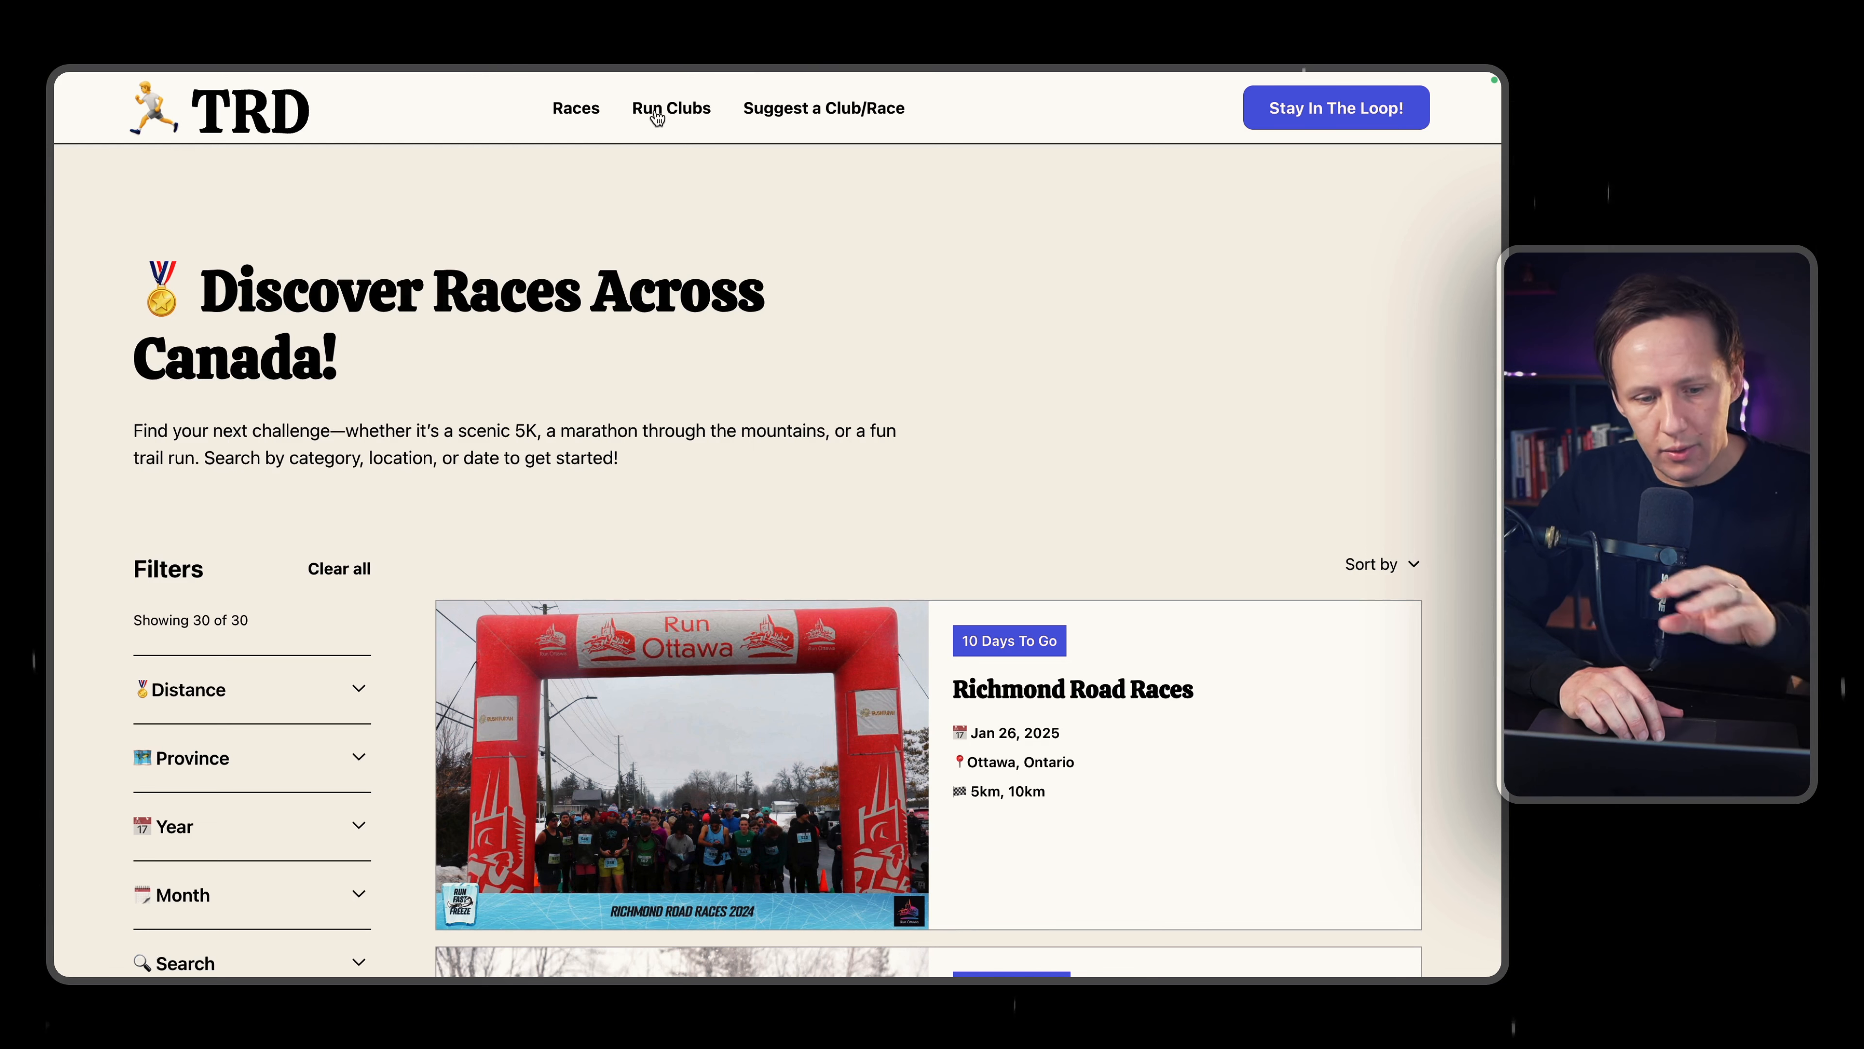